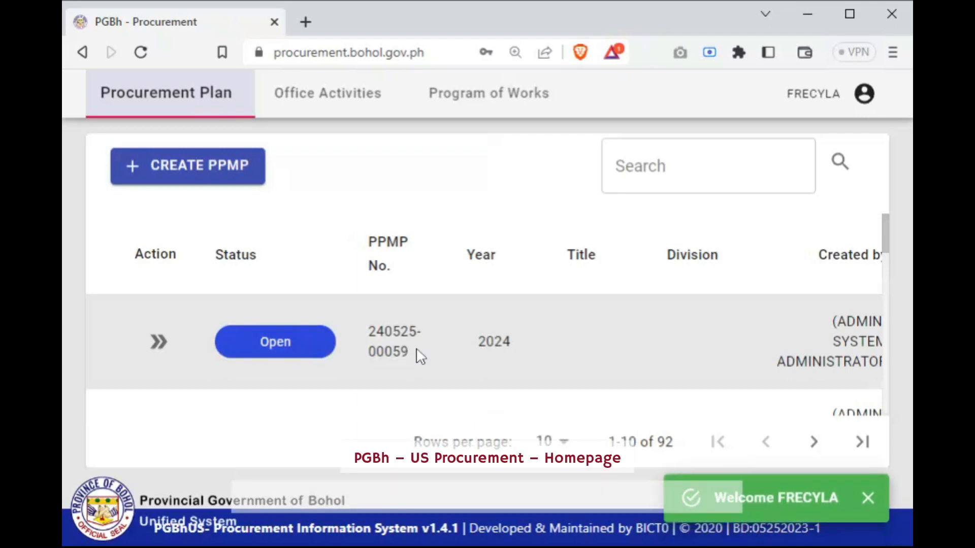
Create a new PPMP titled "BICTO Office Supplies" for the Software division
key(ctrl+minus)
key(ctrl+minus)
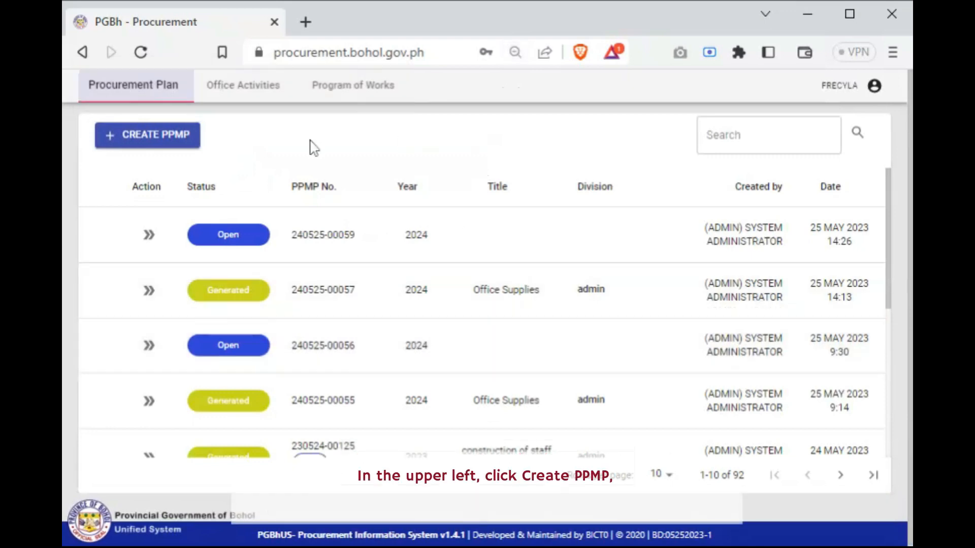
click(157, 143)
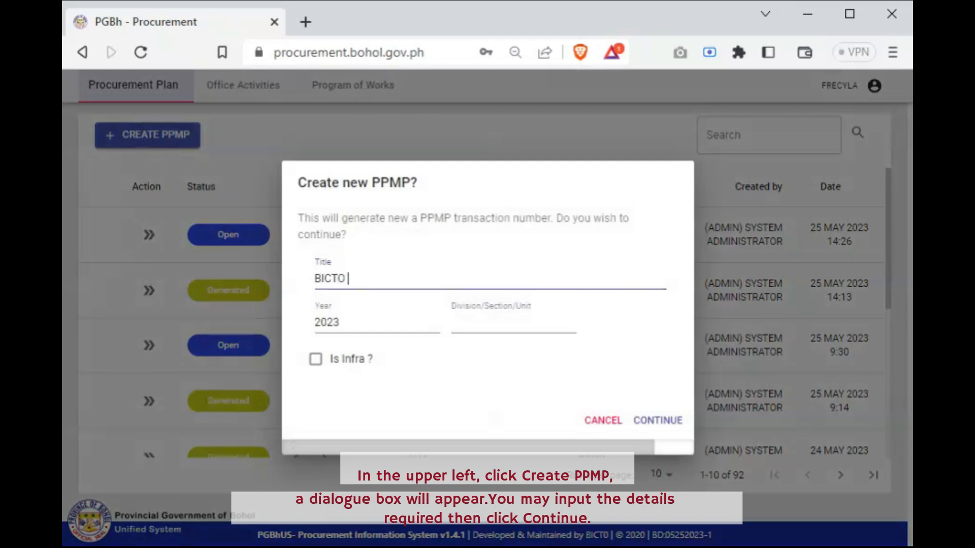
text(BICTO Office)
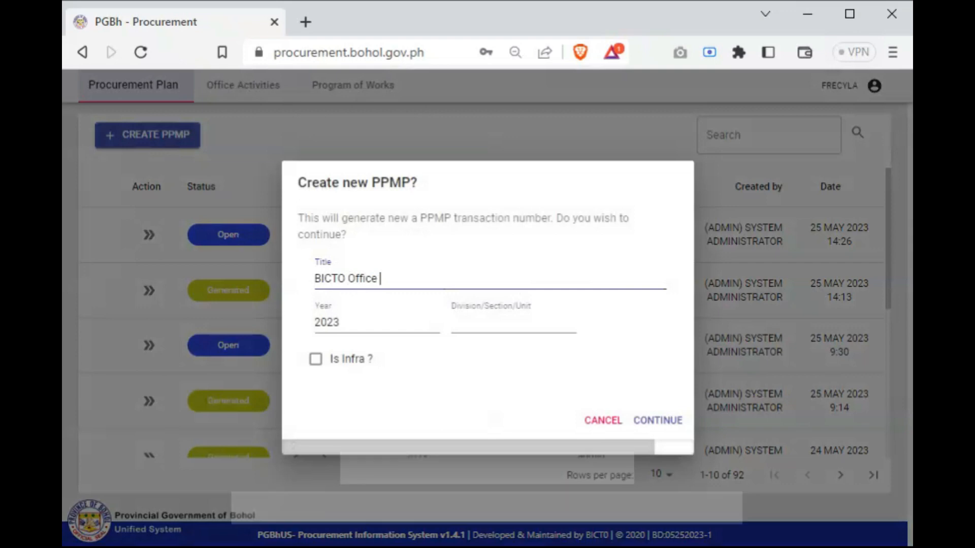
text( Supplies)
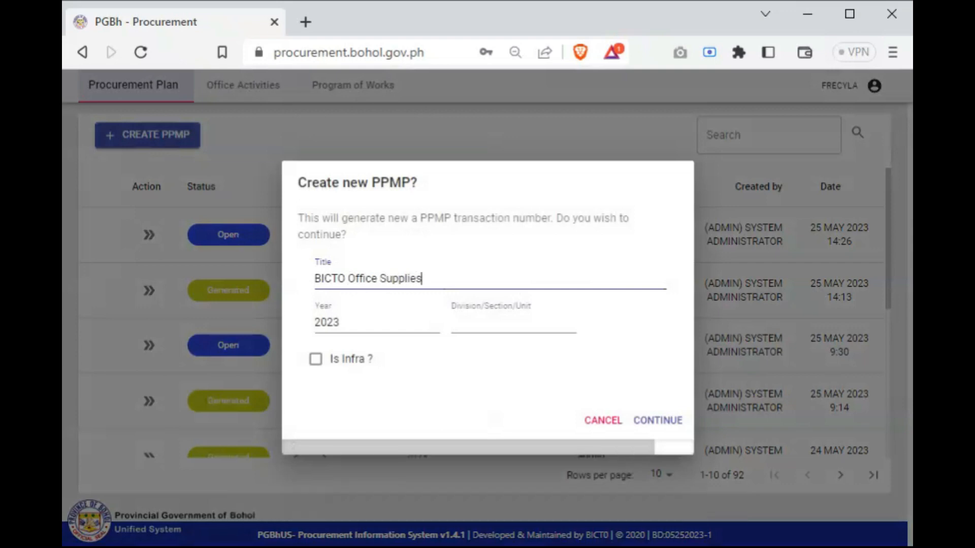
click(491, 323)
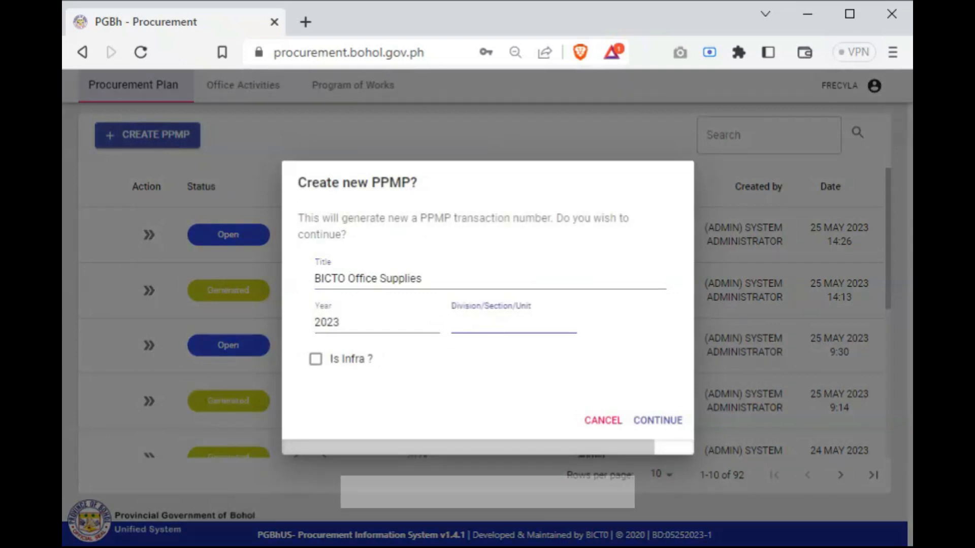
text(So)
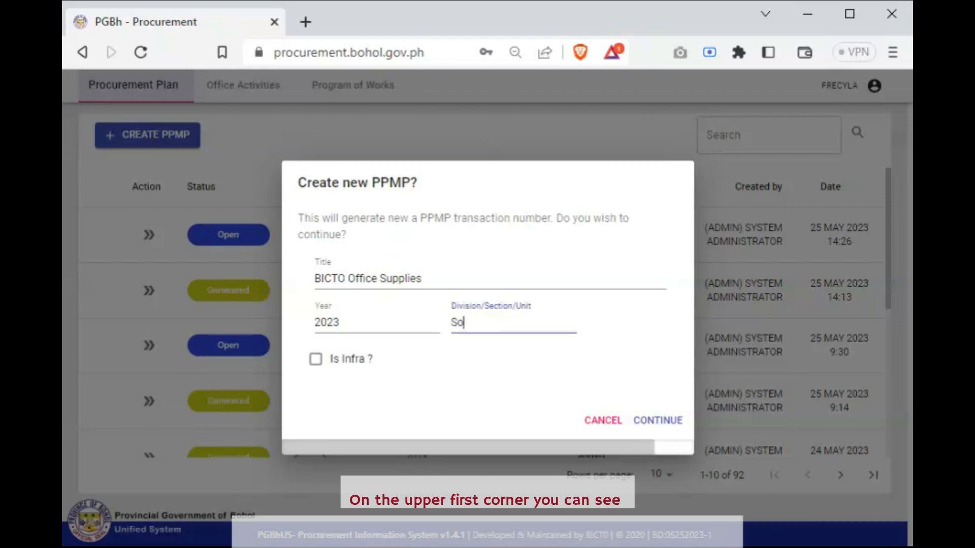
text(ftware)
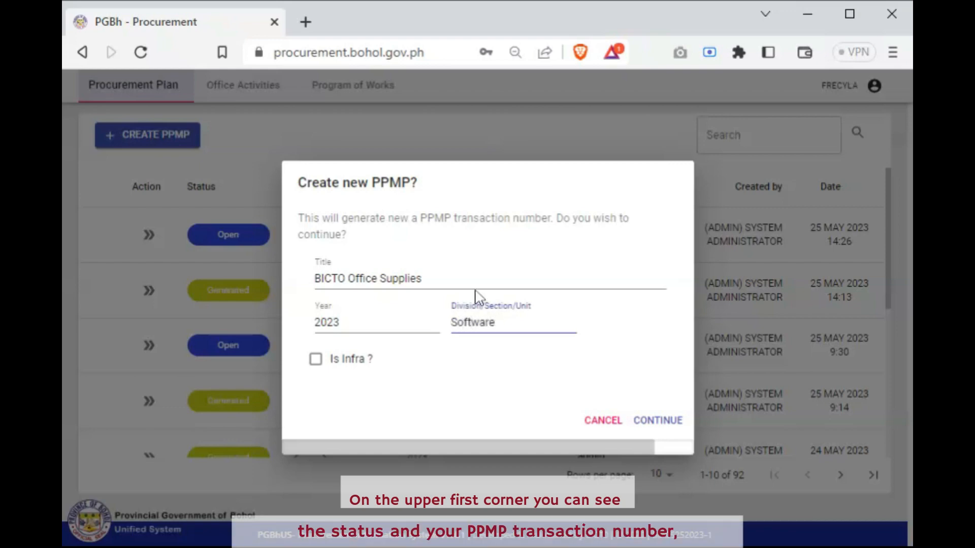
click(662, 426)
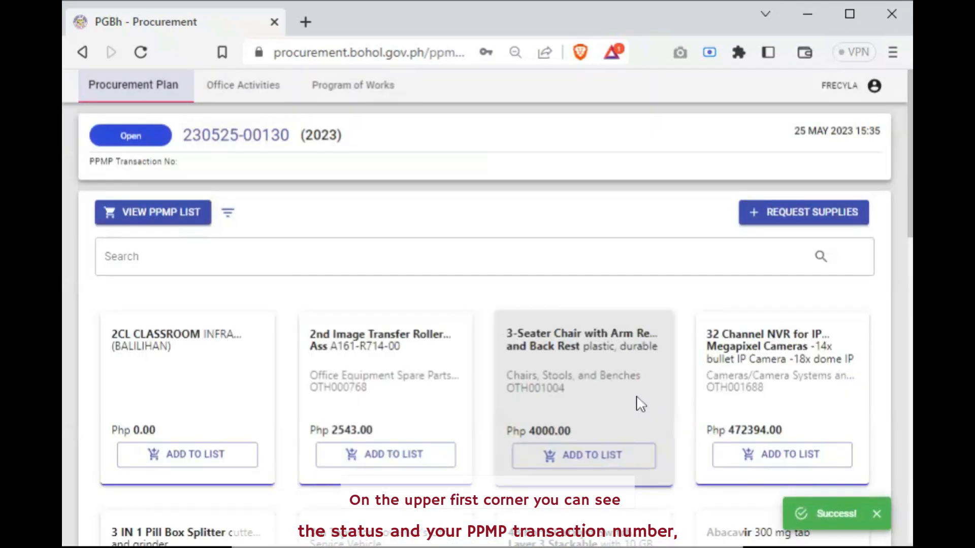
Find the office categories and filter the supply items by the Office Supplies category
scroll(641, 404, down, 3)
scroll(641, 404, up, 3)
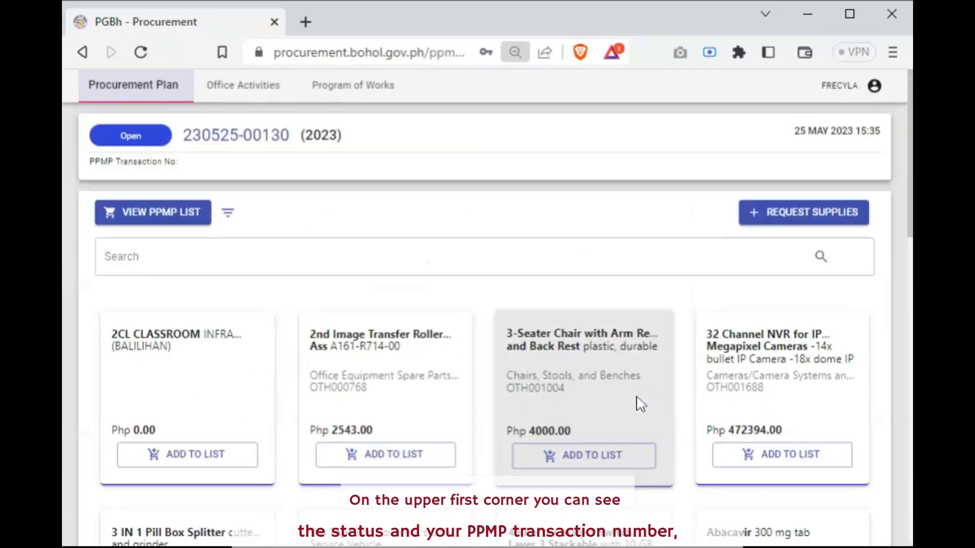
scroll(641, 403, down, 1)
scroll(641, 403, up, 1)
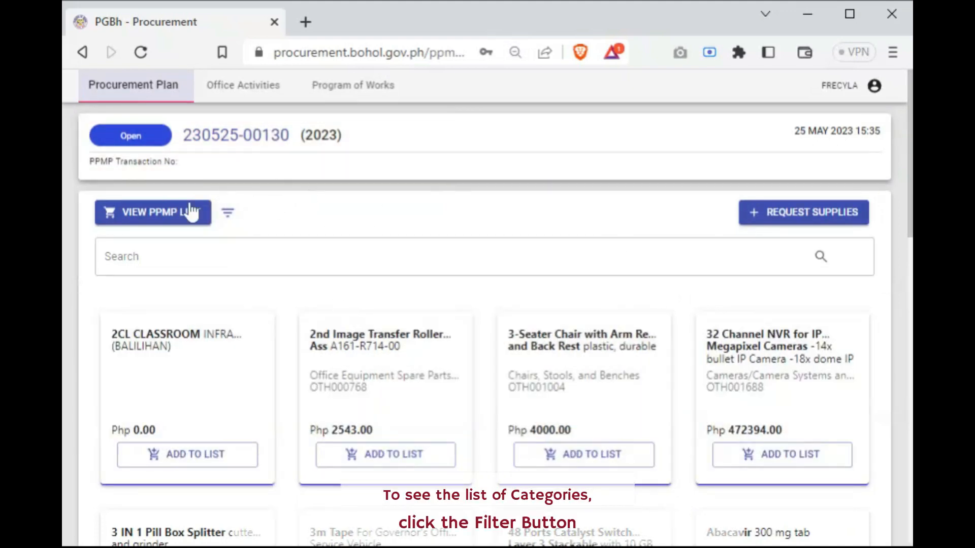
click(227, 224)
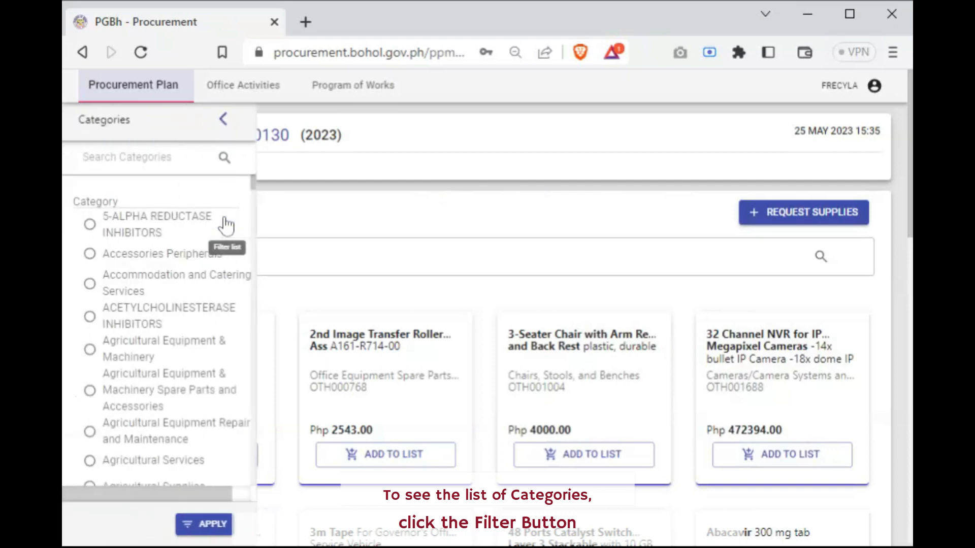
scroll(196, 305, down, 3)
scroll(188, 337, up, 3)
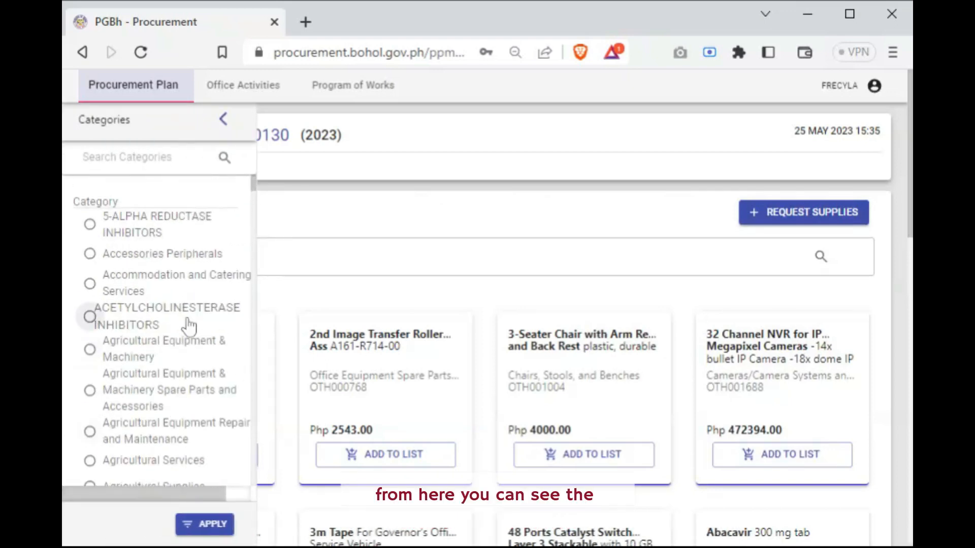
click(173, 157)
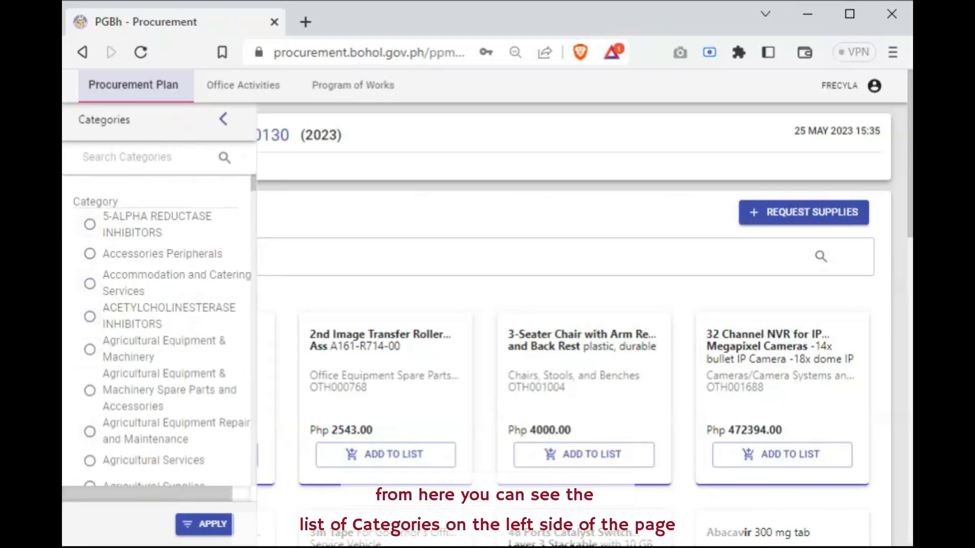
text(office)
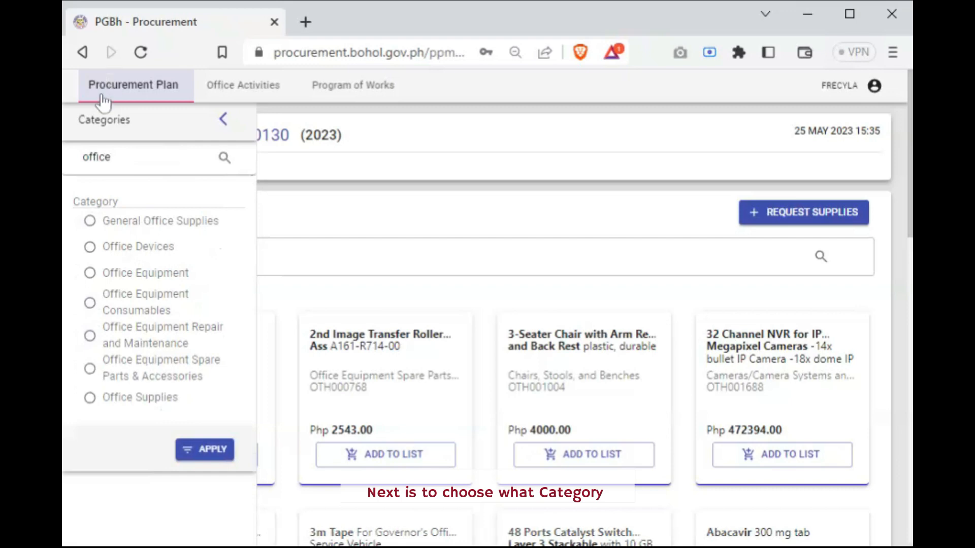
click(92, 399)
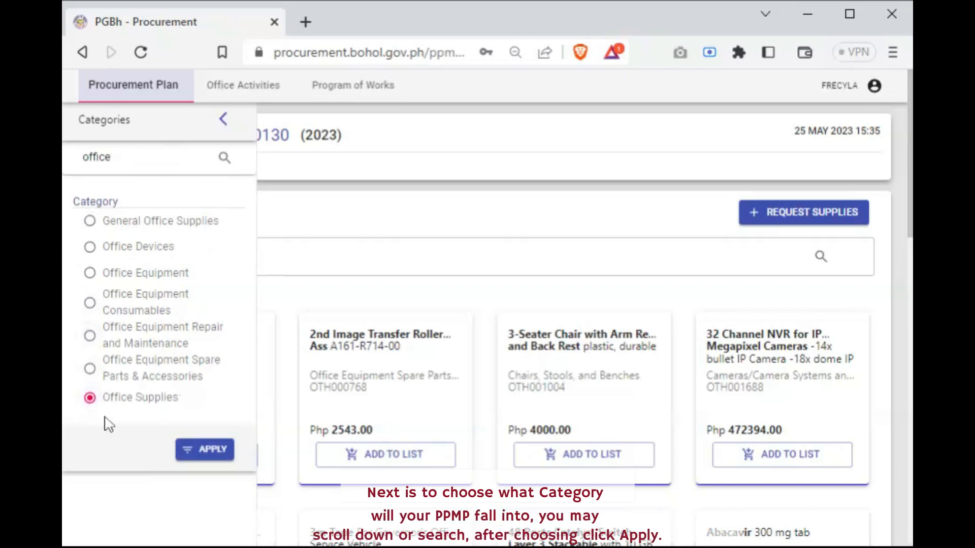
click(210, 454)
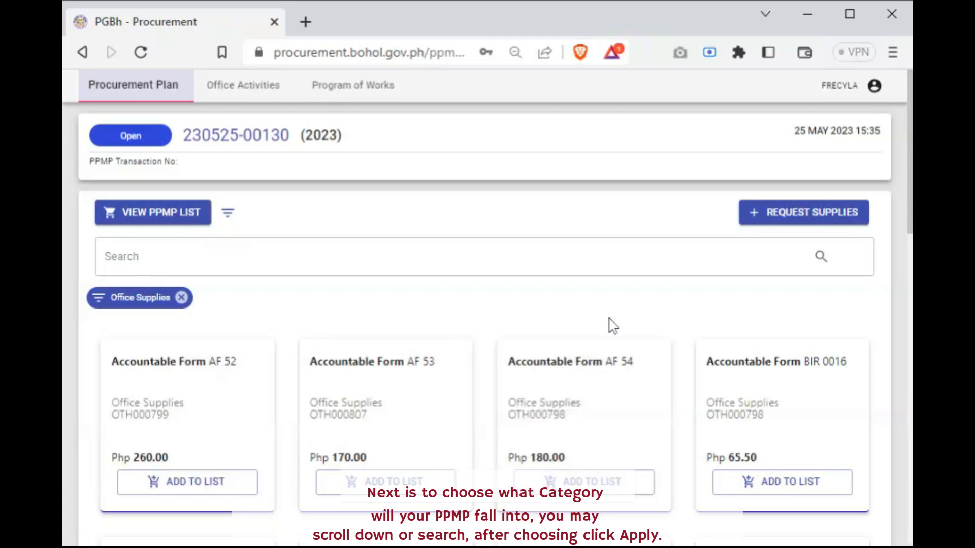
Find the Arch File 2", A4 item among the filtered supplies and start adding it to the list
key(ctrl+minus)
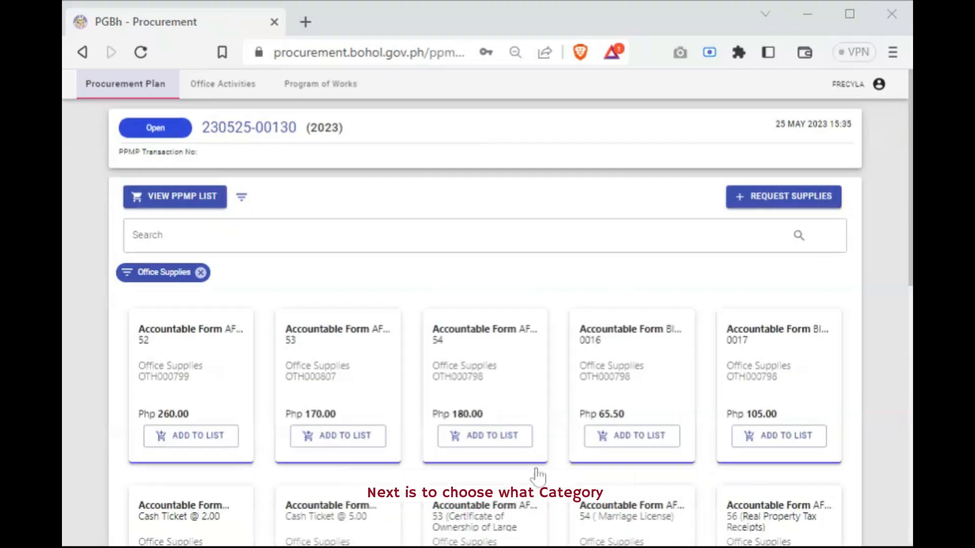
scroll(288, 412, down, 3)
scroll(288, 412, down, 8)
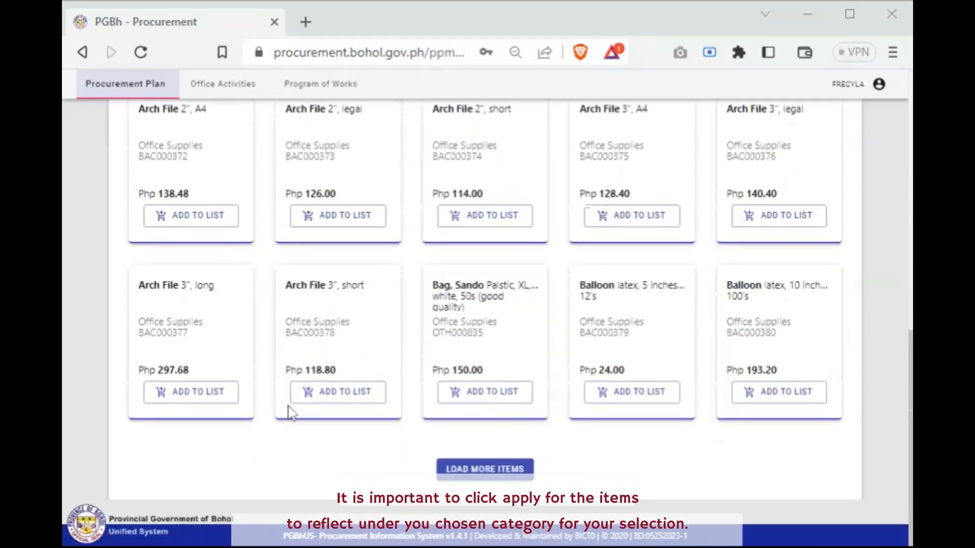
scroll(290, 412, up, 2)
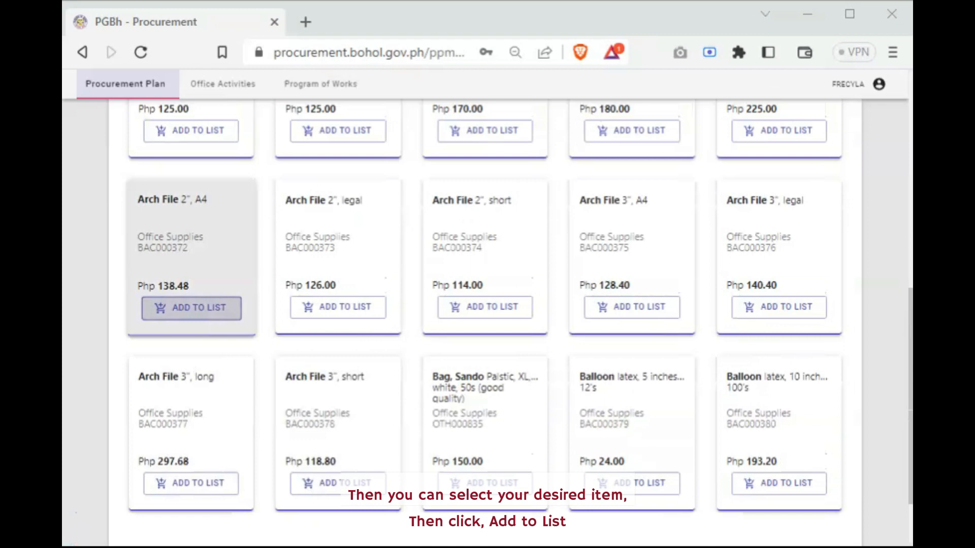
click(192, 311)
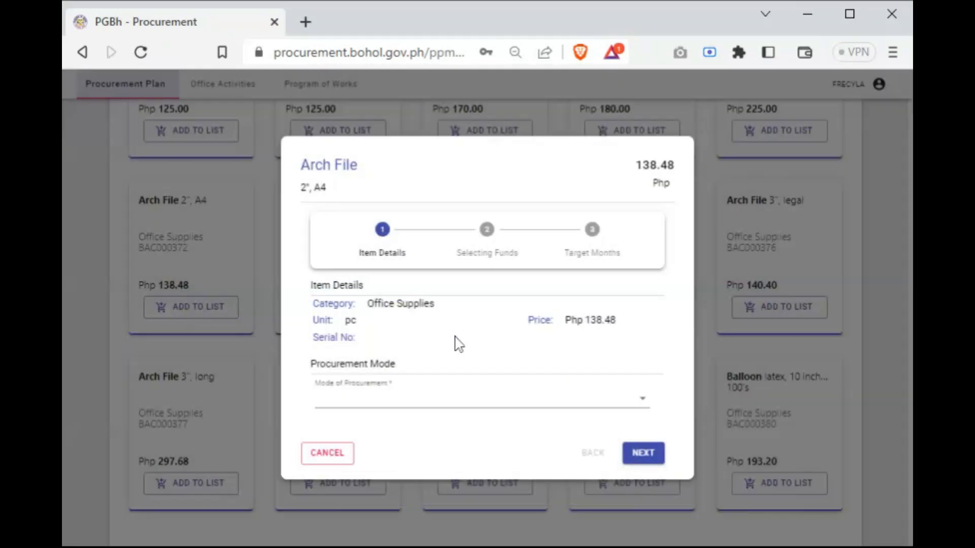
Set the item's procurement mode to Alternative Mode, Negotiated Procurement, Small Value Procurement and proceed to fund selection
click(405, 402)
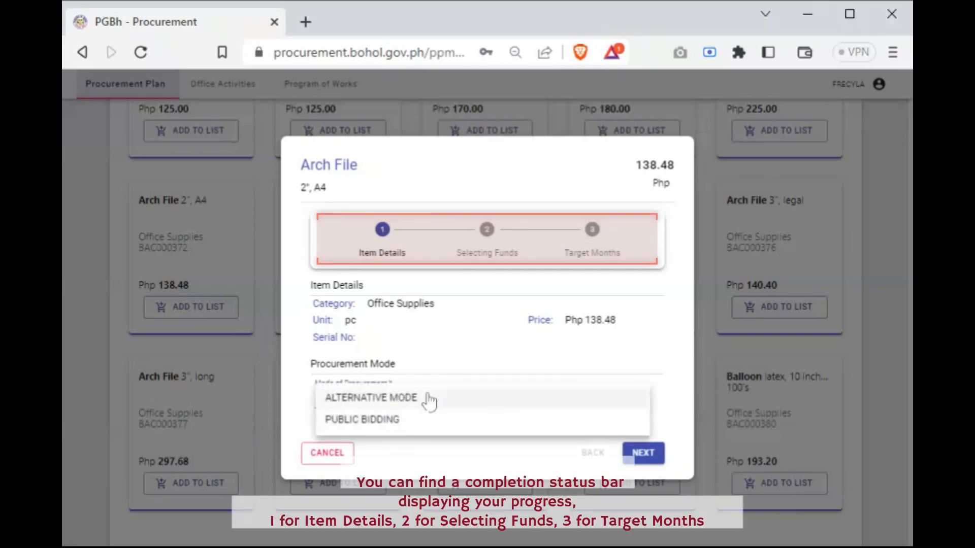
click(429, 401)
click(442, 427)
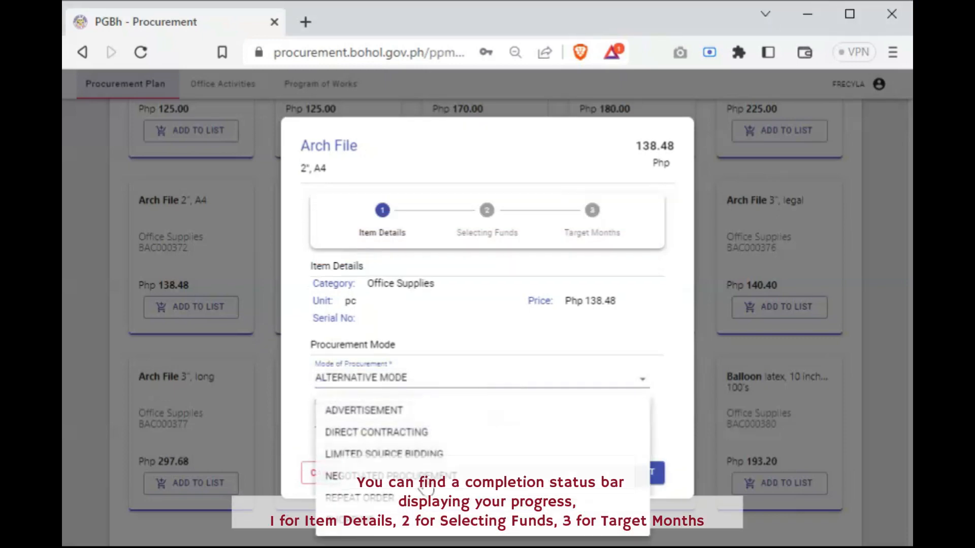
click(426, 473)
click(404, 450)
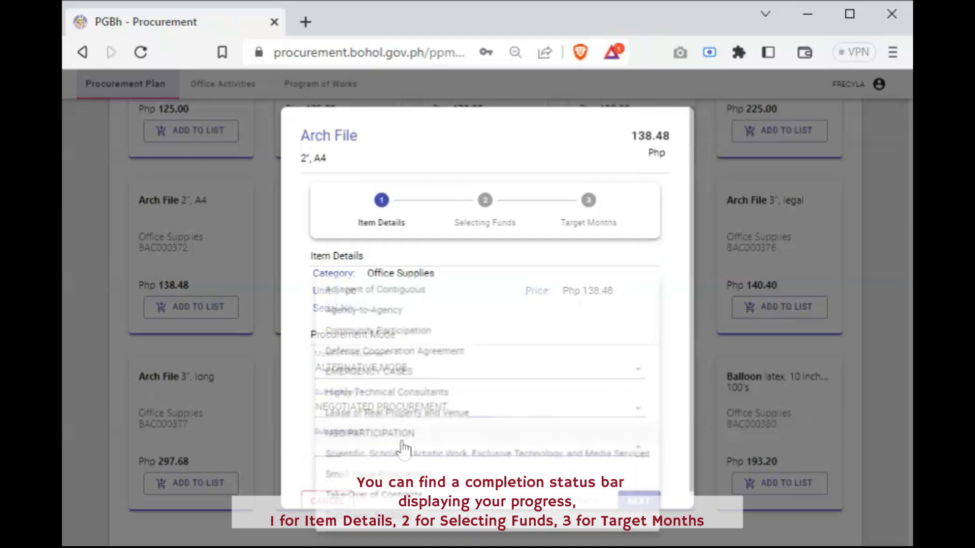
click(429, 479)
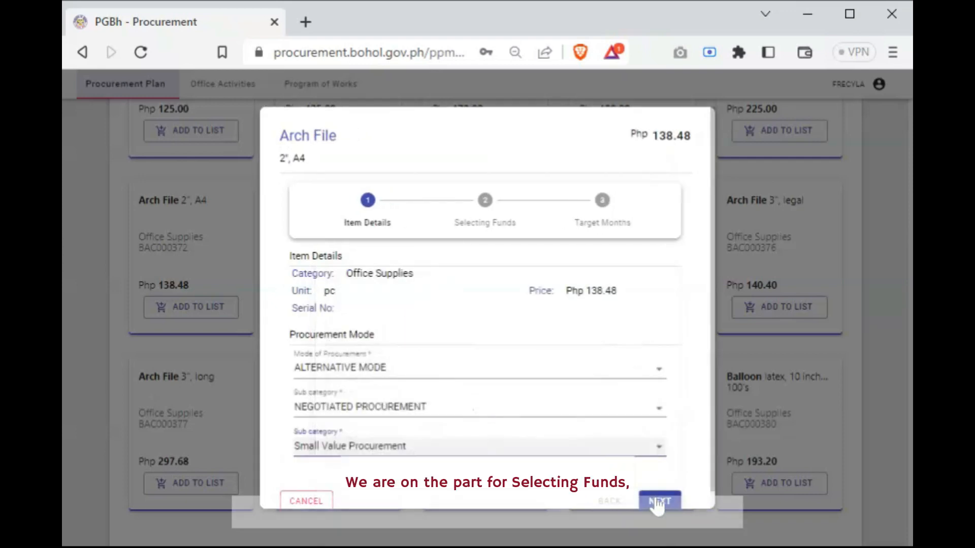
click(656, 501)
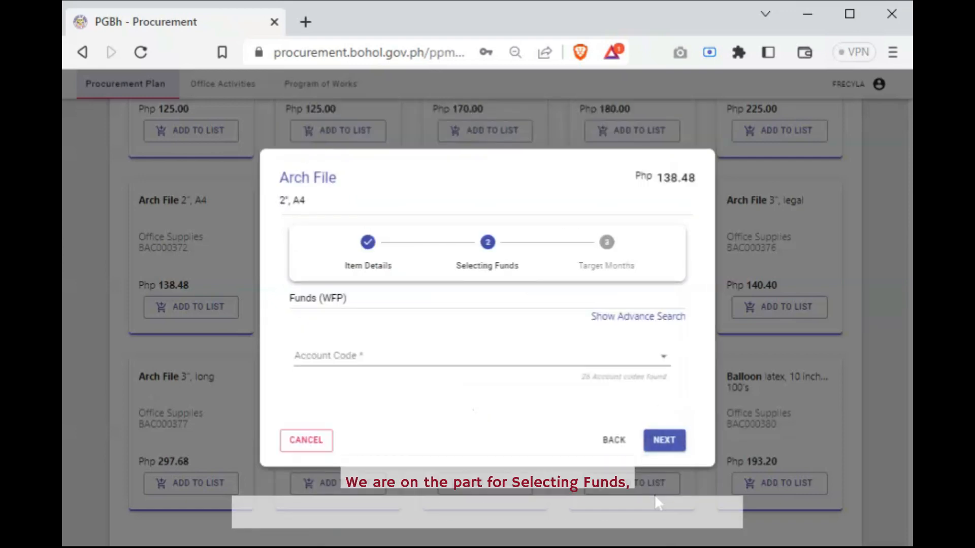
Fund the item from the Office Equipment account code and add it to the PPMP list with 12 pieces targeted for February
click(635, 358)
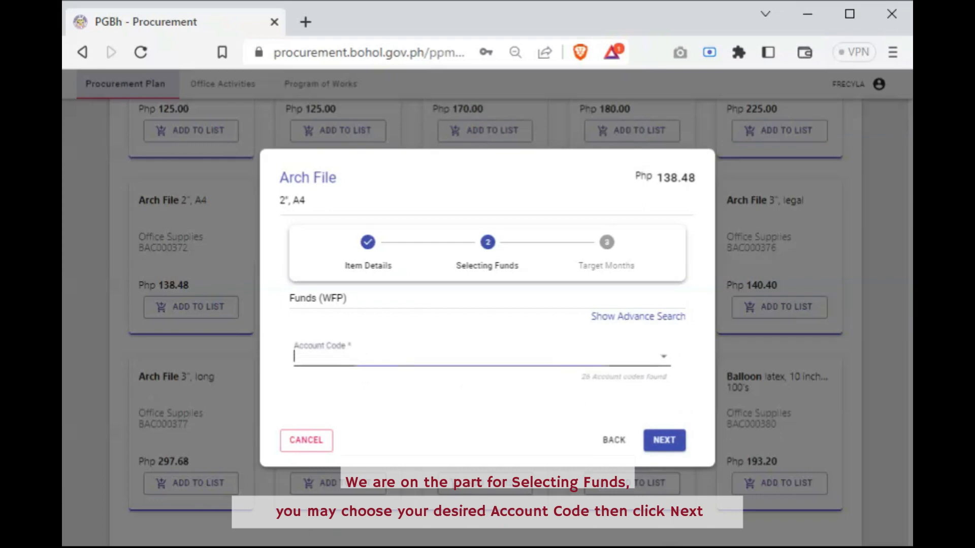
click(663, 359)
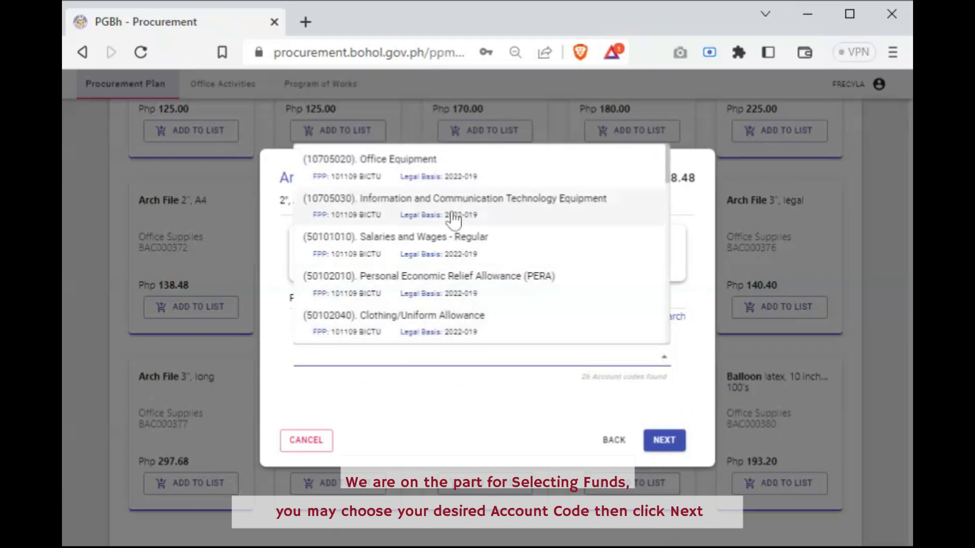
click(467, 167)
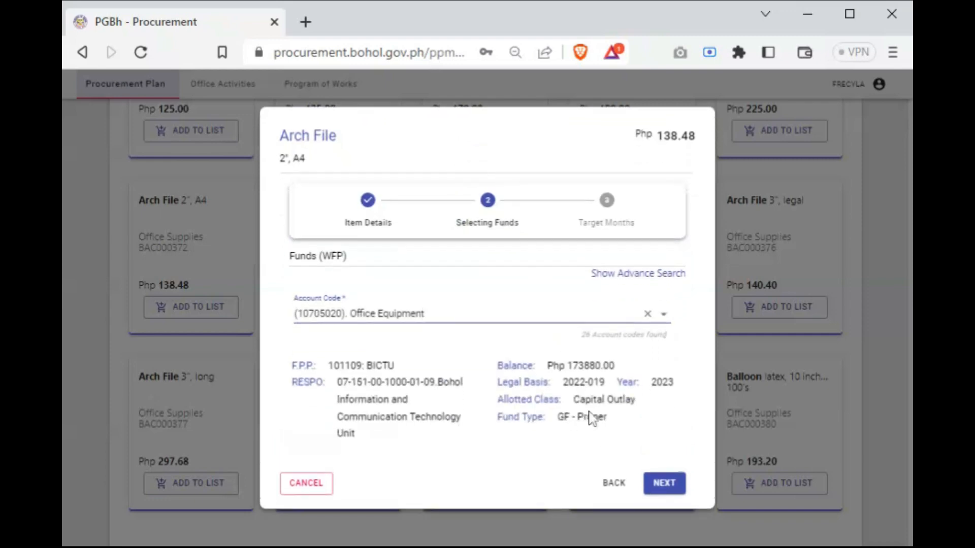
click(665, 484)
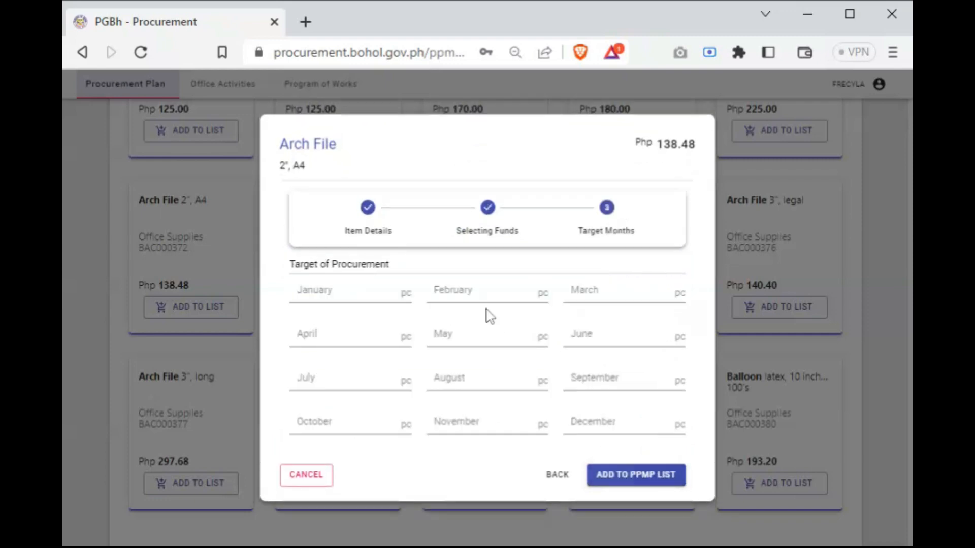
click(485, 293)
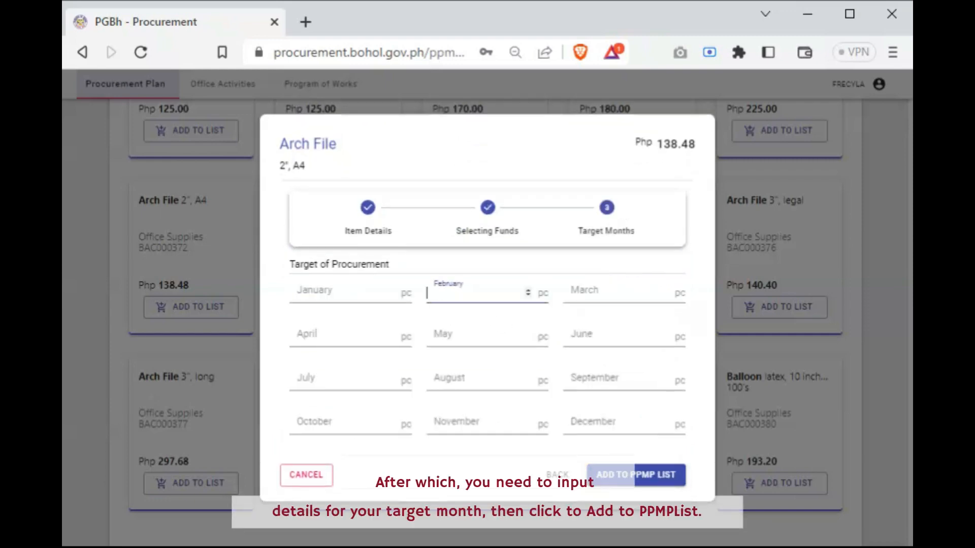
click(605, 485)
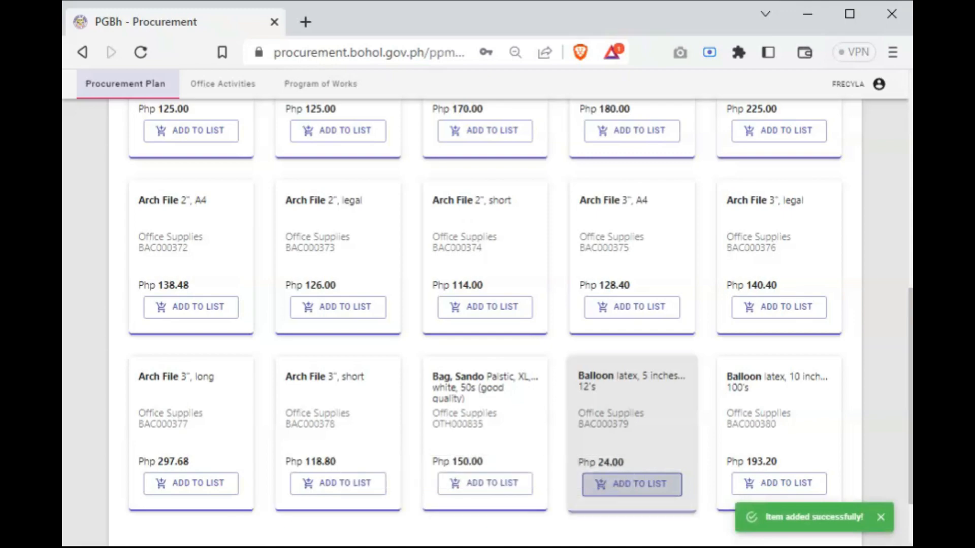
Clear the Office Supplies filter and search the supplies for Columnar Book 5 columns, 50 leaves
scroll(607, 485, up, 10)
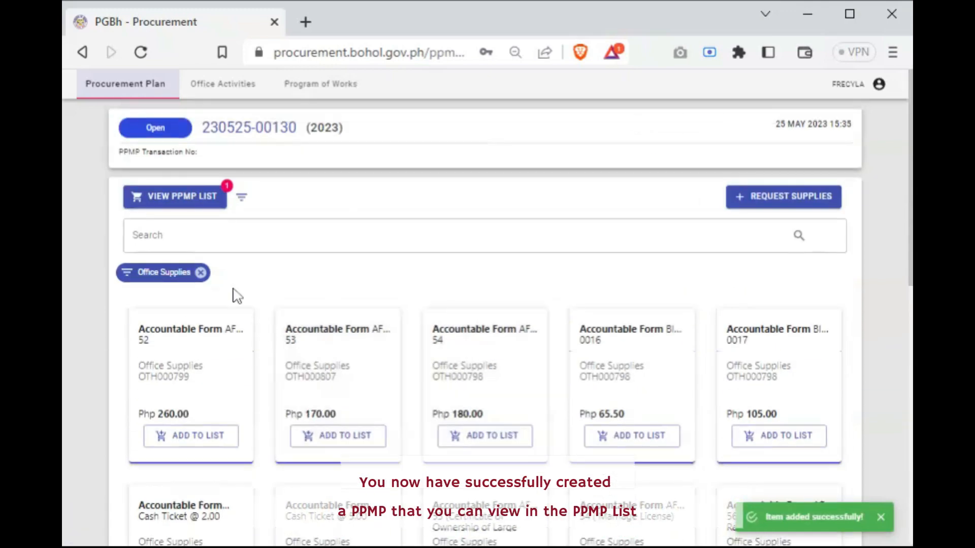
click(200, 272)
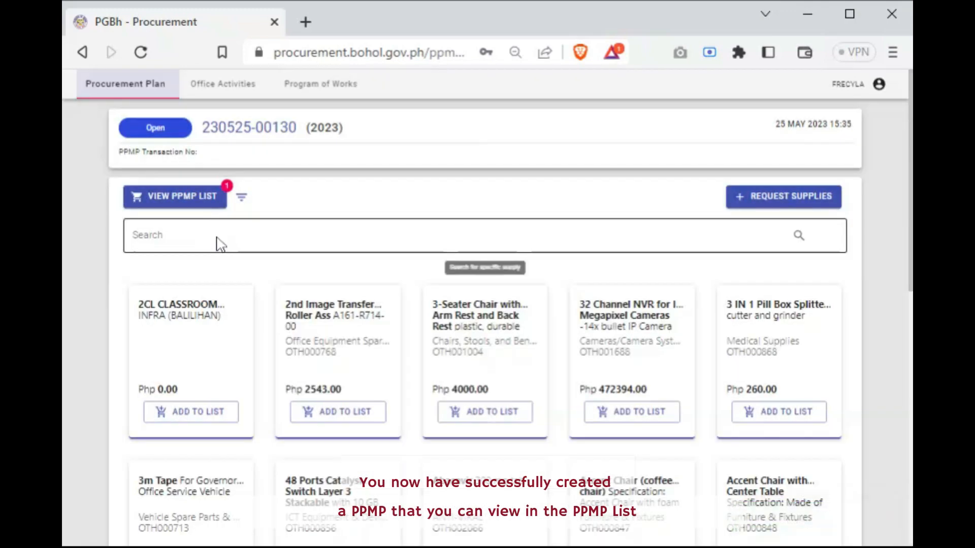
click(217, 237)
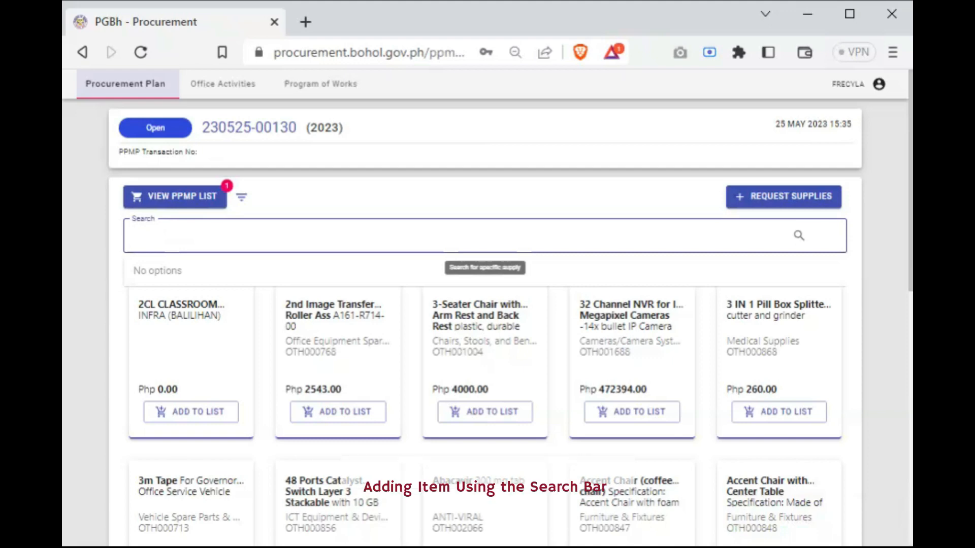
text(ca)
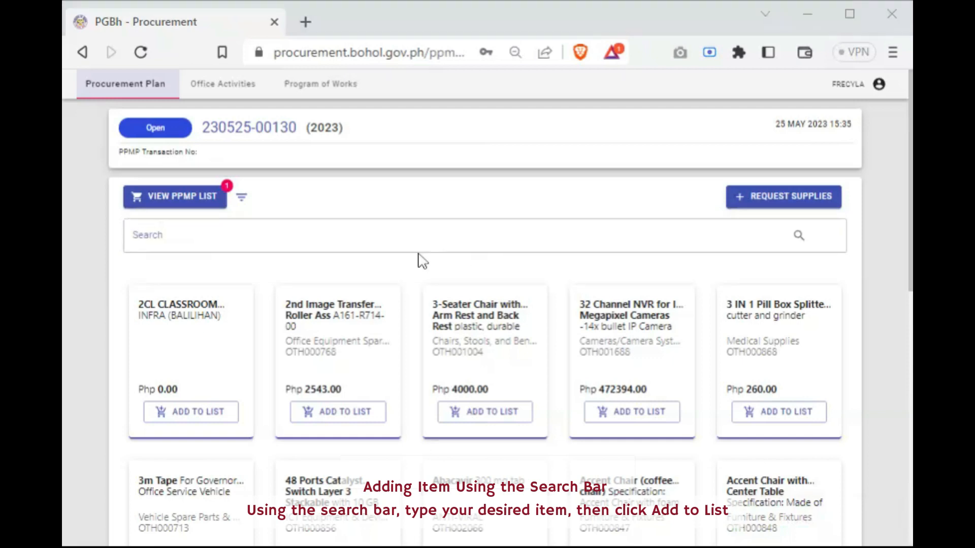
click(422, 238)
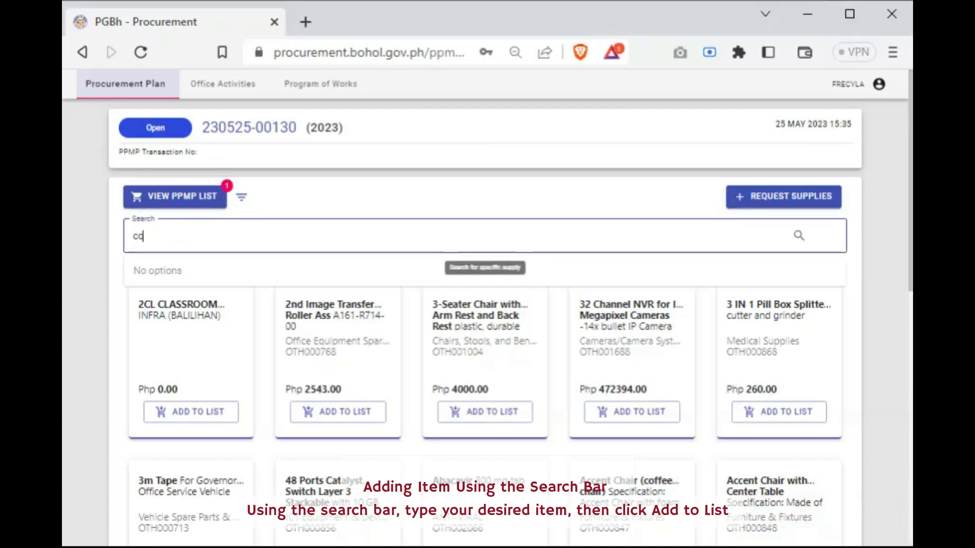
text(columna)
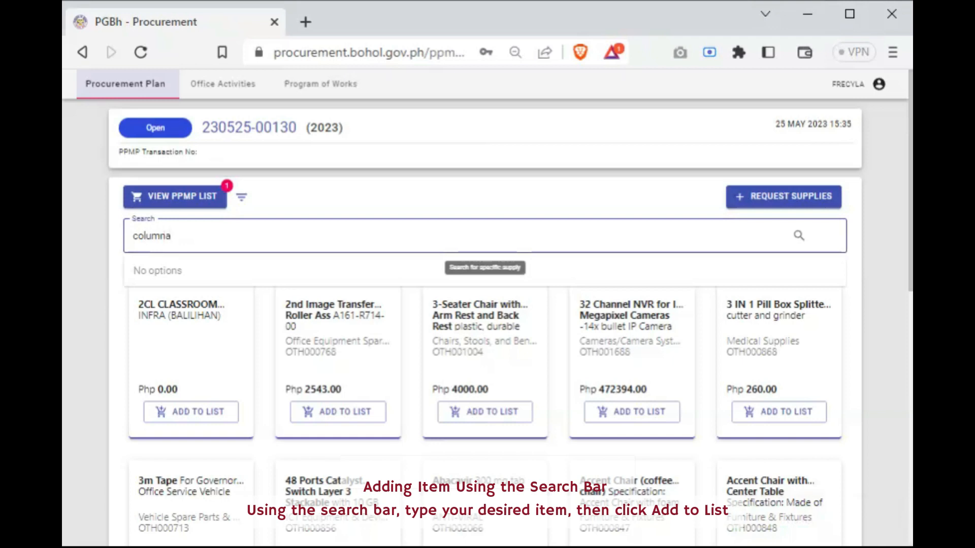
text(r)
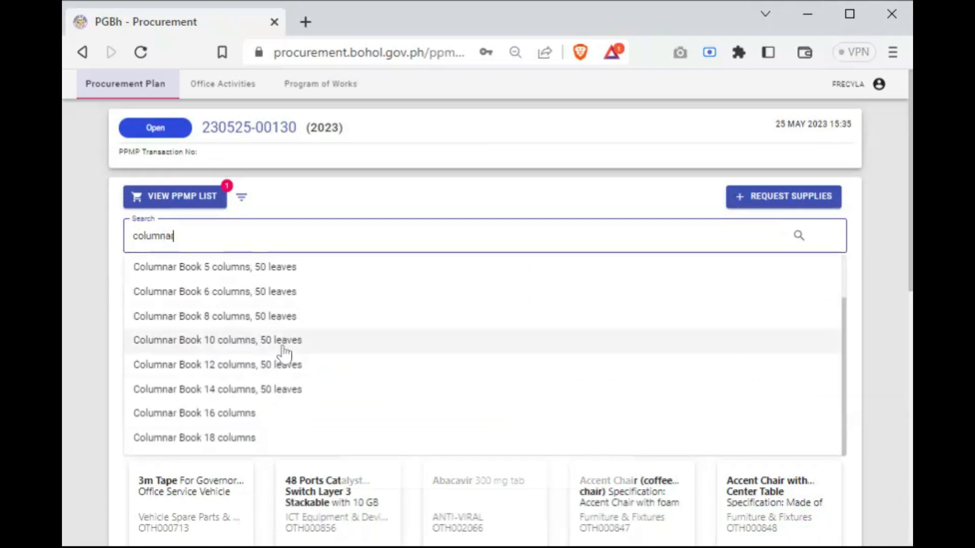
click(277, 274)
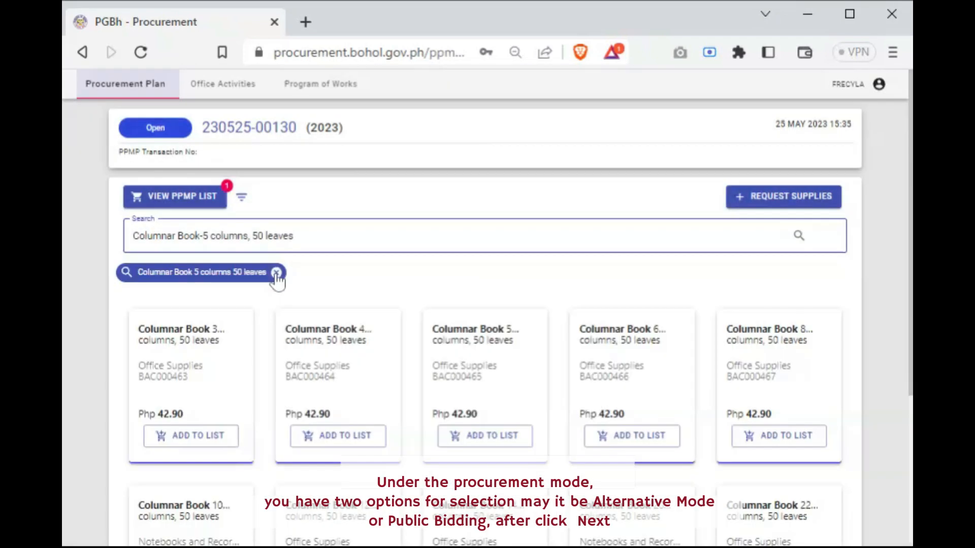
Start adding the Columnar Book with 3 columns, 50 leaves, set its procurement mode to Public Bidding and proceed to fund selection
click(203, 445)
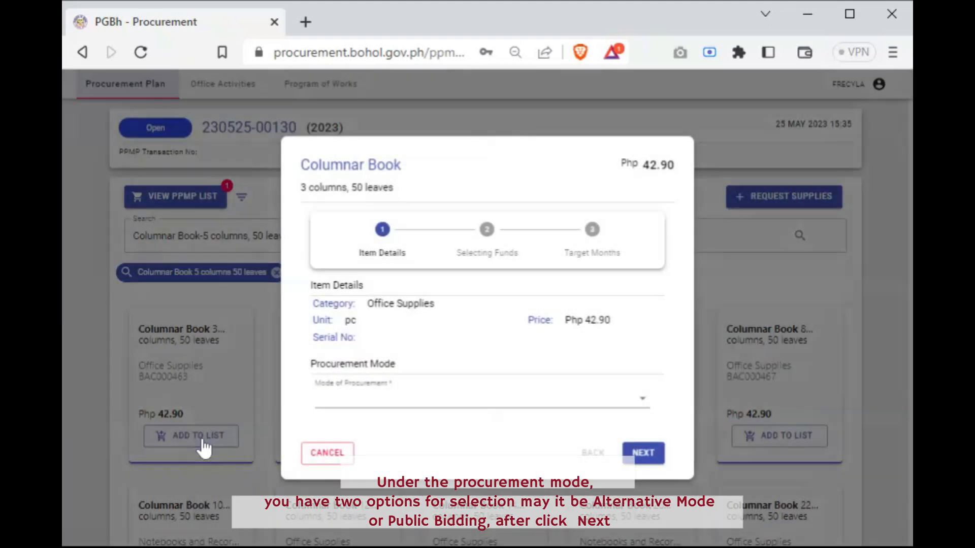
click(378, 391)
click(386, 421)
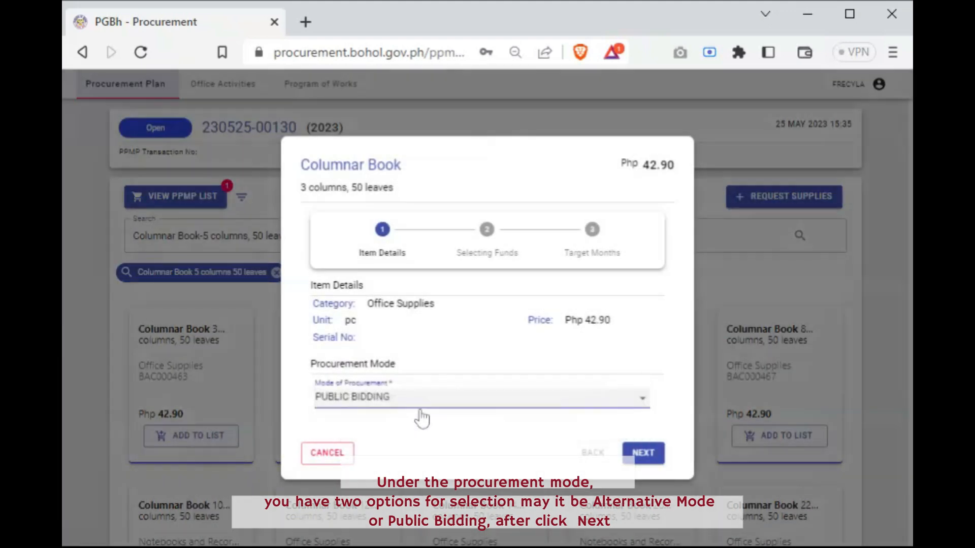
click(658, 453)
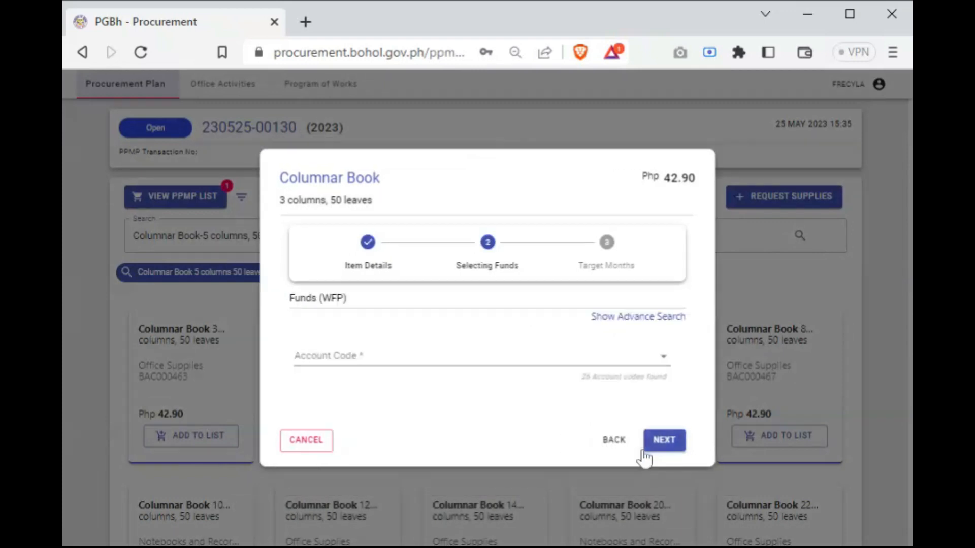
Fund the Columnar Book from the Office Equipment account code and add it to the PPMP list with 12 pieces targeted for February
click(645, 356)
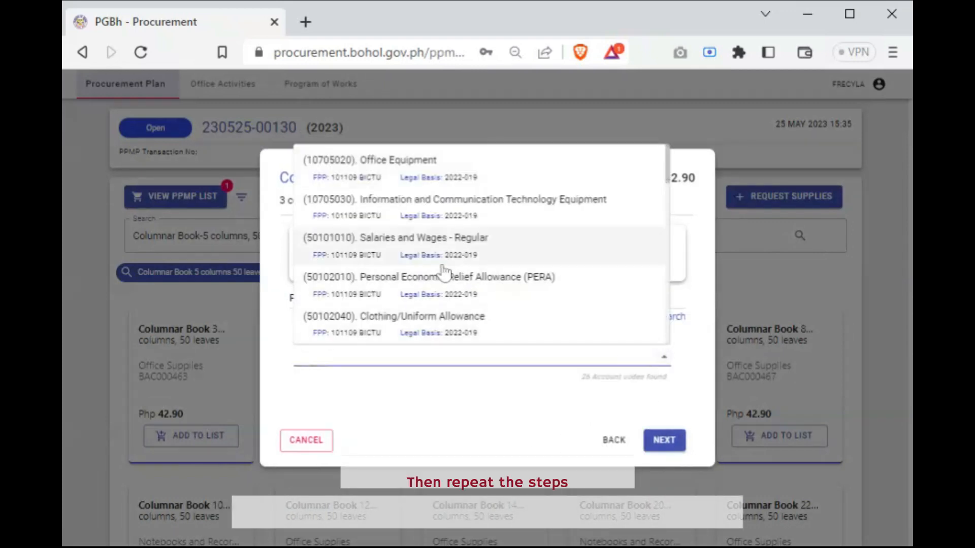
click(448, 184)
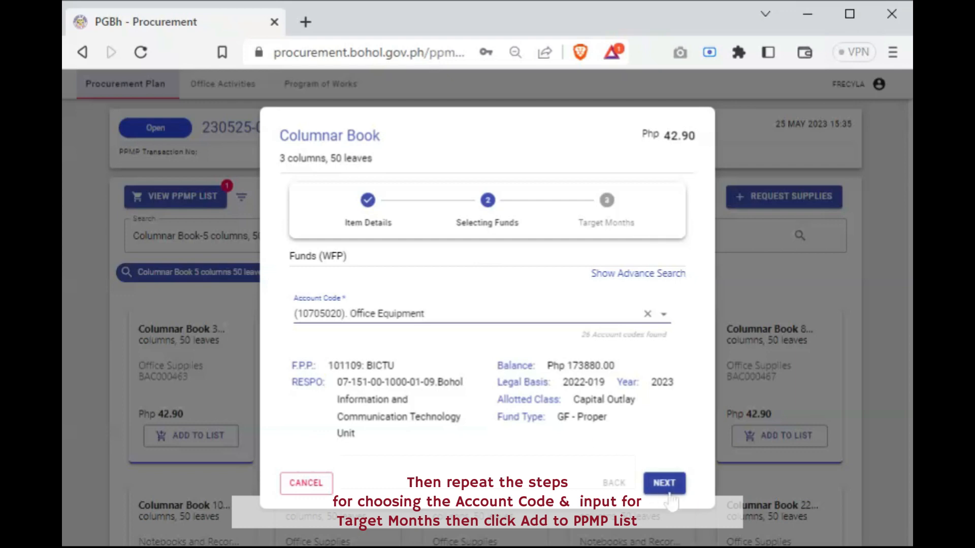
click(664, 484)
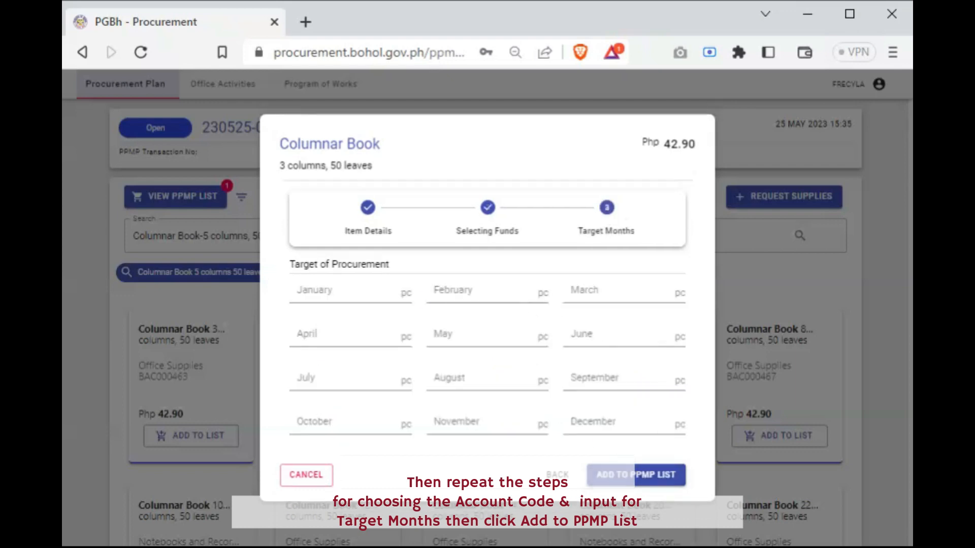
click(429, 293)
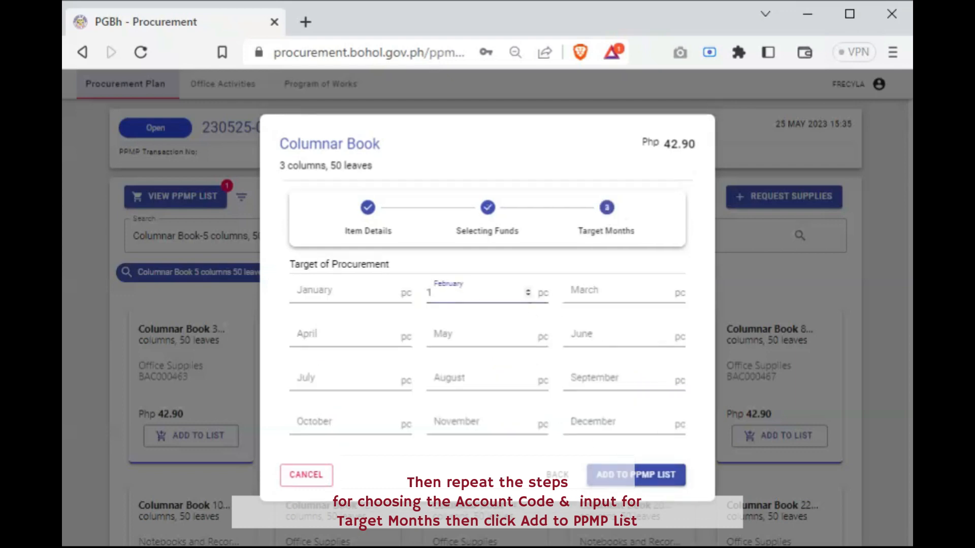
click(617, 477)
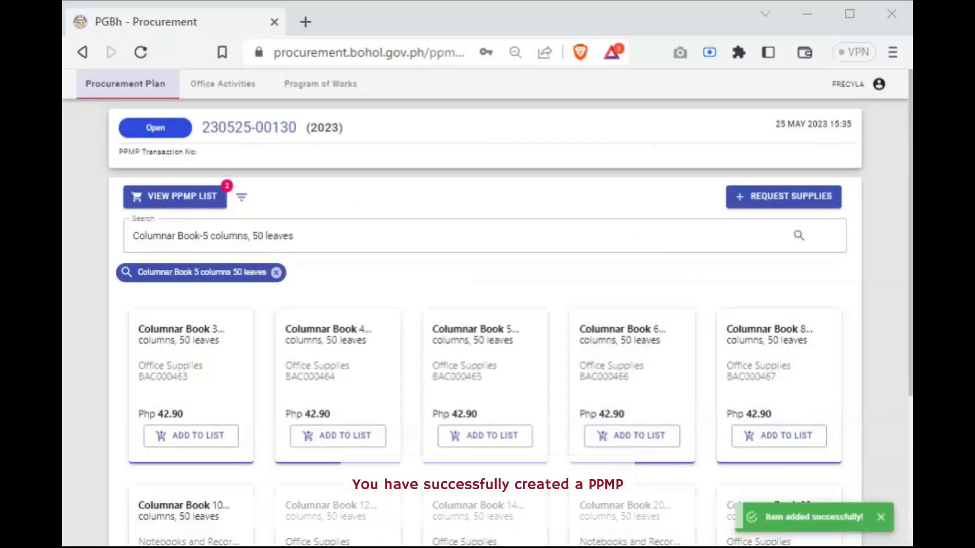
Open the PPMP list and review the added items with their quantities, costs and modes of procurement
click(206, 196)
scroll(319, 391, down, 2)
scroll(491, 392, up, 2)
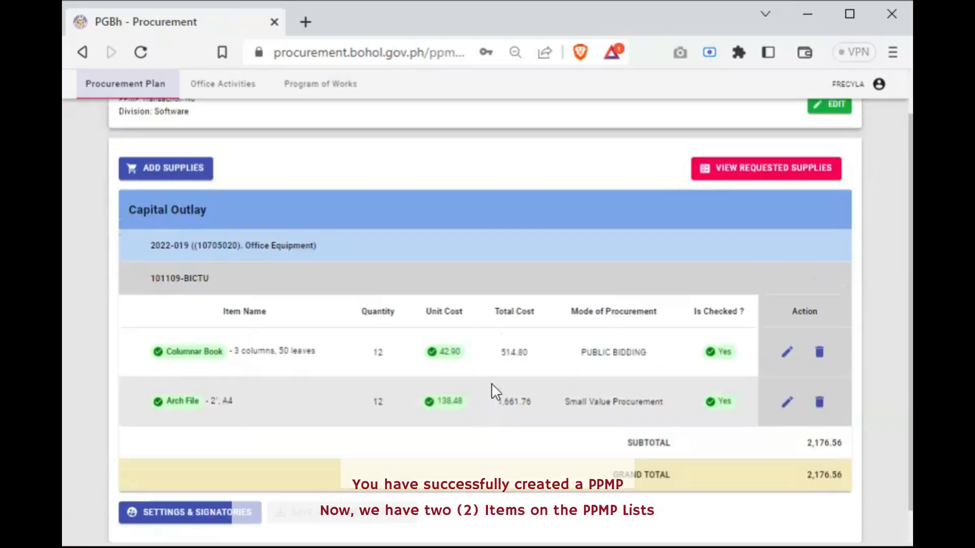
scroll(496, 388, down, 2)
scroll(496, 387, up, 2)
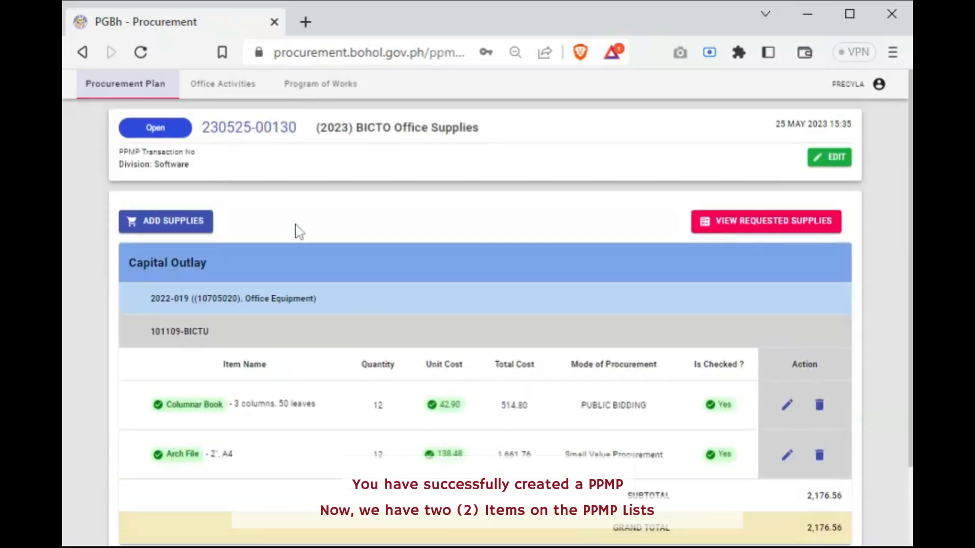
Return to adding supplies and search the supply items for ballpen
click(193, 224)
click(191, 233)
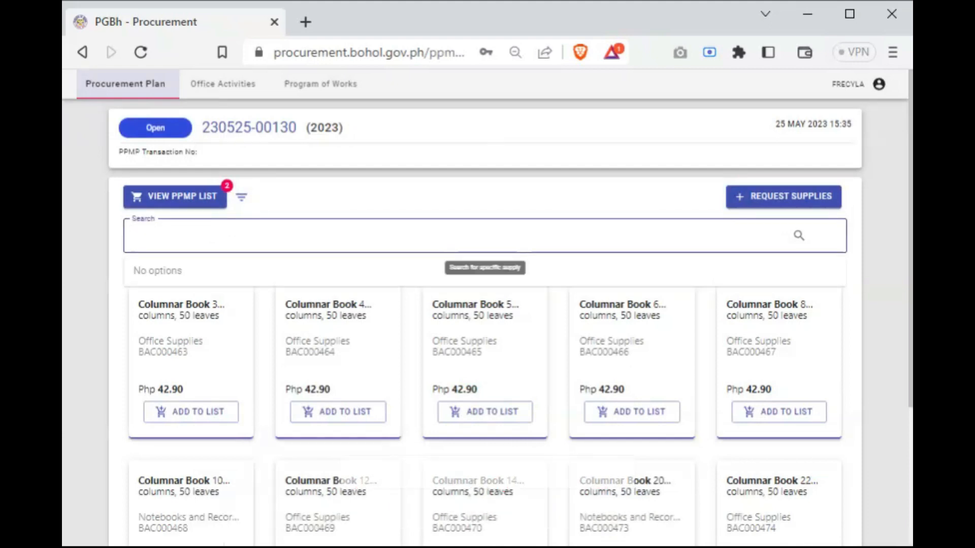
text(b)
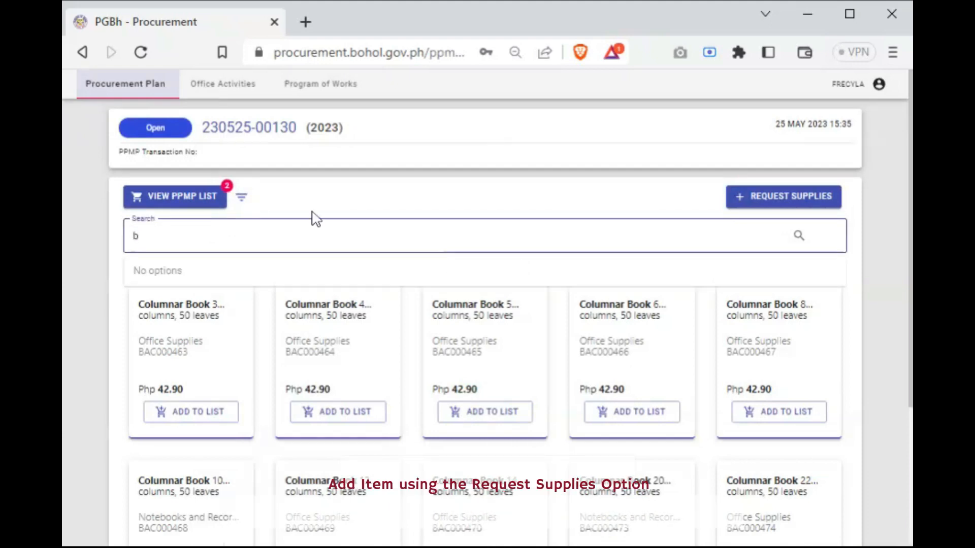
text(a)
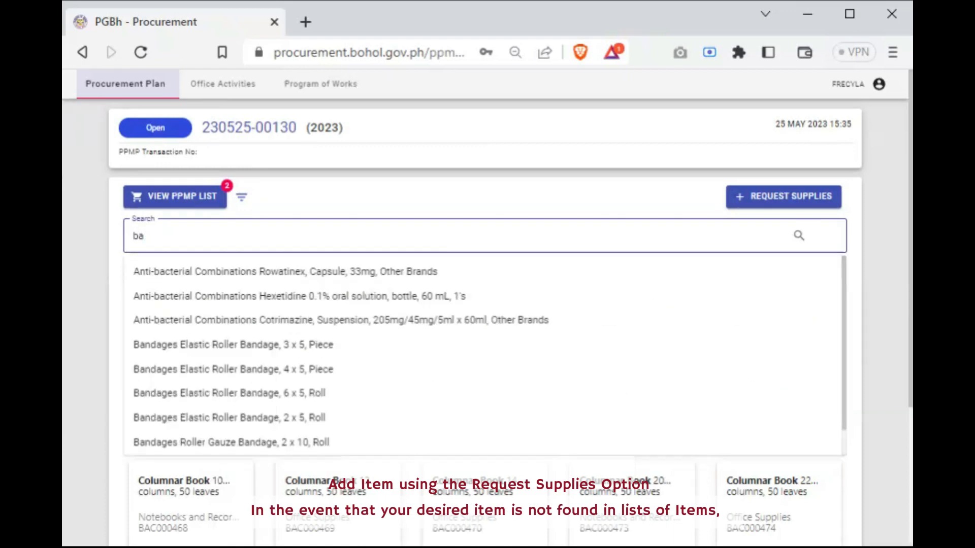
text(llpen)
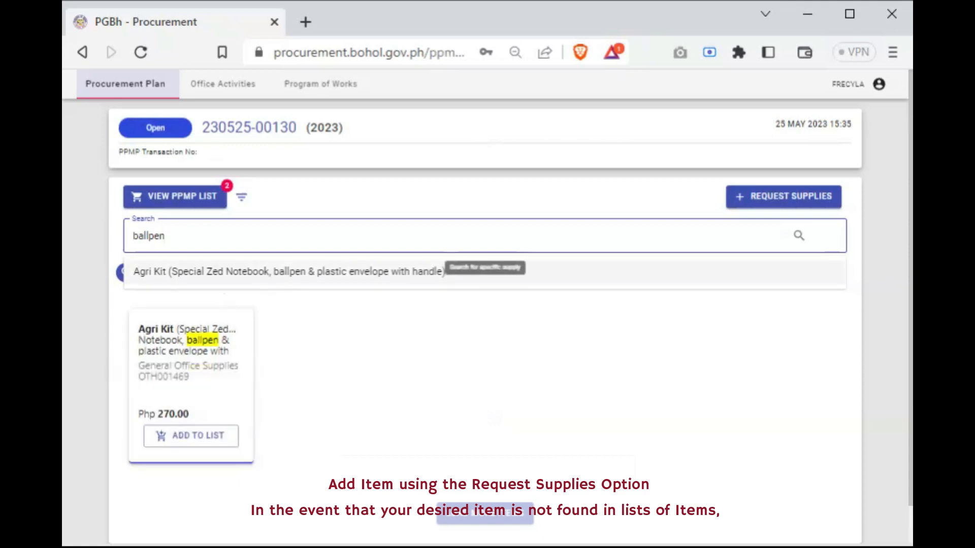
Replace the search term with bondpaper and try to load more matching items
key(BackSpace)
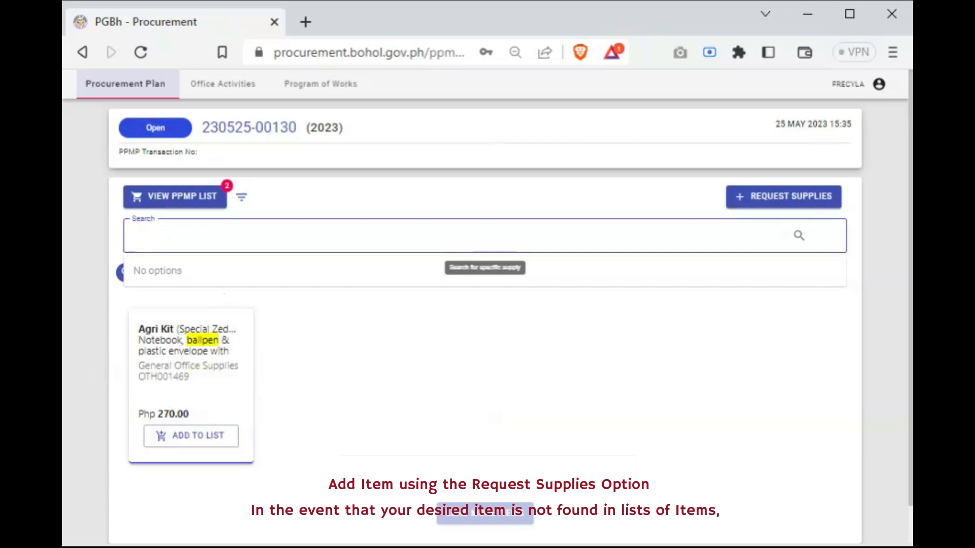
text(bondpaper)
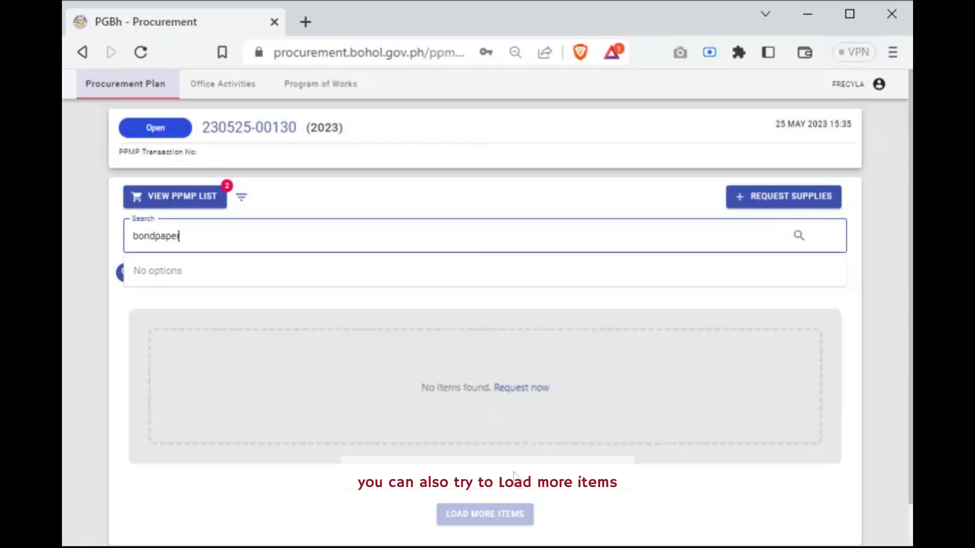
click(512, 519)
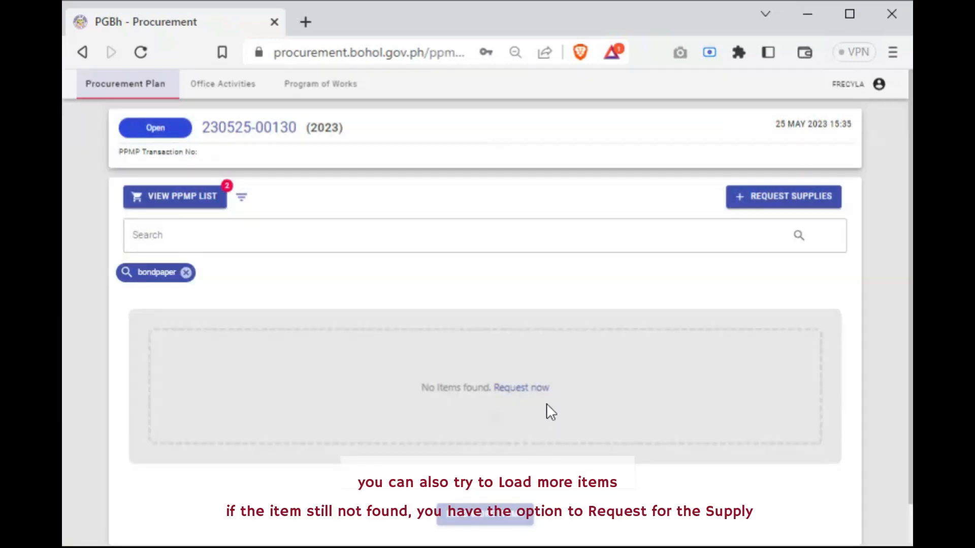
scroll(551, 411, down, 1)
scroll(653, 359, up, 1)
Start a supply request with the item name Bondpaper and the description Size A4, Substance 20
click(774, 201)
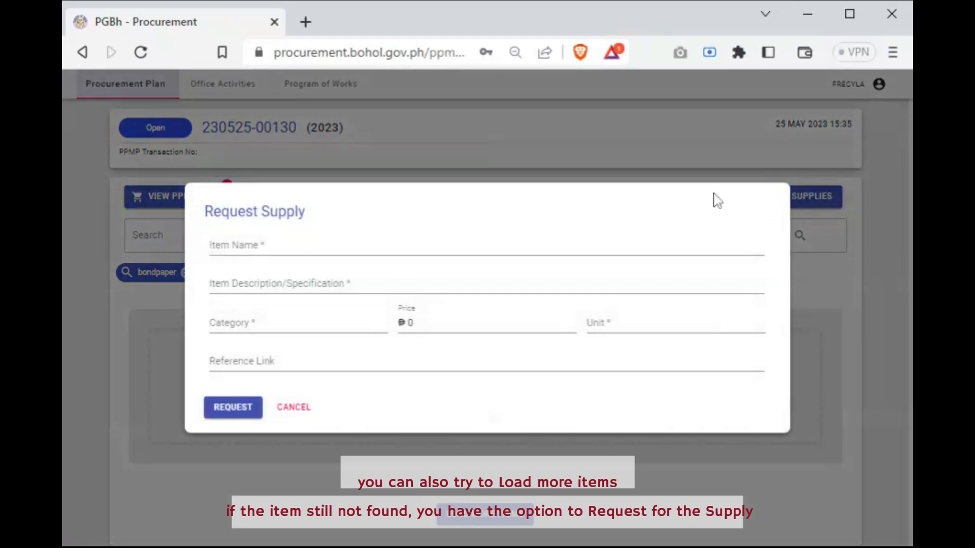
click(375, 248)
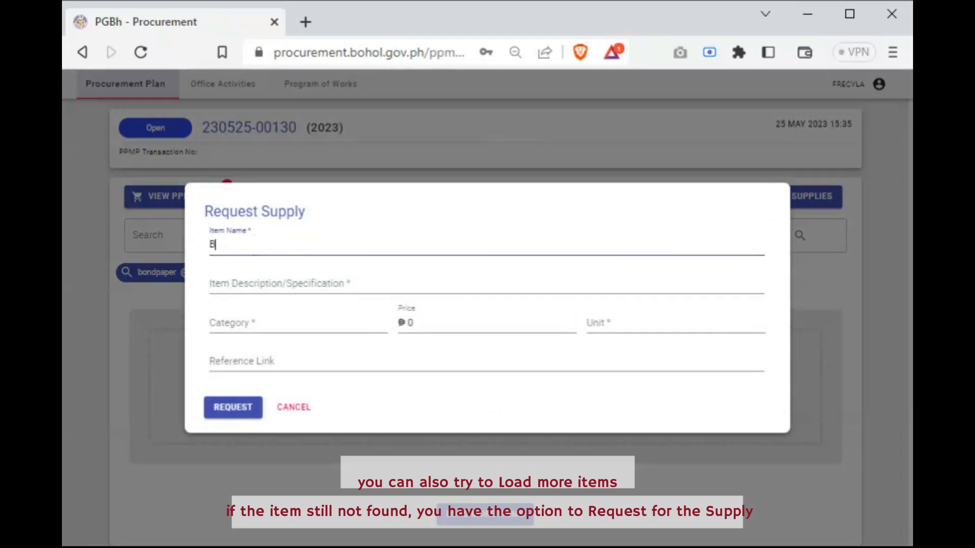
text(Bondp)
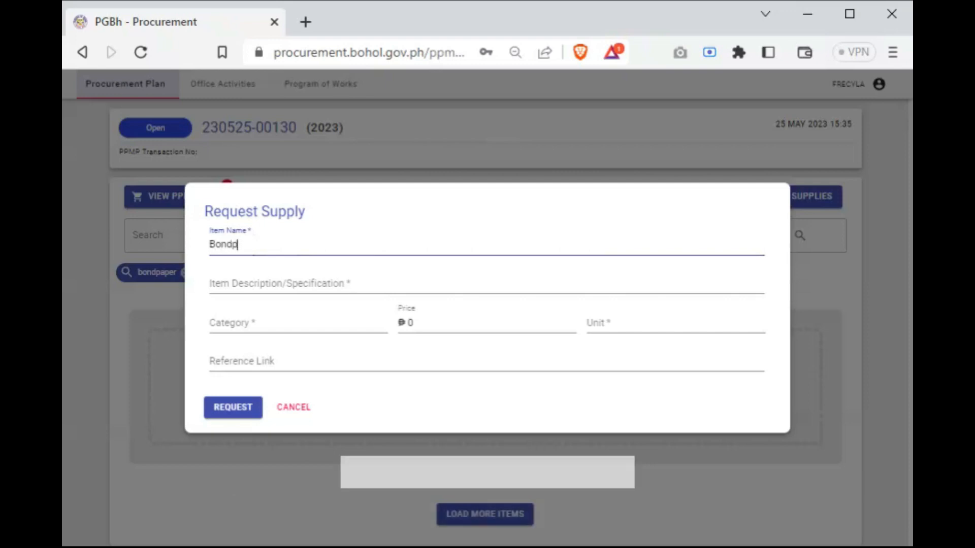
text(aper)
click(374, 285)
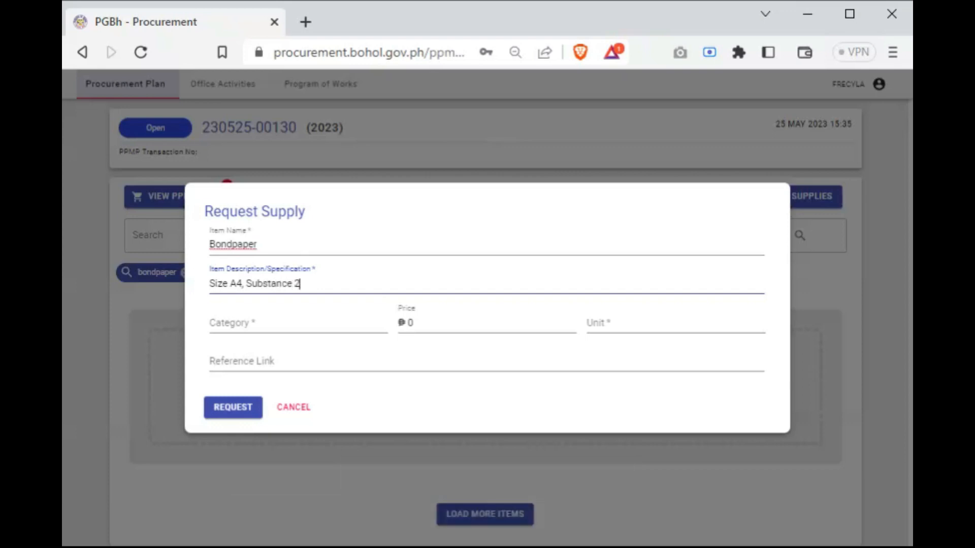
Set the requested item's category to Office Supplies, price to 300, unit to ream and reference link to Bohol Quality, and submit the request
click(346, 323)
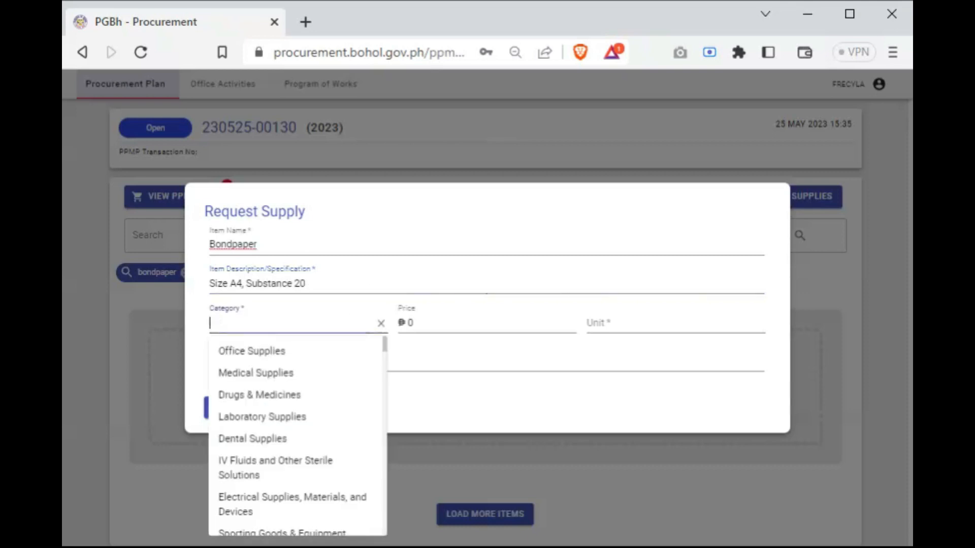
click(294, 353)
key(Tab)
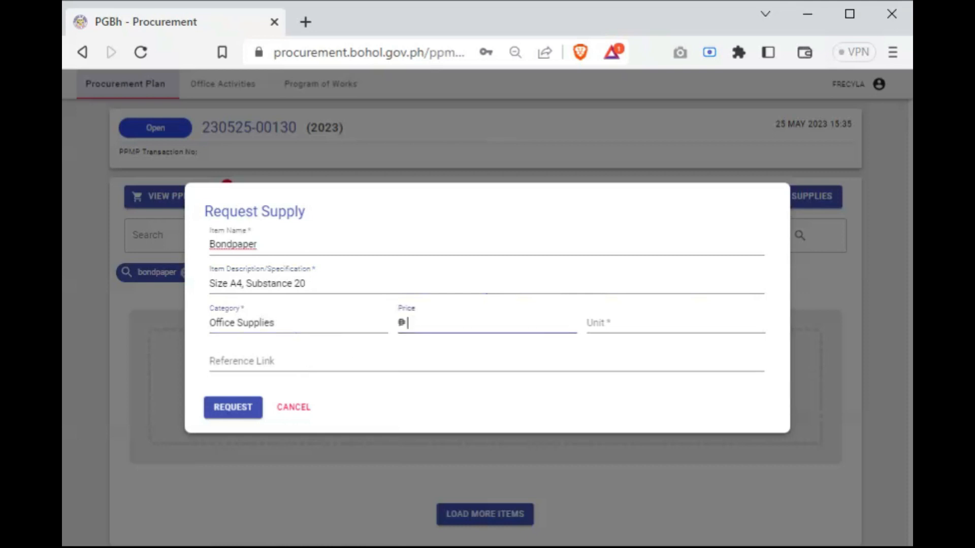
key(Tab)
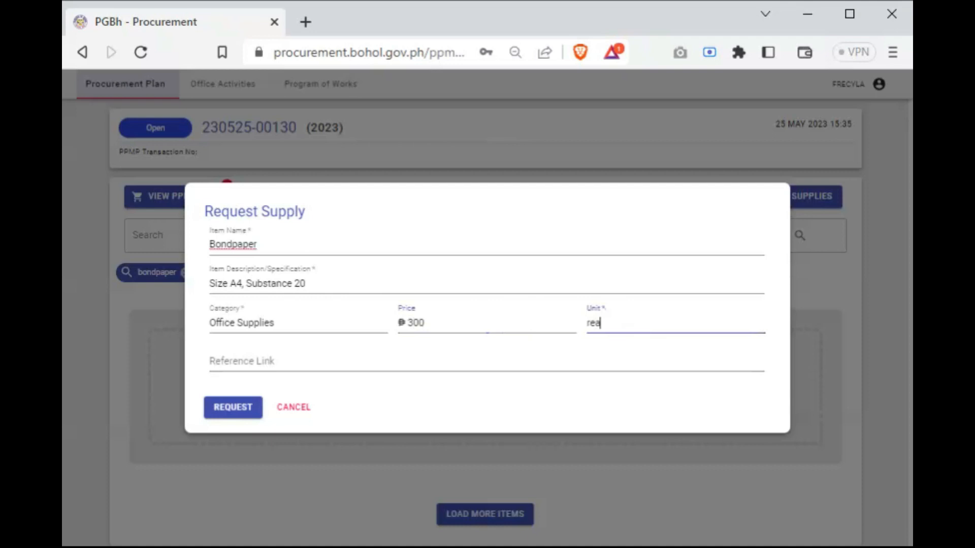
key(Tab)
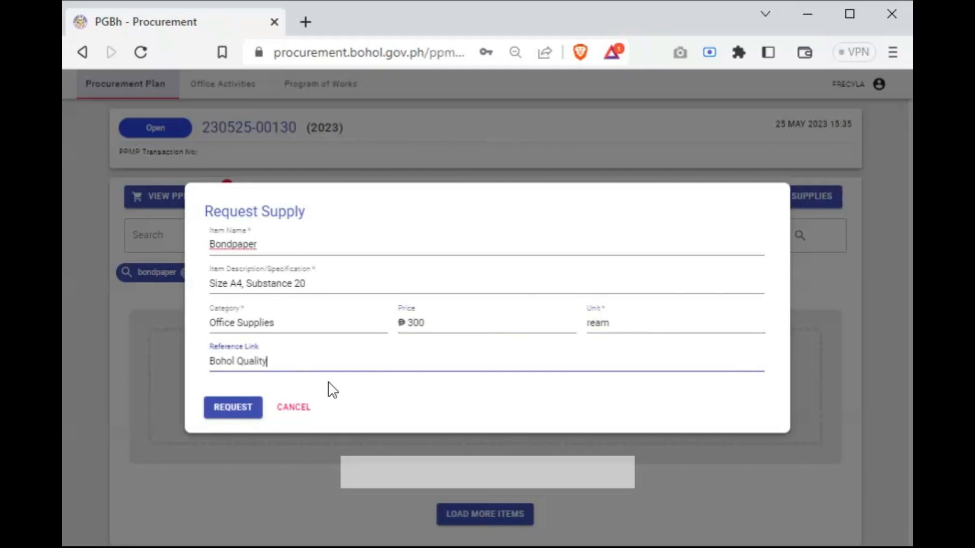
click(241, 408)
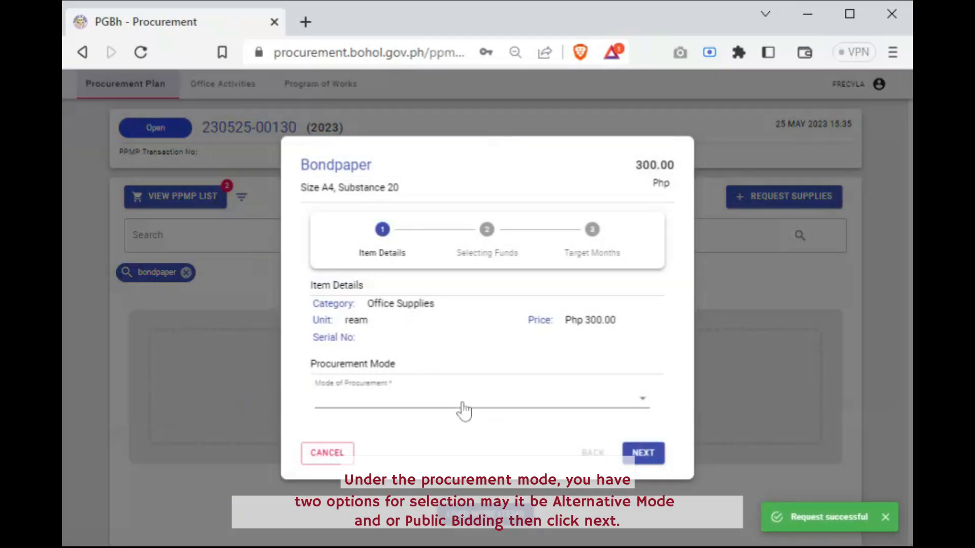
Set Bondpaper's procurement mode to Alternative Mode, Negotiated Procurement, Small Value Procurement, and continue to fund selection
click(463, 409)
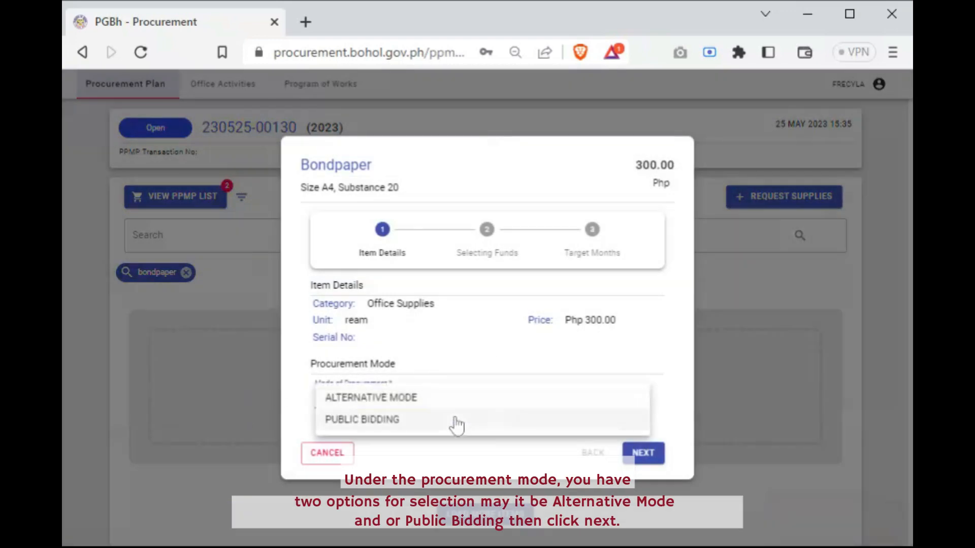
click(457, 399)
click(448, 421)
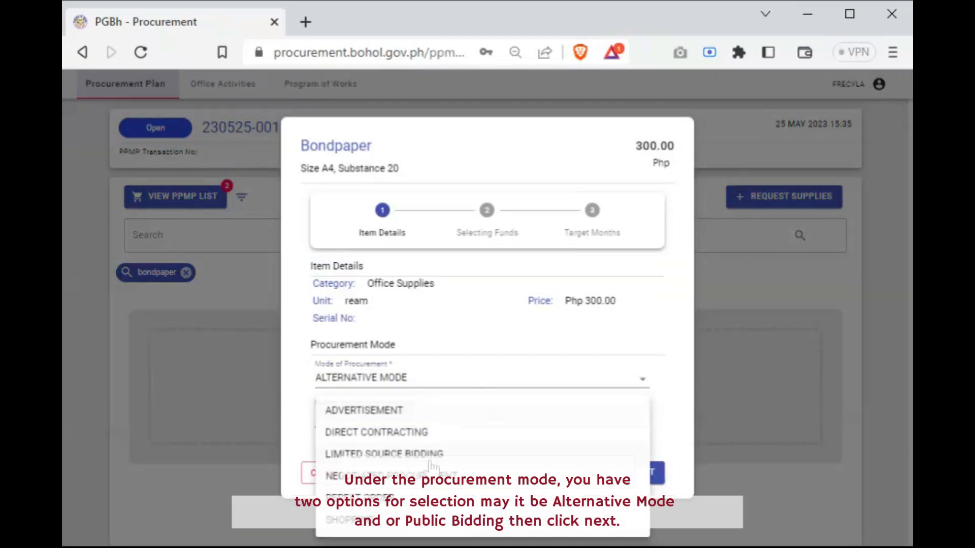
click(432, 473)
click(426, 444)
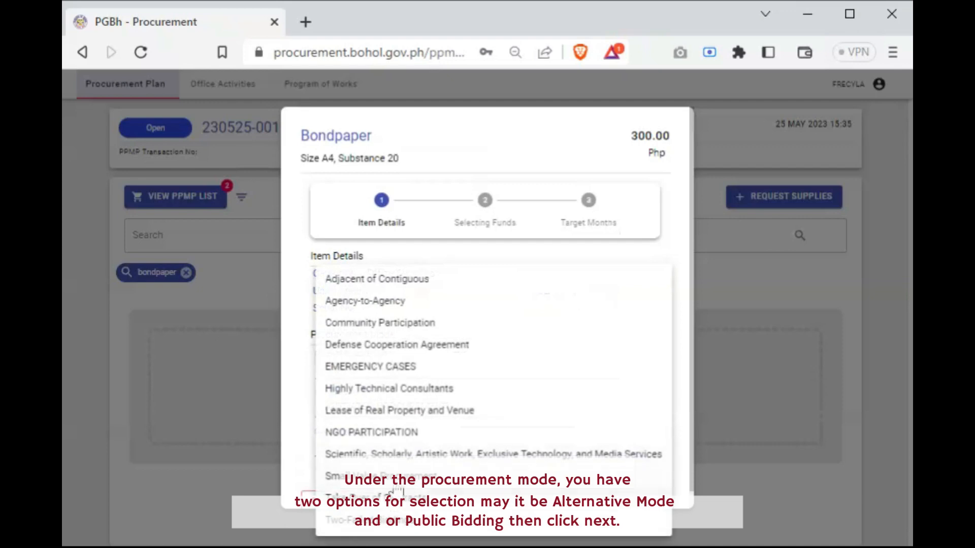
click(397, 477)
scroll(647, 505, down, 1)
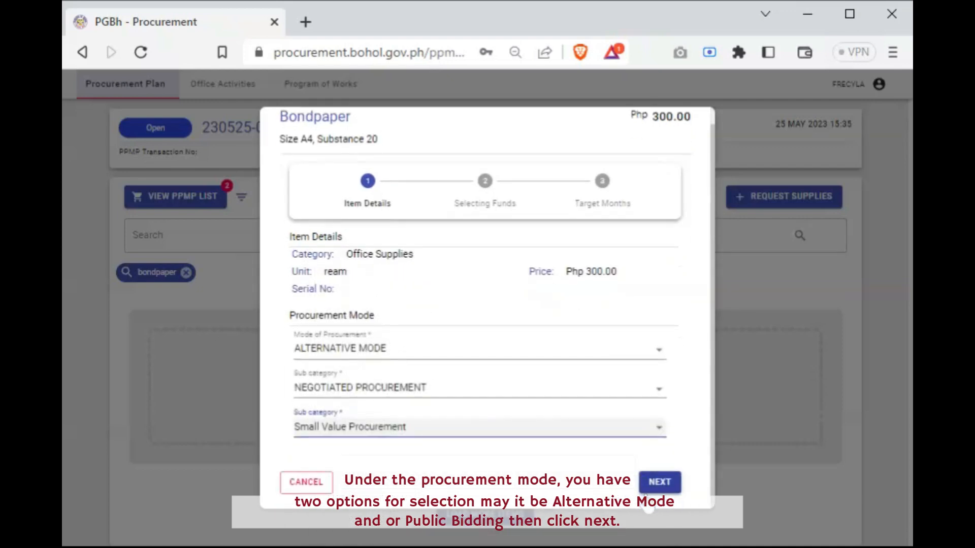
click(659, 483)
Find the account code with the term office, choose Office Supplies Expenses as Bondpaper's fund, and continue to the target months
click(662, 359)
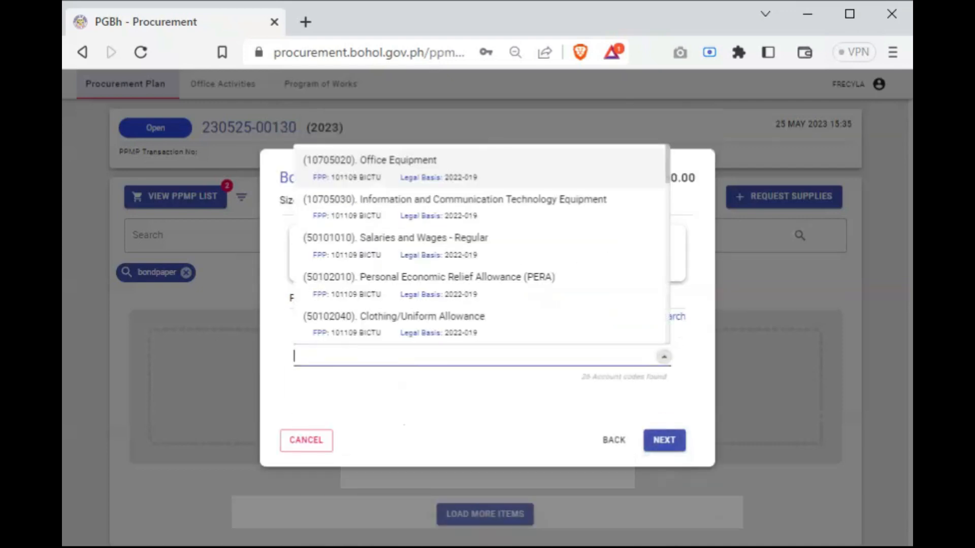
click(433, 316)
text(office)
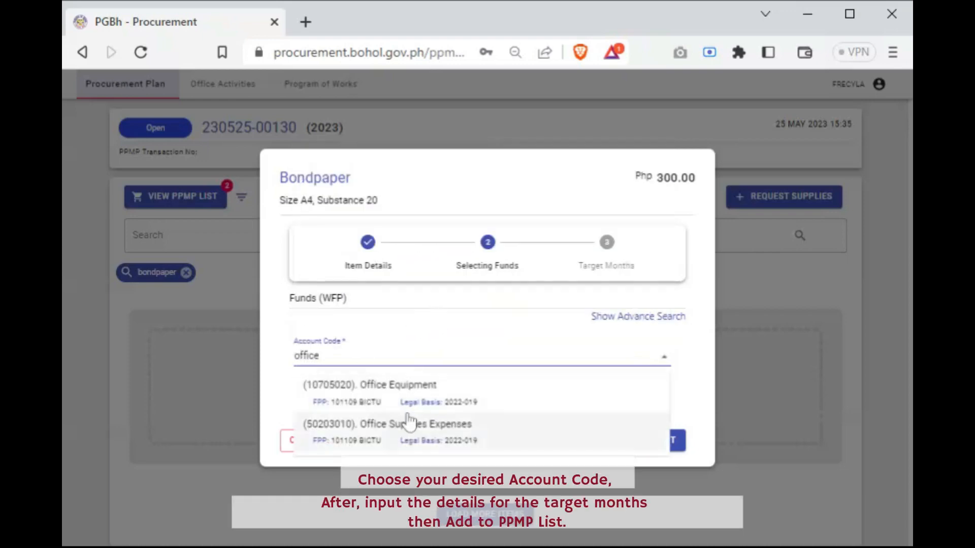
click(505, 447)
scroll(638, 450, down, 1)
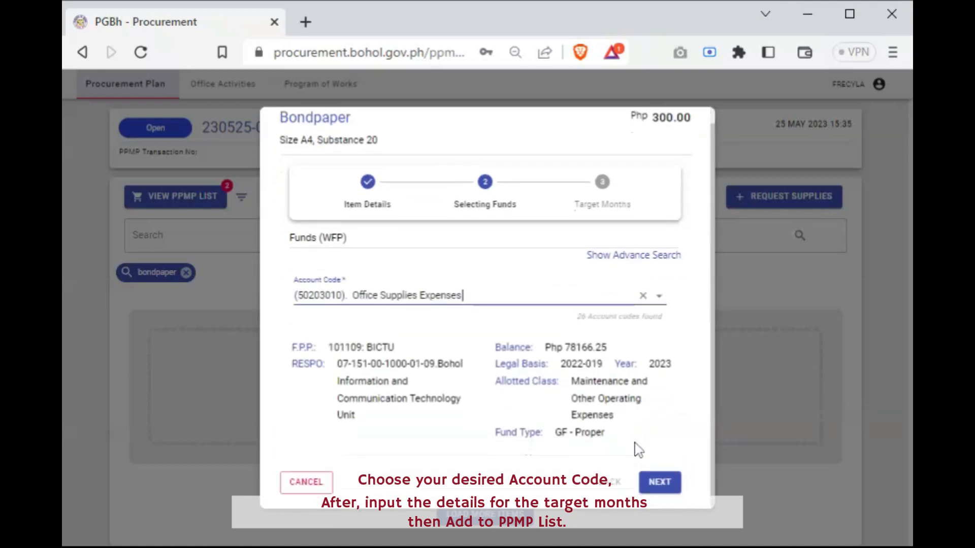
click(660, 485)
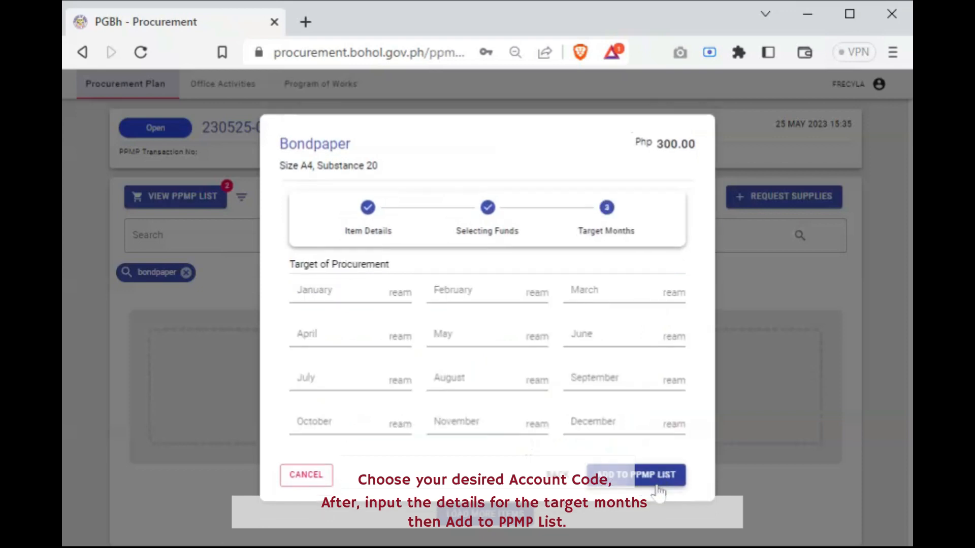
Set Bondpaper's procurement targets to 12 reams in February and 1 ream in September, and add it to the PPMP list
click(487, 293)
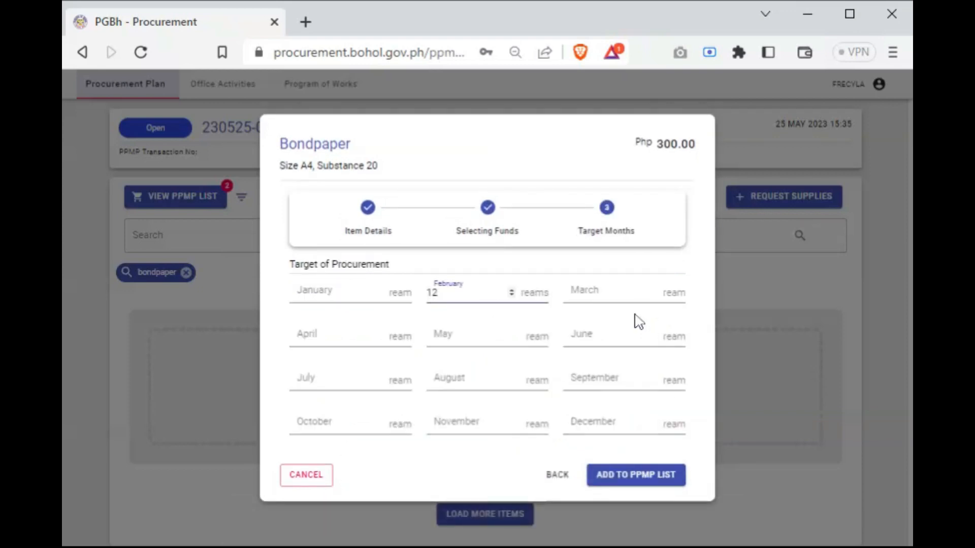
click(588, 388)
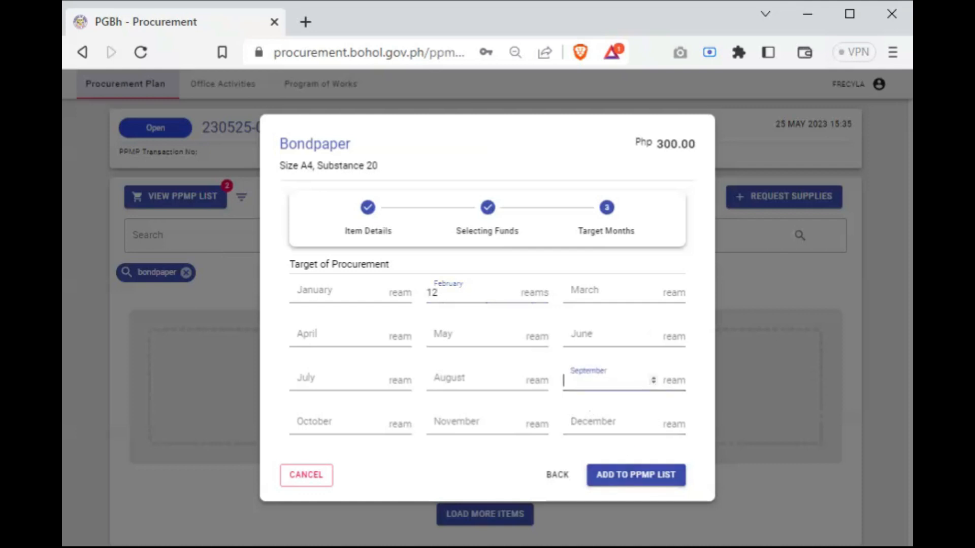
text(1)
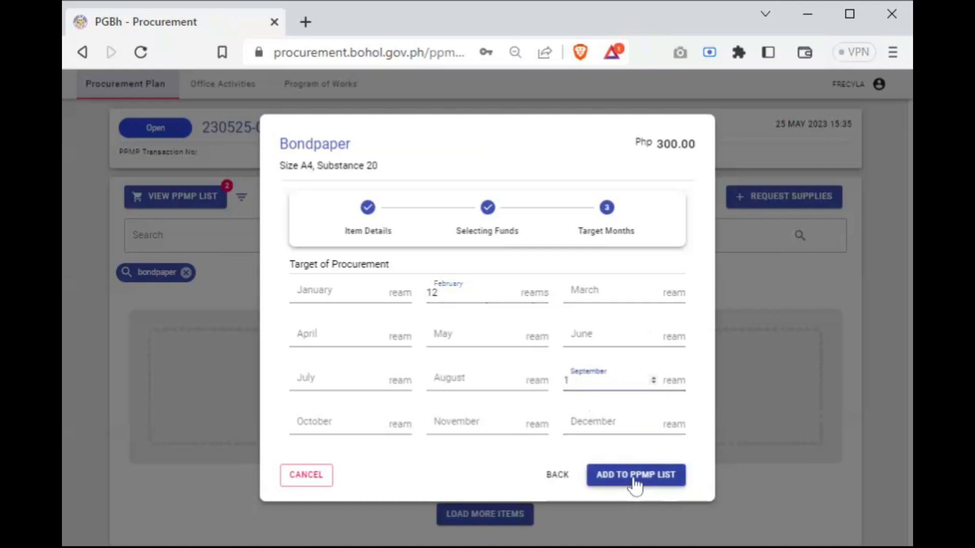
click(634, 478)
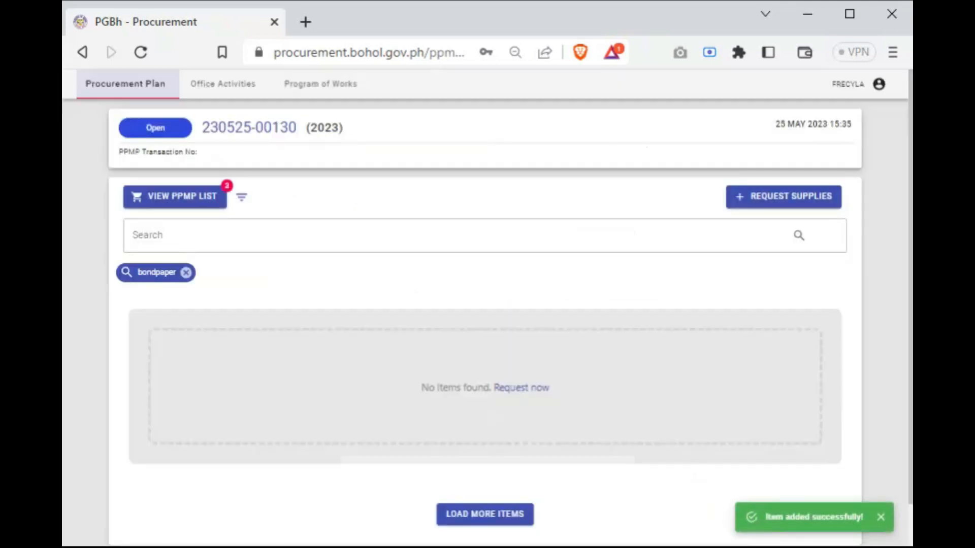
Open the PPMP list and review the added items under Capital Outlay and Maintenance and Other Operating Expenses
click(197, 210)
scroll(429, 426, down, 6)
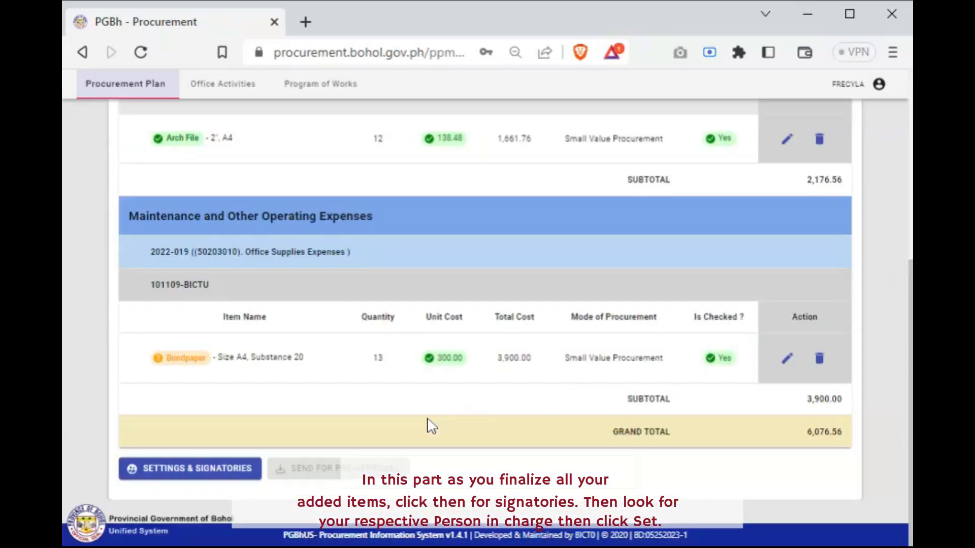
drag(145, 358, 339, 370)
click(335, 373)
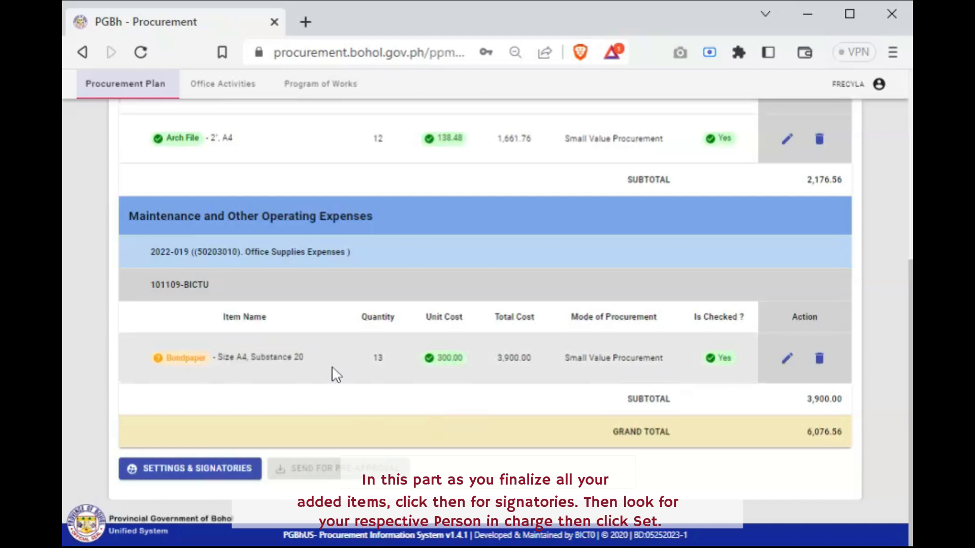
scroll(361, 421, up, 2)
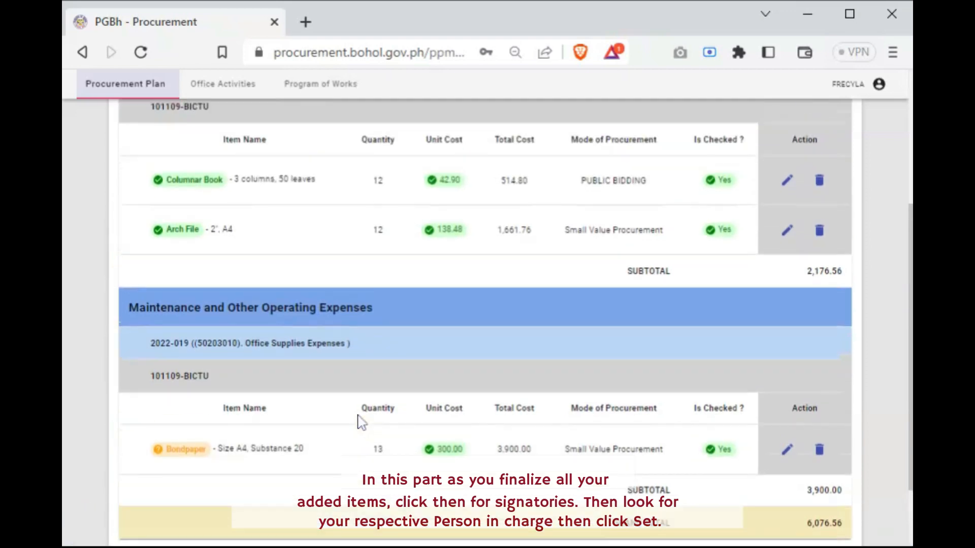
scroll(360, 422, down, 2)
scroll(358, 415, up, 6)
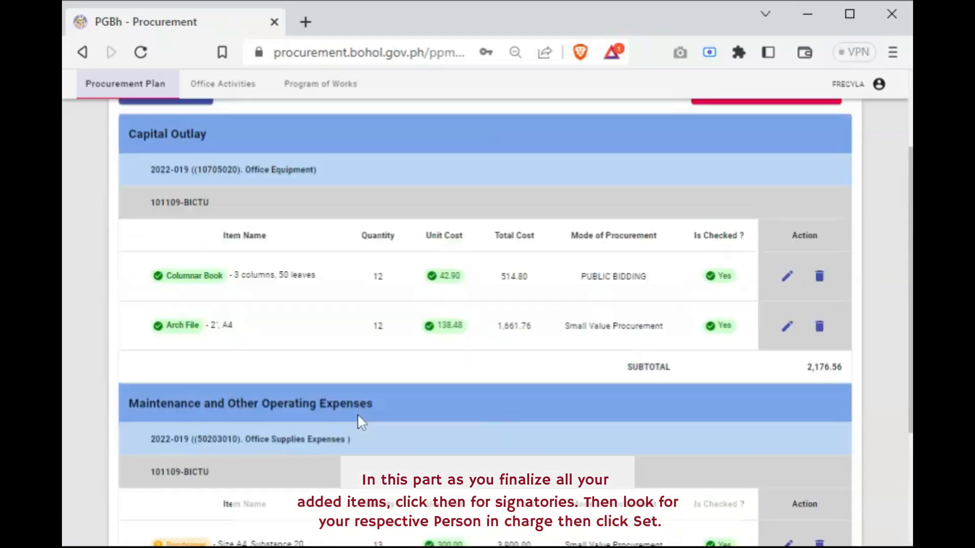
scroll(357, 414, down, 2)
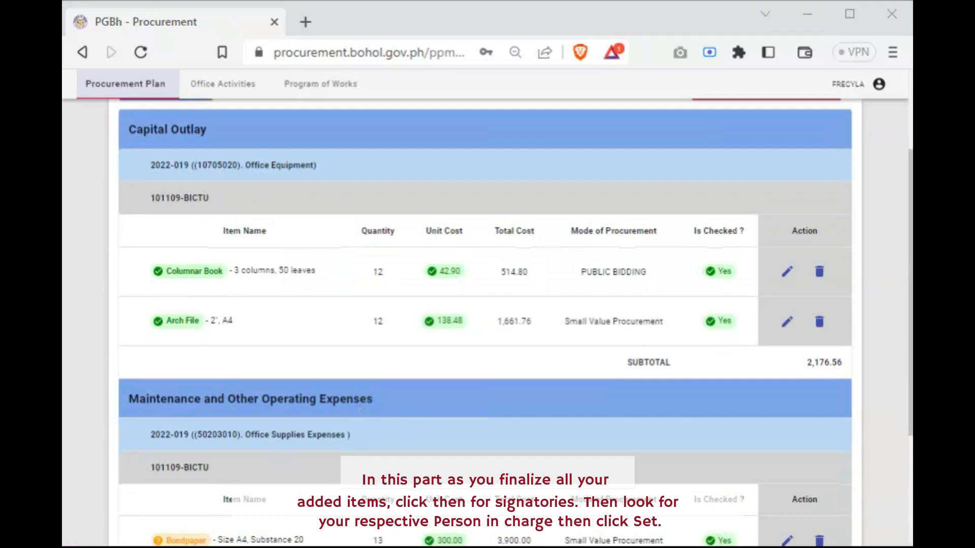
scroll(175, 381, down, 4)
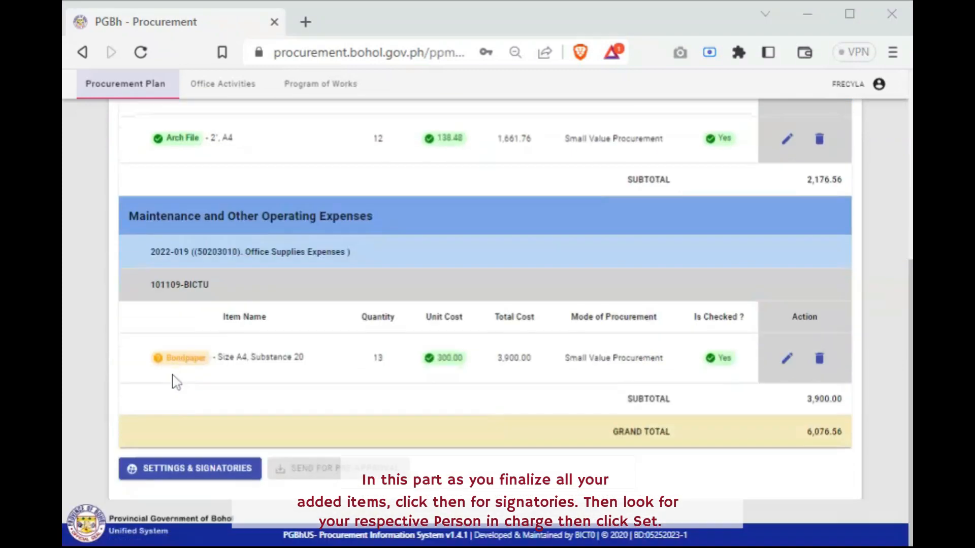
Set the PPMP signatories with the Head of Office as preparer and submitter and the Provincial Budget Officer as reviewer
click(211, 472)
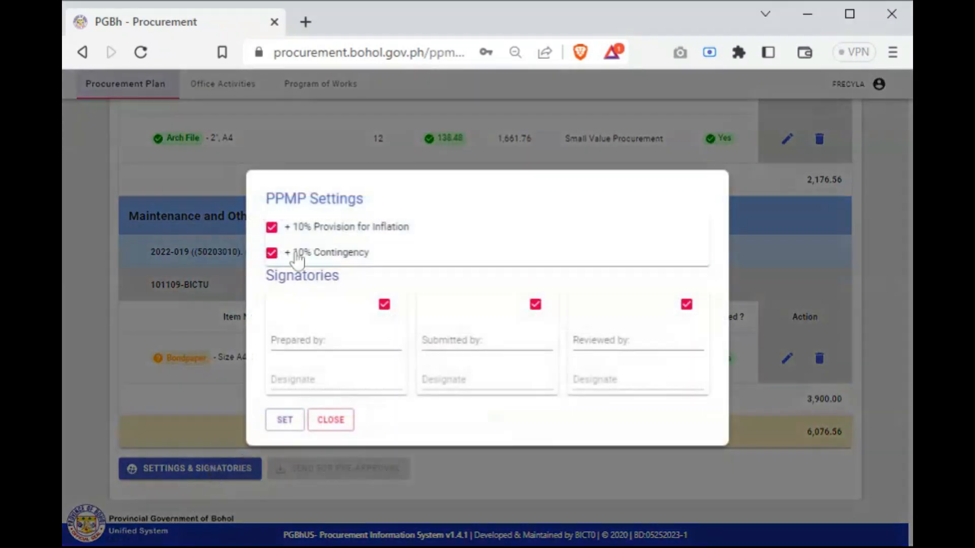
click(304, 340)
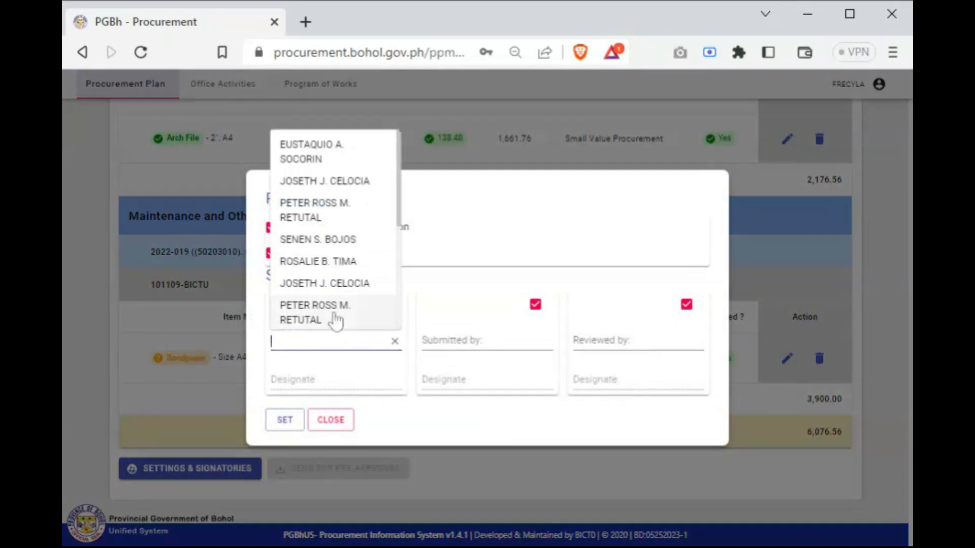
click(329, 240)
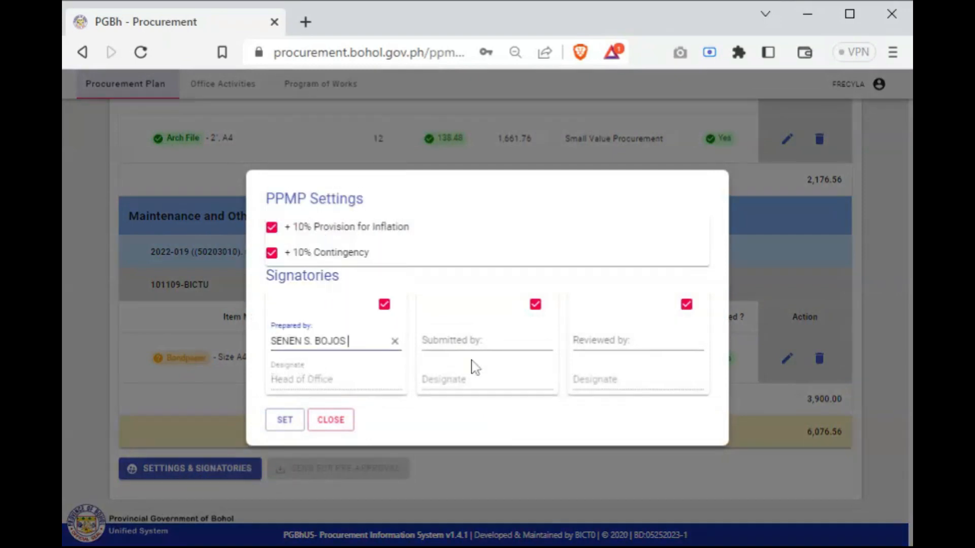
click(472, 342)
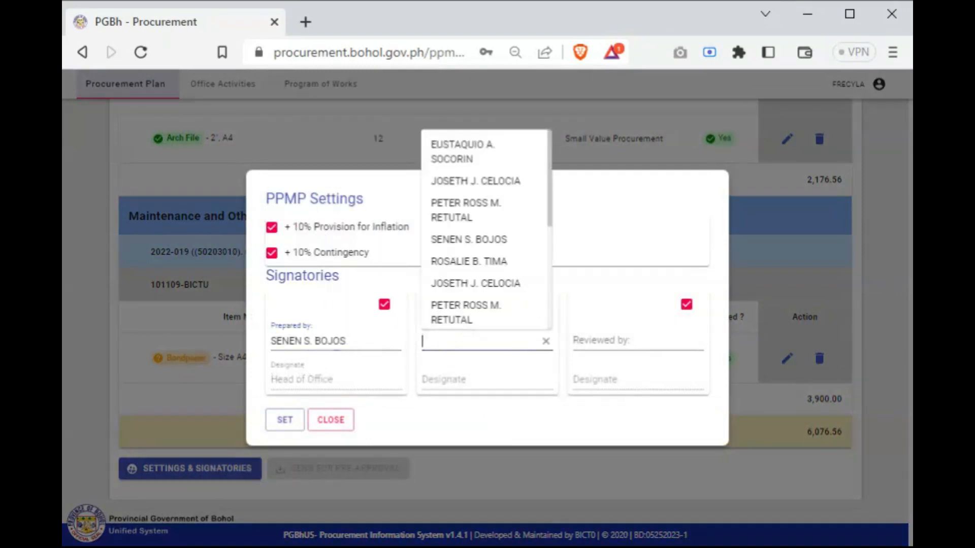
click(450, 262)
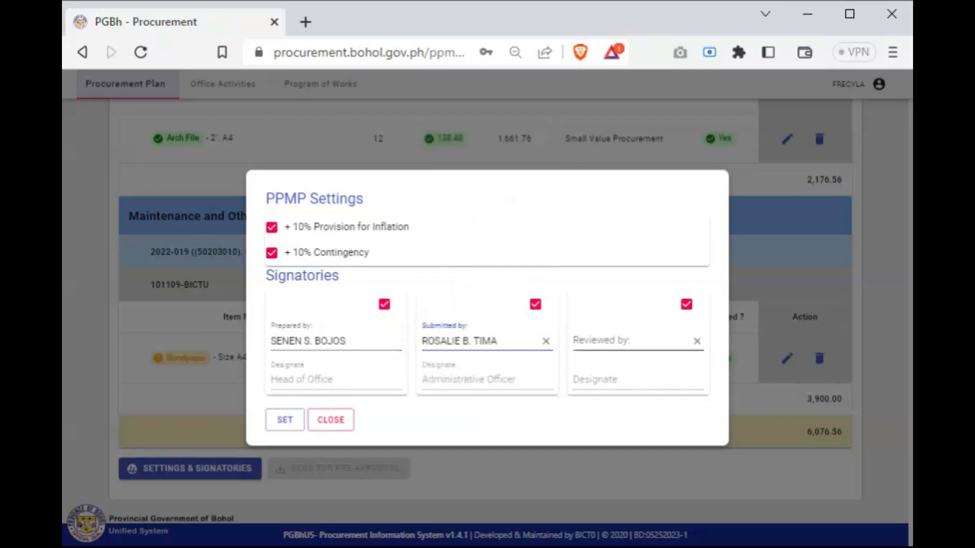
click(487, 341)
click(469, 241)
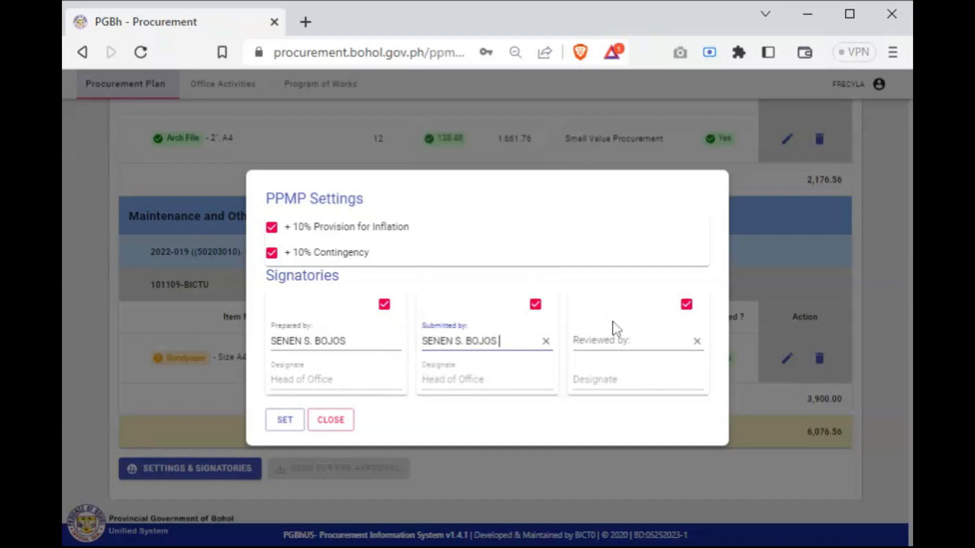
click(614, 330)
click(629, 214)
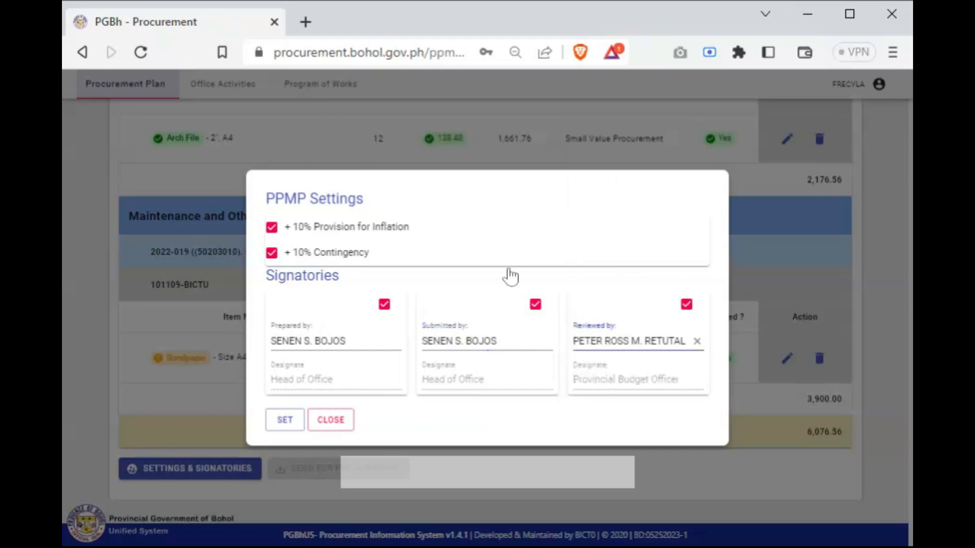
click(284, 423)
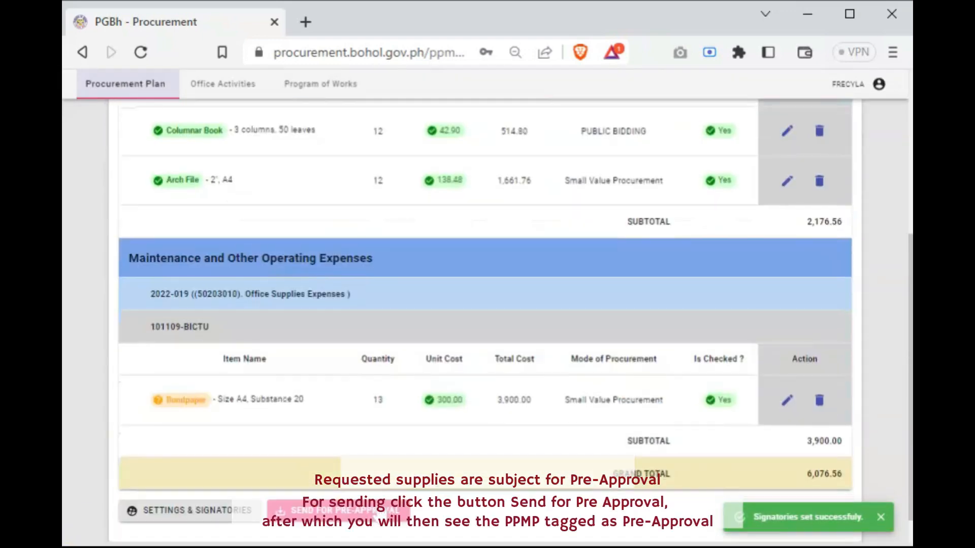
Check the listed items and send the PPMP for pre-approval
scroll(376, 517, down, 1)
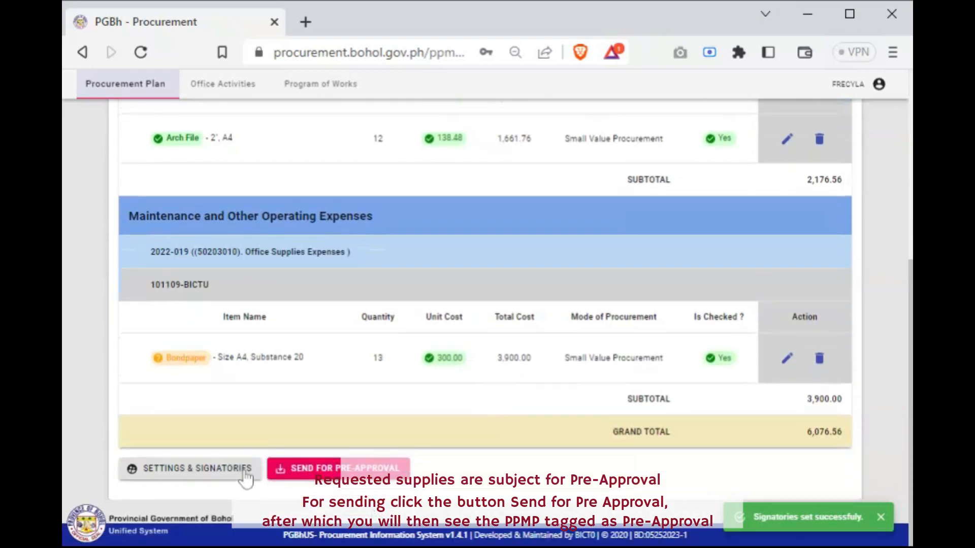
scroll(404, 479, up, 3)
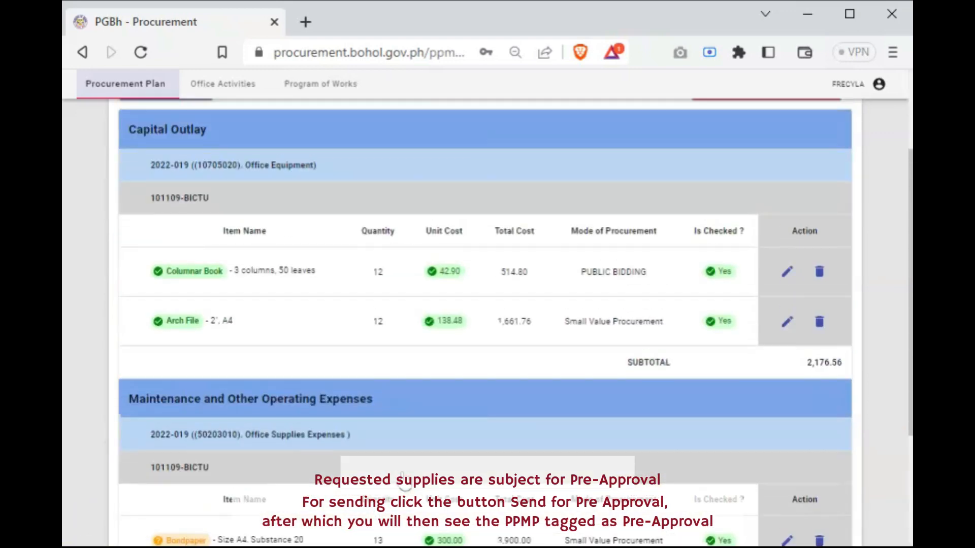
scroll(404, 483, down, 3)
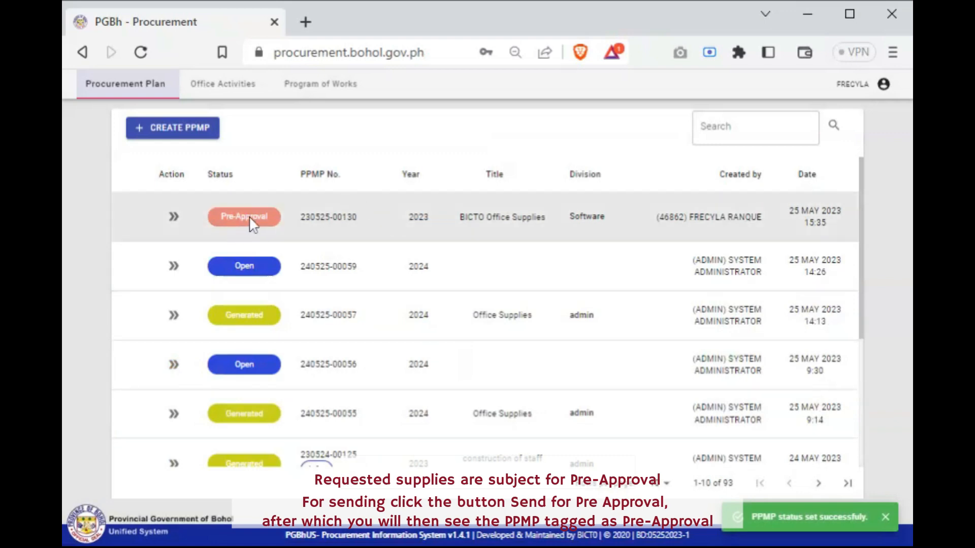
Reopen the BICTO Office Supplies PPMP and change its Prepared by signatory to the Administrative Officer
click(170, 223)
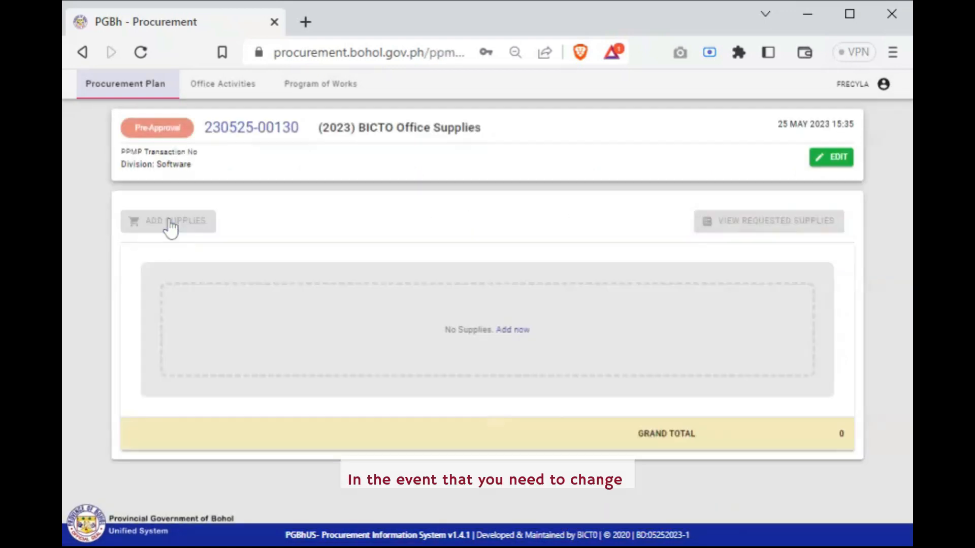
scroll(353, 337, down, 6)
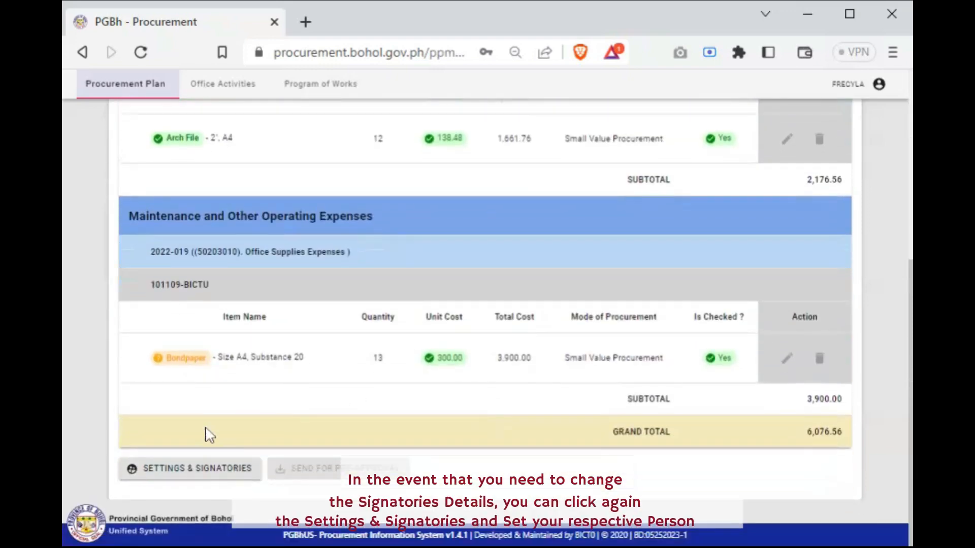
click(219, 482)
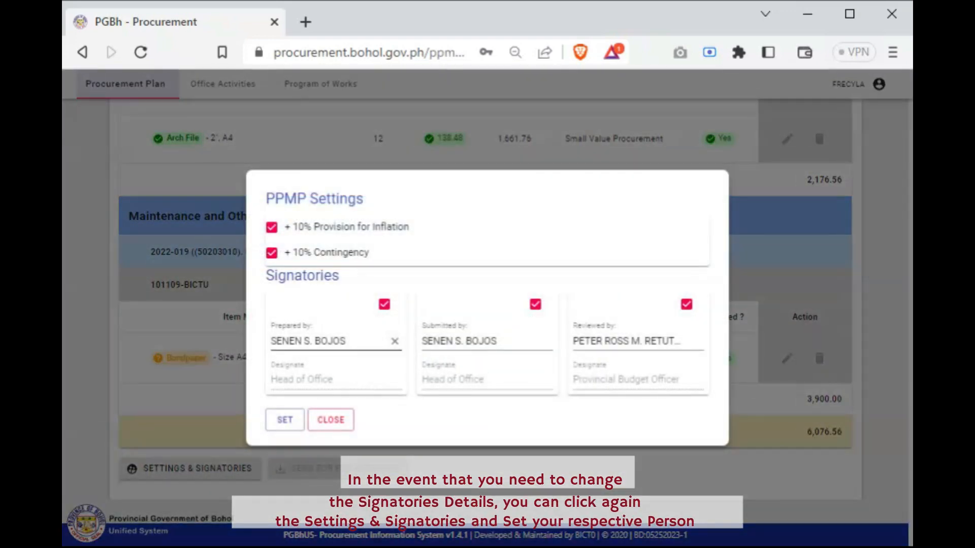
click(356, 341)
click(325, 261)
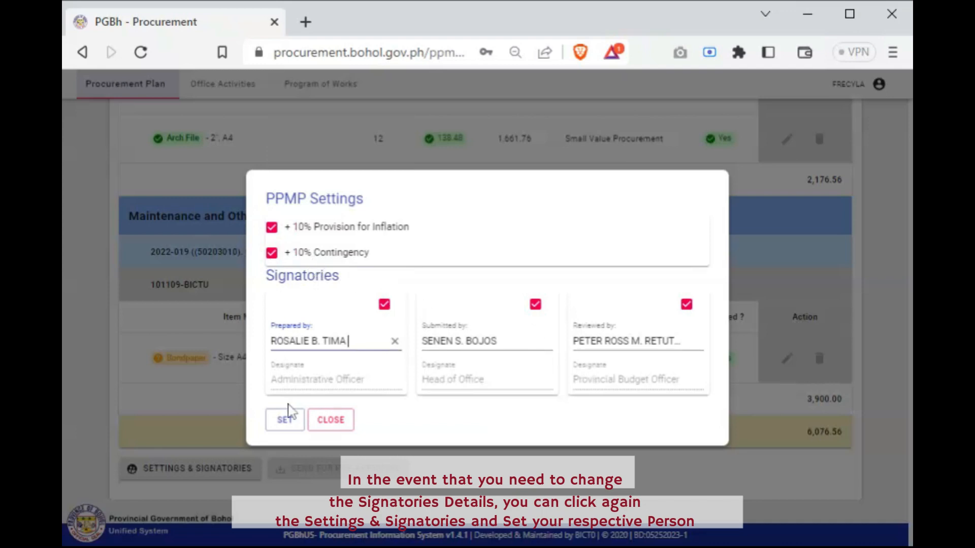
click(286, 421)
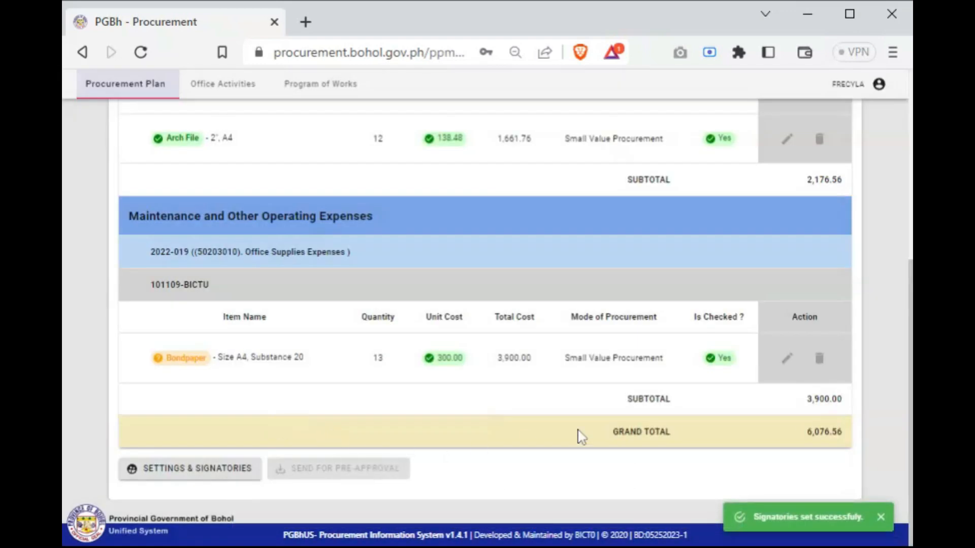
scroll(508, 355, up, 6)
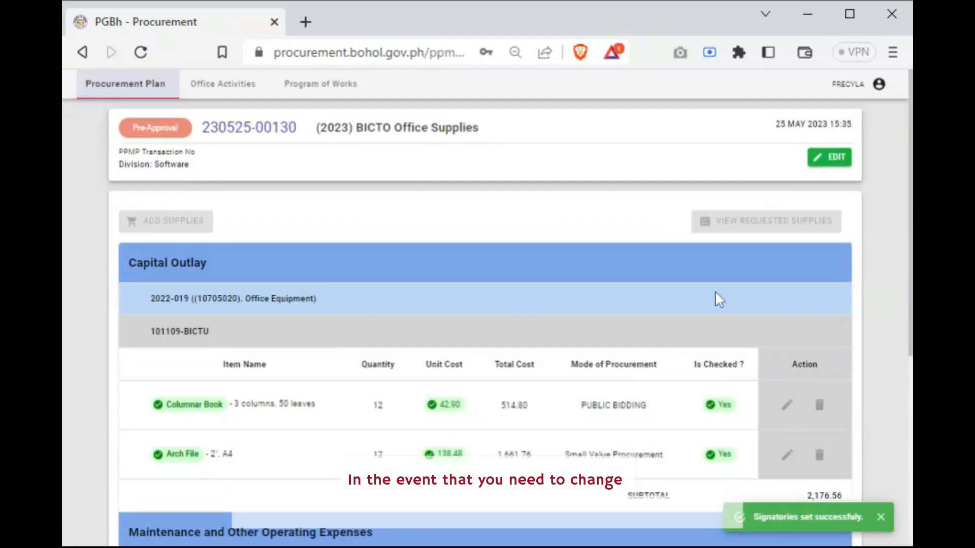
Edit the details of the BICTO Office Supplies PPMP, changing its Division/Section/Unit to Admin
click(831, 158)
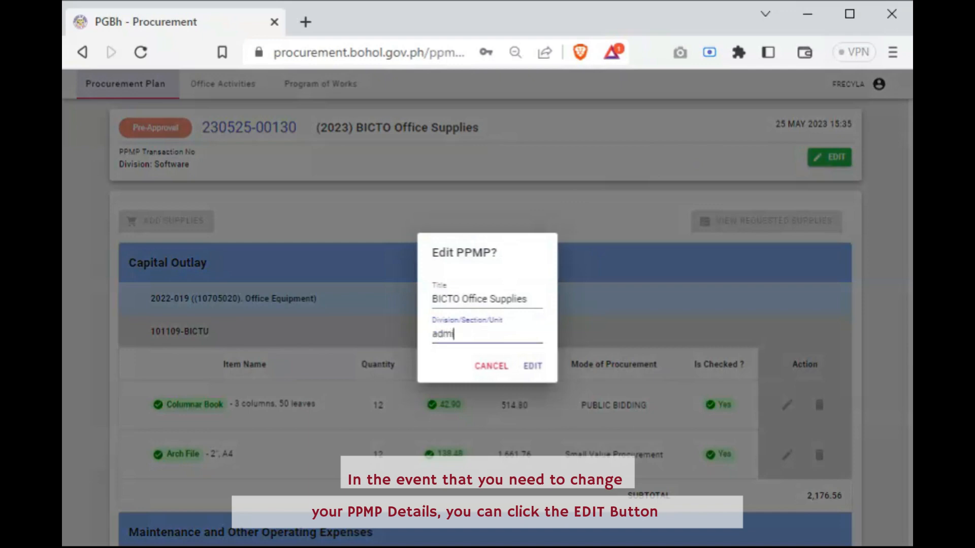
text(adm)
key(BackSpace)
key(BackSpace)
key(BackSpace)
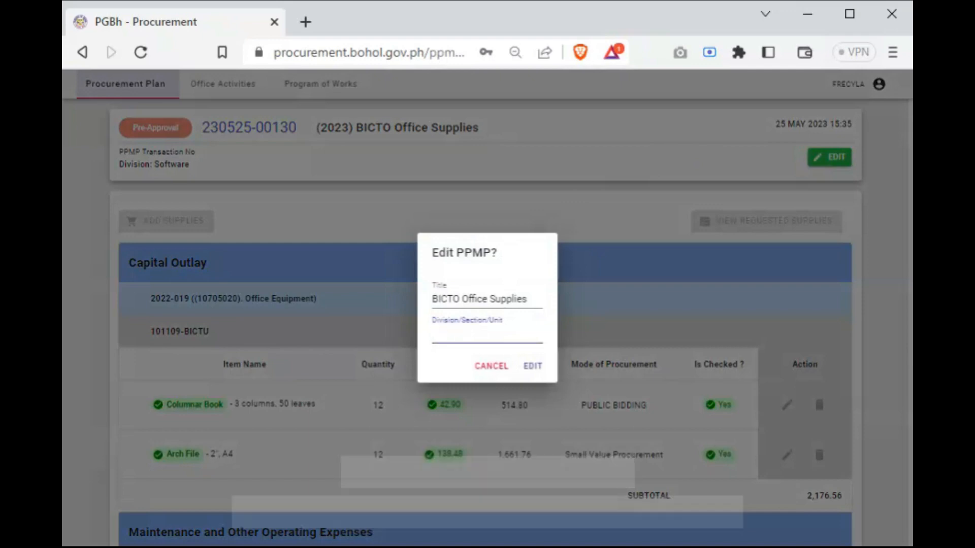
text(A)
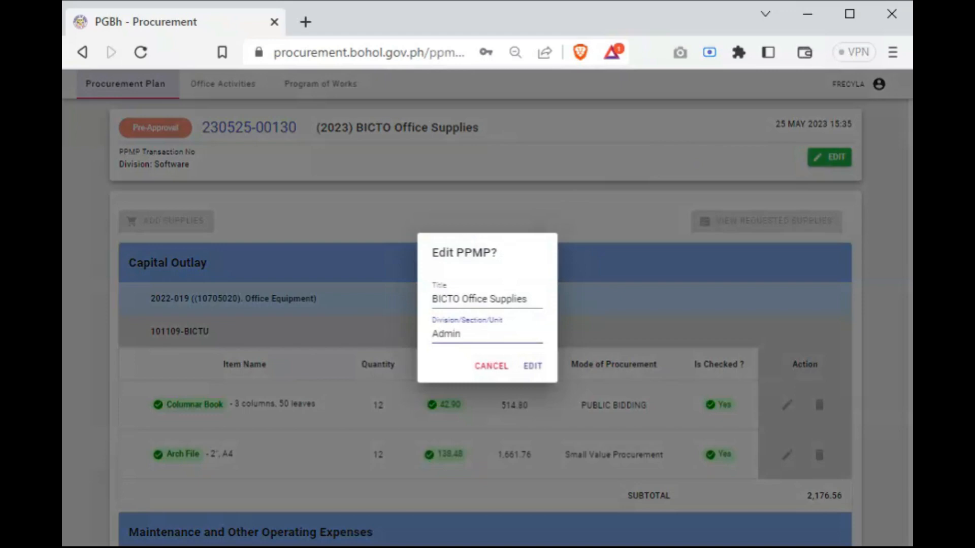
text(dmin)
click(533, 366)
Create a new 2023 PPMP titled Office Supplies with Admin as its Division/Section/Unit
scroll(561, 366, down, 2)
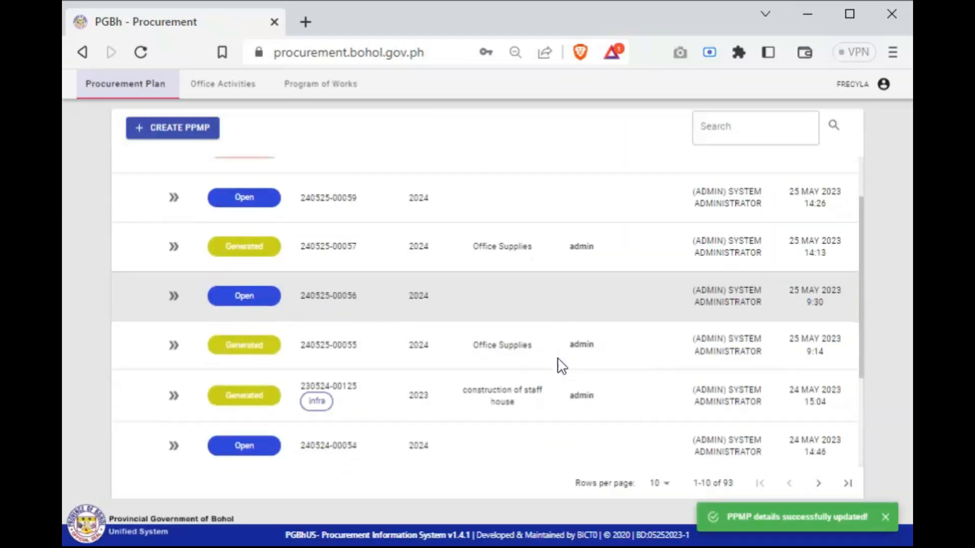
scroll(561, 365, down, 2)
scroll(562, 366, up, 4)
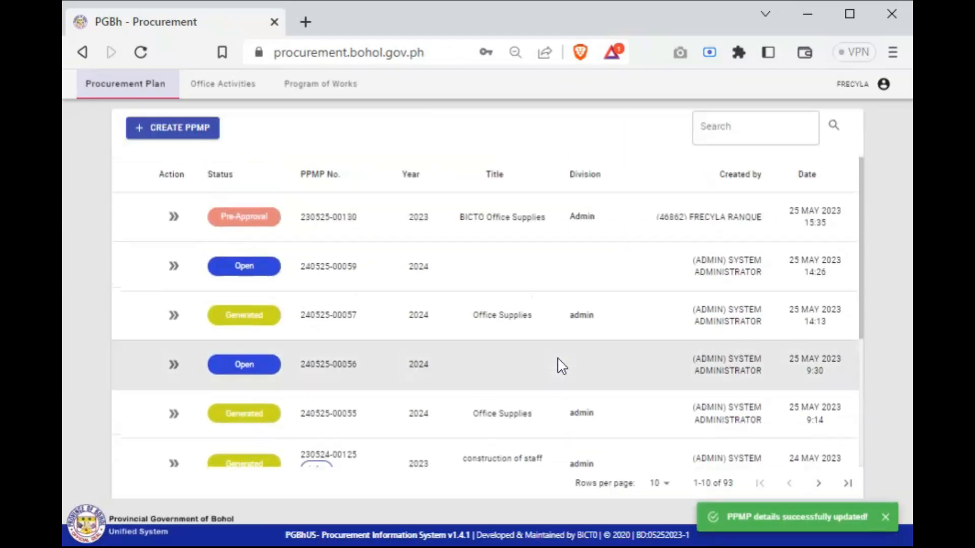
click(174, 129)
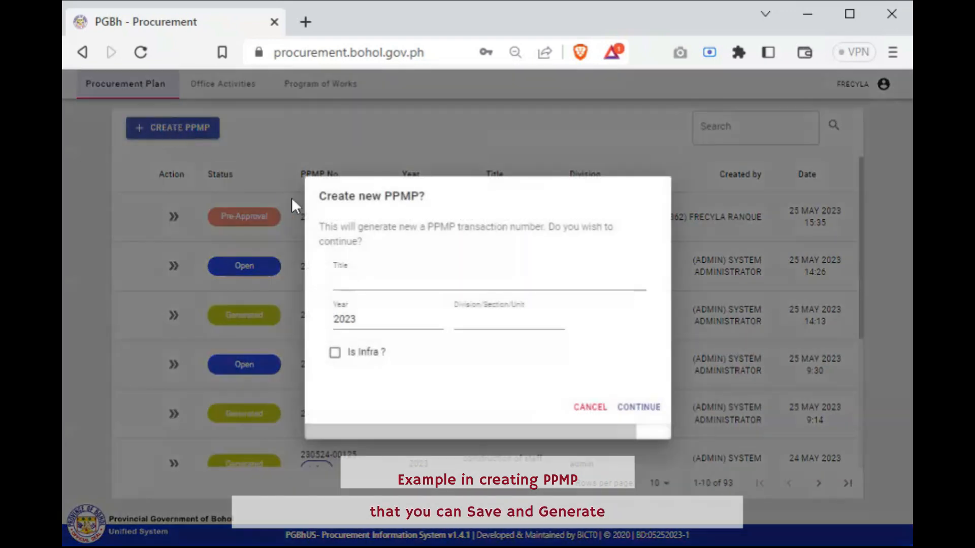
click(347, 282)
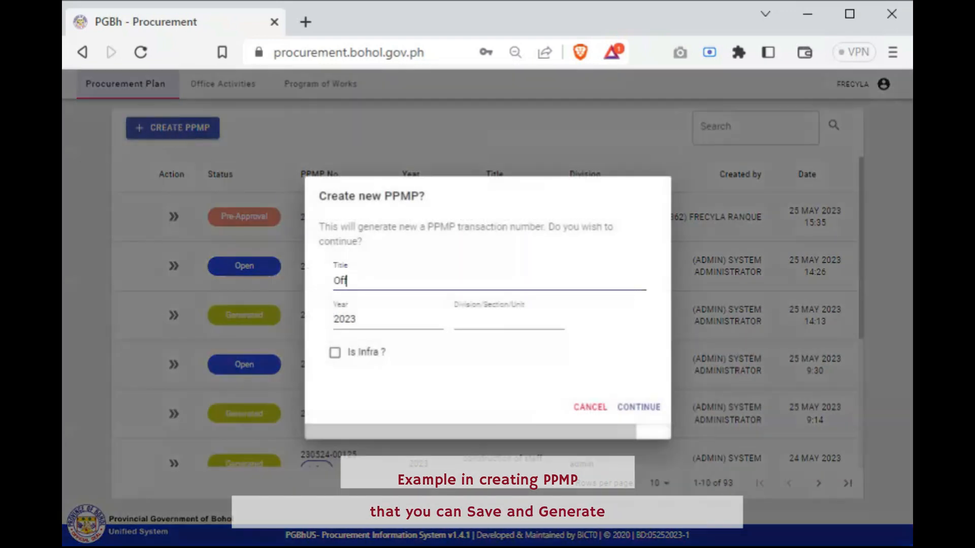
text(Office Supplies)
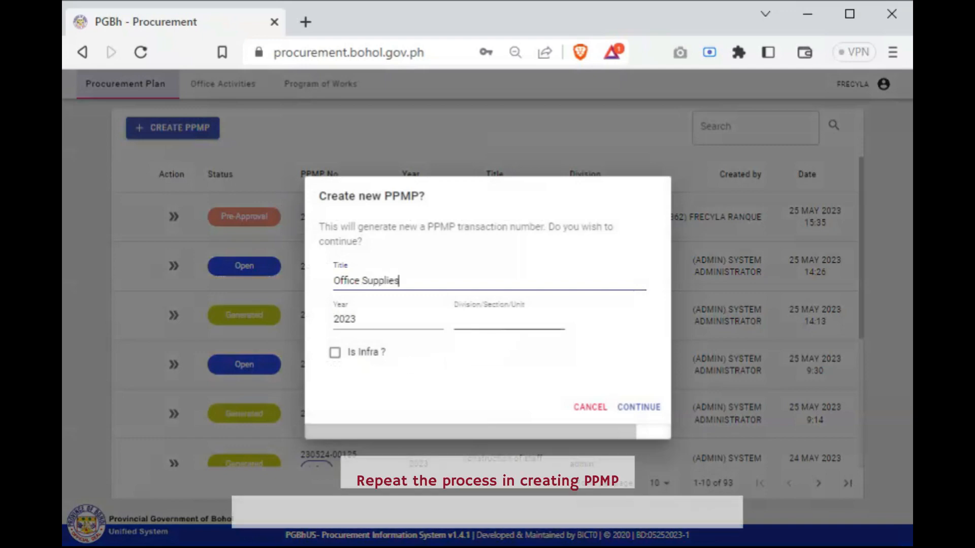
click(457, 320)
text(Admin)
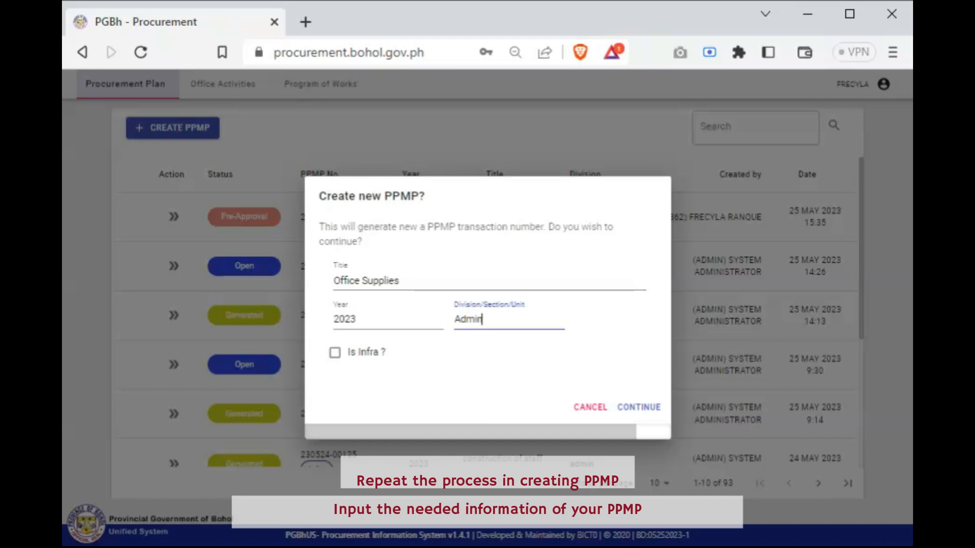
click(639, 409)
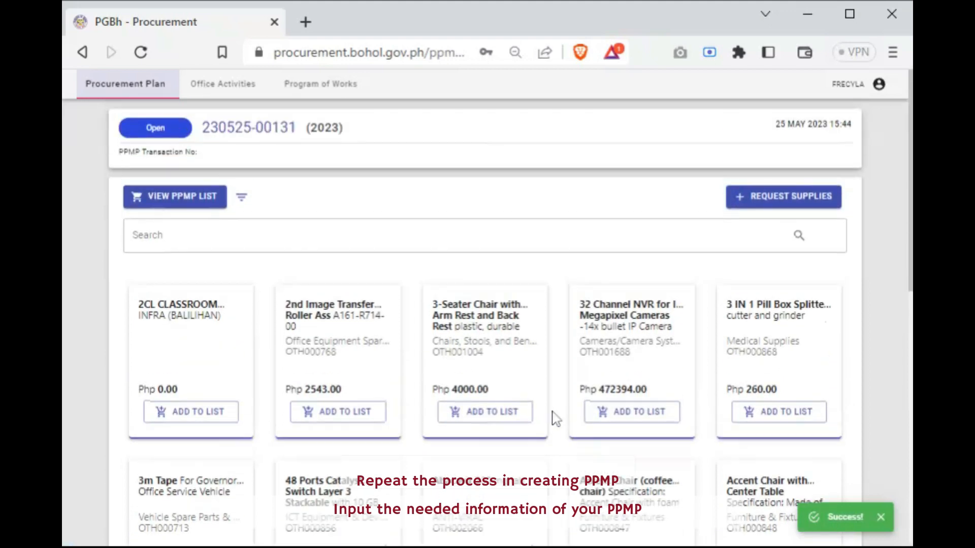
Find Paper, multicopy A3, S20 (70 gsm) in the supplies and start adding it with Public Bidding as the procurement mode
click(238, 236)
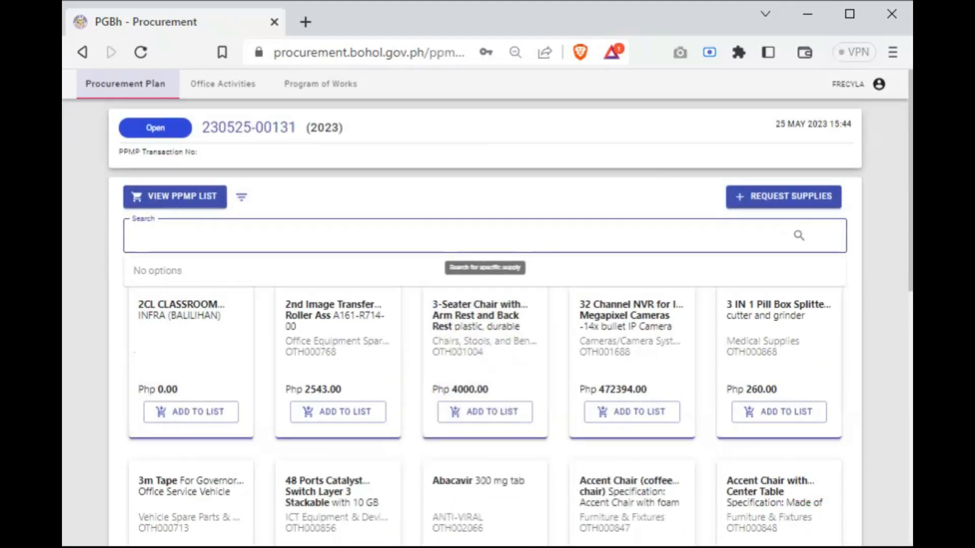
text(multicopy)
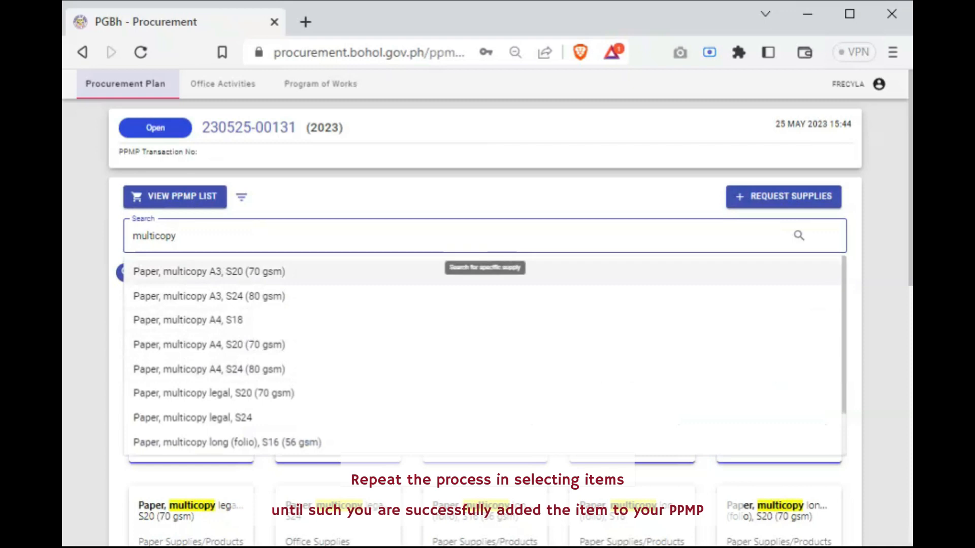
key(Return)
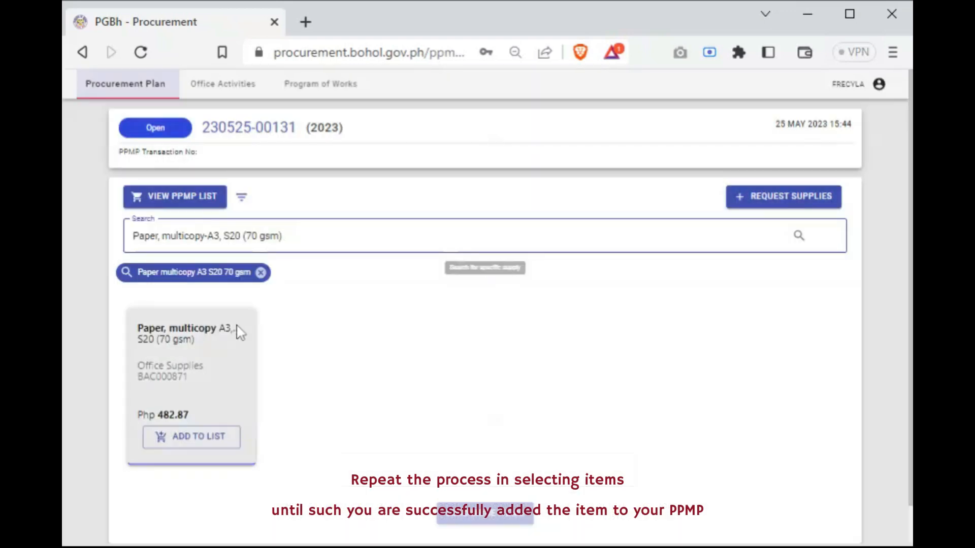
click(194, 450)
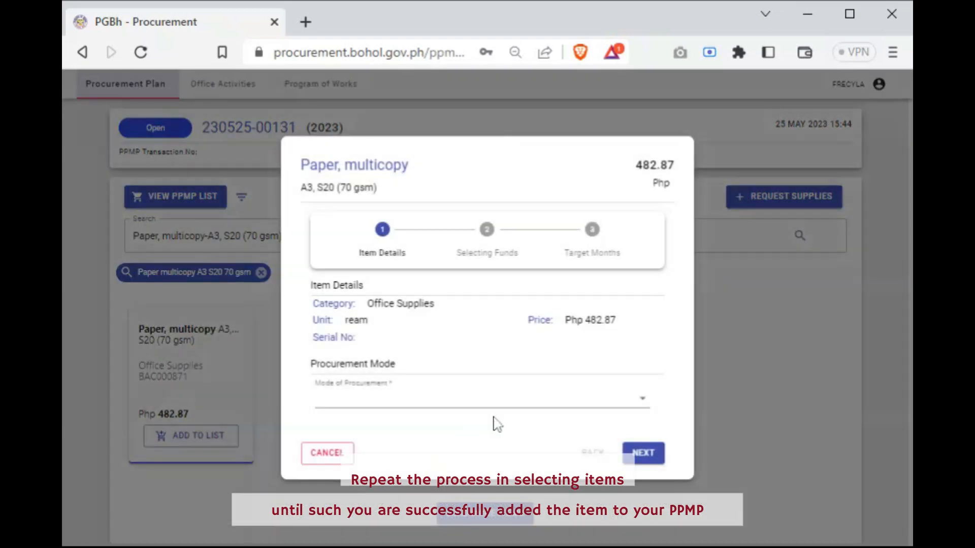
click(505, 401)
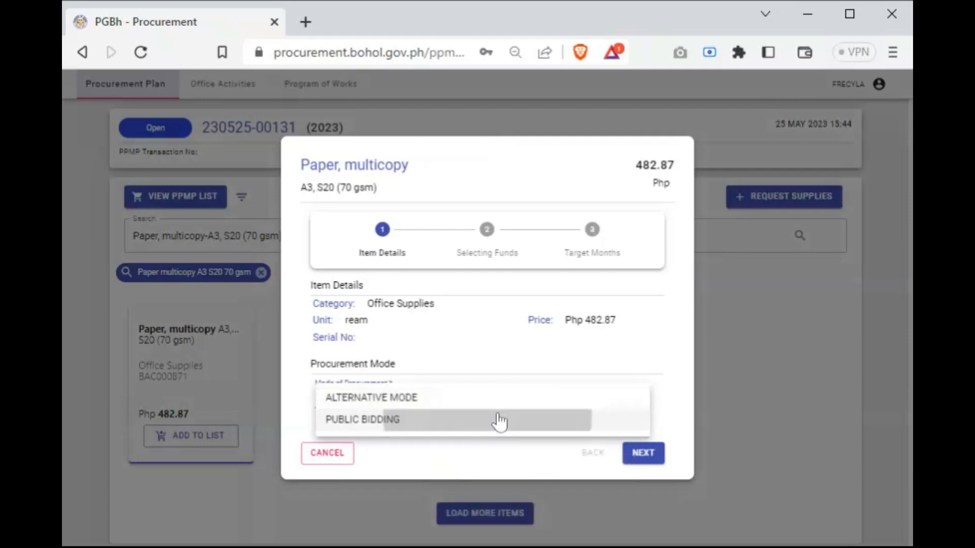
click(498, 422)
click(641, 455)
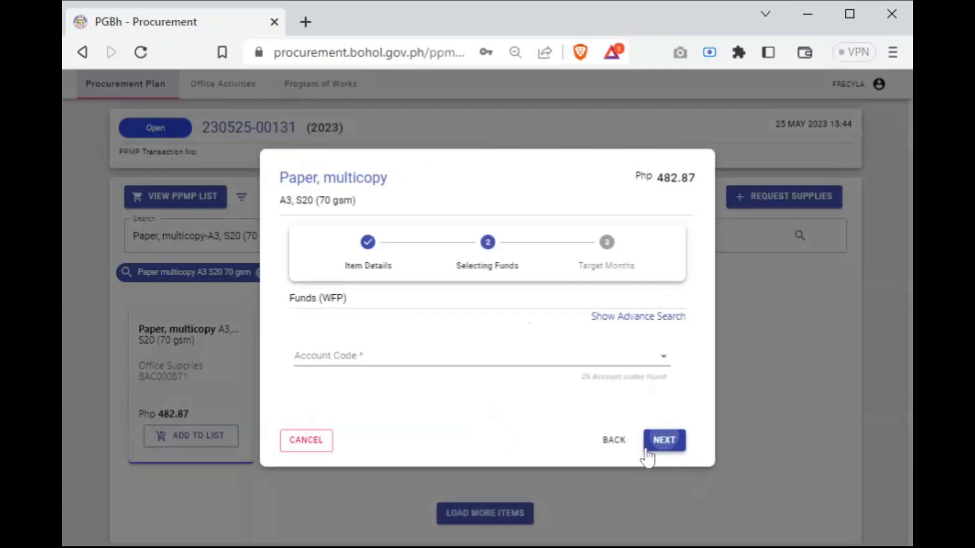
Assign the Office Supplies Expenses account code as the fund for the multicopy paper
click(663, 358)
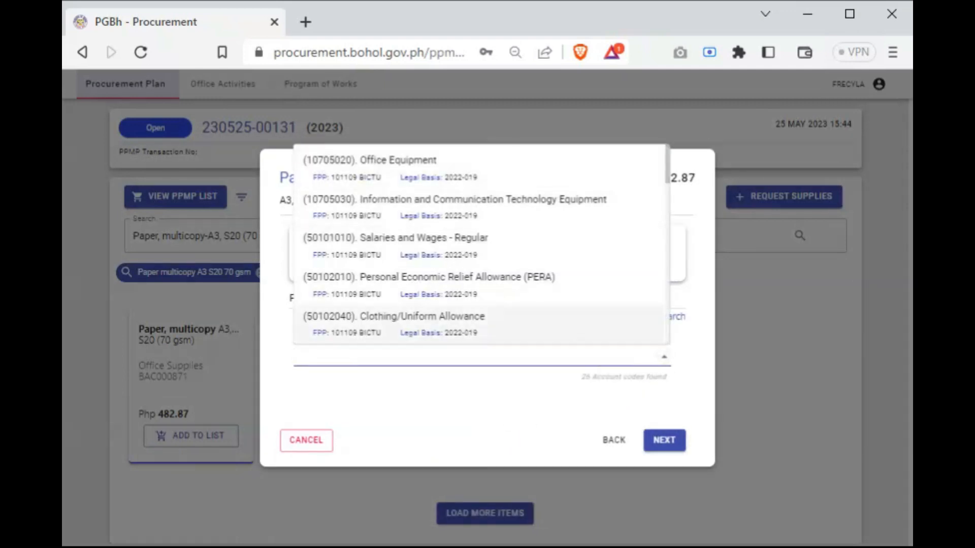
click(476, 319)
text(offcie)
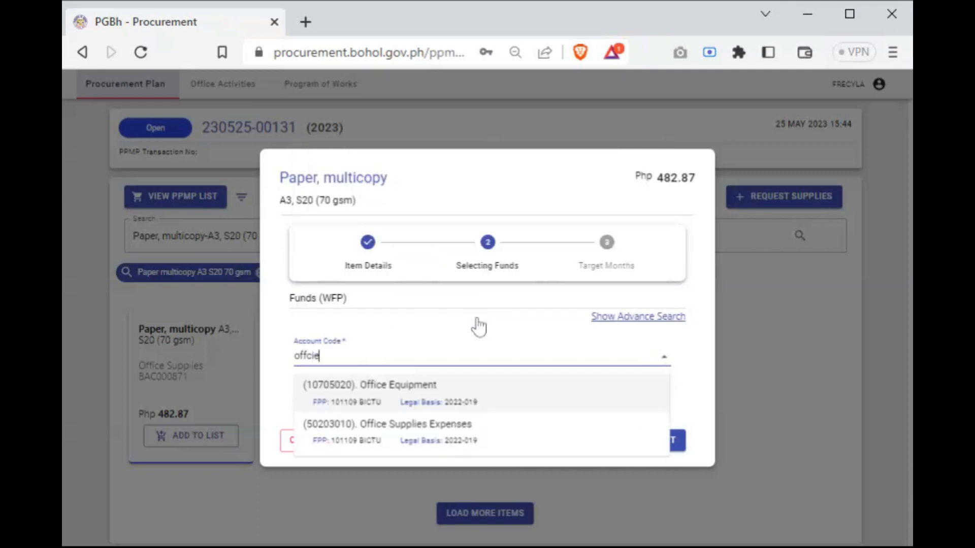
click(483, 435)
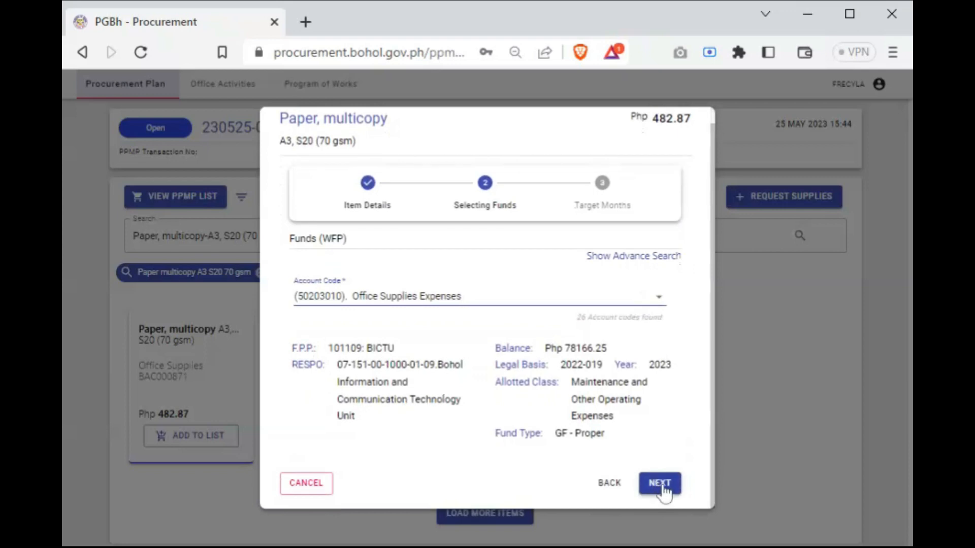
click(655, 485)
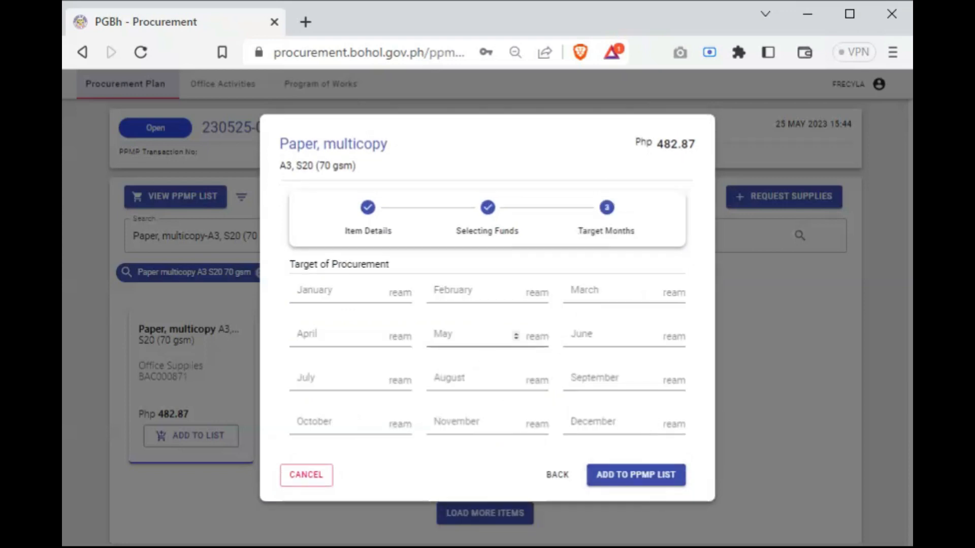
Set the paper's February procurement target to 1 ream and add the item to the PPMP list
click(511, 293)
text(1)
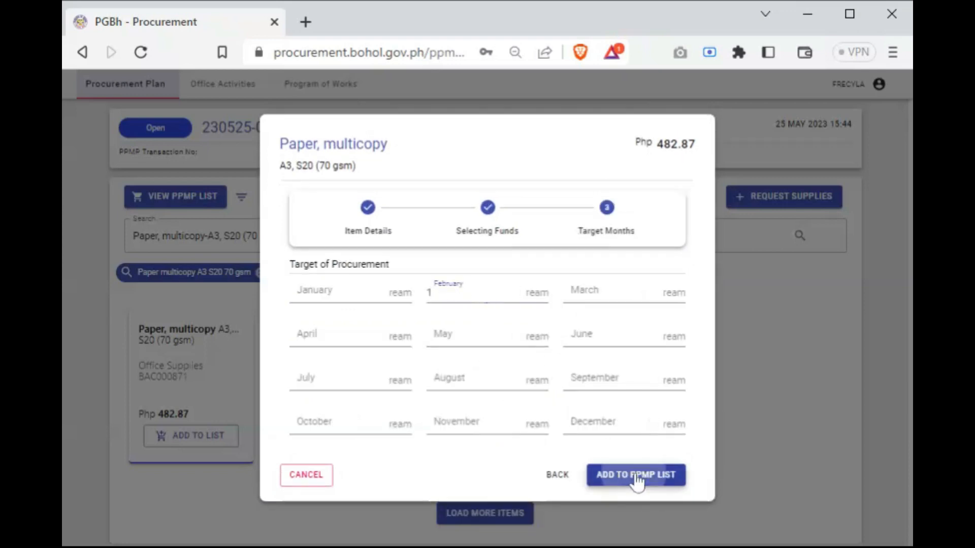
click(636, 480)
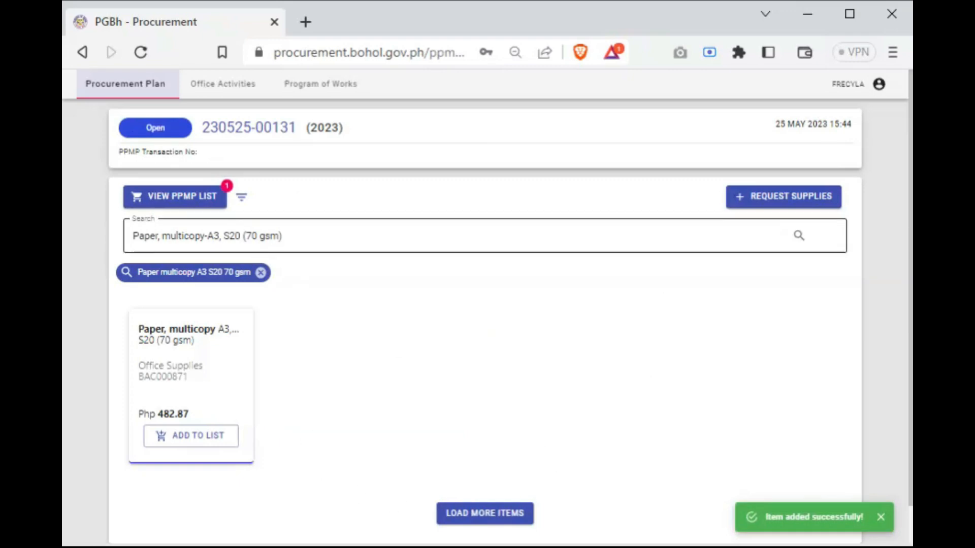
Review the PPMP list and choose the approved EPSON L1300 magenta ink no. 664 from the last page of its requested supplies
click(193, 197)
scroll(513, 416, down, 1)
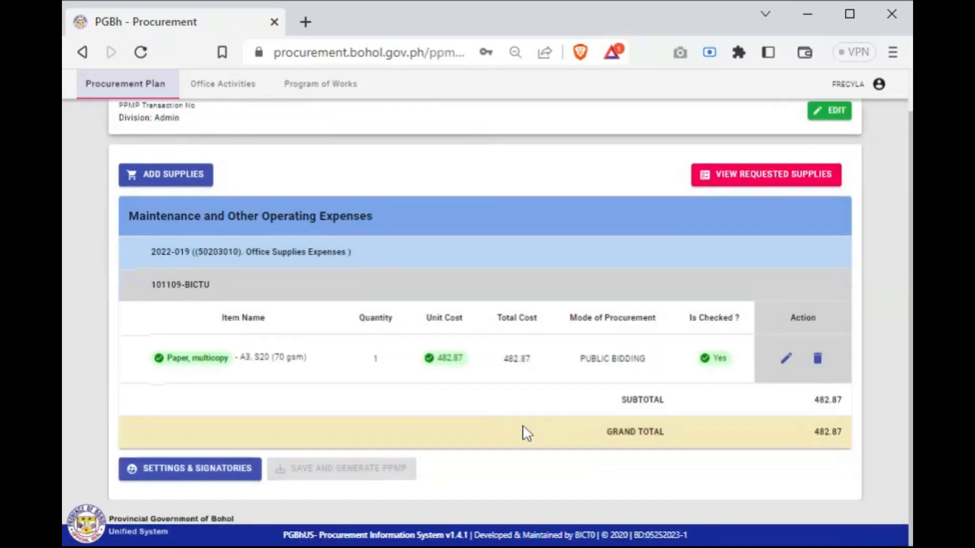
scroll(533, 421, up, 1)
scroll(536, 401, down, 1)
click(790, 180)
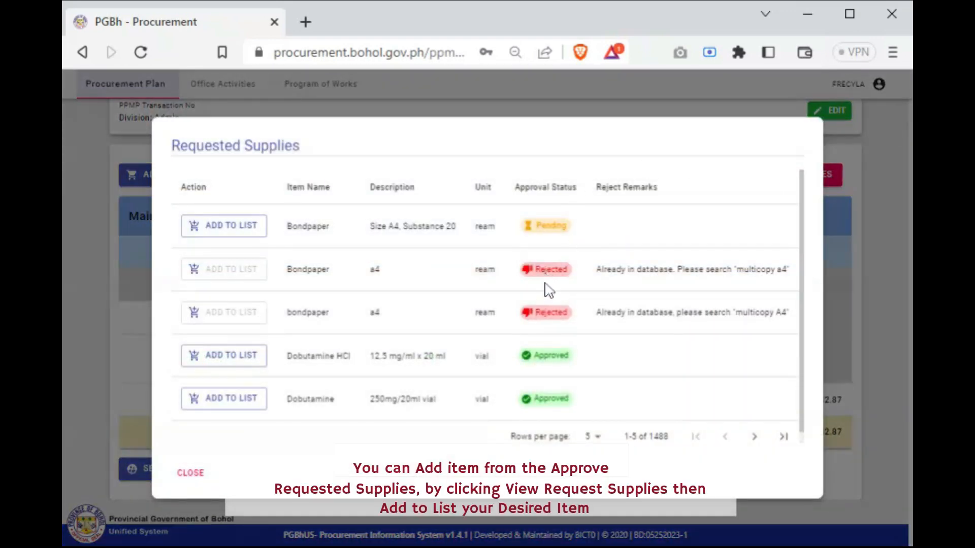
scroll(551, 351, down, 1)
scroll(559, 350, up, 1)
click(783, 437)
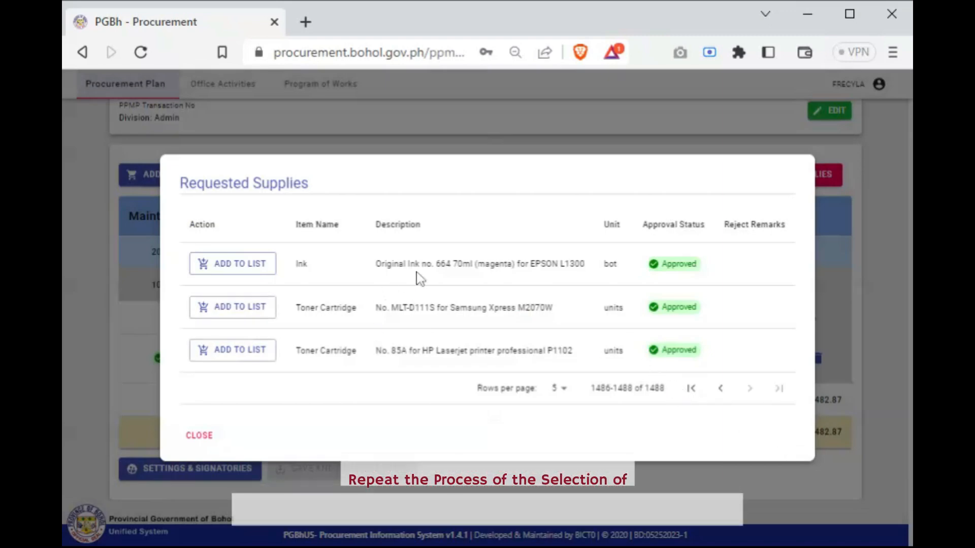
click(227, 274)
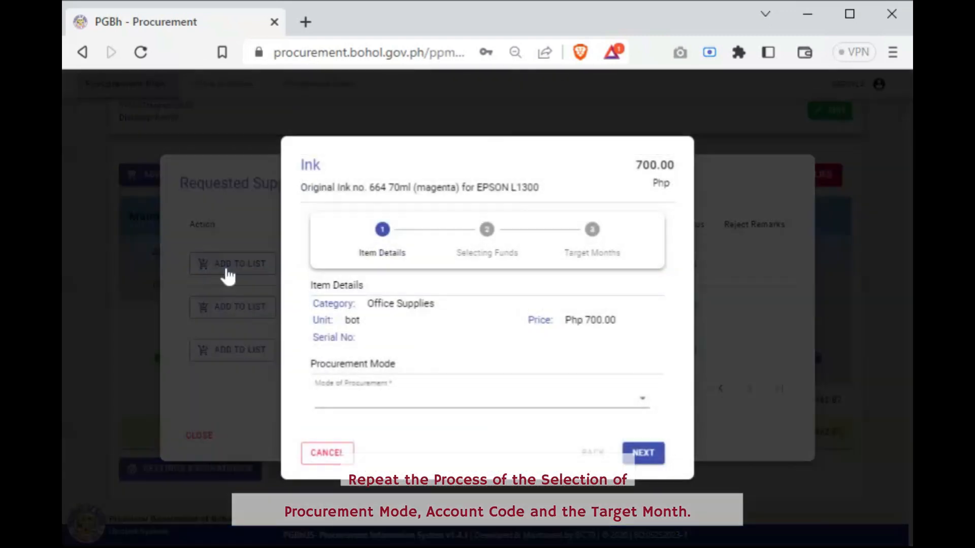
Set the ink's procurement mode to Alternative Mode with subcategories Negotiated Procurement and Small Value Procurement
click(425, 403)
click(441, 406)
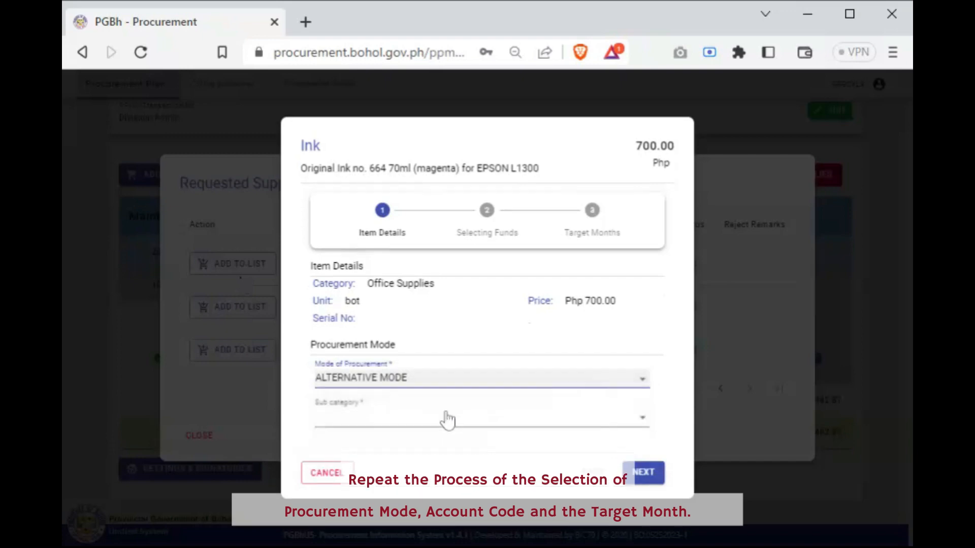
click(444, 417)
click(414, 469)
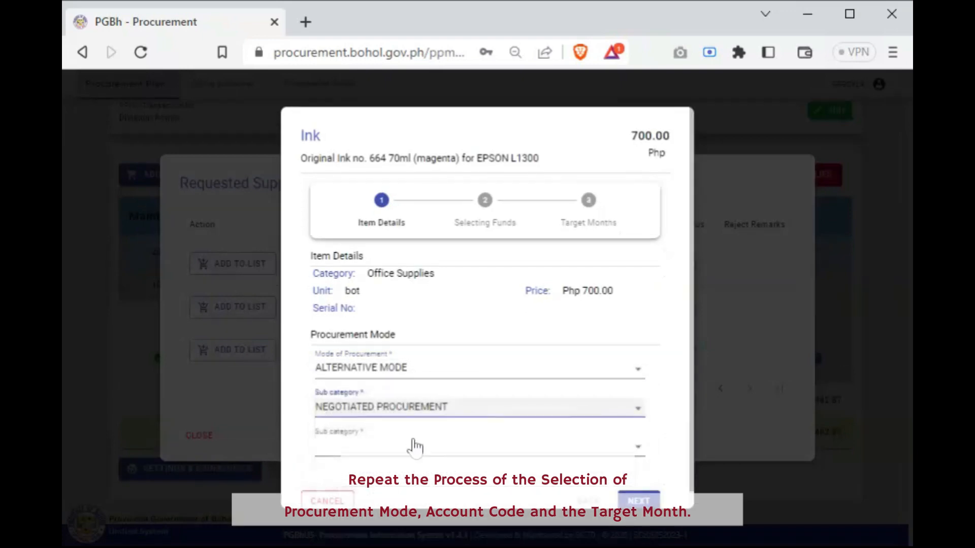
click(414, 447)
click(376, 475)
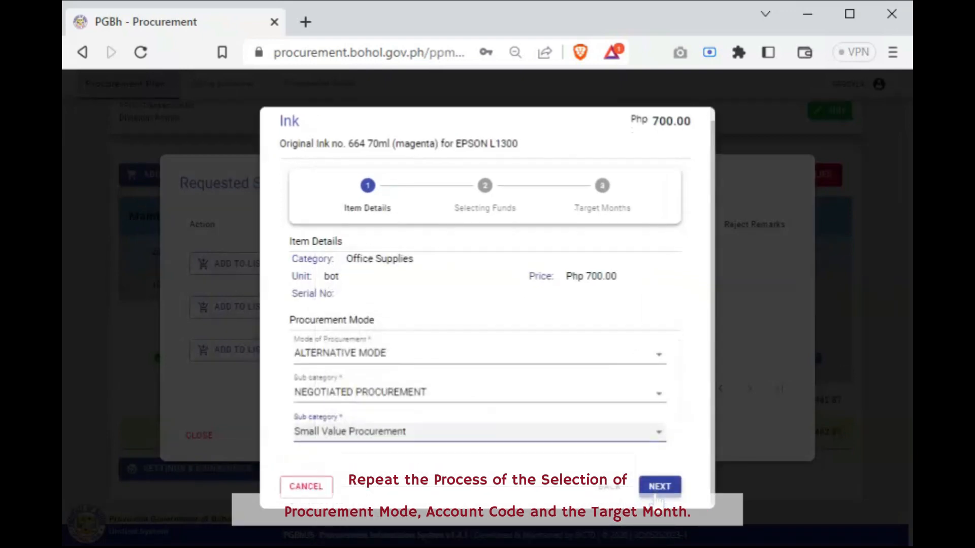
click(660, 488)
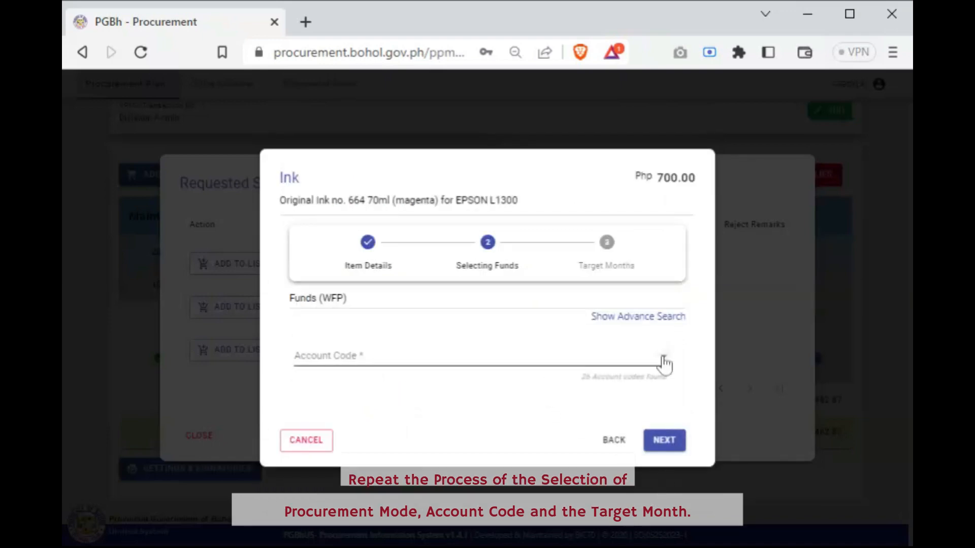
Assign the Office Supplies Expenses account code as the fund for the ink
click(664, 360)
click(592, 361)
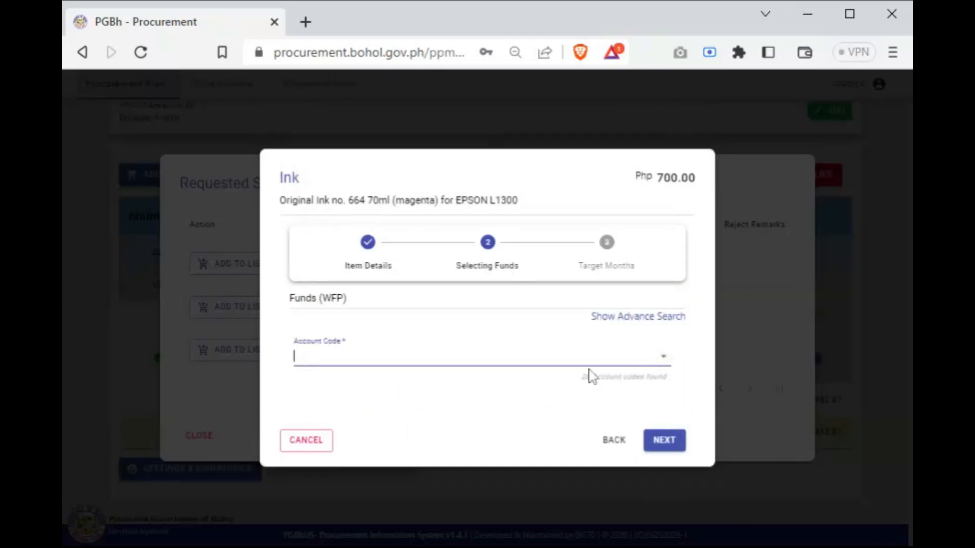
click(664, 359)
scroll(492, 318, down, 2)
scroll(493, 318, down, 7)
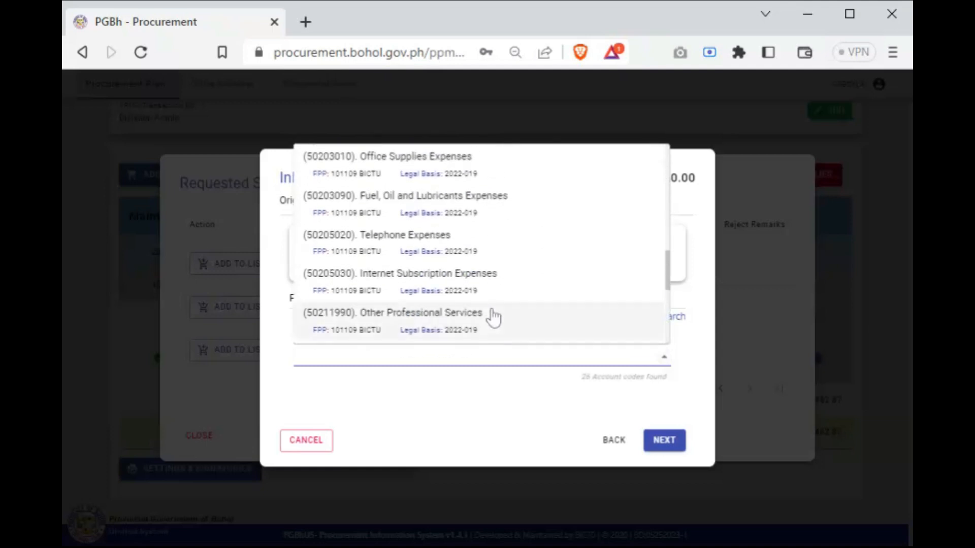
click(413, 162)
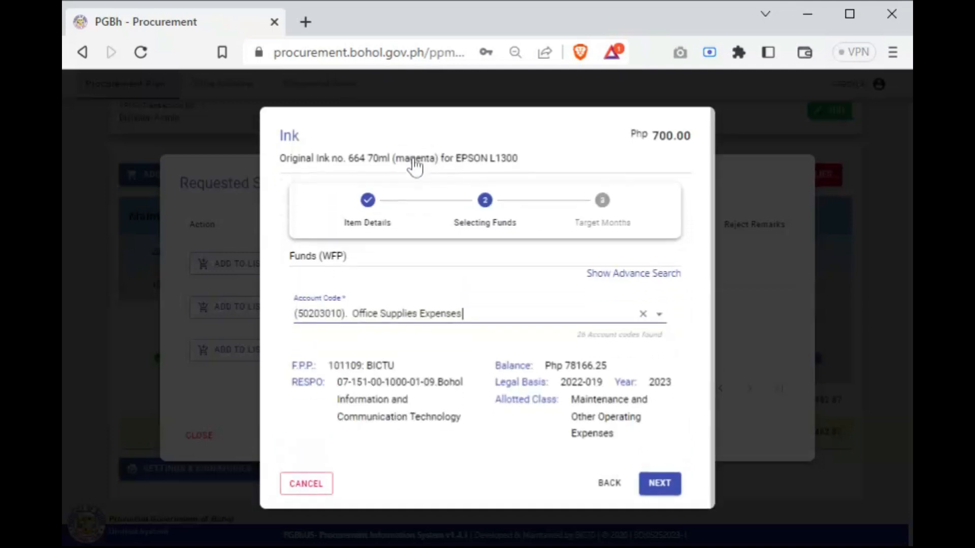
click(671, 485)
Set the ink's June procurement target to 10 bottles, add it to the PPMP list and close the requested supplies
click(660, 337)
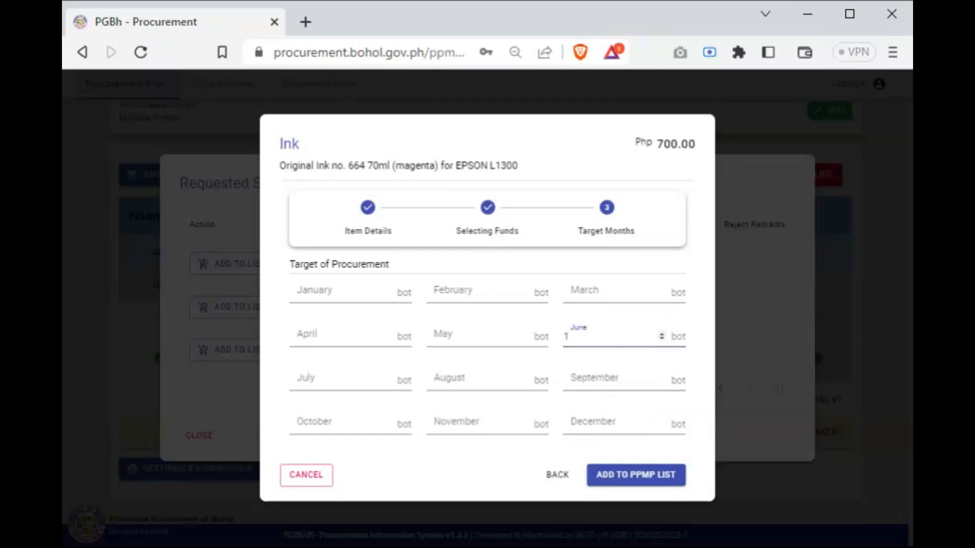
text(1)
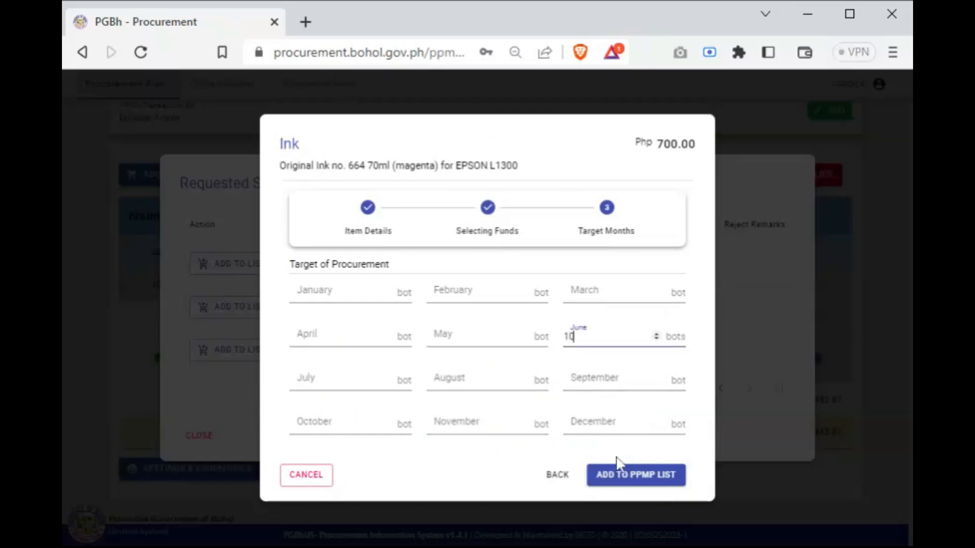
click(635, 480)
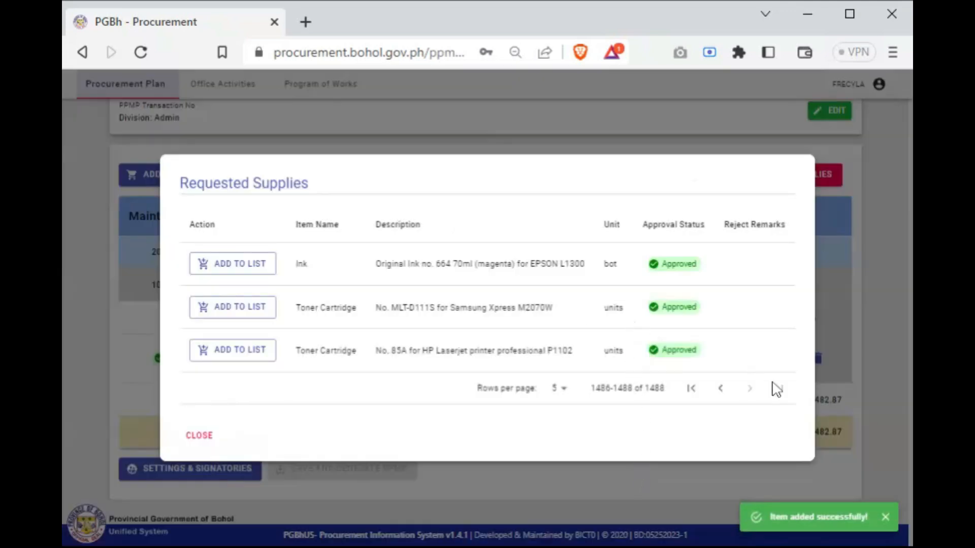
click(195, 436)
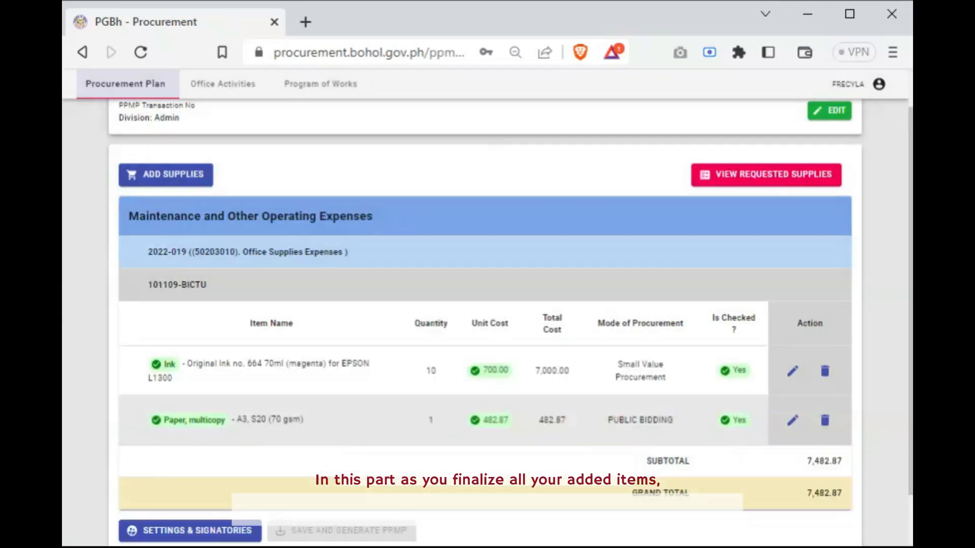
Set the PPMP signatories: the Administrative Officer as preparer, the Head of Office as submitter and the Provincial Budget Officer as reviewer
scroll(196, 436, down, 1)
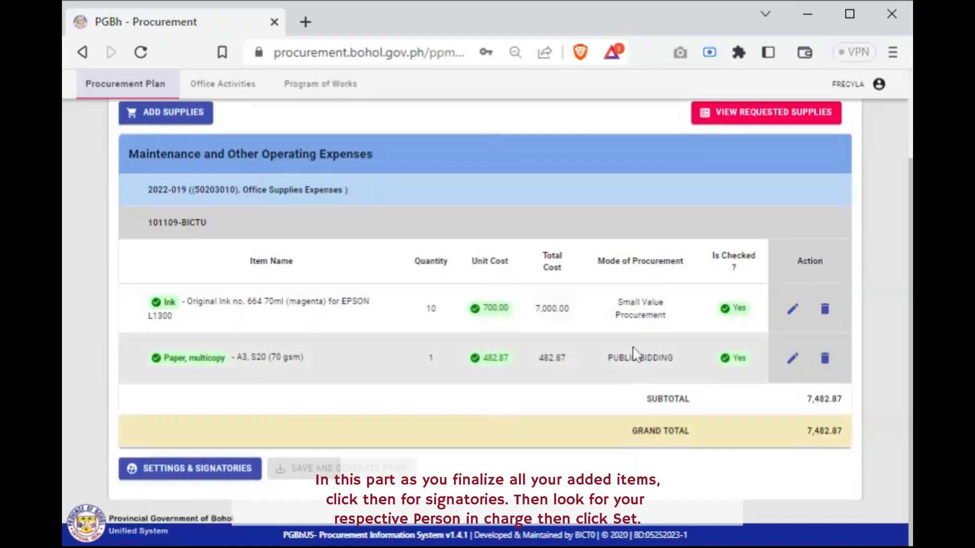
click(162, 474)
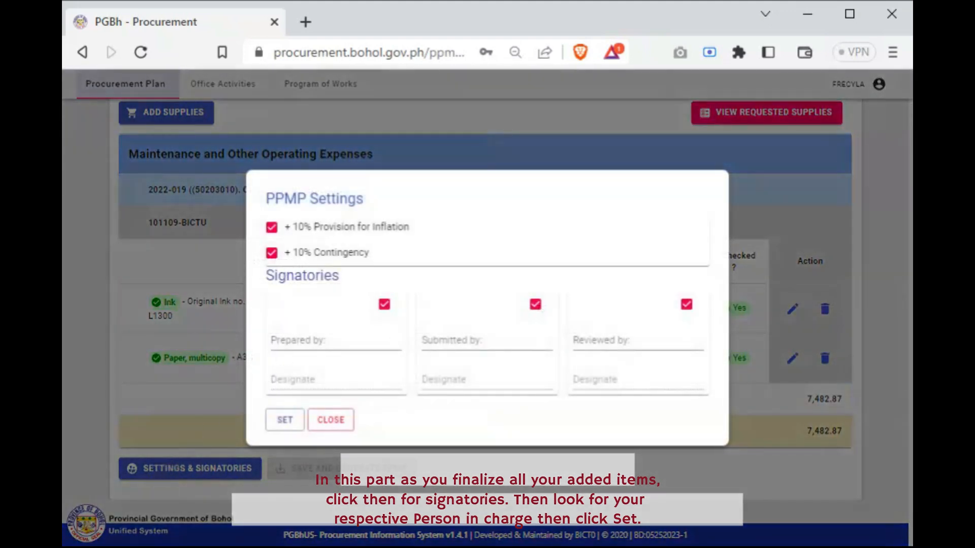
click(375, 348)
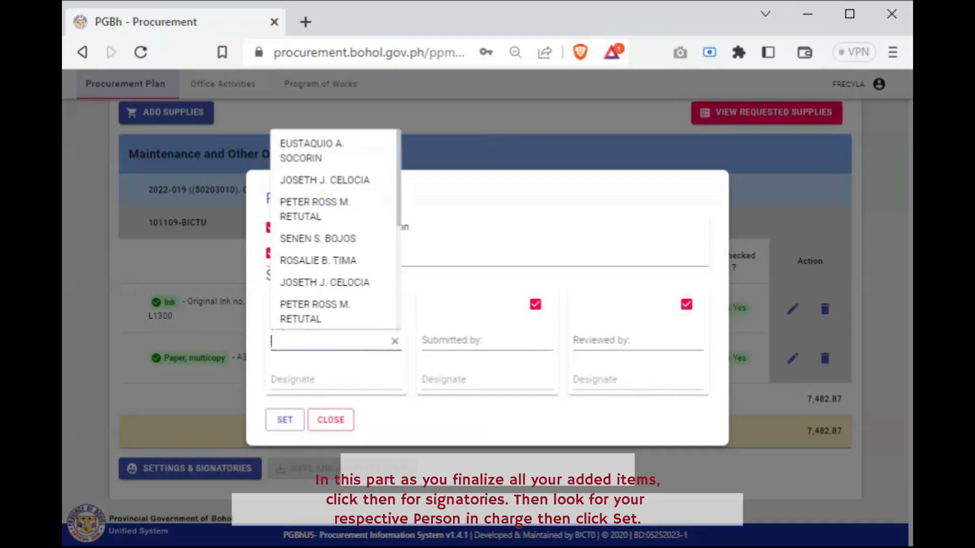
click(319, 260)
click(447, 341)
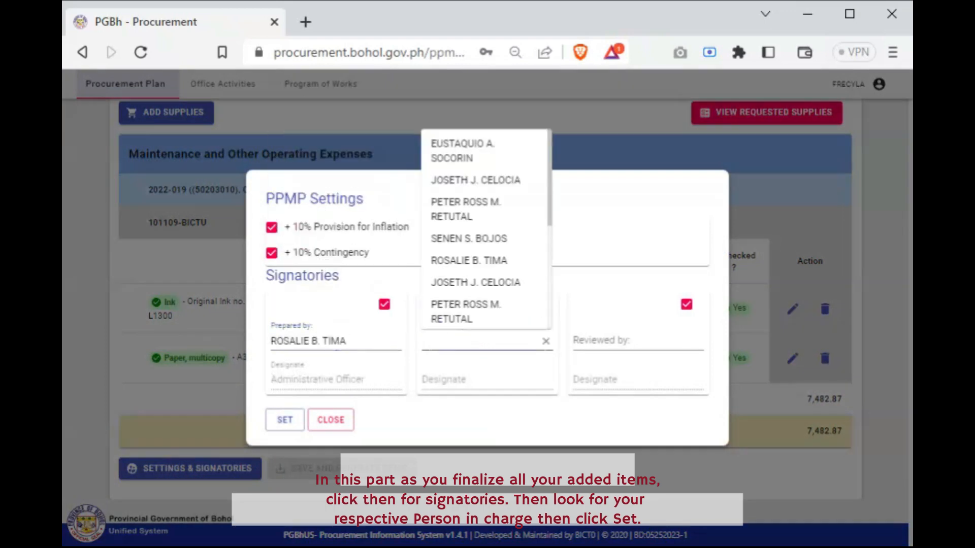
click(470, 238)
click(584, 341)
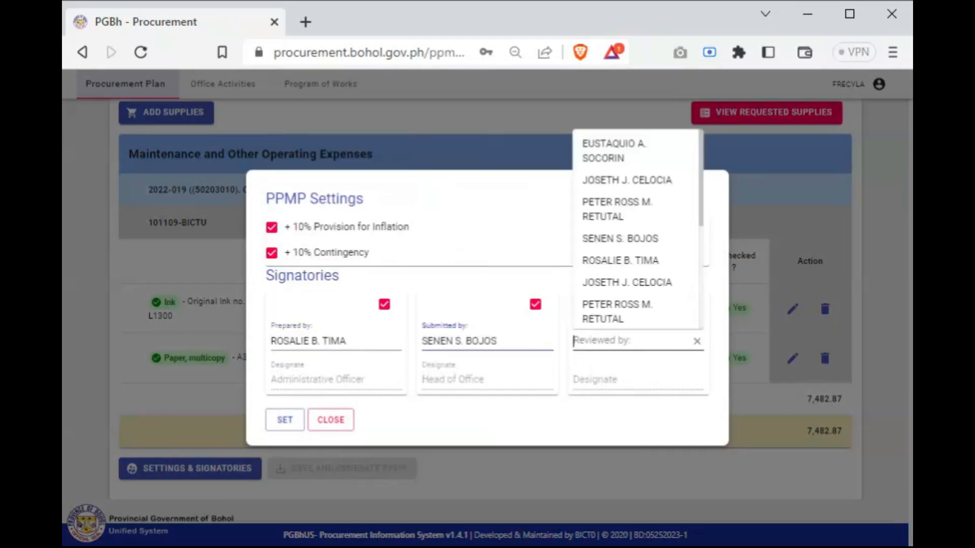
click(612, 212)
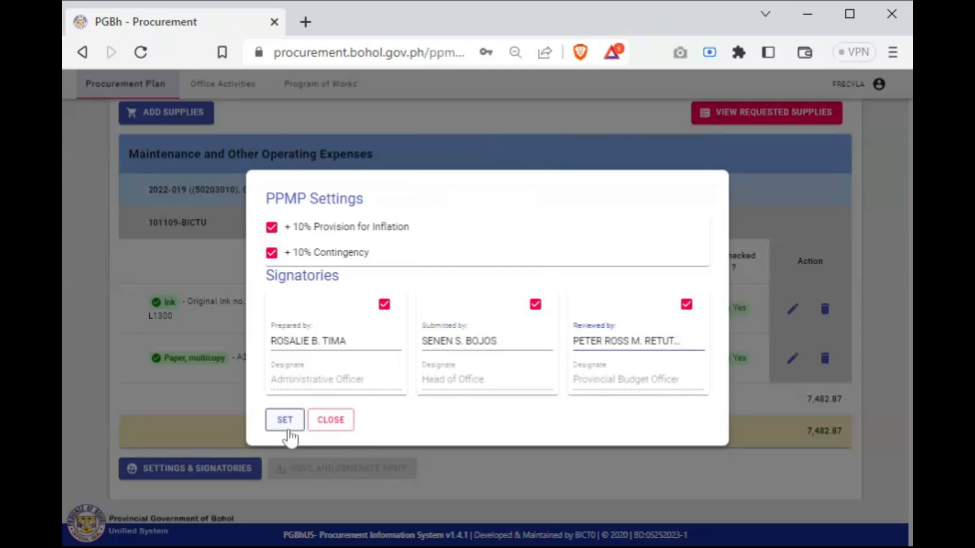
click(284, 421)
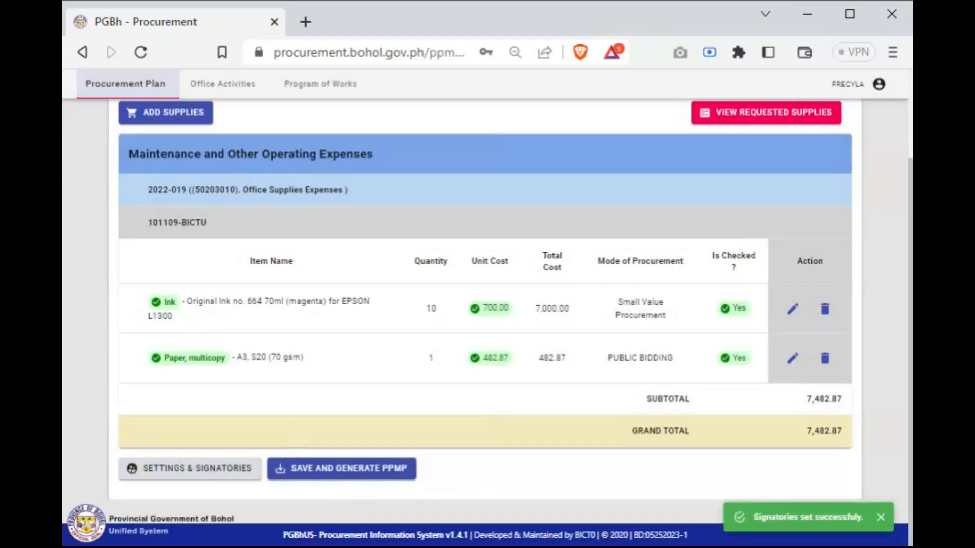
Check the listed items and save and generate the Office Supplies PPMP
scroll(487, 447, up, 2)
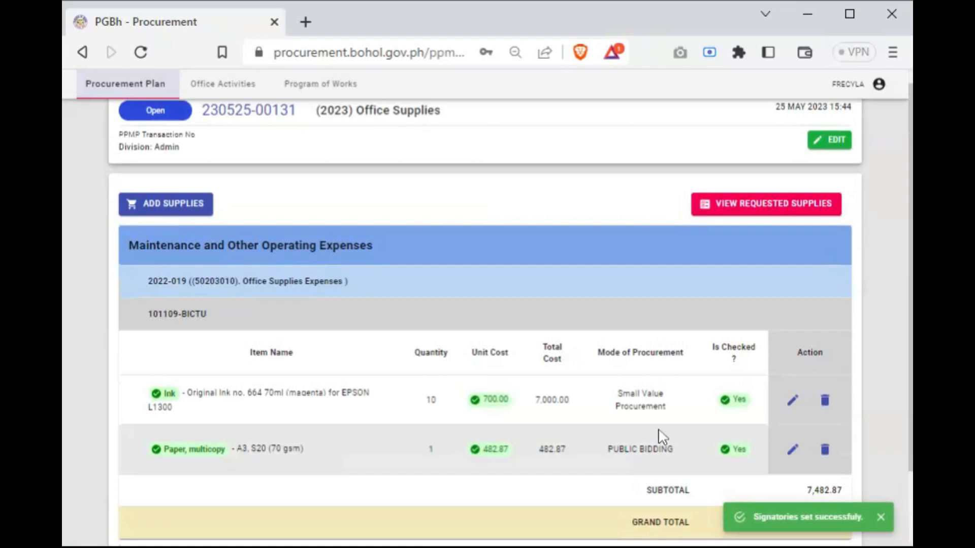
scroll(660, 432, down, 2)
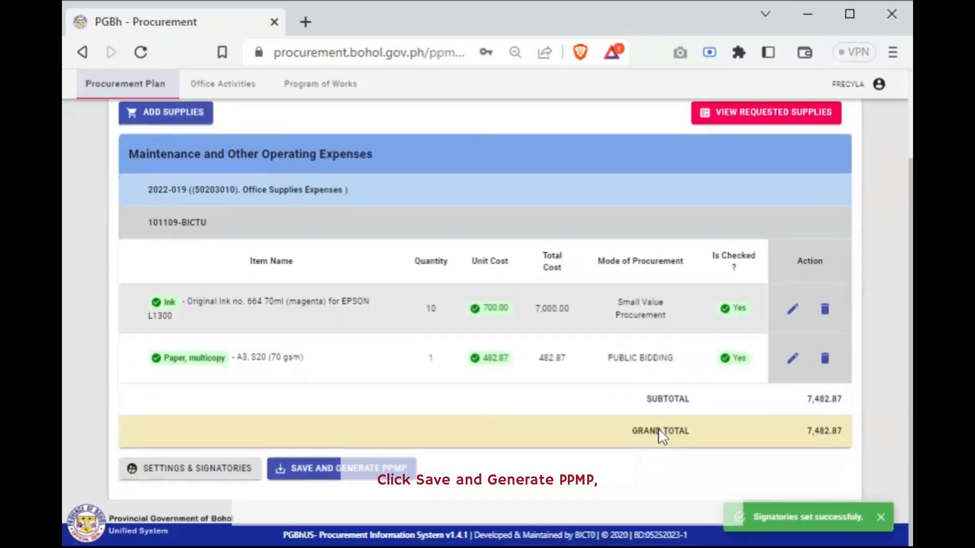
click(311, 469)
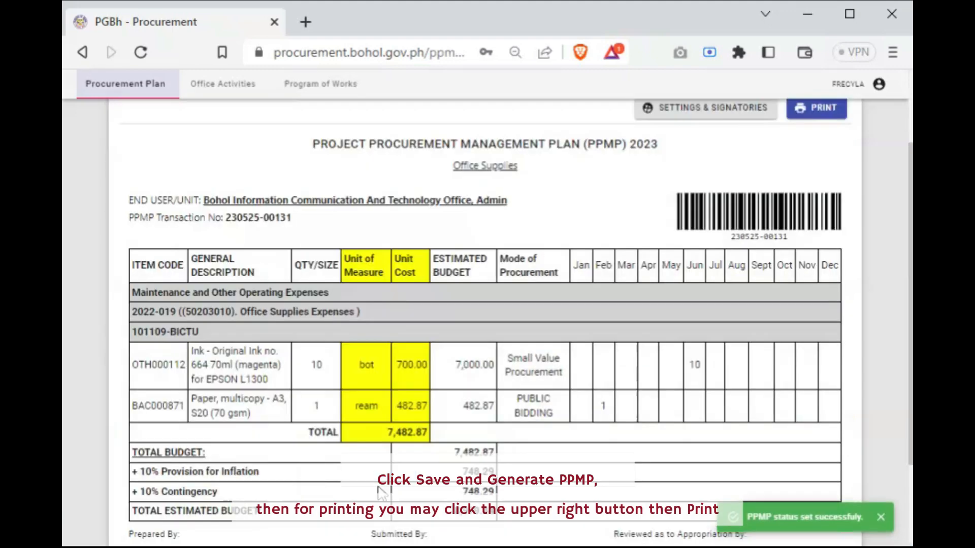
Review the generated PPMP document from header to signatories and check its print preview without printing
scroll(546, 396, up, 2)
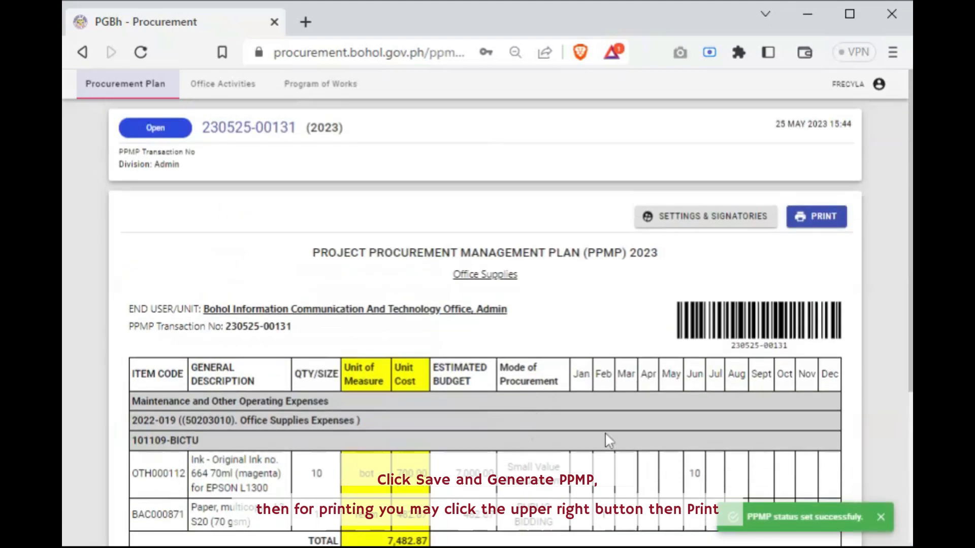
scroll(605, 435, down, 4)
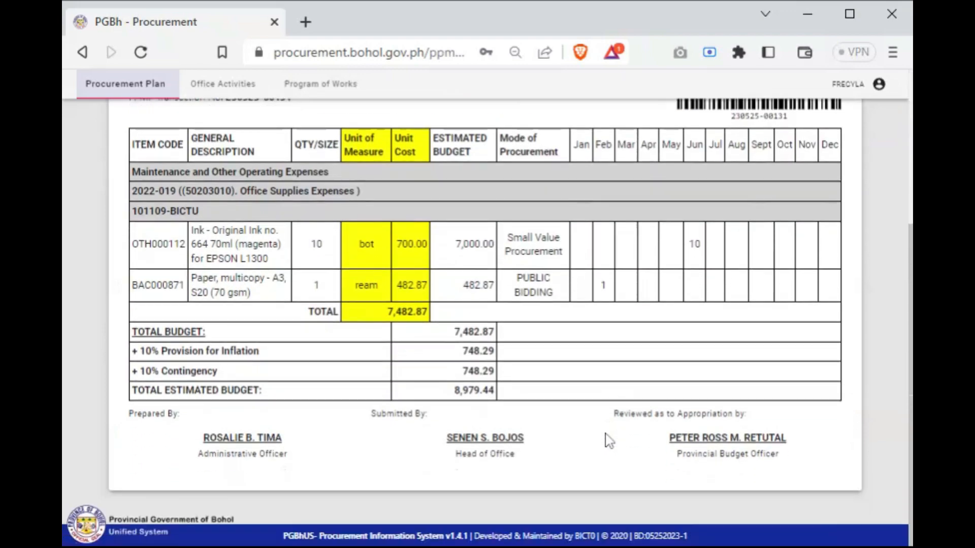
scroll(609, 440, up, 4)
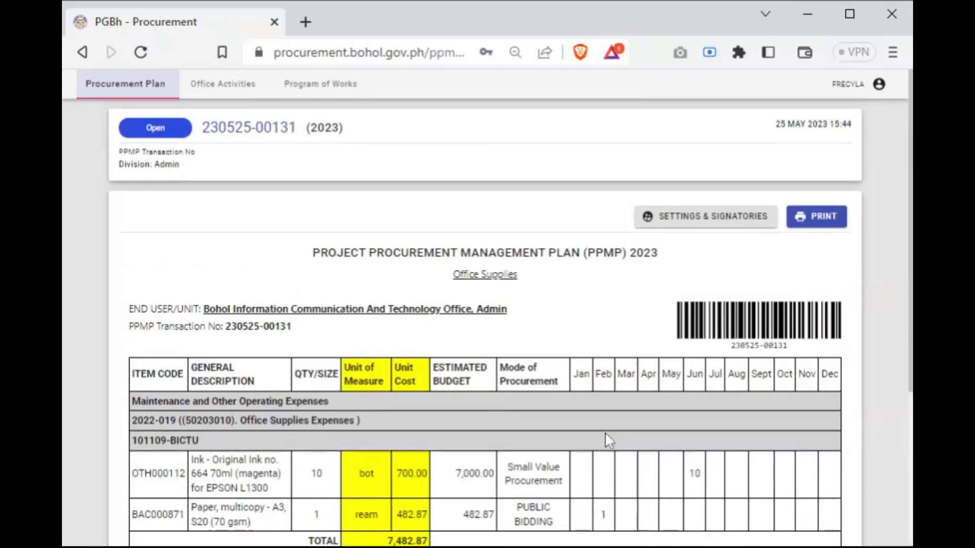
scroll(605, 432, up, 3)
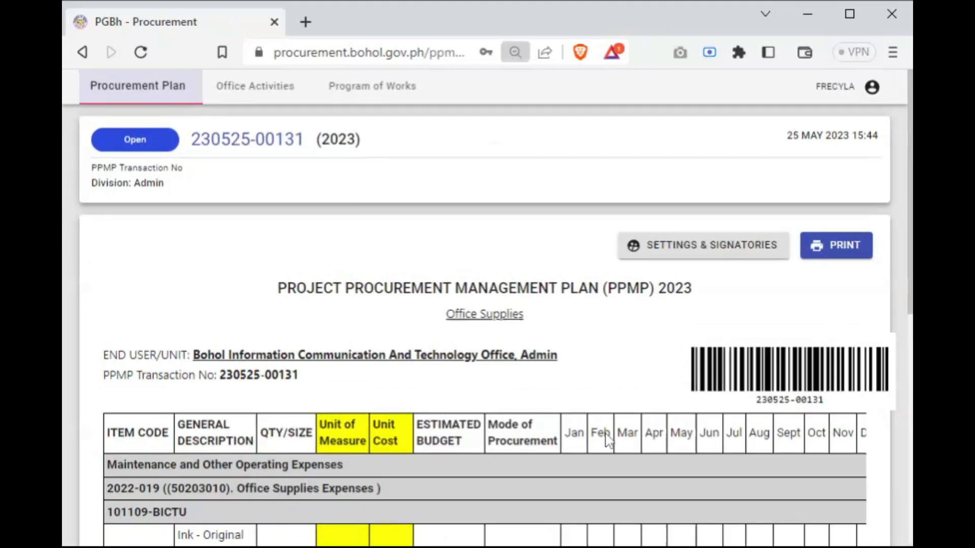
scroll(605, 432, down, 2)
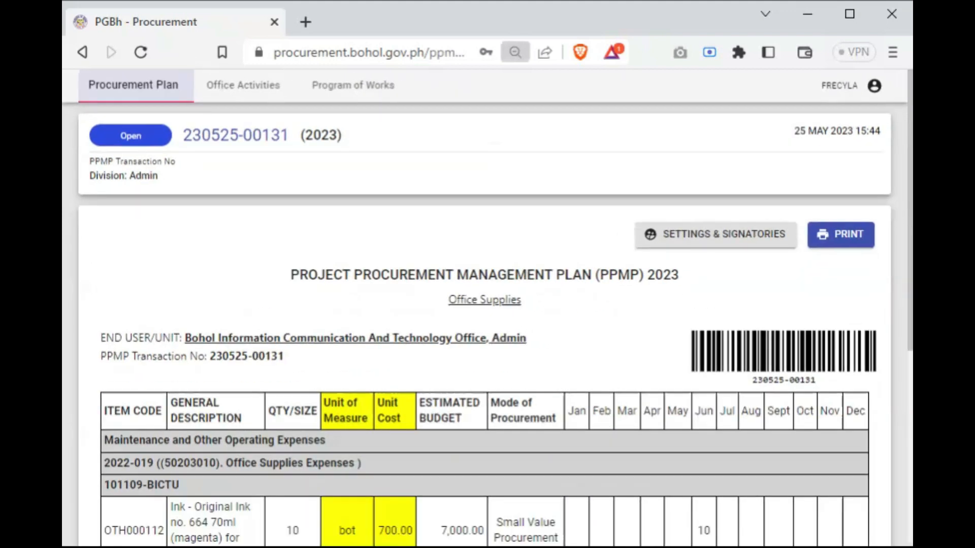
click(870, 239)
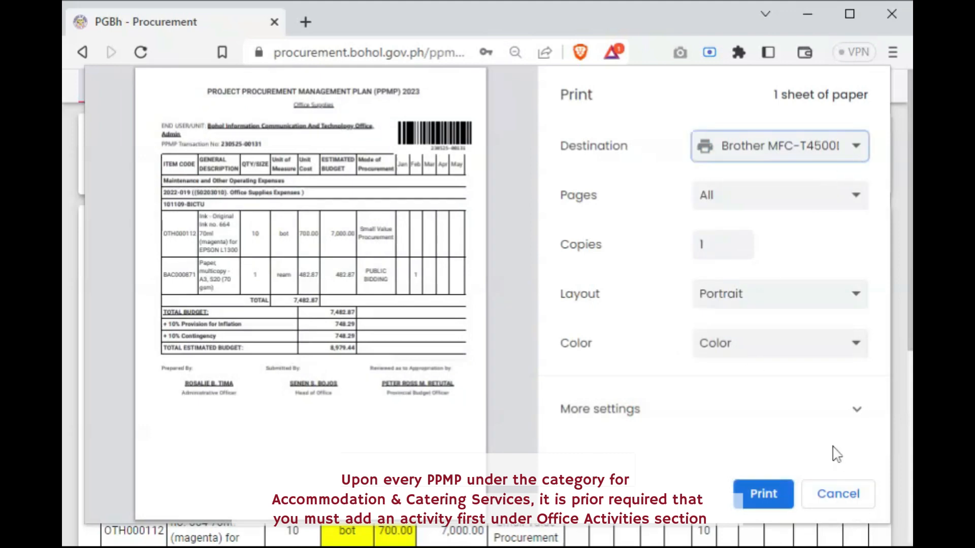
click(847, 503)
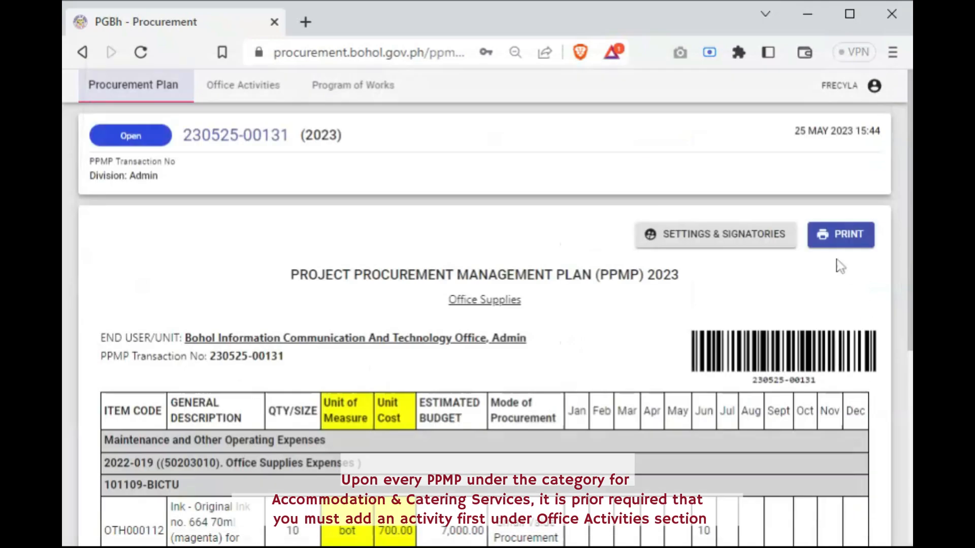
scroll(762, 317, down, 3)
scroll(754, 325, down, 3)
scroll(751, 332, up, 5)
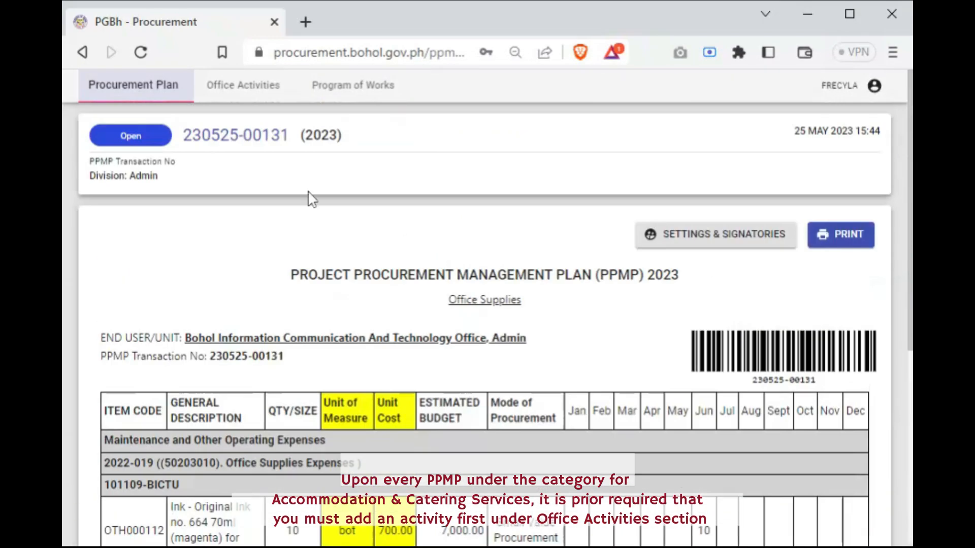
Return to the procurement plan list and open the list of office activities
click(177, 87)
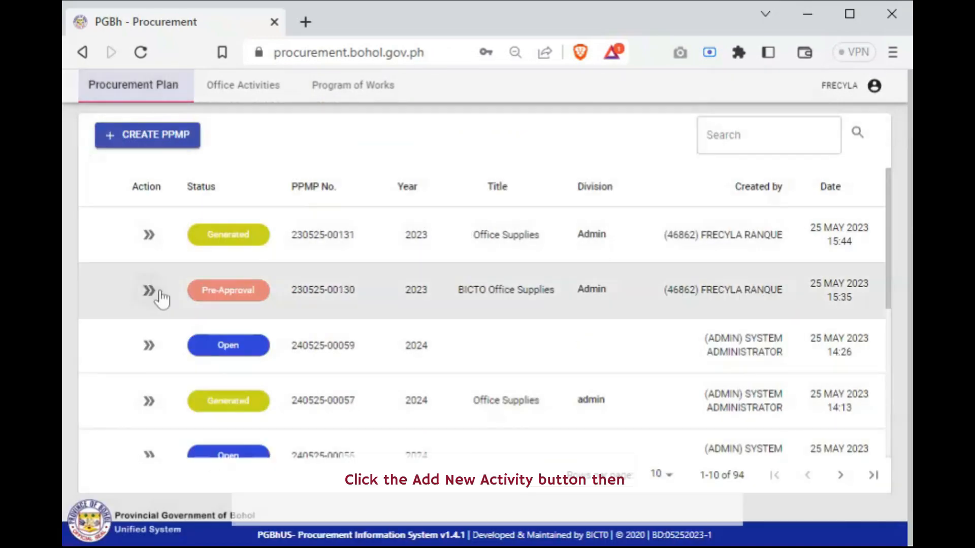
click(249, 97)
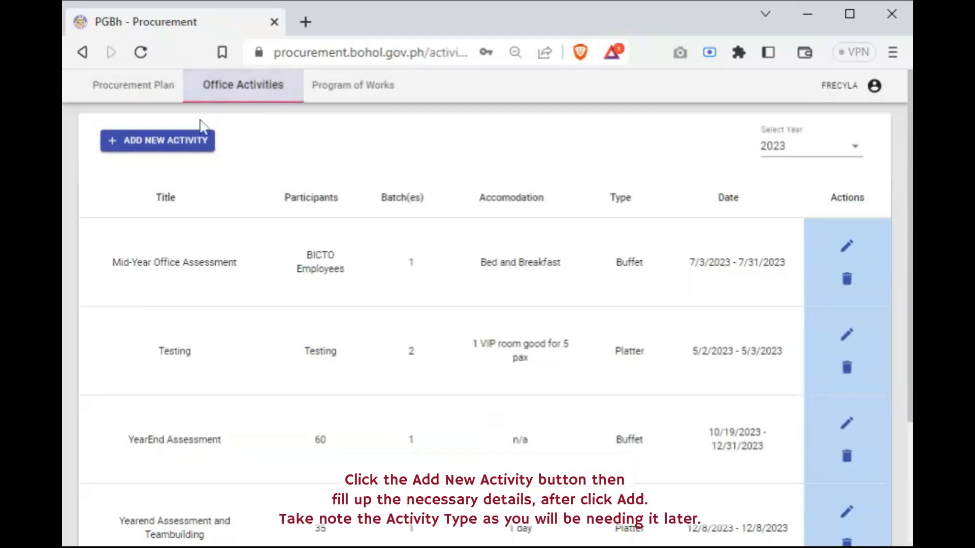
key(ctrl+minus)
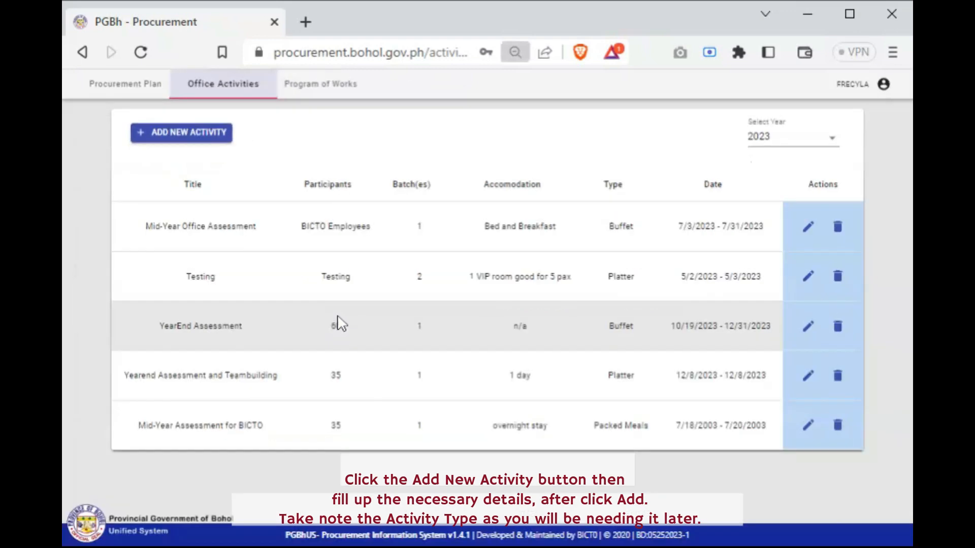
key(ctrl+plus)
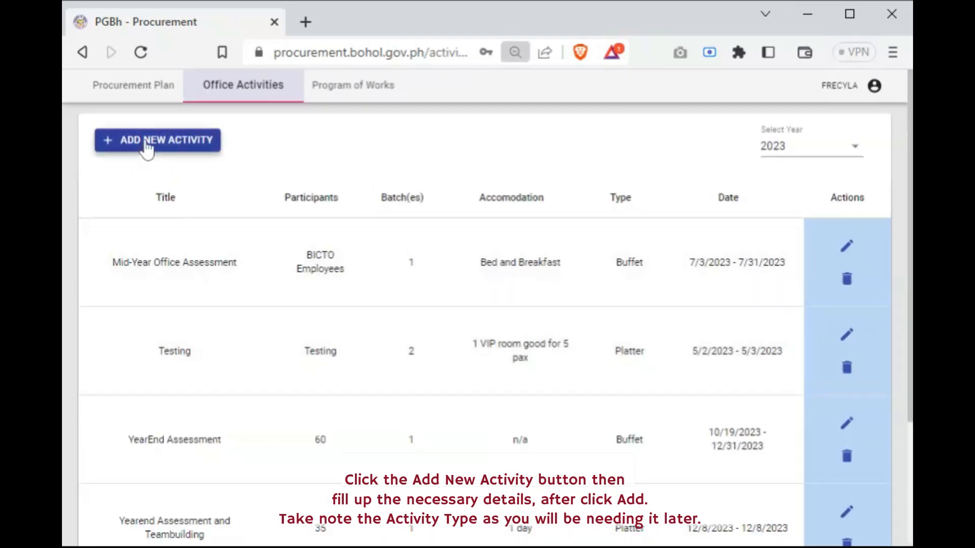
Start a new office activity titled "BICTO Mid-Year Assessment" with the activity type Mid-Year Office Assessments
click(146, 142)
click(206, 155)
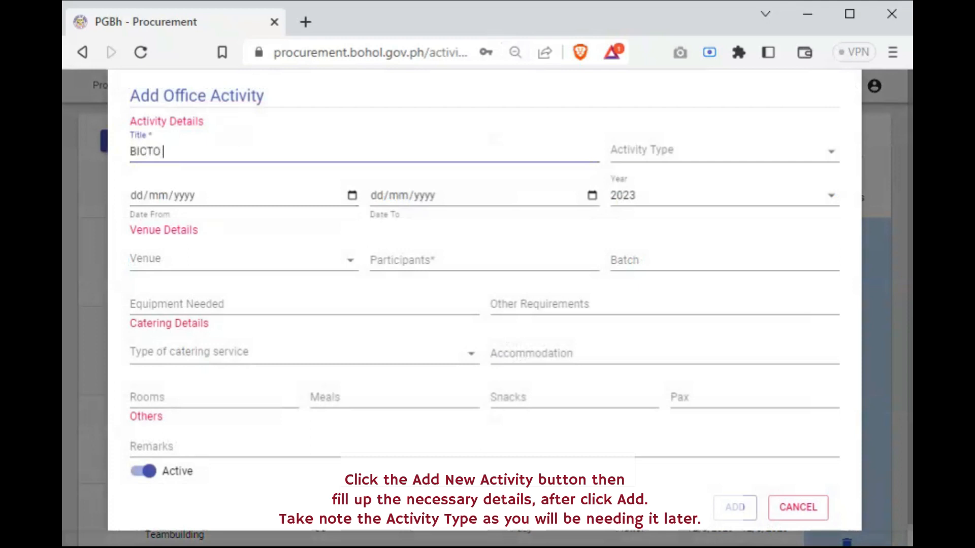
text(BICTO M)
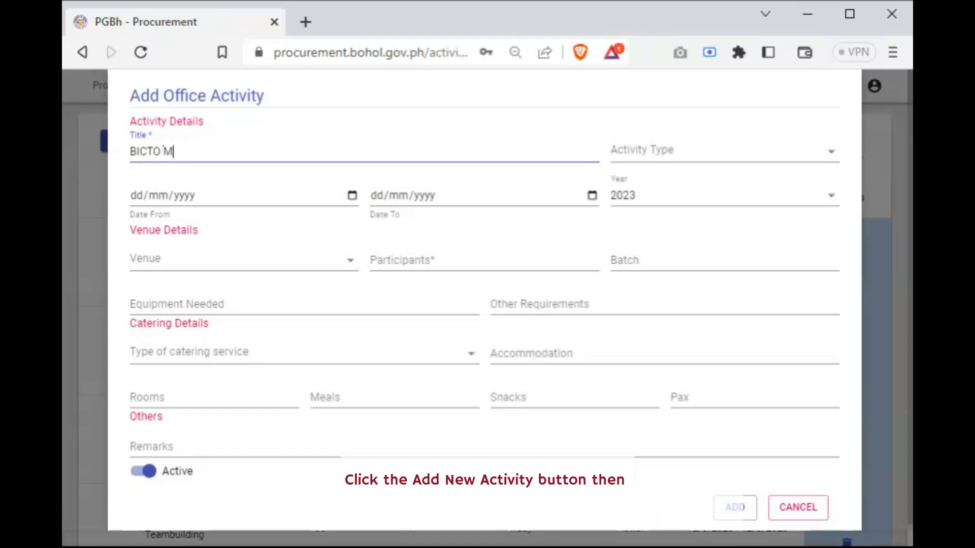
text(id Year Assessment)
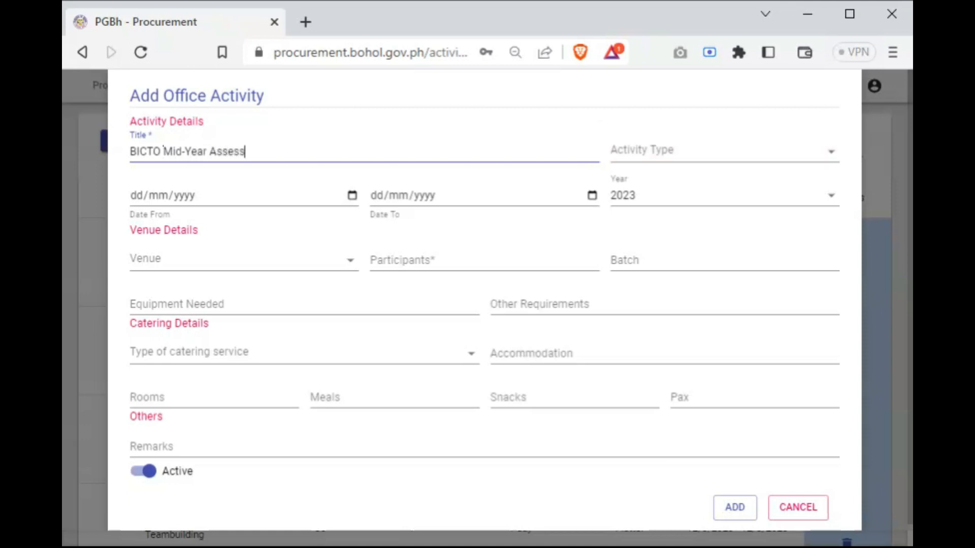
click(653, 161)
click(668, 177)
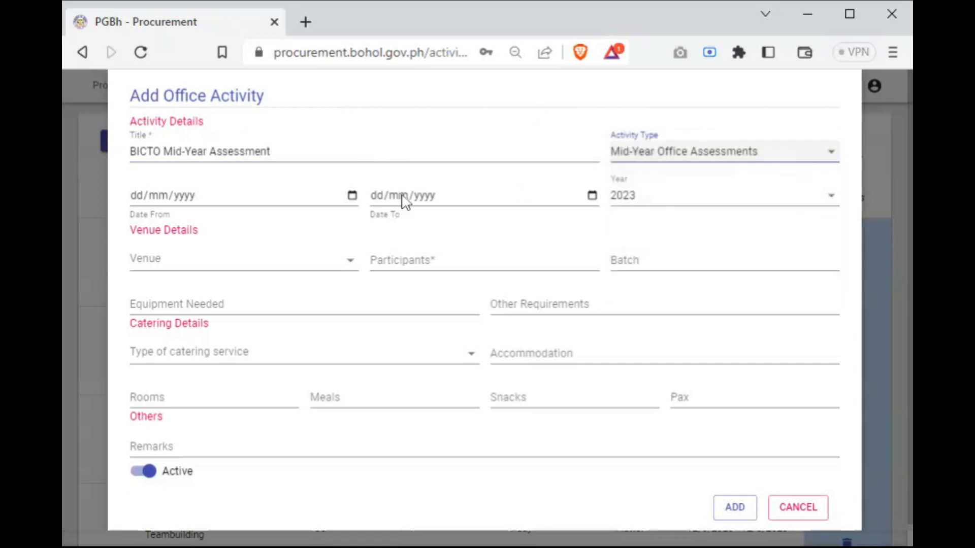
Set the activity's dates from 03/07/2023 to 31/07/2023
click(267, 200)
click(356, 197)
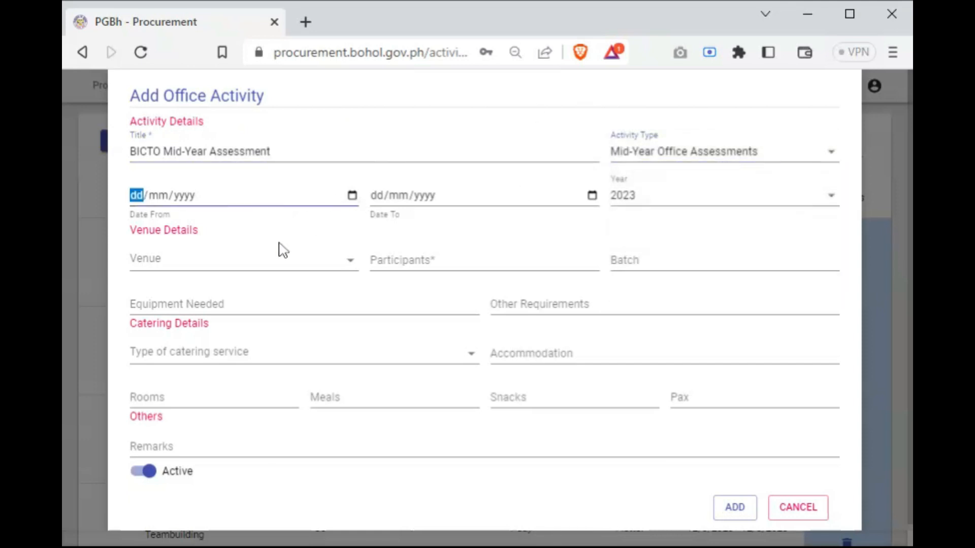
click(279, 244)
click(176, 286)
click(592, 198)
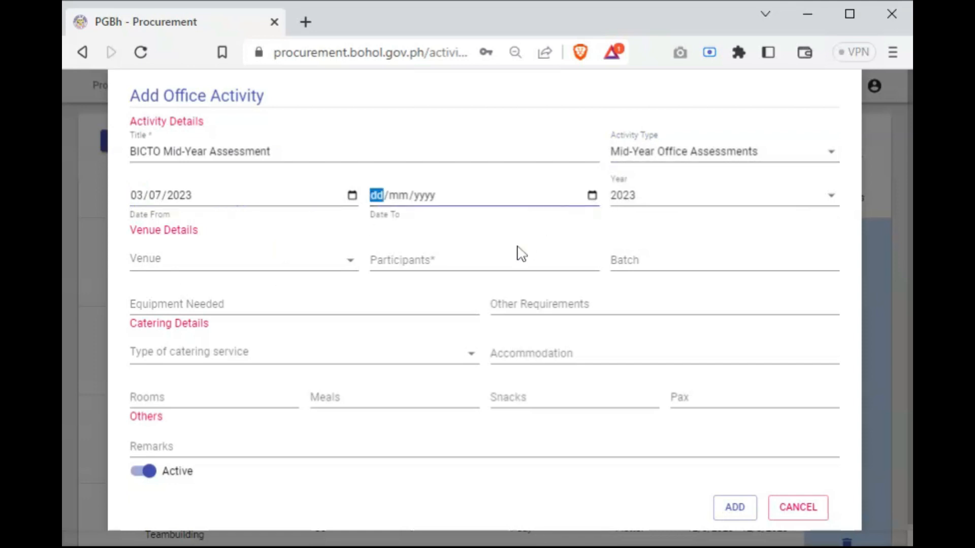
click(521, 254)
click(425, 361)
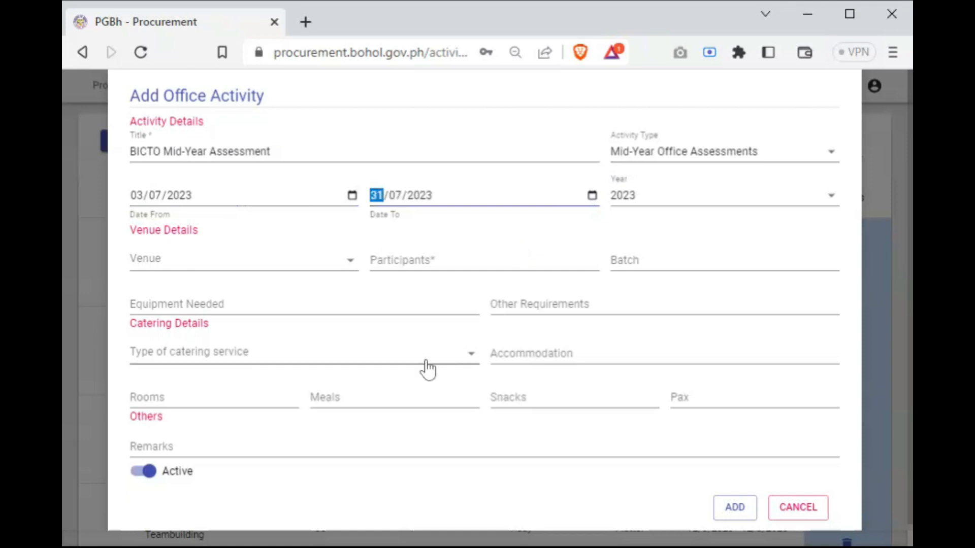
Select 2023 as the activity's year and Outside Tagbilaran City as its venue
click(817, 203)
click(649, 196)
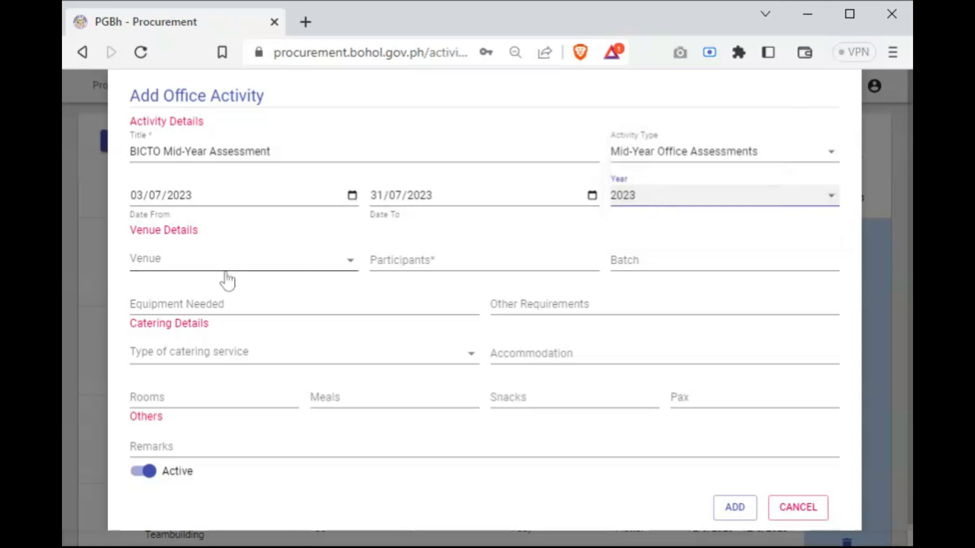
click(346, 262)
click(216, 257)
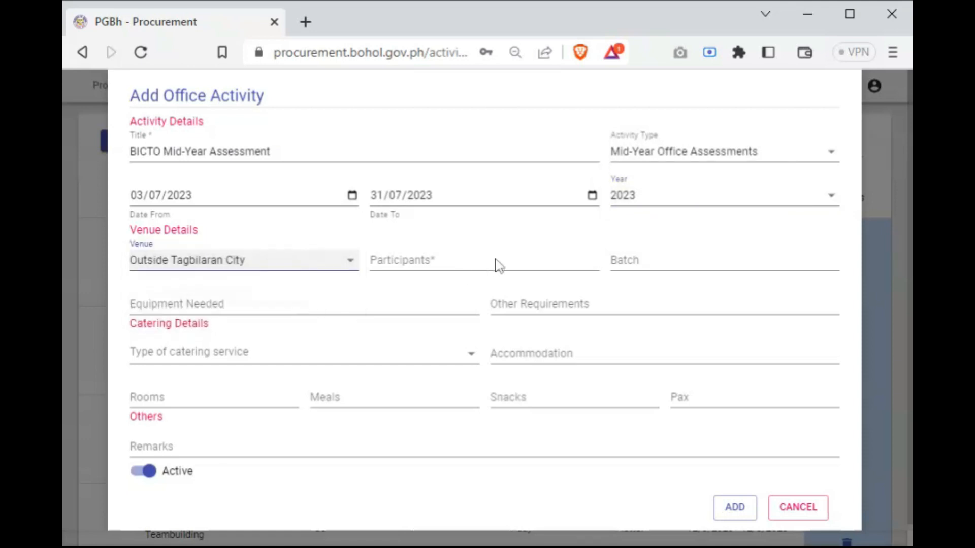
Enter Office Employees as the activity's participants and set the batch to 1
click(493, 261)
click(478, 286)
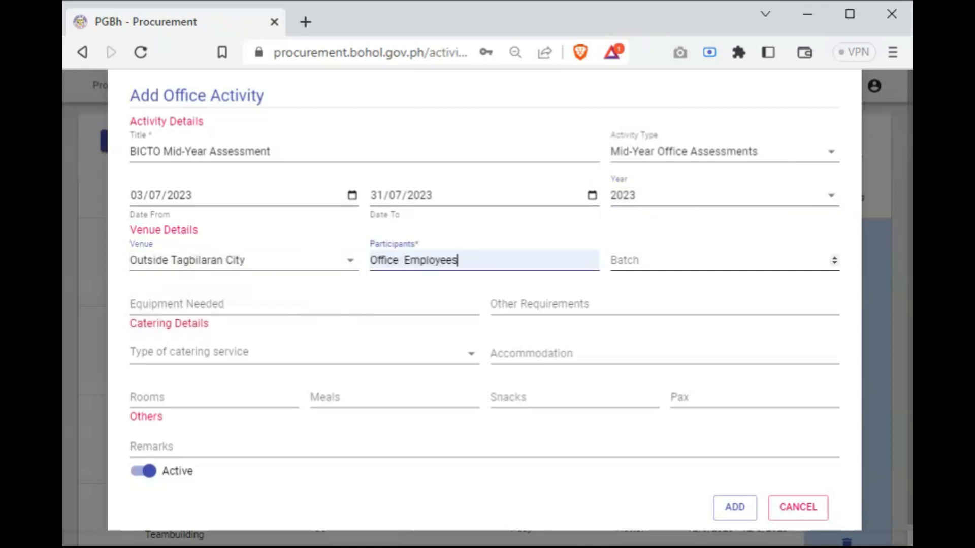
click(696, 261)
text(1)
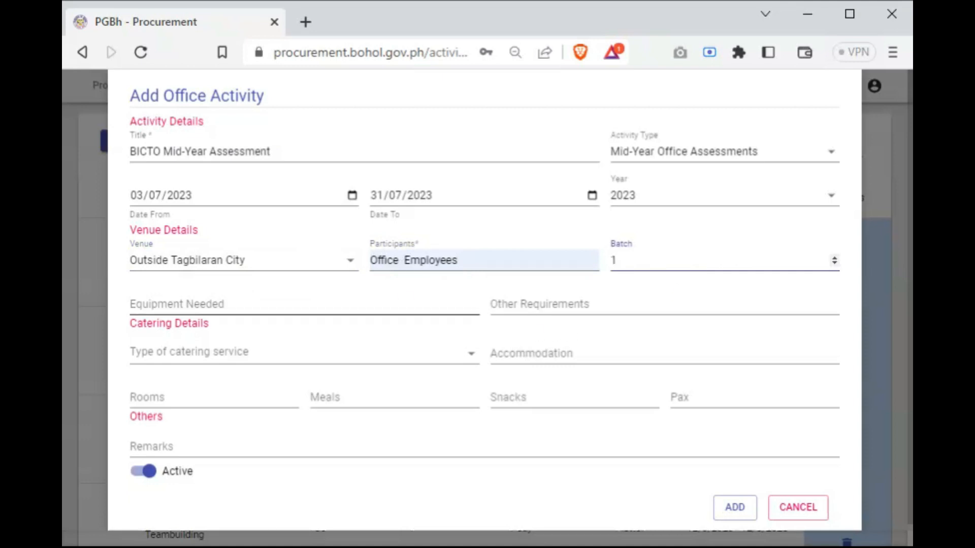
Enter "Sound System, Wifi with fast internet connection" as the equipment needed and N/A as the other requirements
click(393, 304)
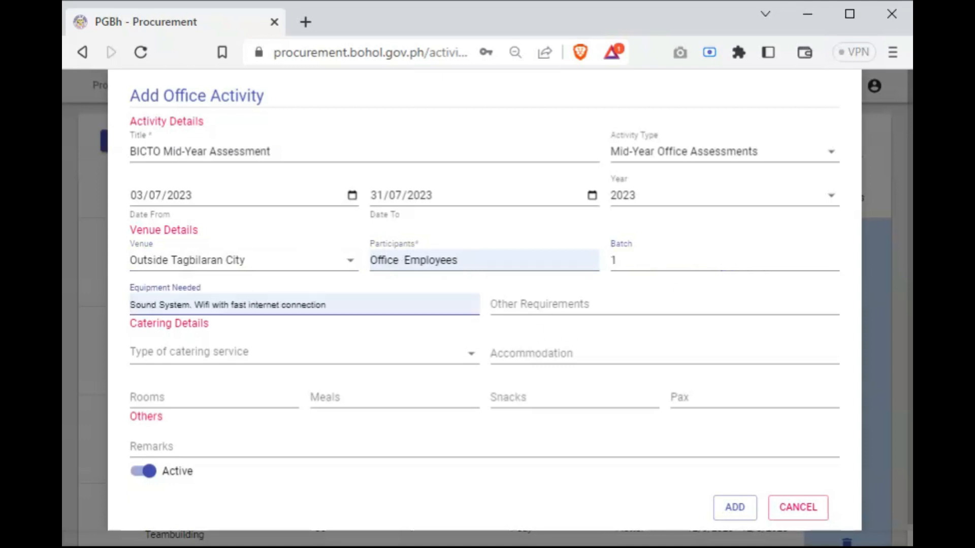
click(411, 353)
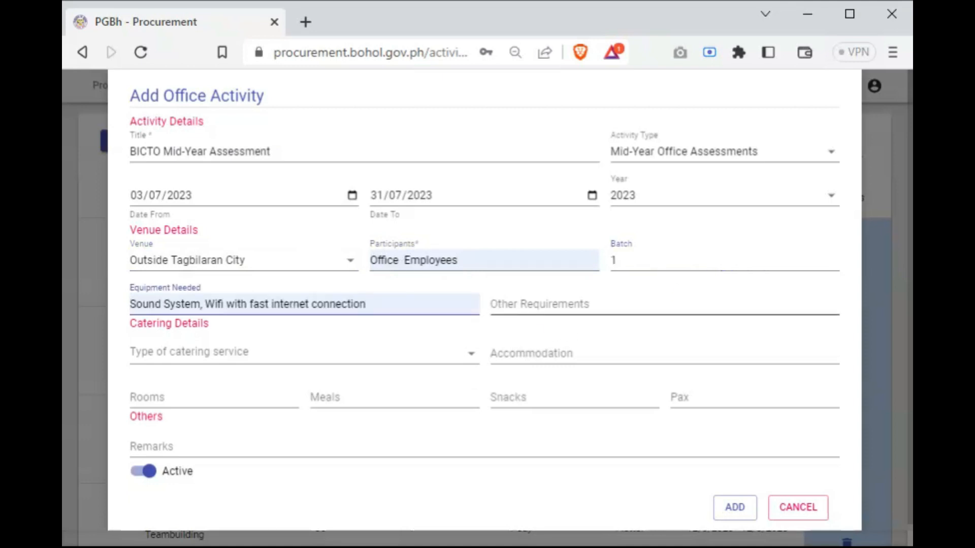
click(533, 304)
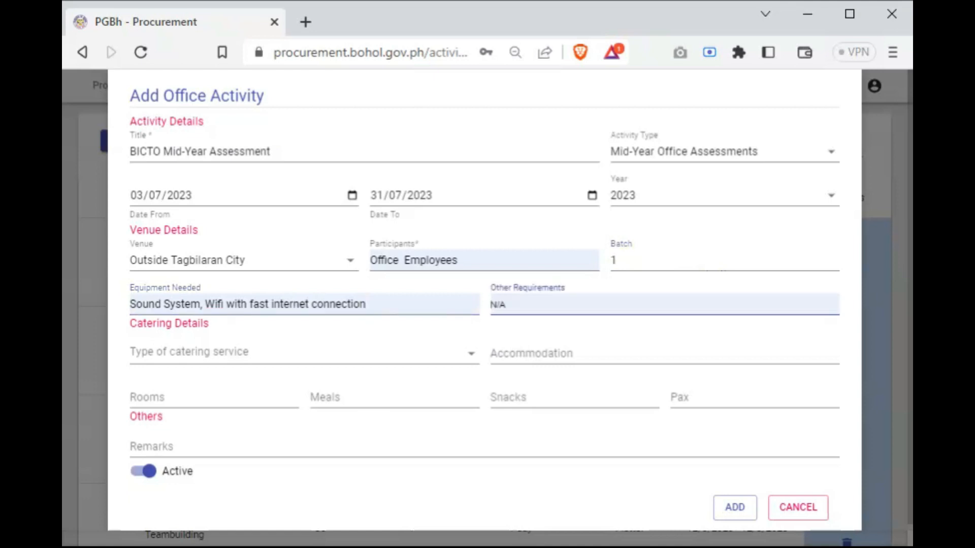
click(533, 352)
Choose Buffet as the type of catering service and enter Bed and Breakfast as the accommodation
click(281, 351)
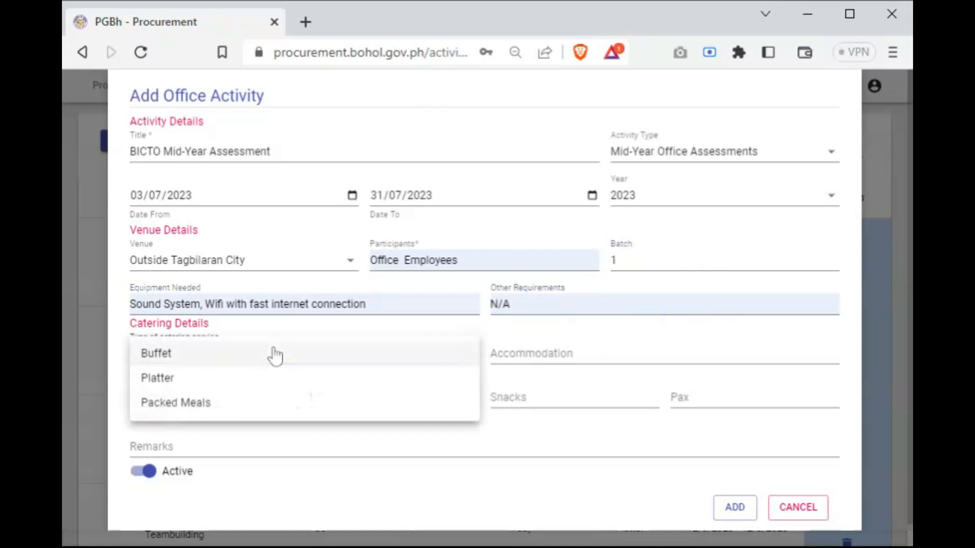
click(275, 354)
click(639, 350)
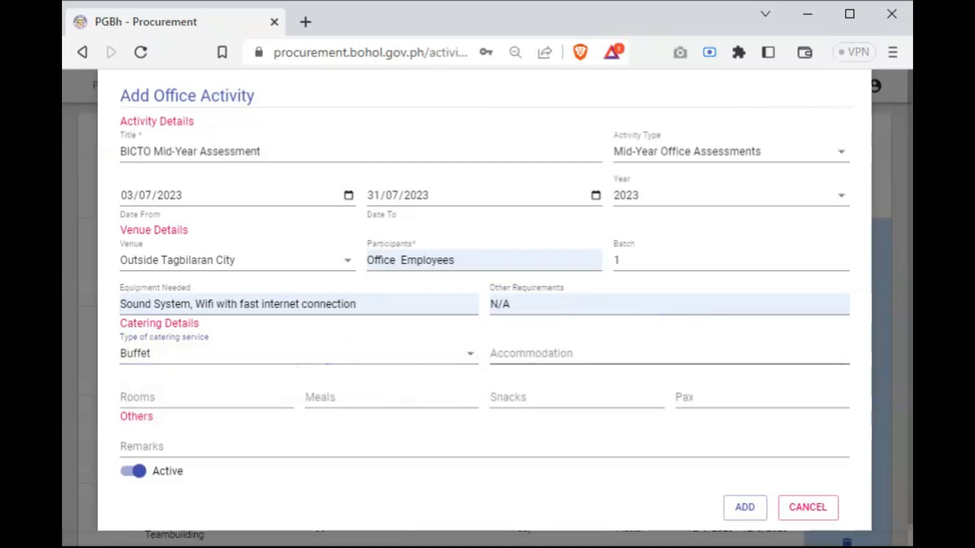
click(599, 411)
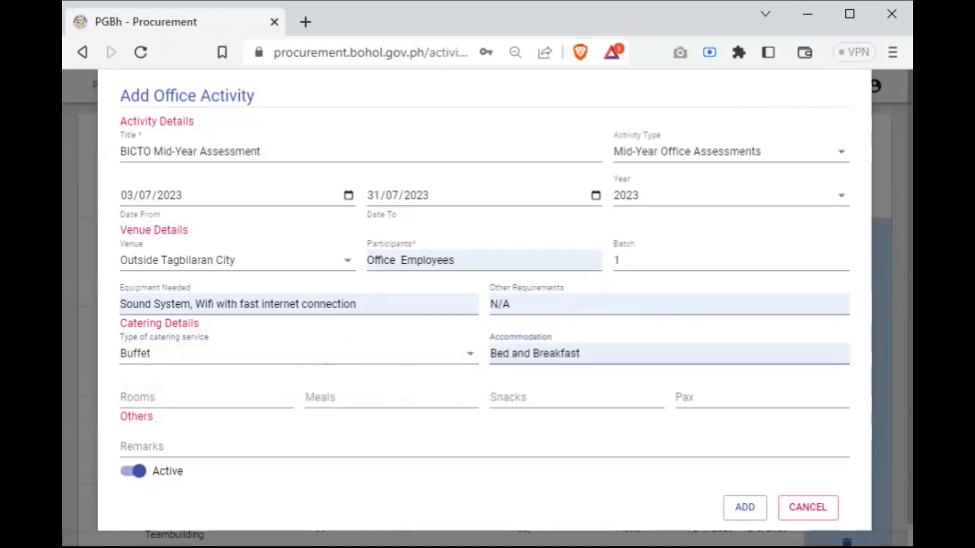
Set the catering quantities to 5 rooms, 4 meals, 4 snacks and 35 pax
click(285, 398)
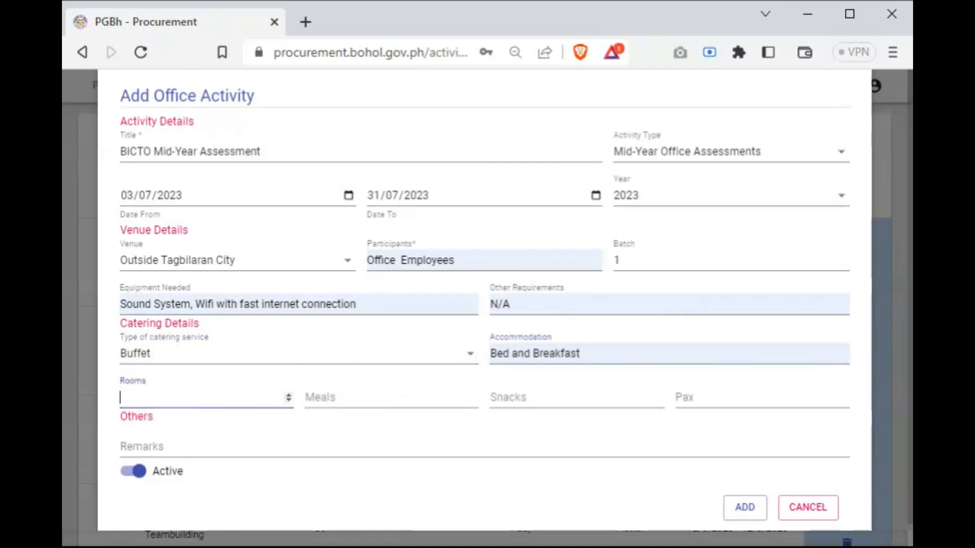
key(Tab)
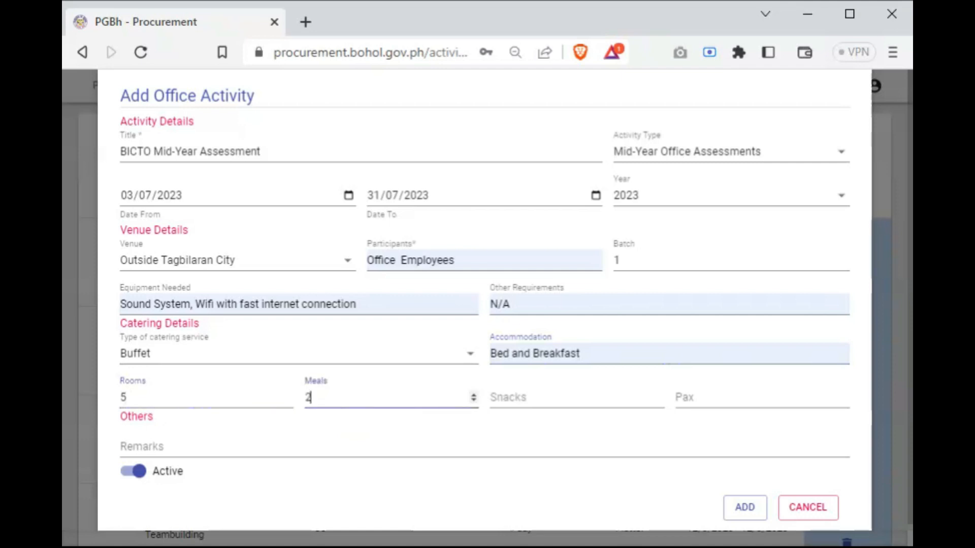
text(4)
key(Tab)
text(4)
key(Tab)
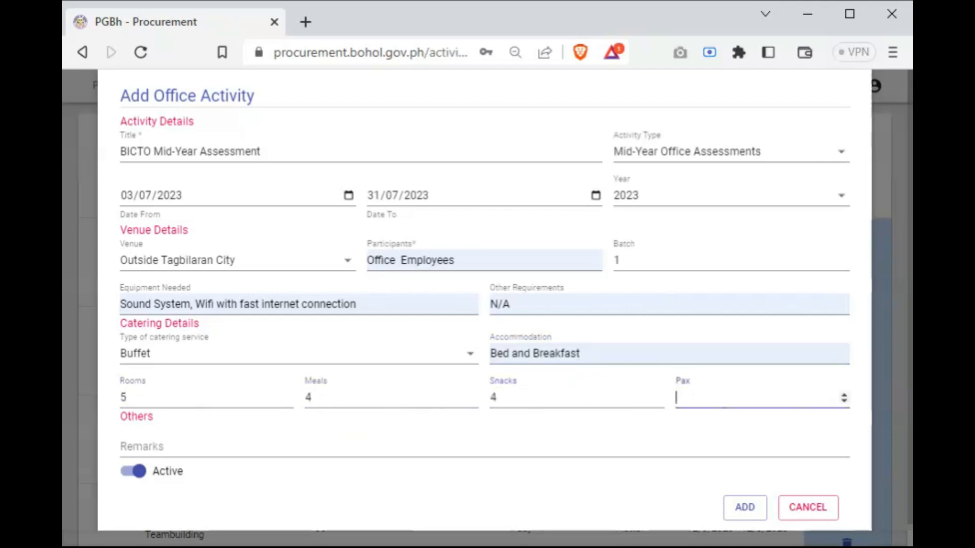
key(Tab)
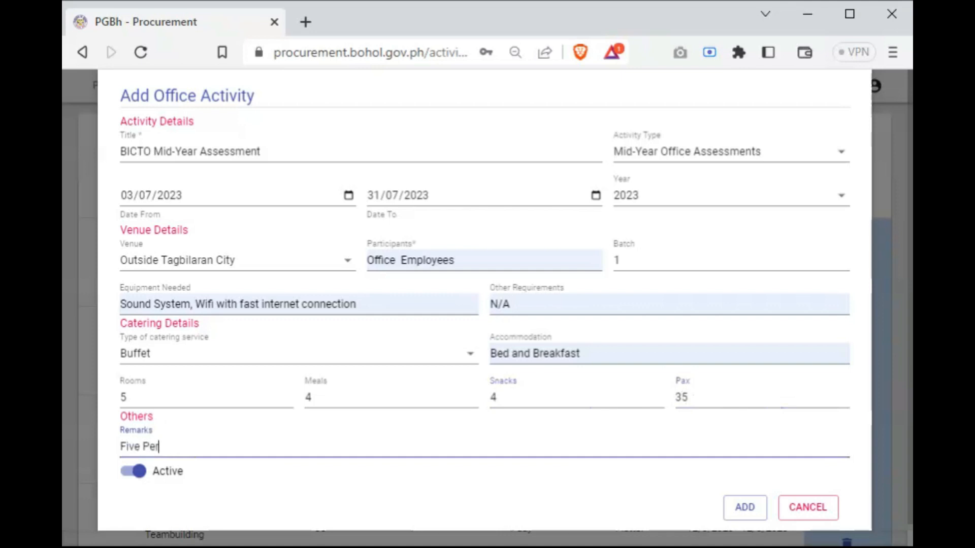
Enter the remark "Five Persons per room" and add the office activity to the list
text(Five Persons per room)
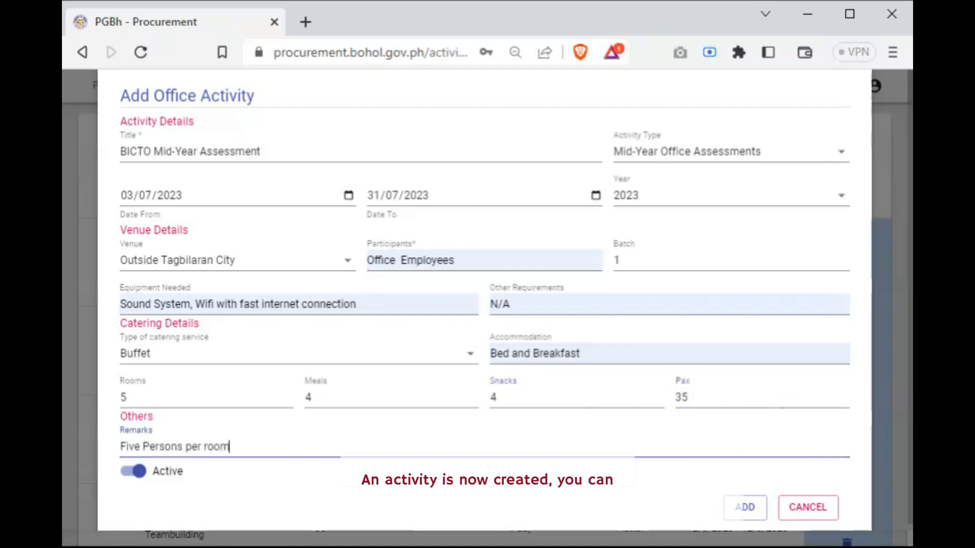
click(754, 509)
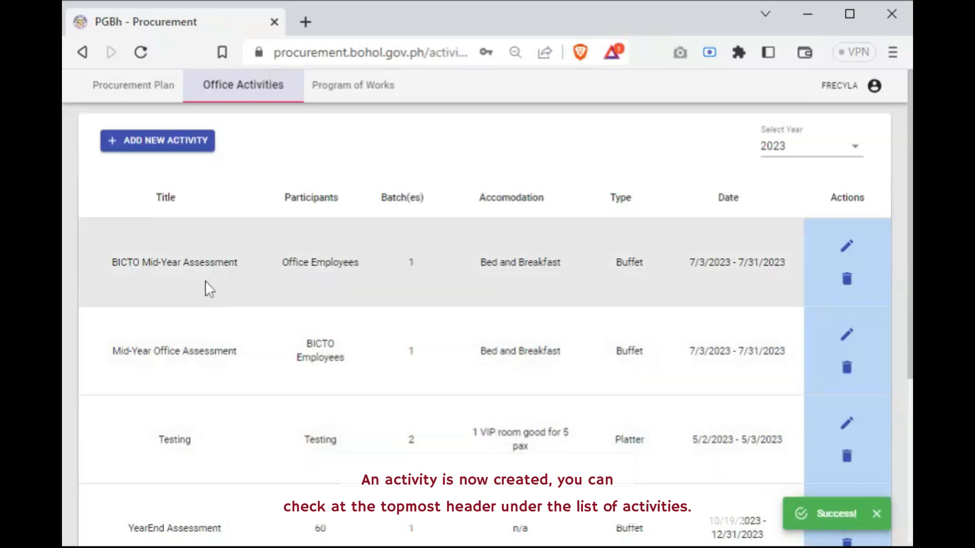
Edit the BICTO Mid-Year Assessment activity to 2 snacks and 3 meals, and save the changes
click(857, 255)
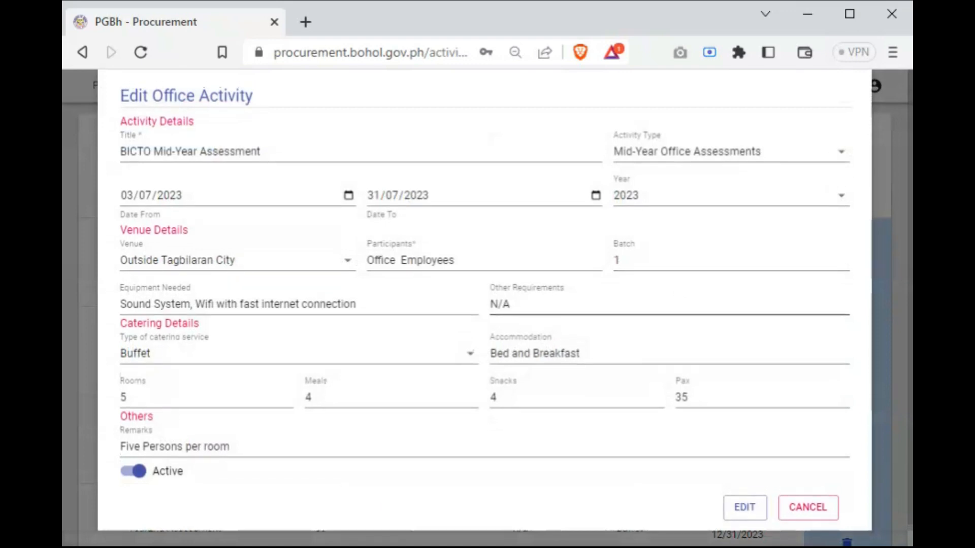
scroll(690, 368, down, 1)
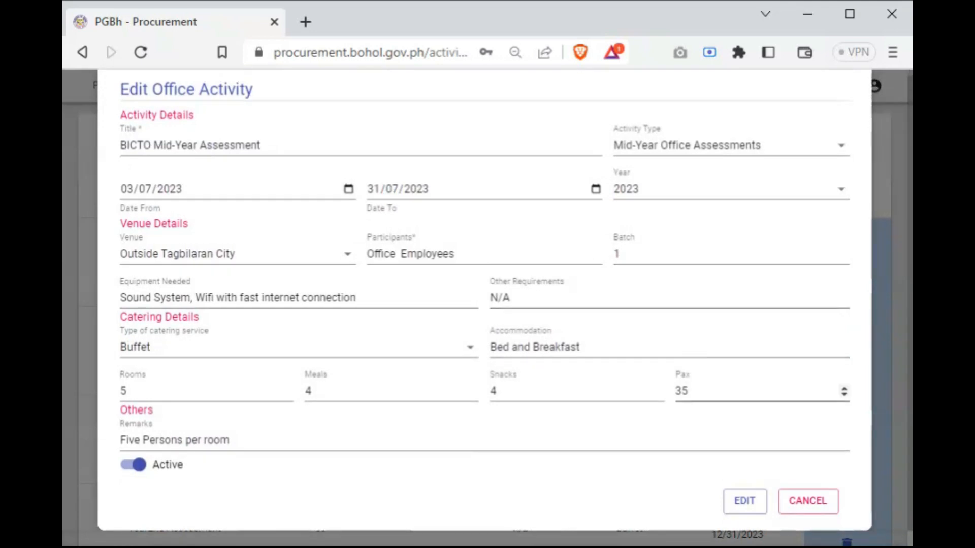
click(494, 391)
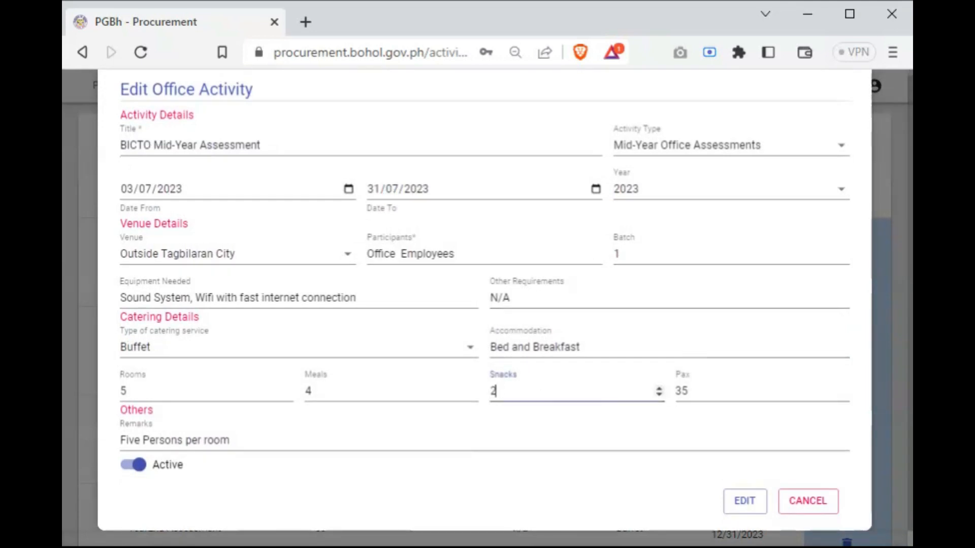
click(310, 391)
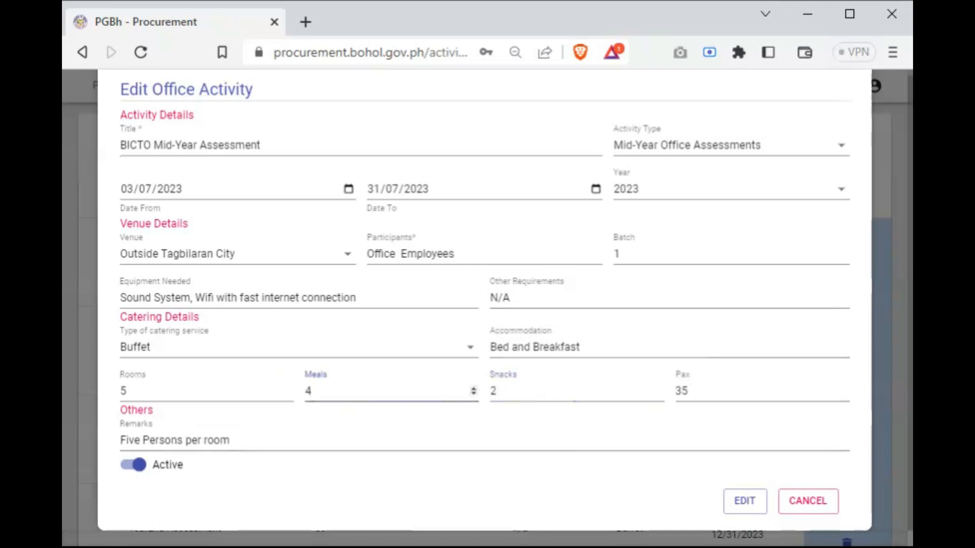
key(BackSpace)
text(3)
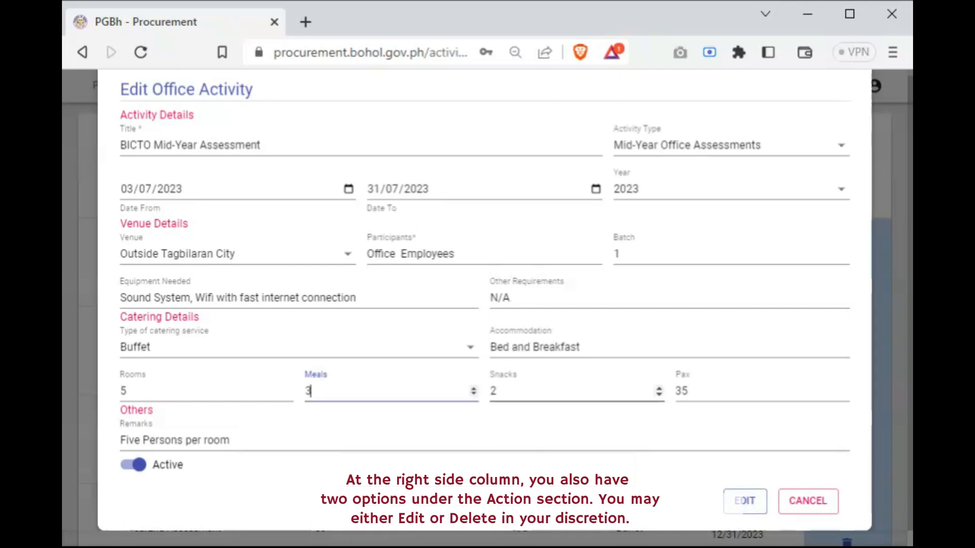
click(745, 501)
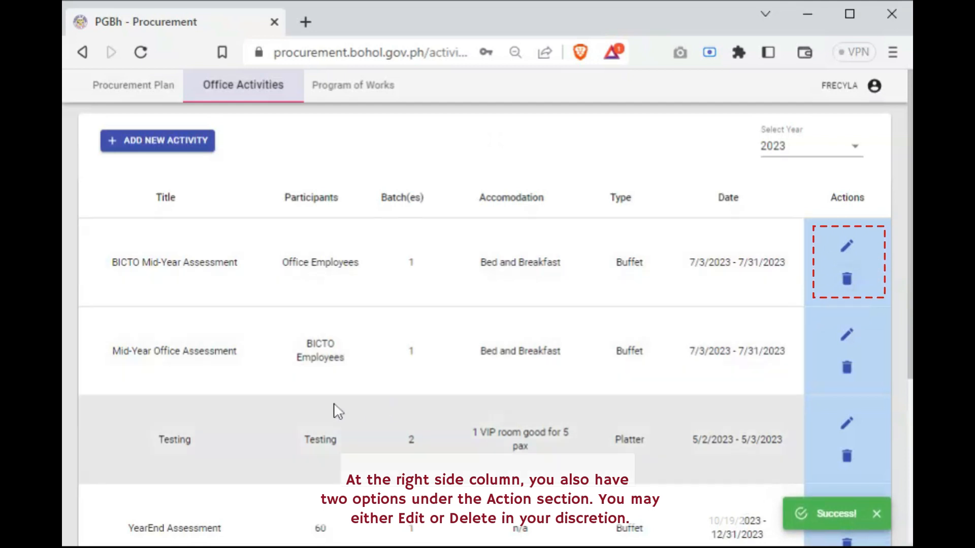
Delete the YearEnd Assessment activity from the 2023 list and confirm its removal
scroll(339, 413, down, 4)
scroll(345, 421, up, 2)
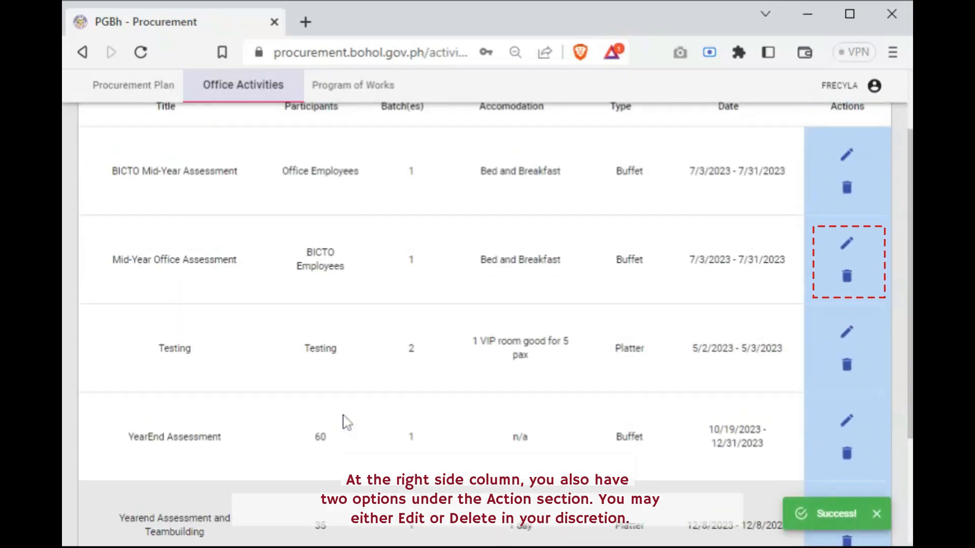
click(847, 453)
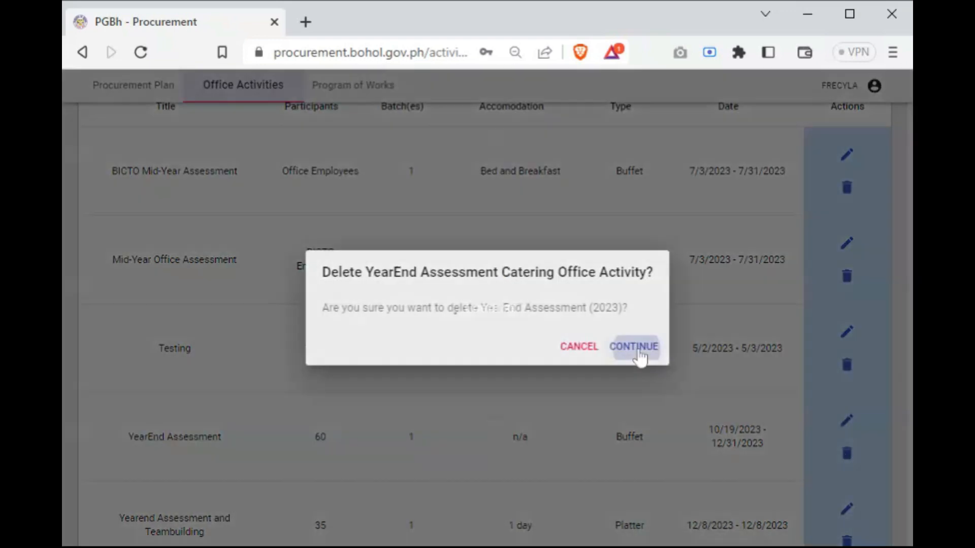
click(638, 350)
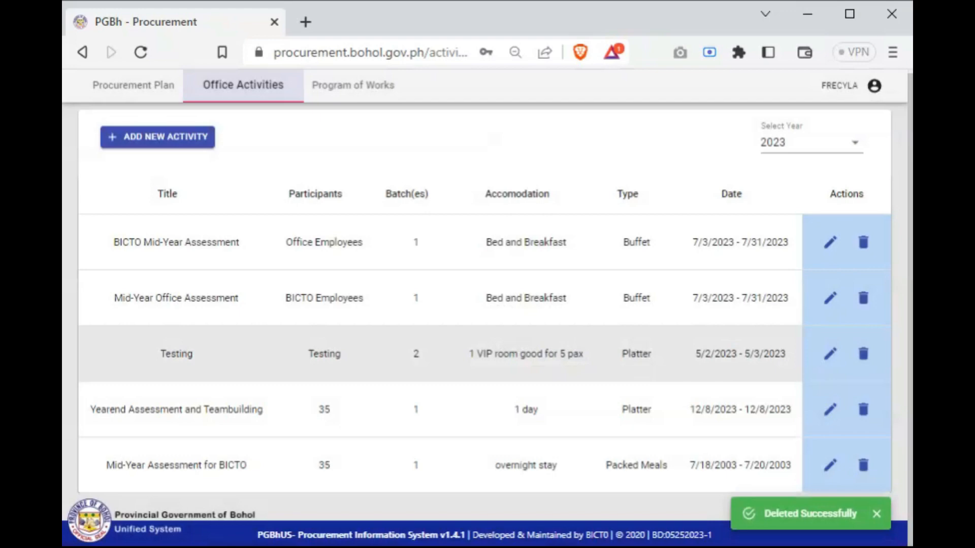
Examine the office activities for 2024, and return the year filter to 2023
click(855, 147)
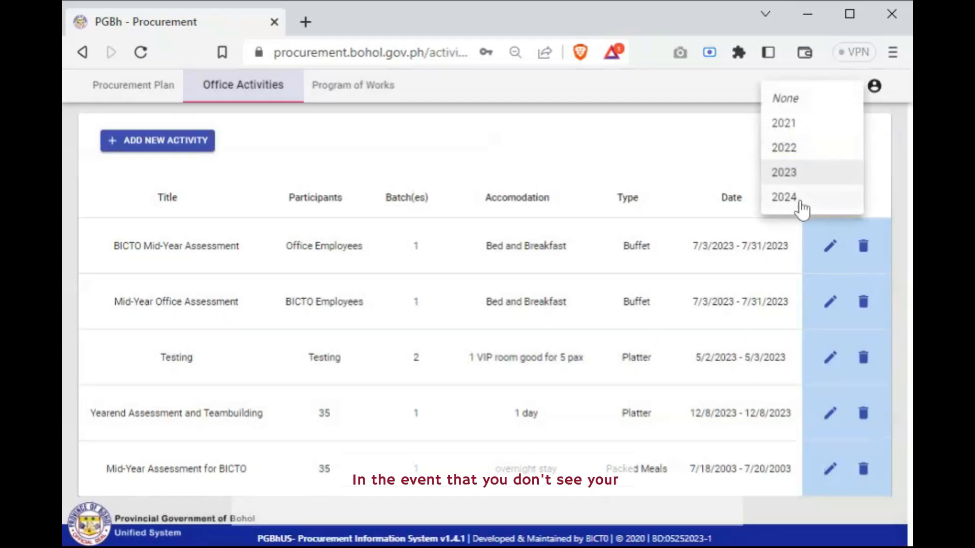
click(800, 203)
scroll(652, 416, down, 3)
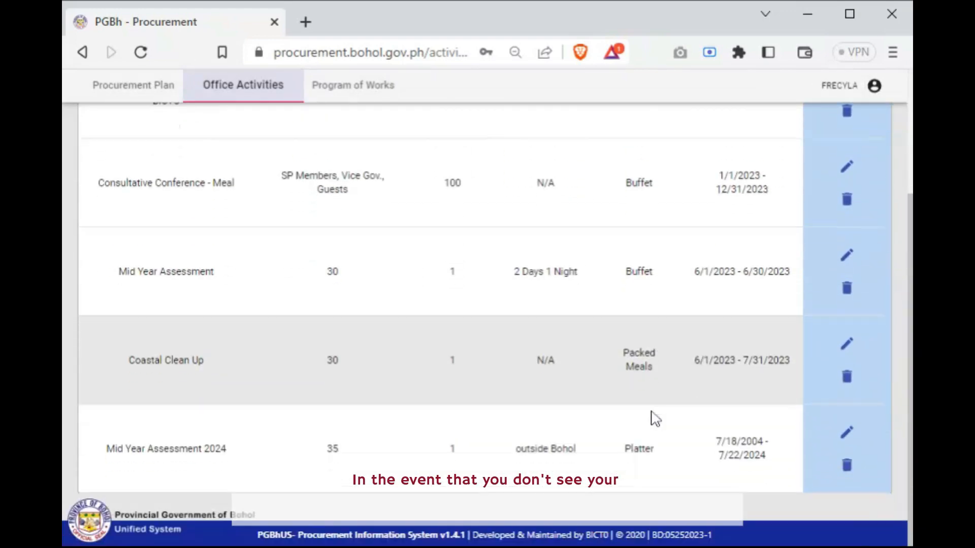
key(ctrl+minus)
key(ctrl+minus)
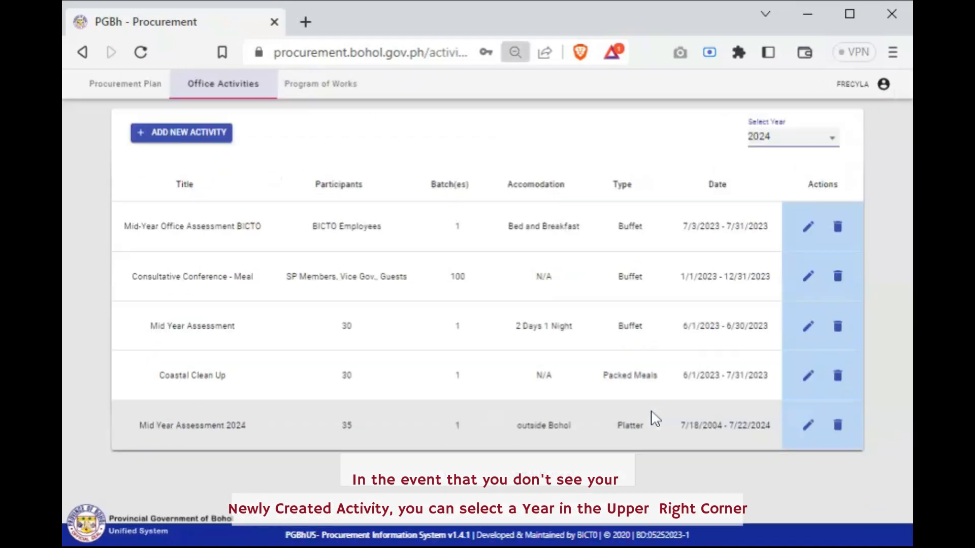
key(ctrl+plus)
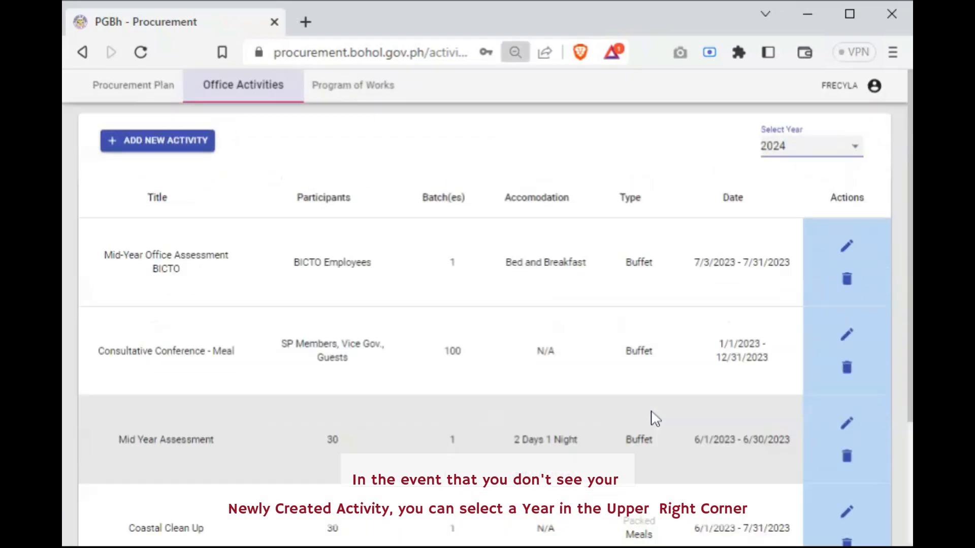
scroll(678, 343, down, 3)
scroll(679, 355, up, 3)
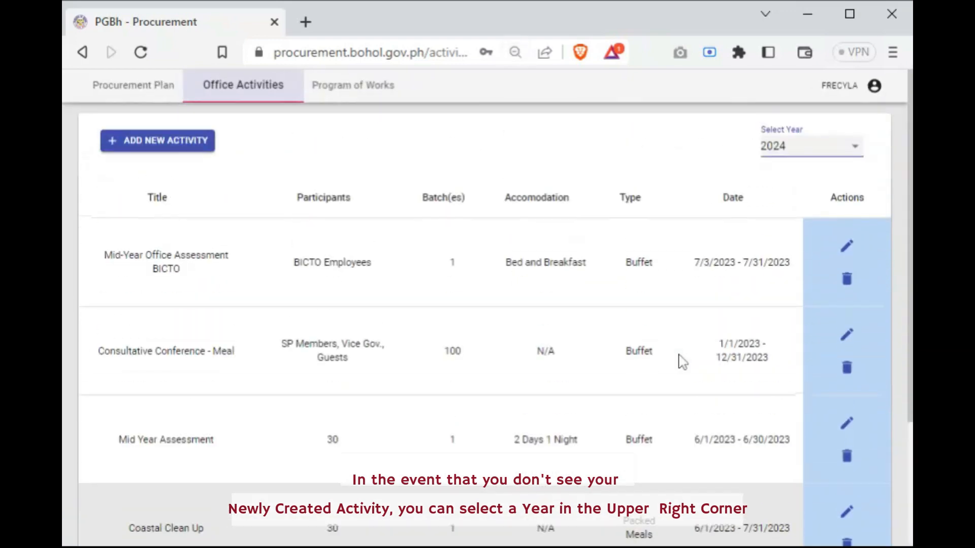
click(840, 149)
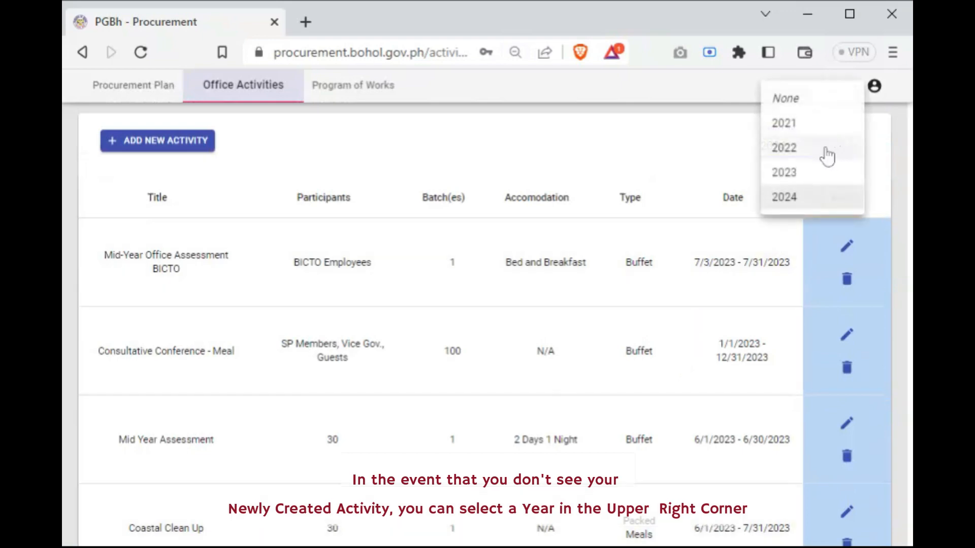
click(791, 176)
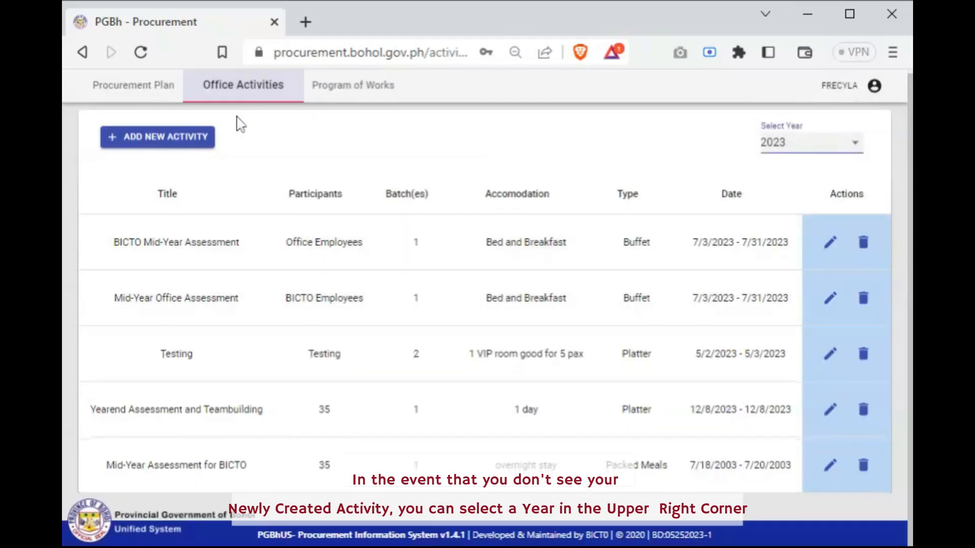
Create a new 2023 PPMP titled "Office Catering" for the Admin division
click(151, 94)
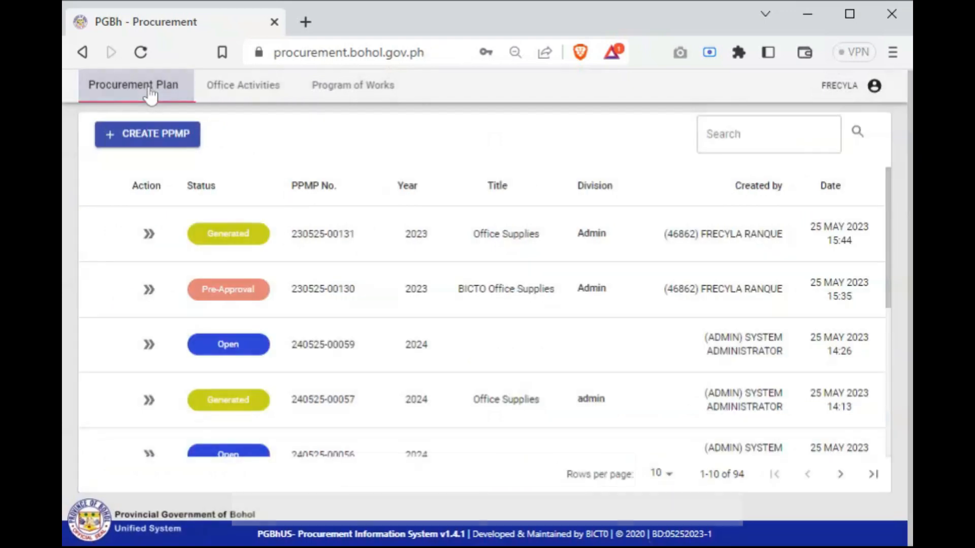
click(169, 145)
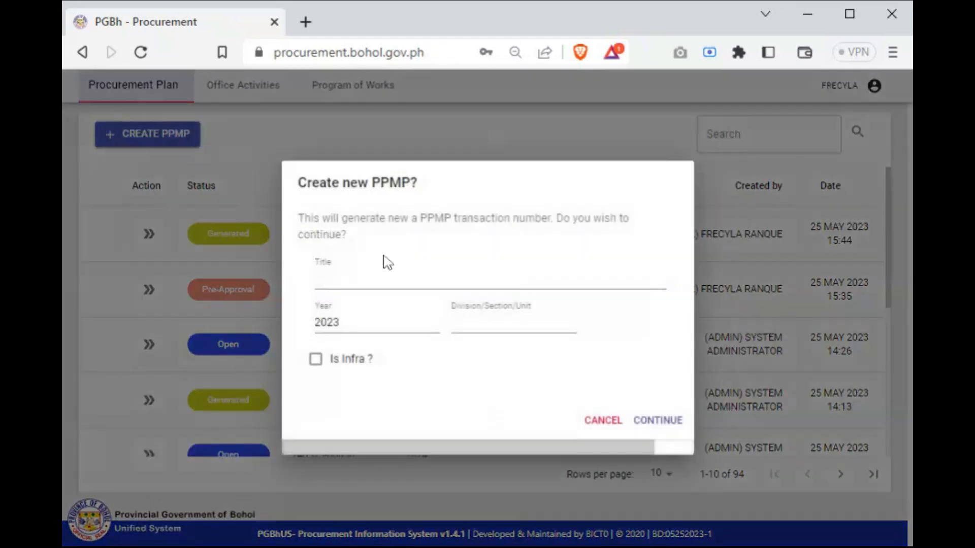
text(Offi)
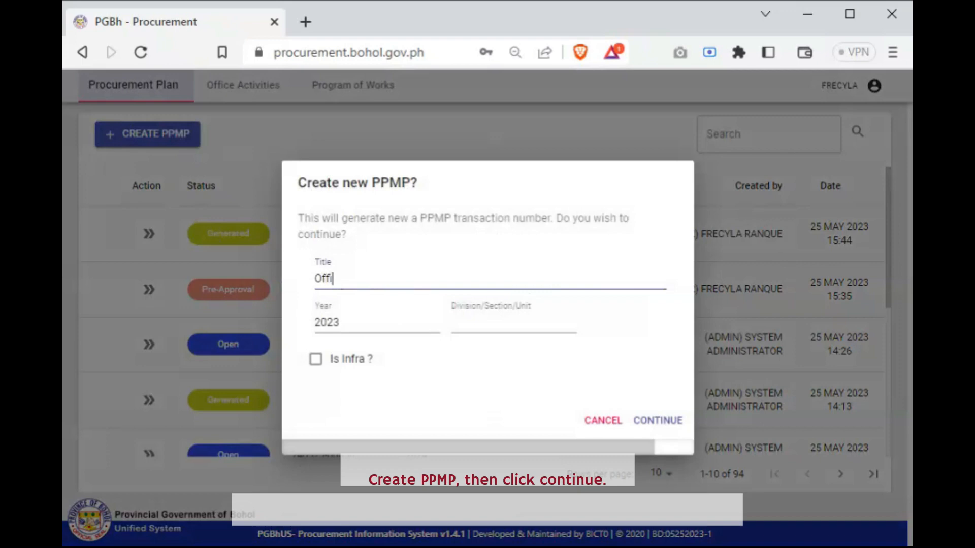
text(ce Catering)
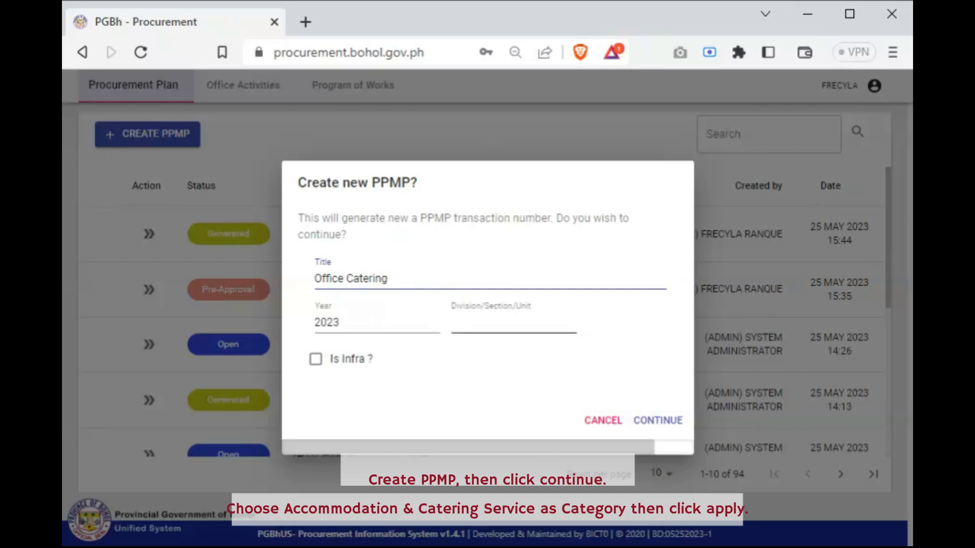
click(497, 322)
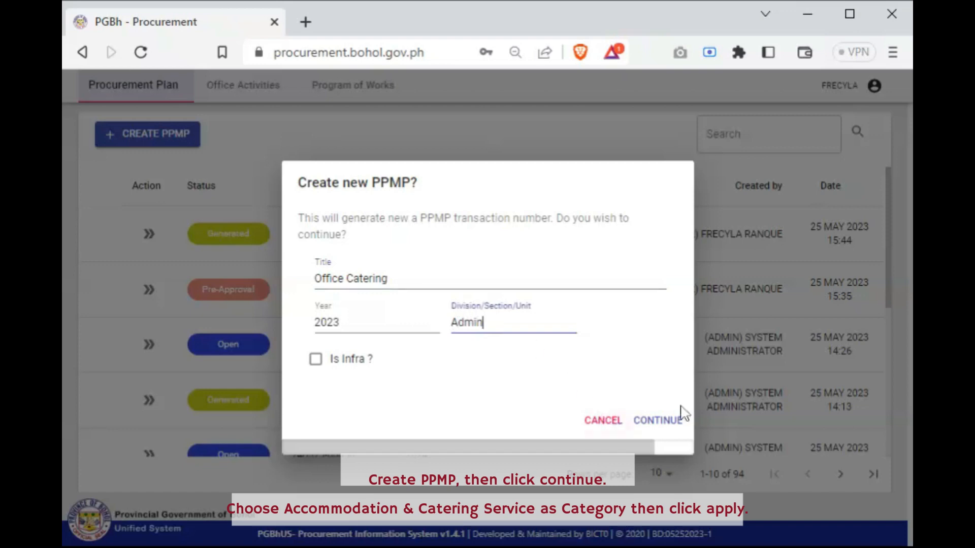
click(671, 422)
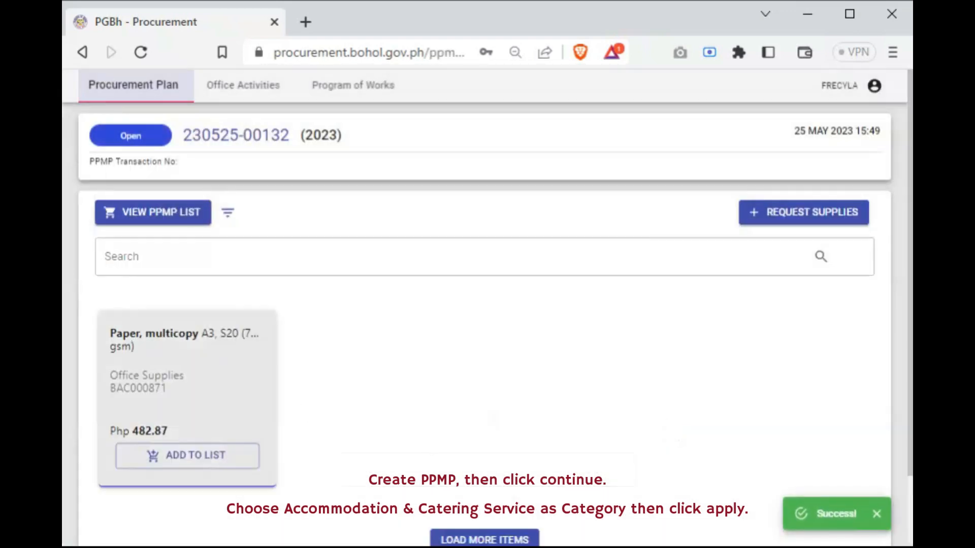
Filter the supplies by the Accommodation and Catering Services category, and browse the available items
click(229, 216)
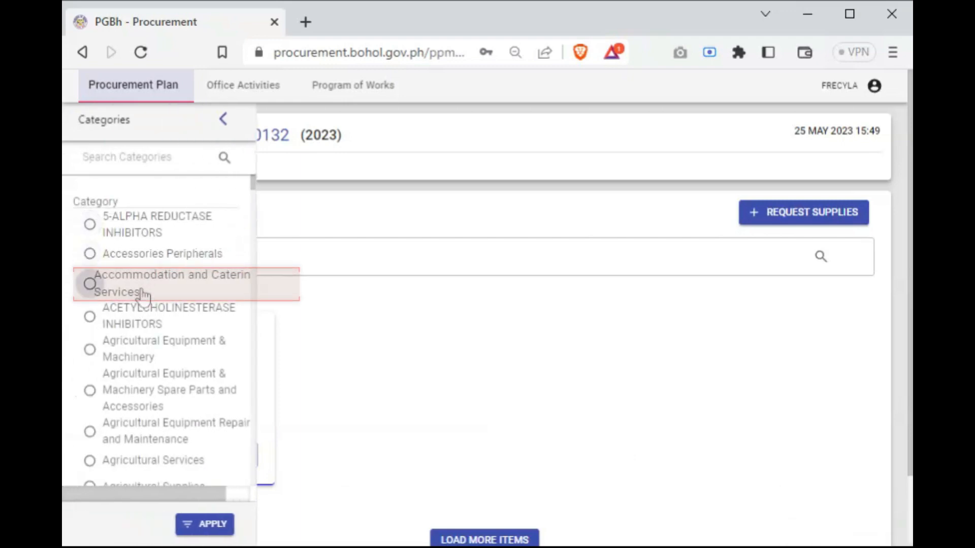
click(205, 524)
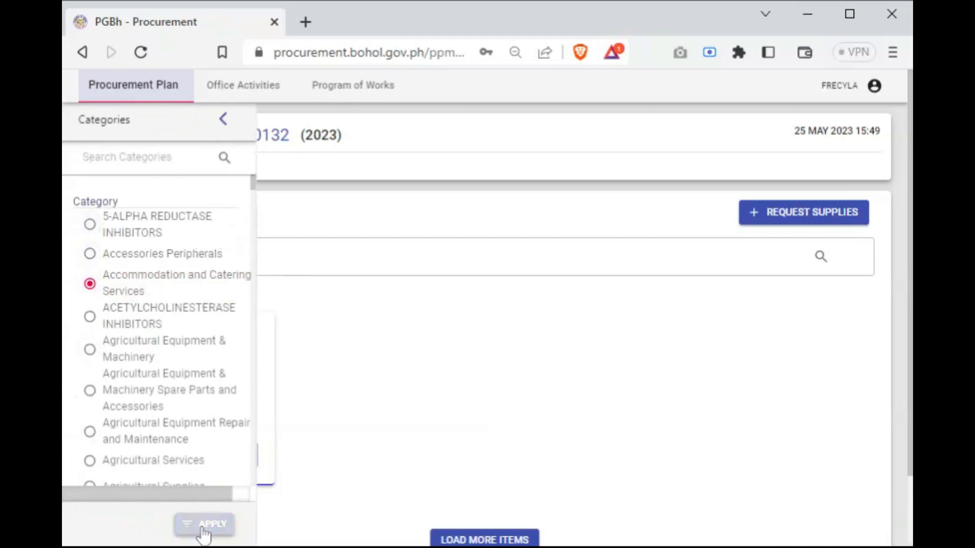
scroll(272, 442, down, 5)
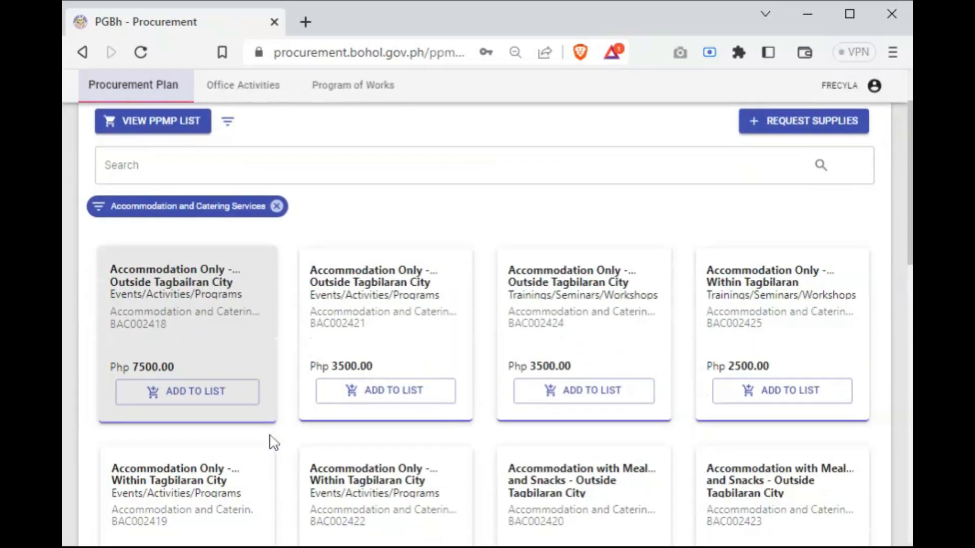
scroll(404, 436, down, 10)
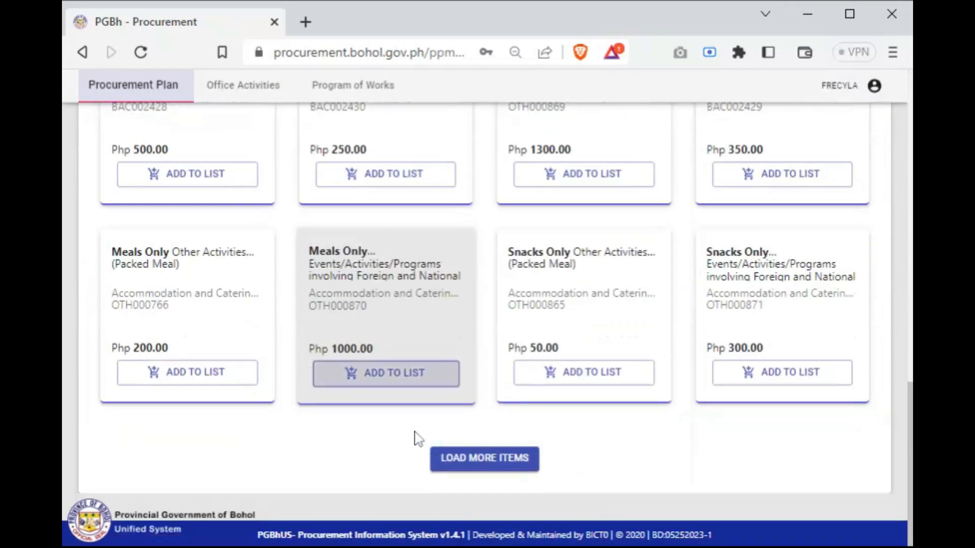
click(480, 459)
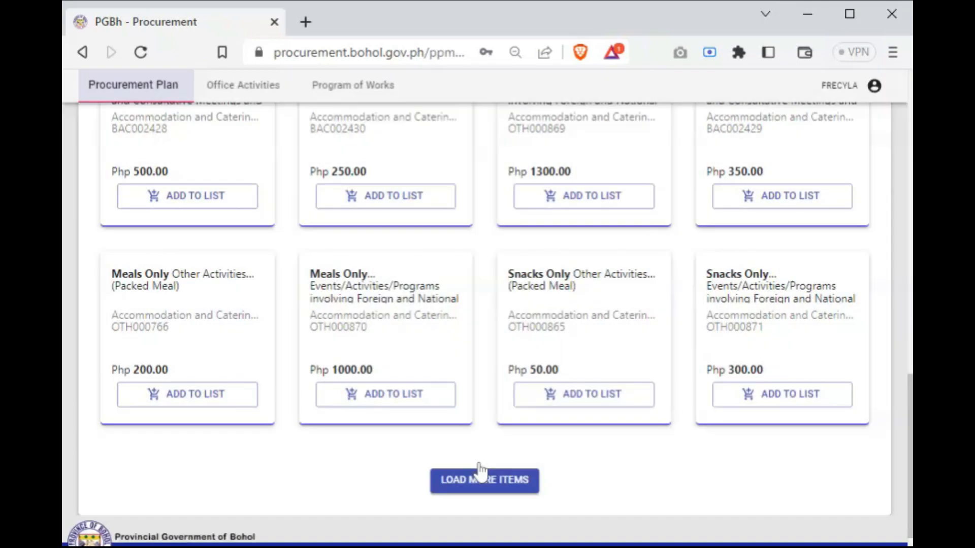
scroll(483, 470, down, 7)
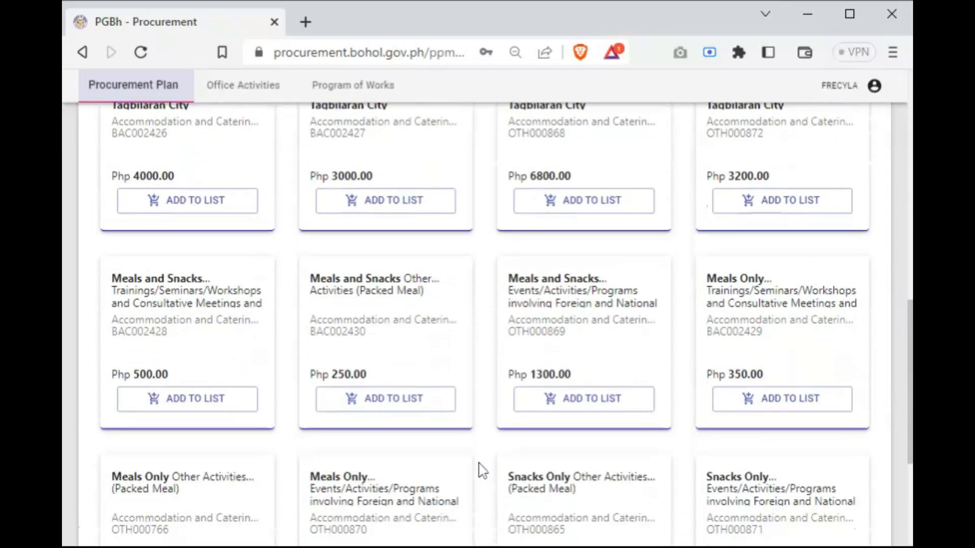
scroll(480, 469, up, 15)
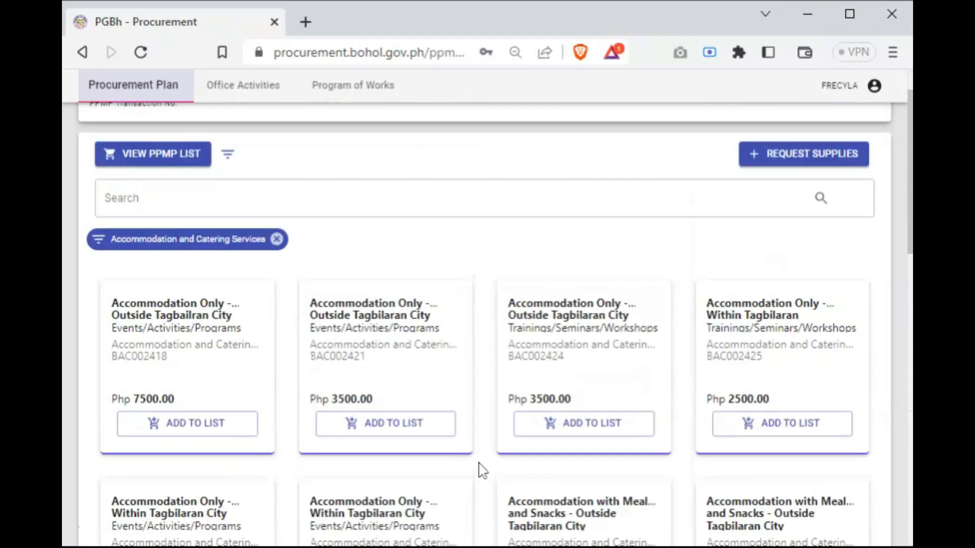
Start adding item BAC002418, Accommodation Only - Outside Tagbailran City, with Alternative Mode procurement and the Direct Contracting subcategory
click(184, 436)
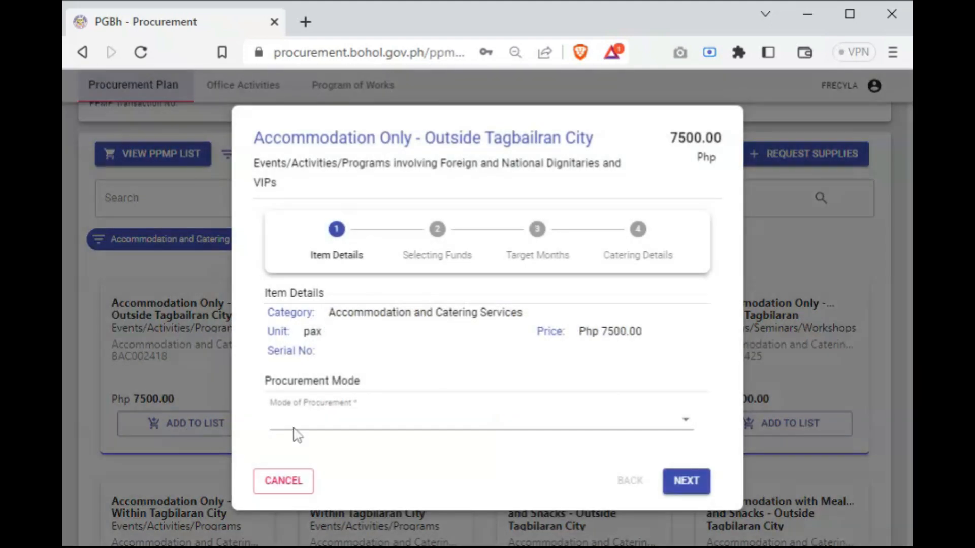
click(366, 427)
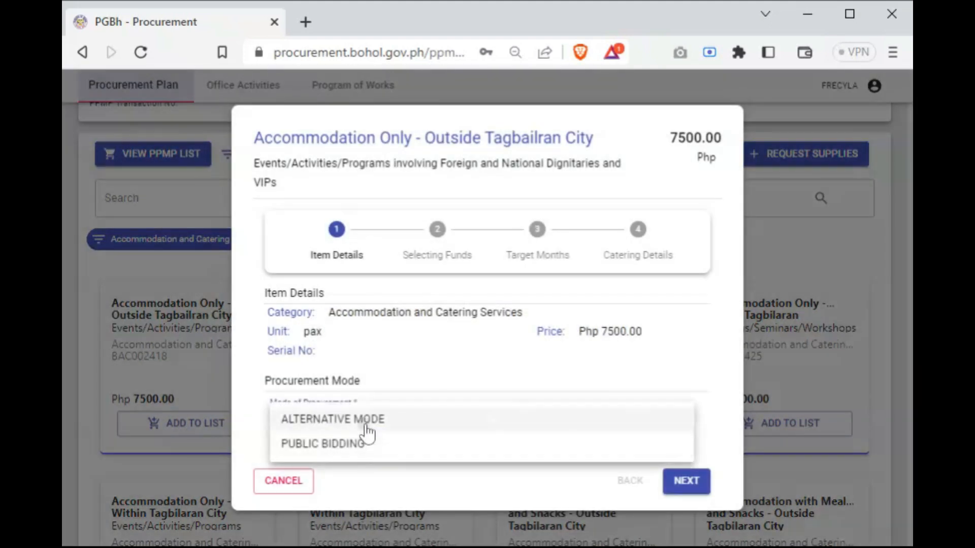
click(365, 428)
click(374, 443)
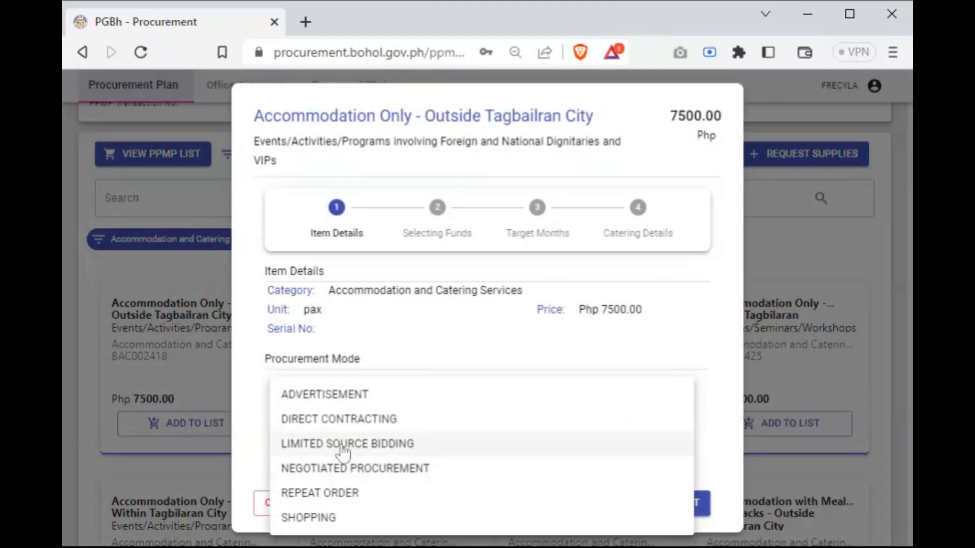
click(349, 420)
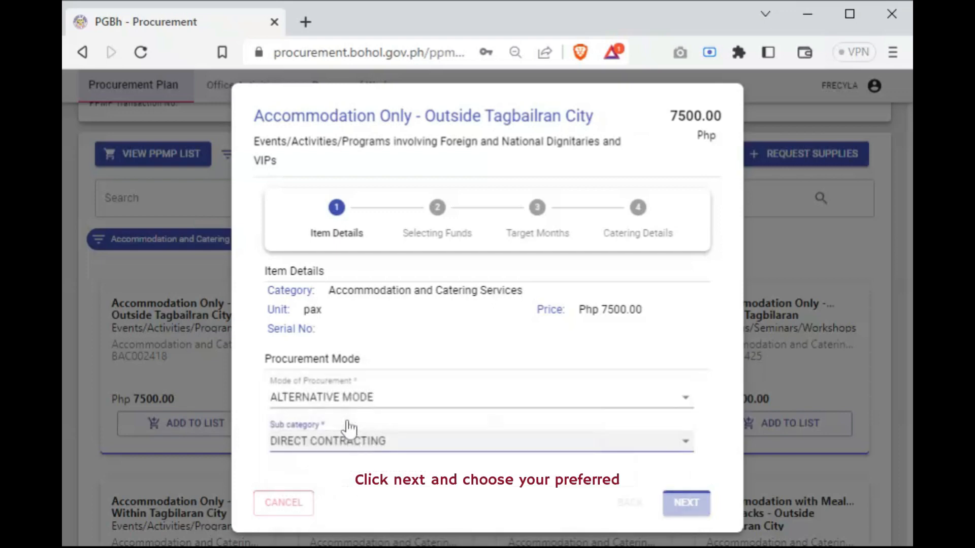
click(699, 505)
Fund the accommodation item from account code (50202010) Training Expenses, and set its March target to 35 pax
click(685, 373)
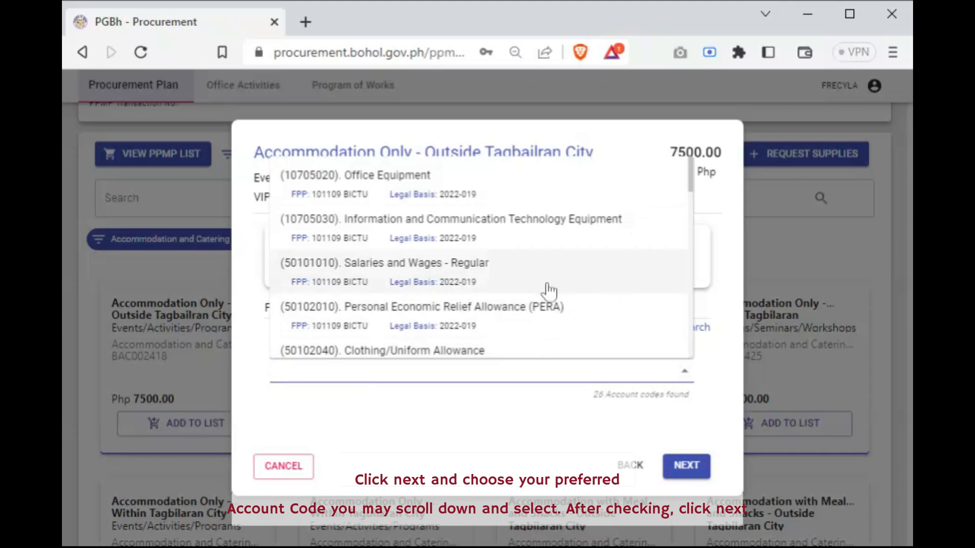
scroll(549, 292, down, 3)
scroll(548, 292, up, 3)
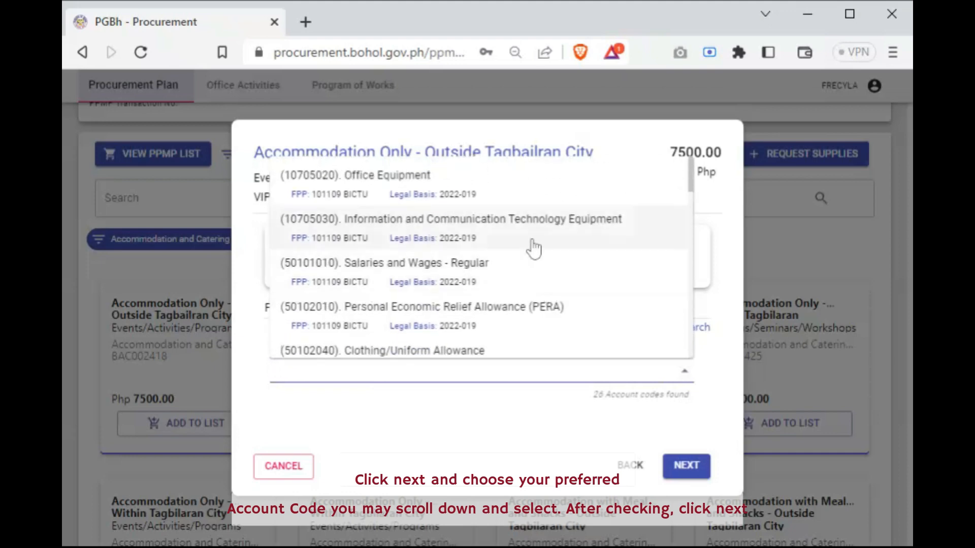
scroll(533, 254, down, 4)
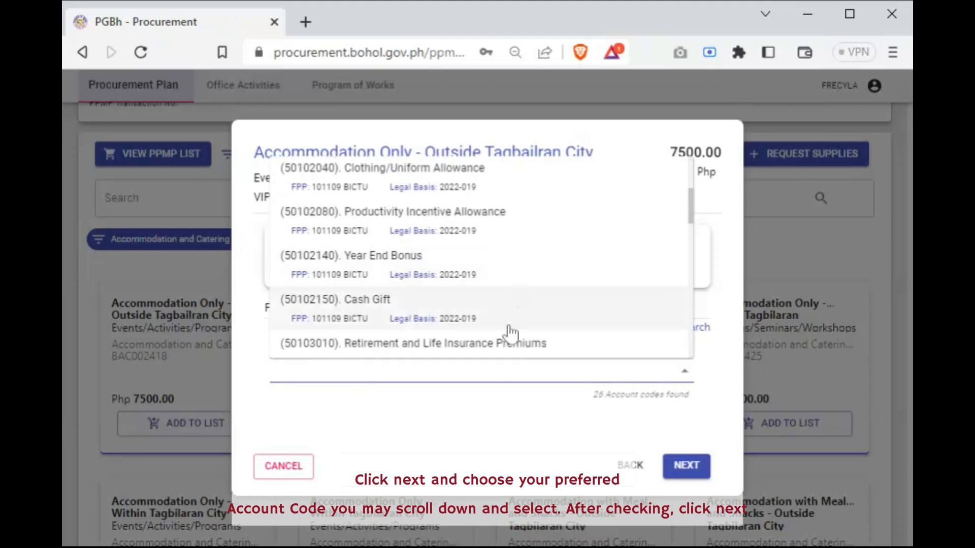
scroll(508, 331, down, 5)
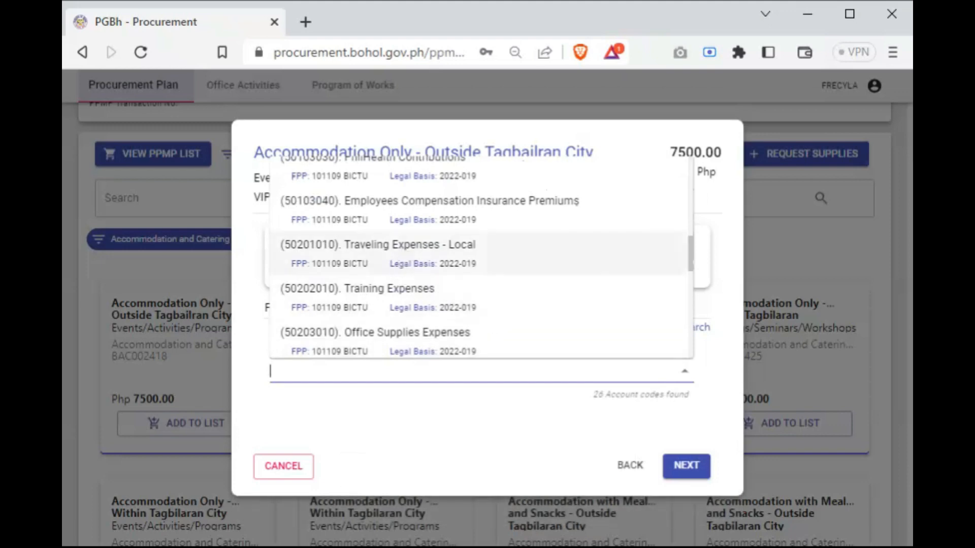
click(397, 293)
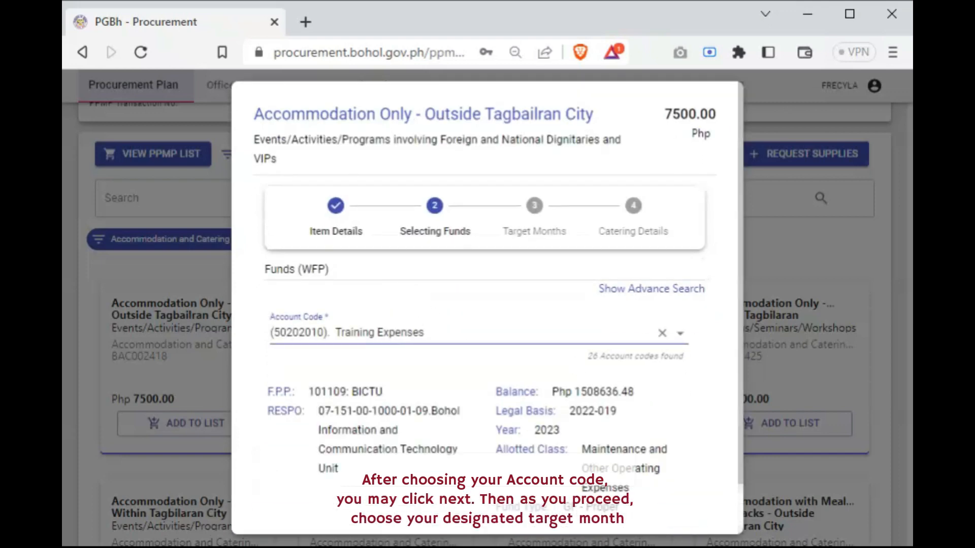
scroll(612, 382, down, 1)
click(681, 506)
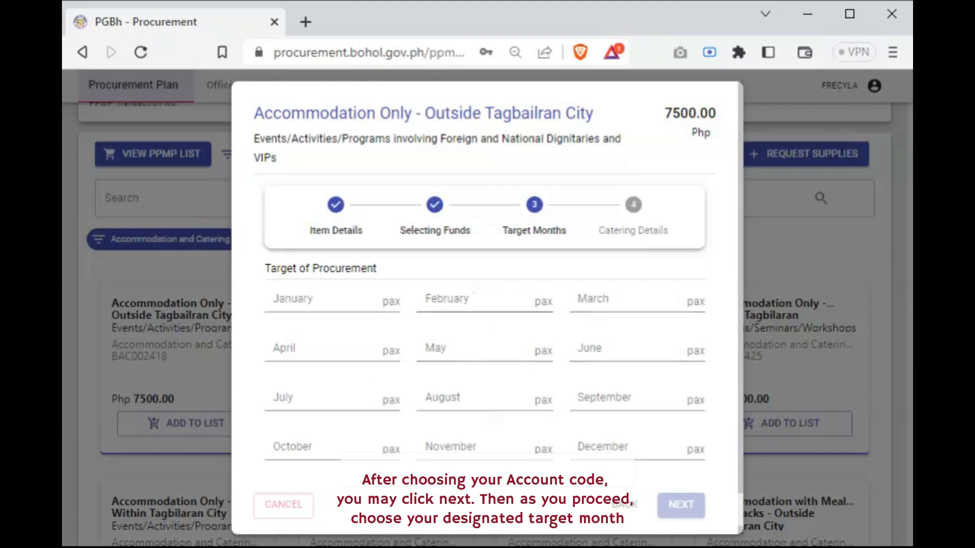
click(625, 304)
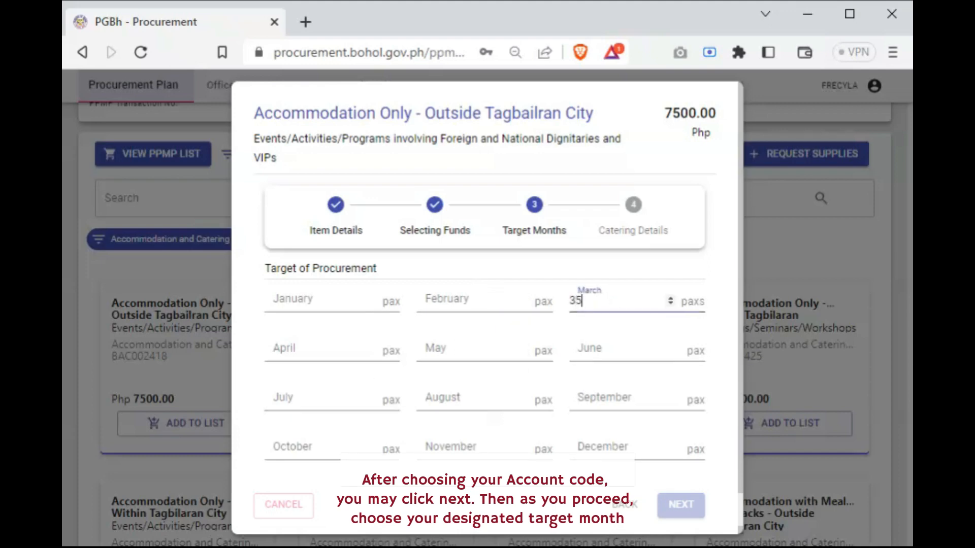
click(681, 505)
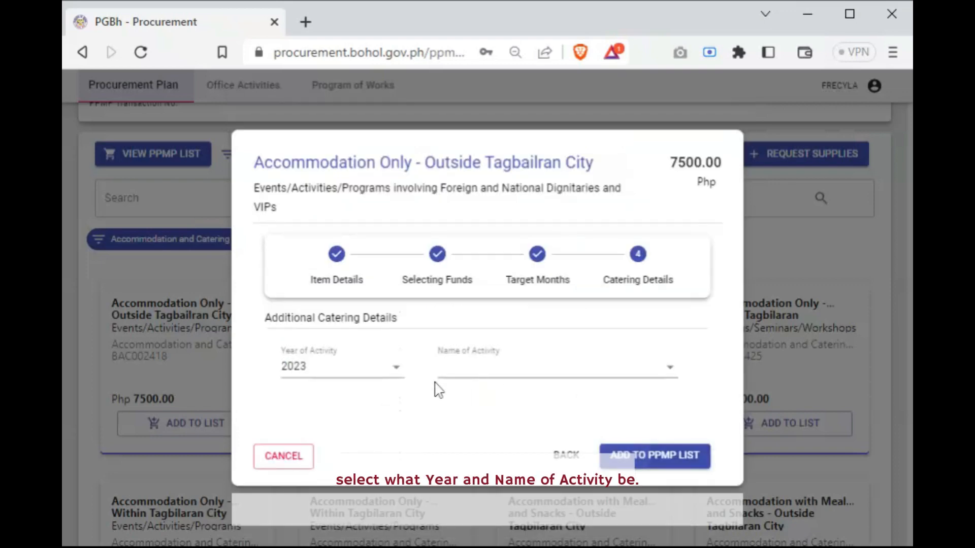
click(399, 369)
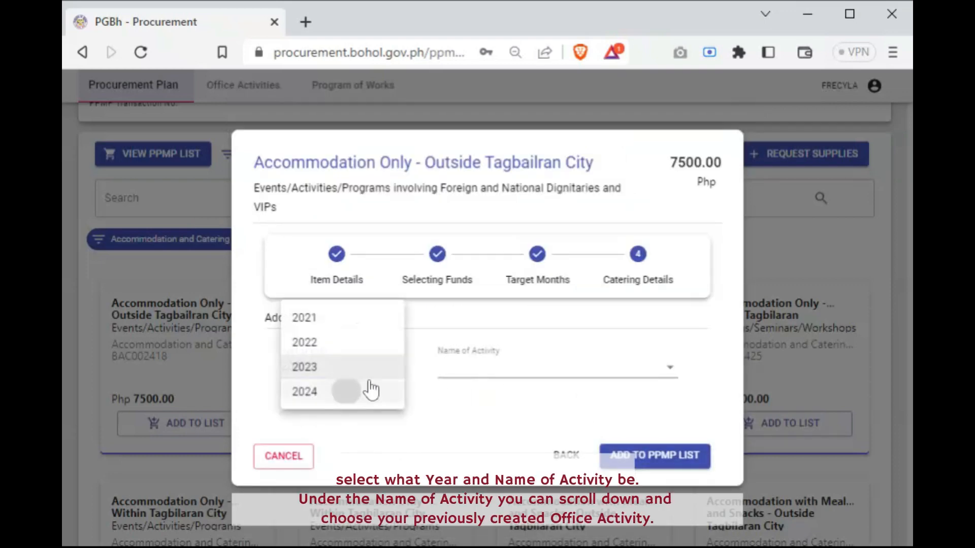
click(371, 390)
click(477, 374)
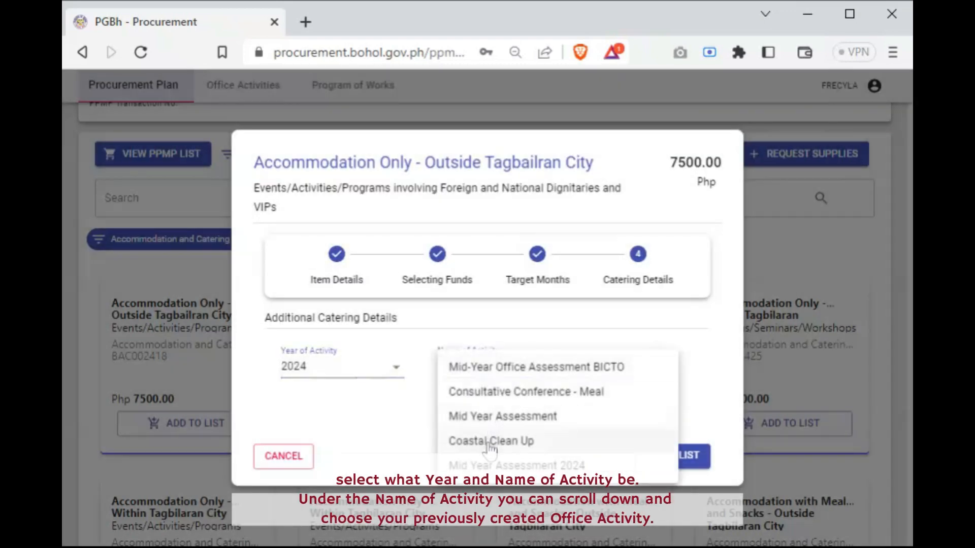
click(395, 378)
click(398, 372)
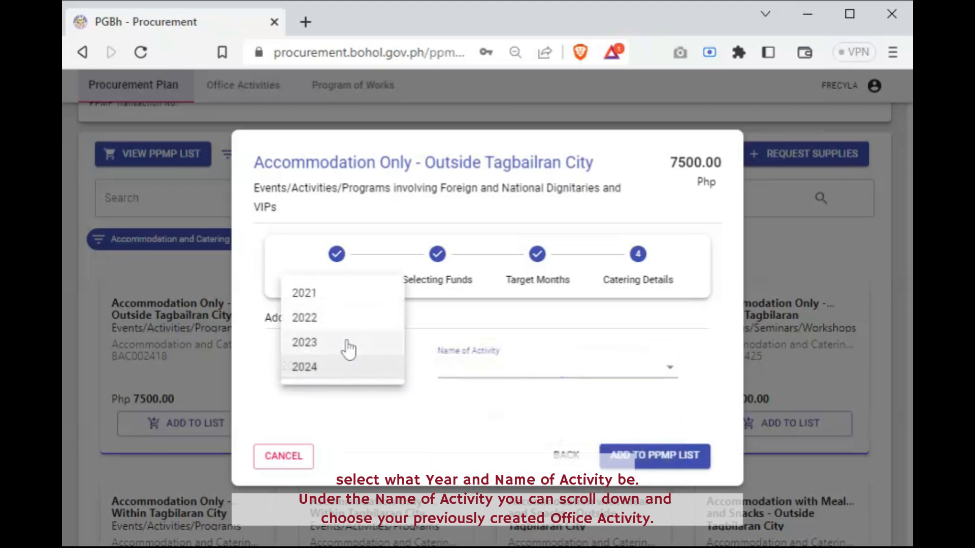
click(349, 349)
Assign the BICTO Mid-Year Assessment activity to the accommodation item, and add the item to the PPMP list
click(546, 371)
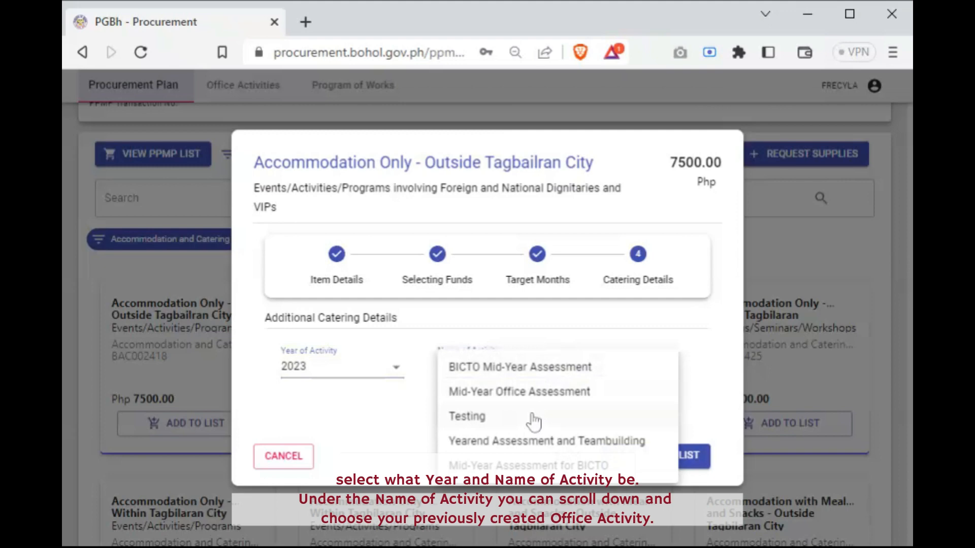
click(543, 368)
scroll(611, 457, down, 2)
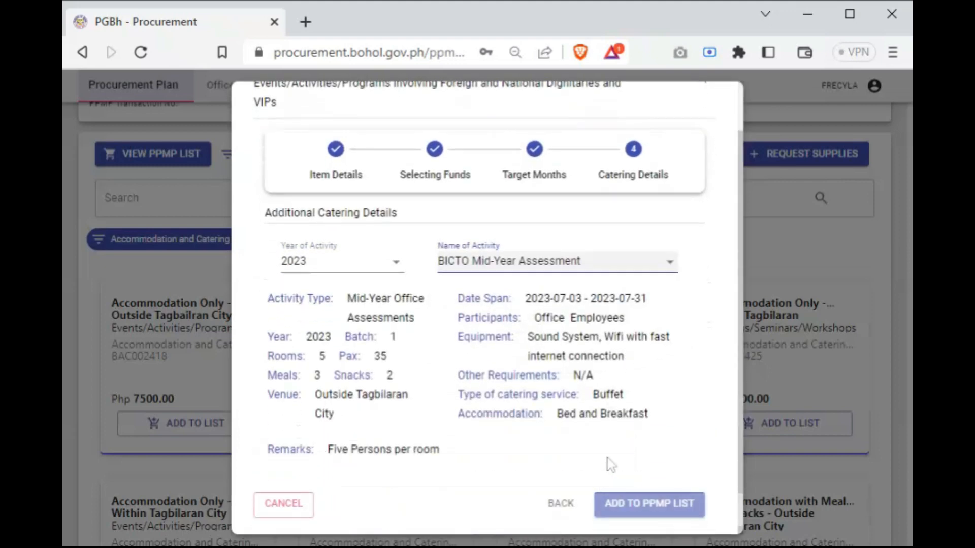
click(620, 508)
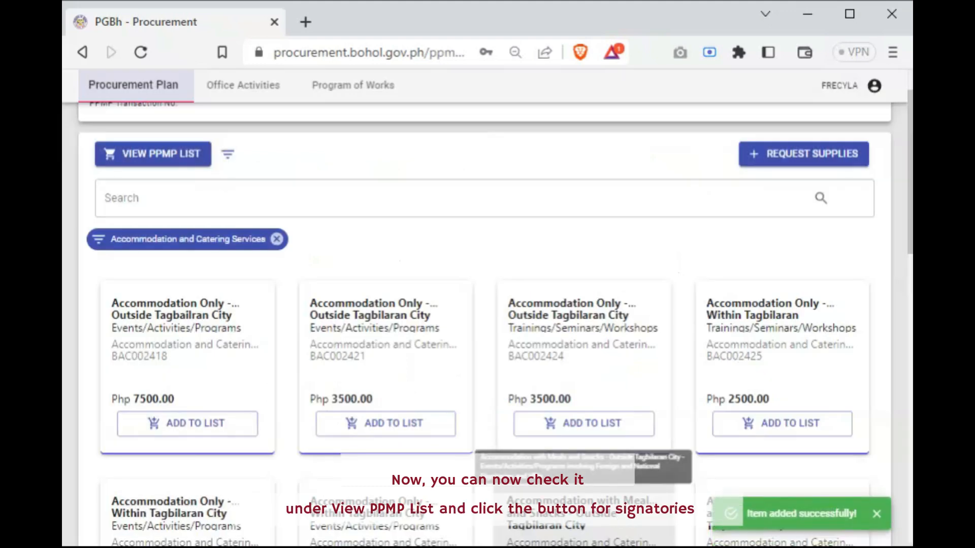
Review the Office Catering PPMP list, checking the accommodation item's quantity, costs and procurement mode
click(179, 155)
scroll(351, 390, down, 3)
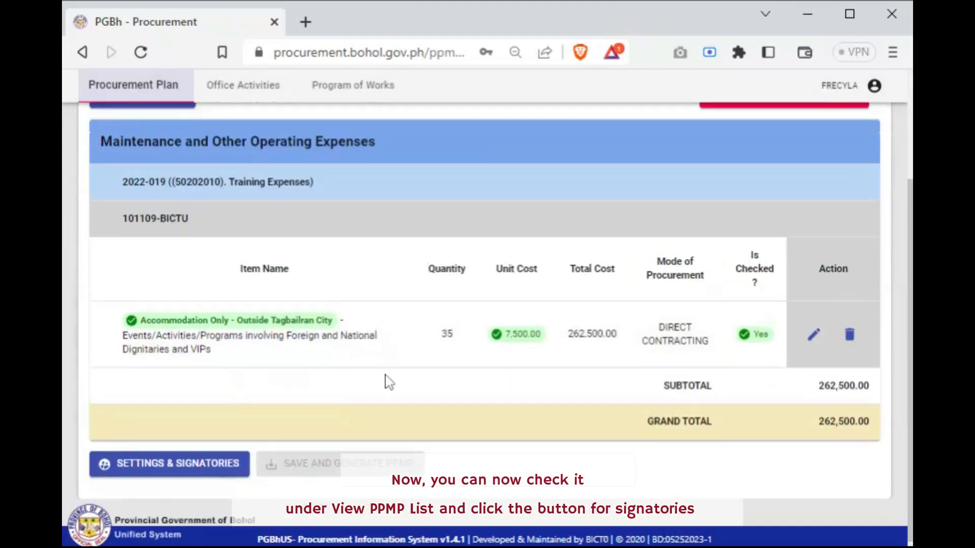
scroll(386, 381, up, 3)
scroll(386, 381, down, 2)
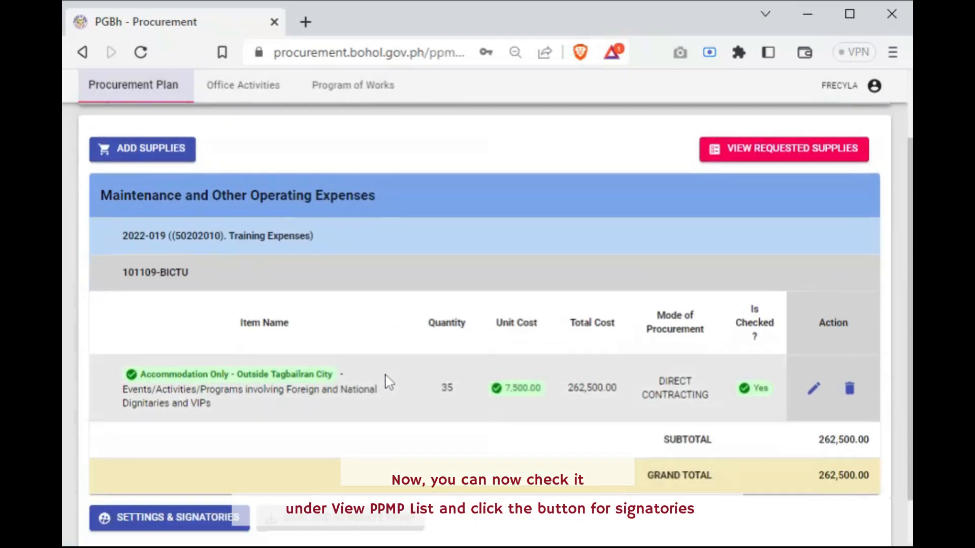
scroll(385, 380, up, 2)
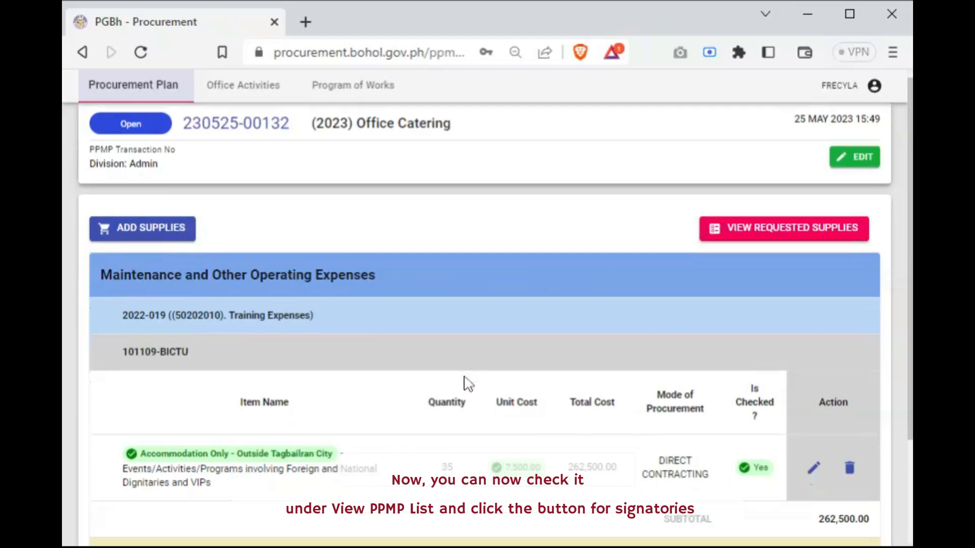
scroll(468, 383, down, 3)
Exclude the 10% provision for inflation and the 10% contingency in the Office Catering PPMP settings
click(208, 458)
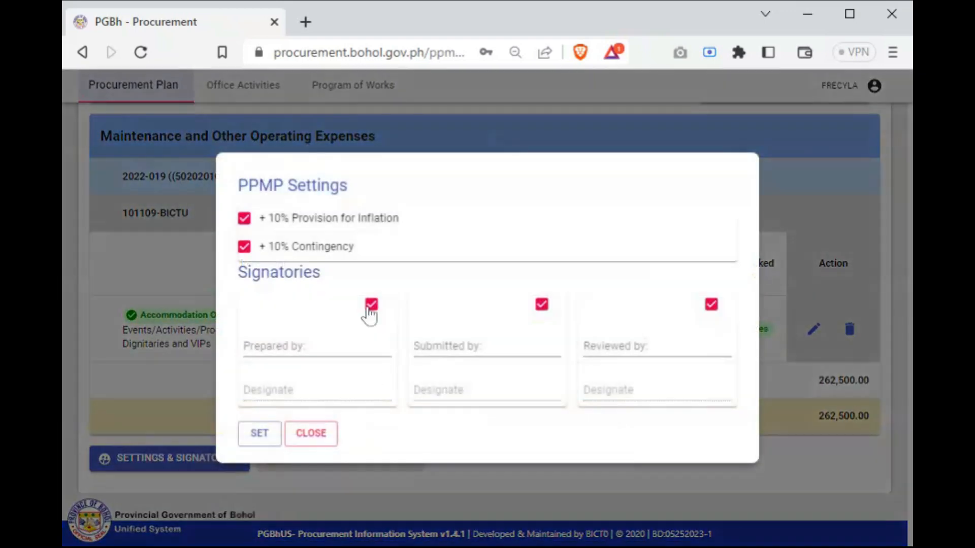
click(244, 247)
click(245, 219)
Set the signatories: Administrative Officer as preparer, Head of Office as submitter and Provincial Budget Officer as reviewer
click(335, 348)
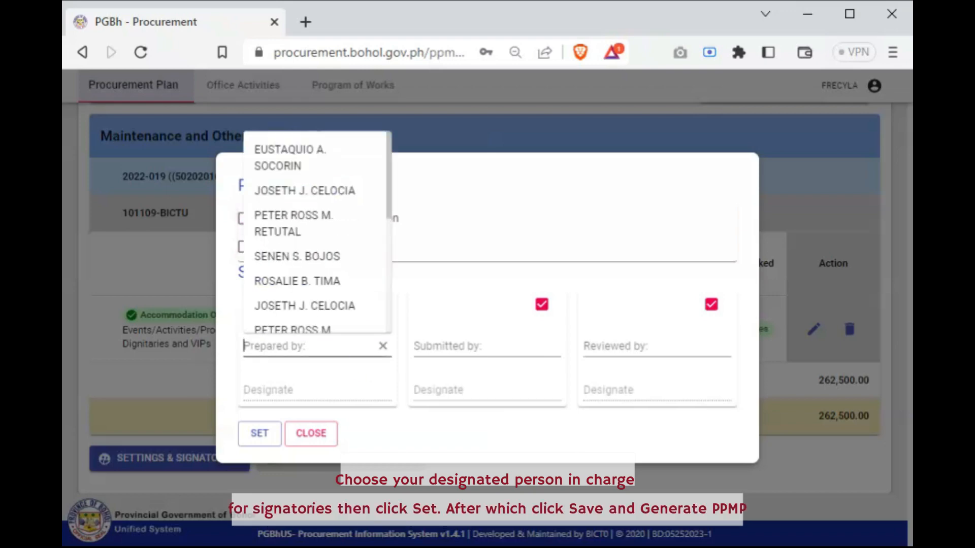
click(303, 283)
click(467, 347)
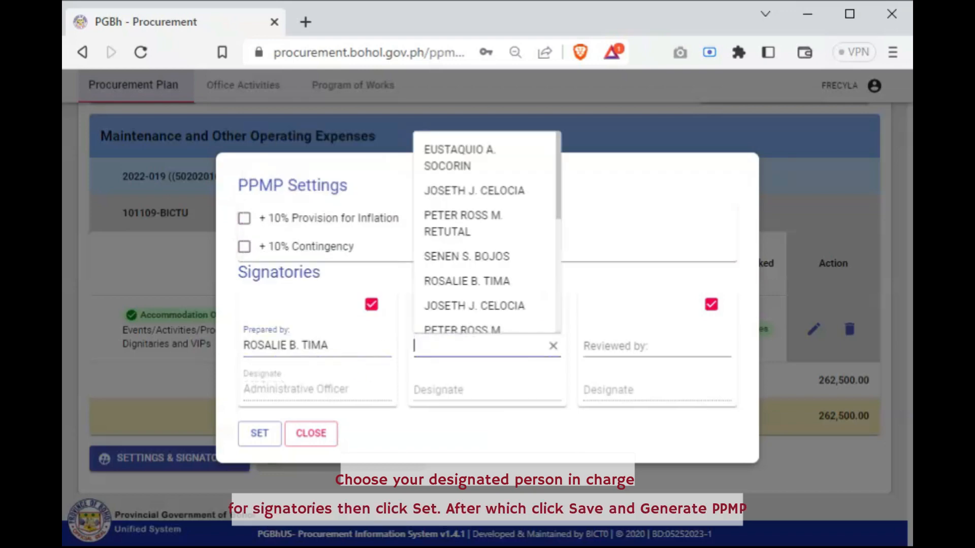
click(471, 258)
click(630, 347)
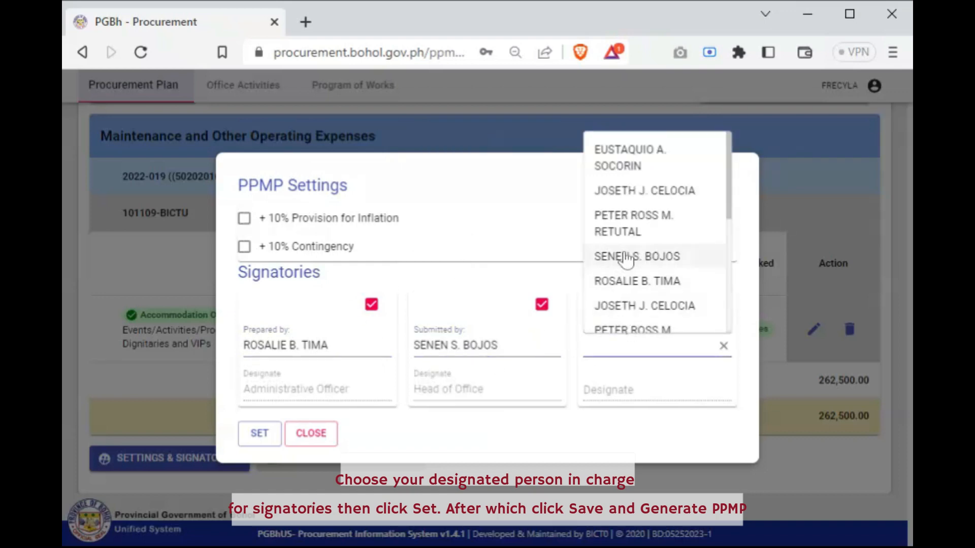
click(630, 229)
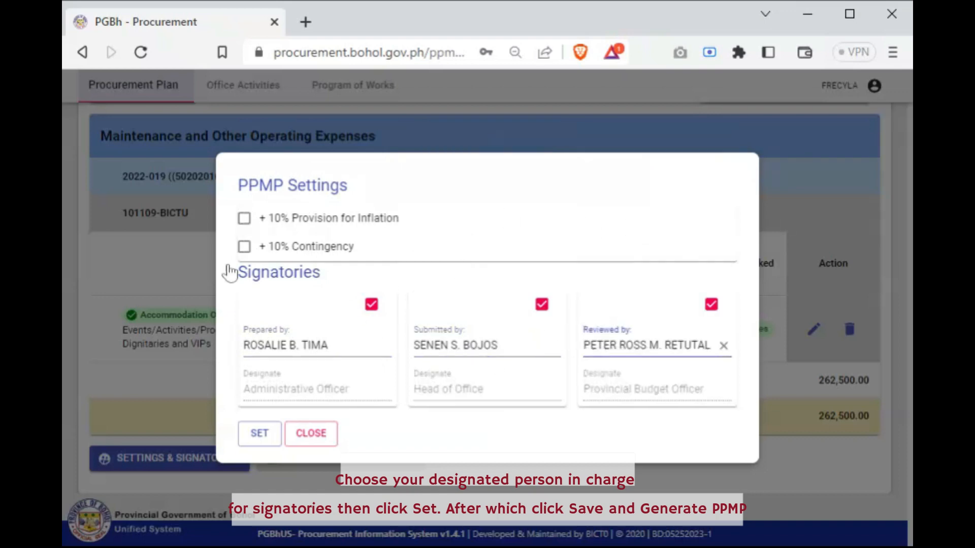
click(260, 434)
Save and generate the Office Catering PPMP
scroll(472, 436, up, 2)
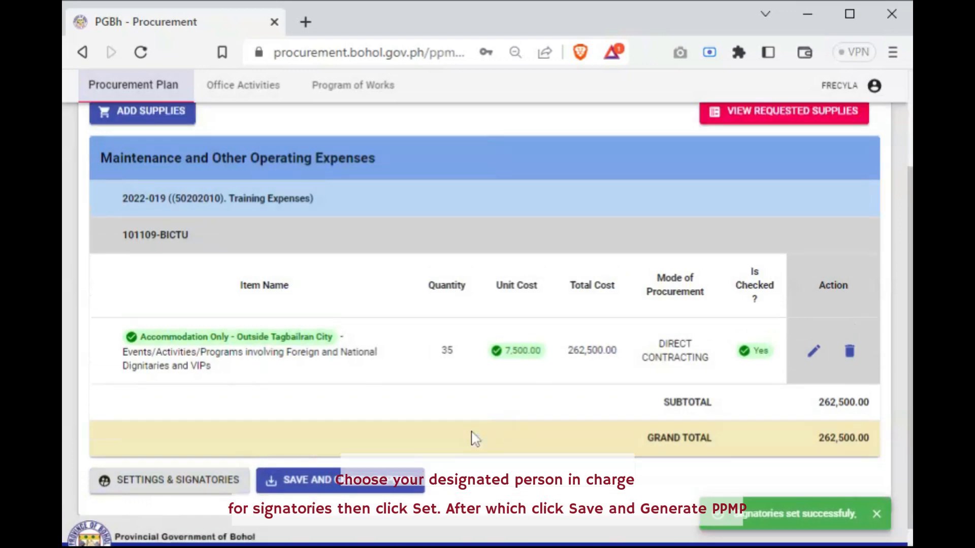
scroll(473, 437, down, 2)
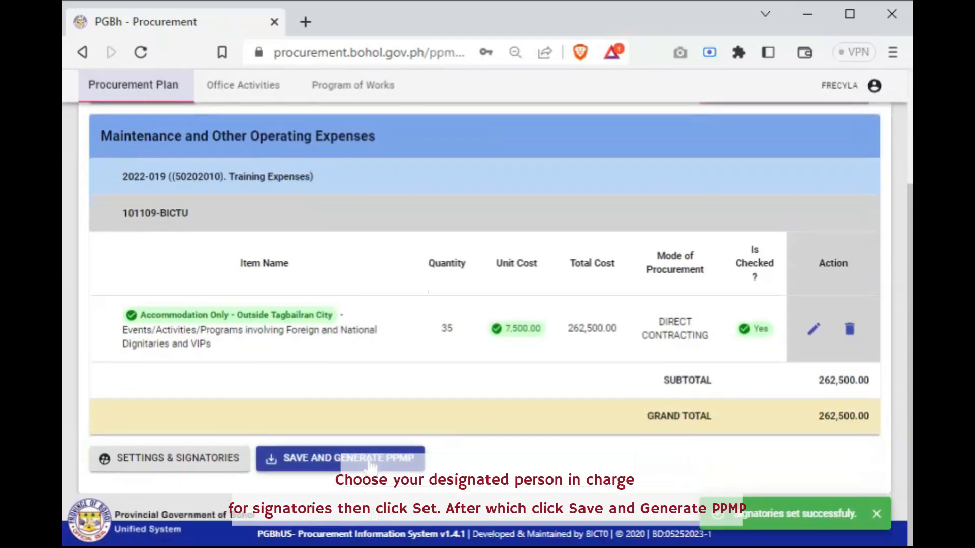
click(370, 459)
Review the generated Office Catering PPMP's items, budget and signatories, and check its print preview without printing
scroll(404, 453, up, 3)
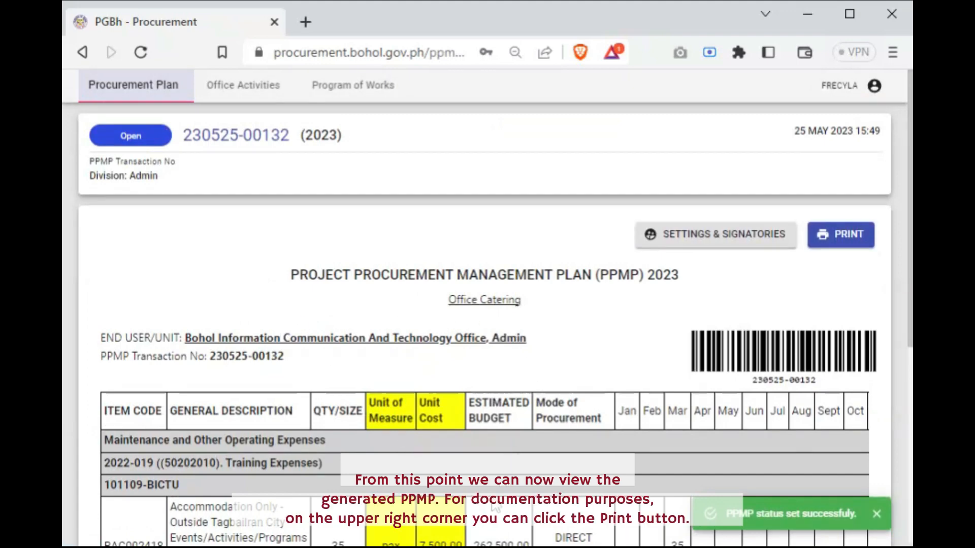
scroll(495, 507, down, 5)
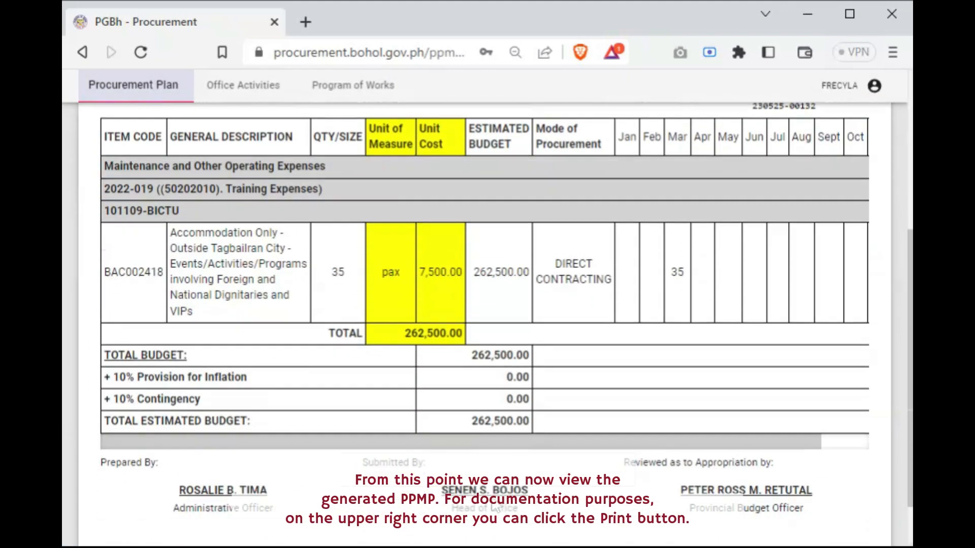
scroll(495, 507, down, 1)
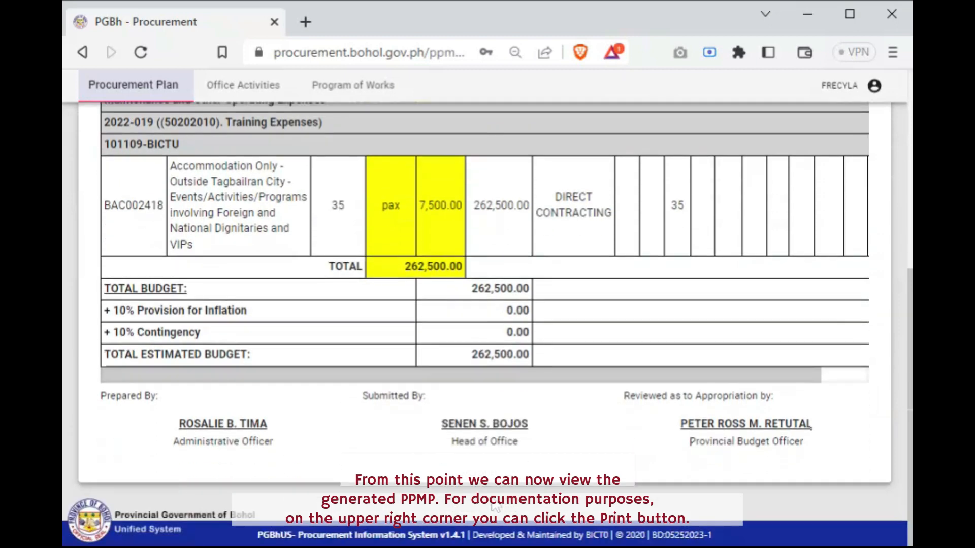
scroll(722, 219, up, 6)
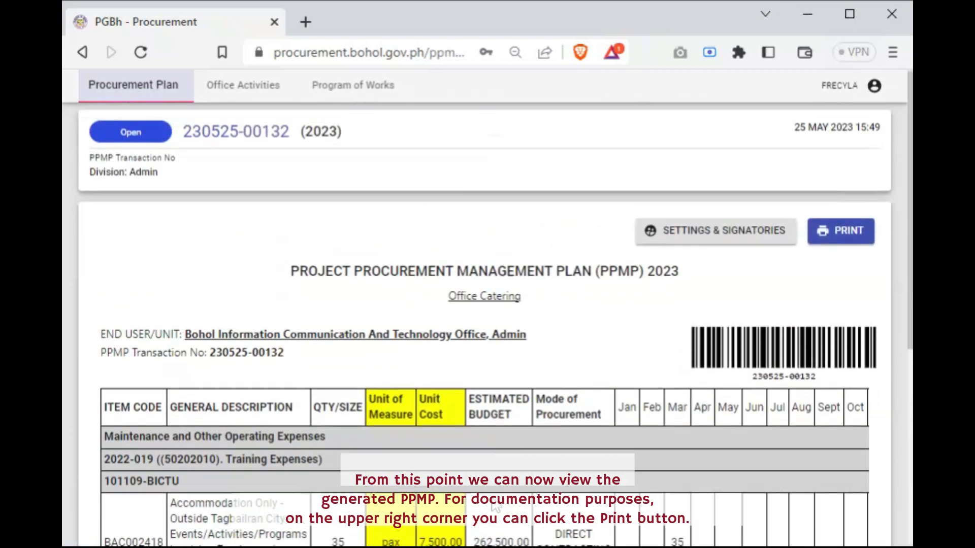
click(846, 239)
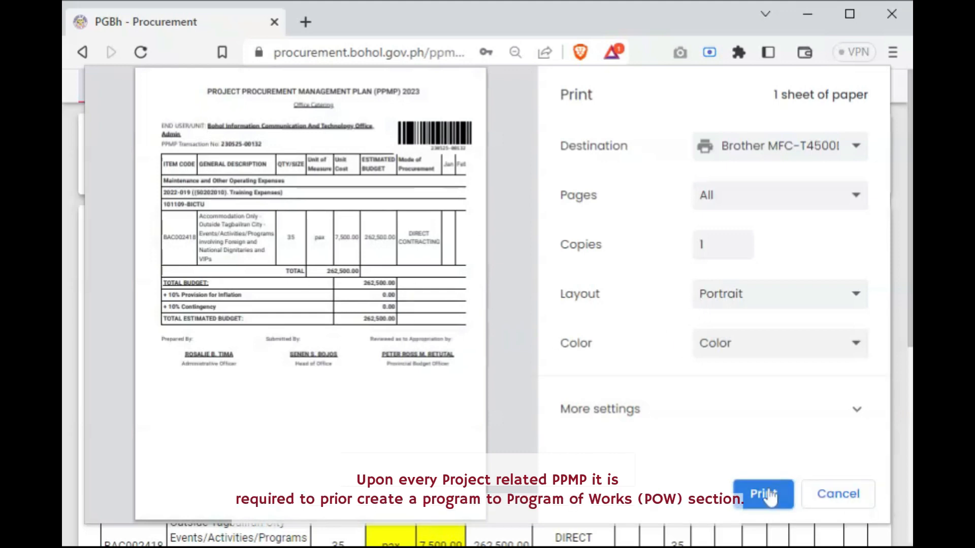
click(869, 501)
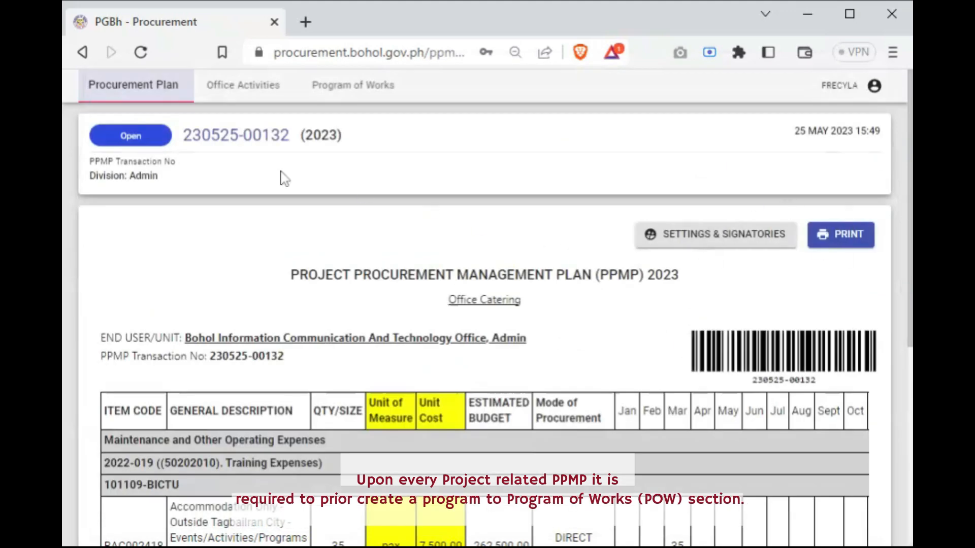
Return to the procurement plan list and check the statuses of the created PPMPs
click(157, 99)
scroll(285, 300, down, 2)
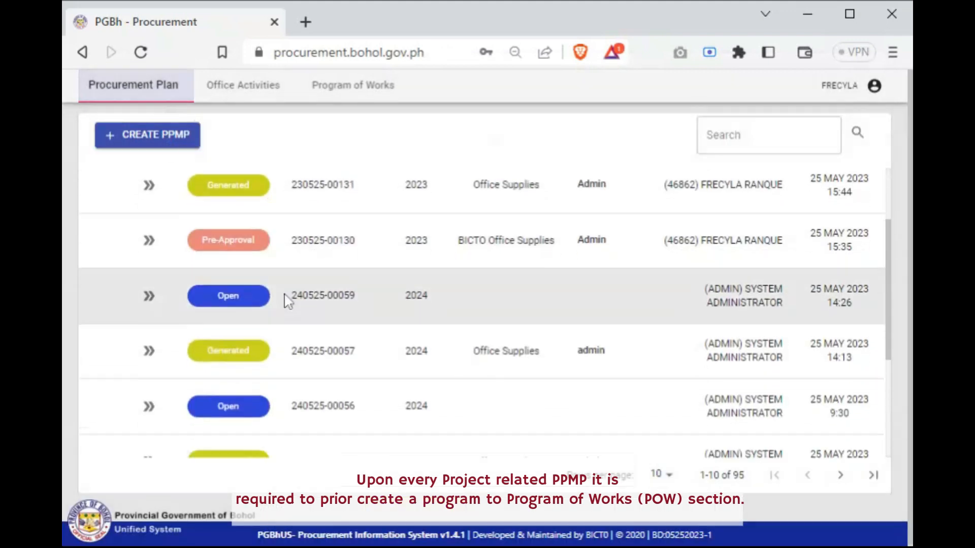
scroll(217, 234, up, 2)
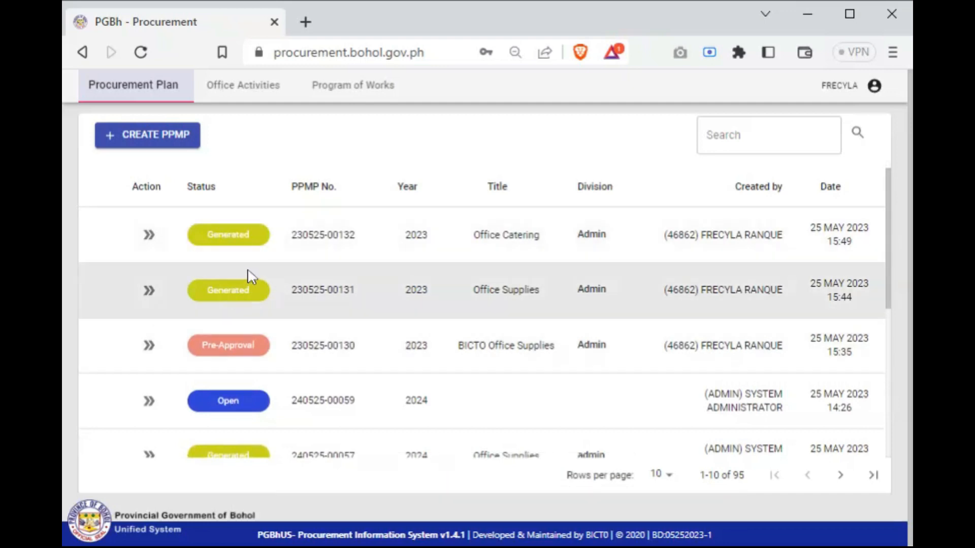
Open the Program of Works list and view the programs for 2024, and return to those for 2023
click(366, 96)
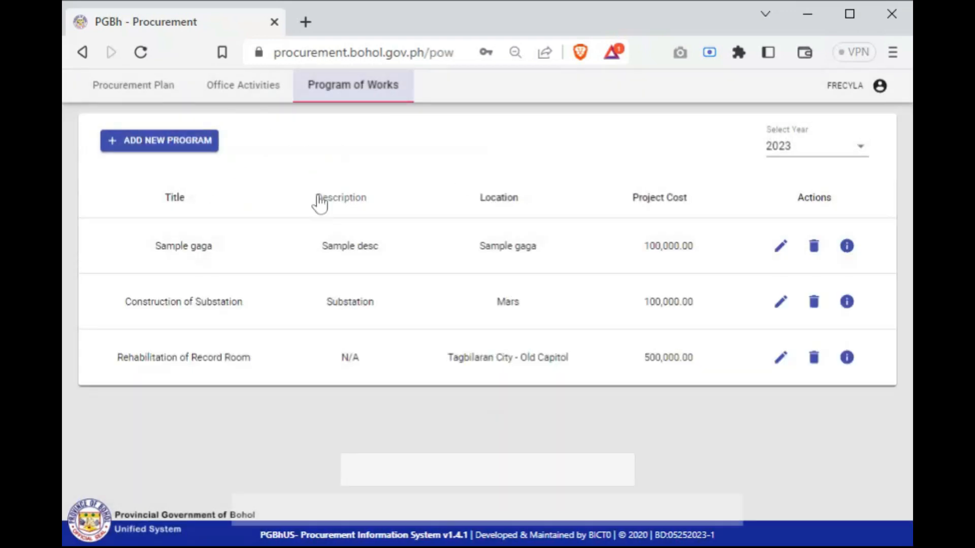
click(852, 157)
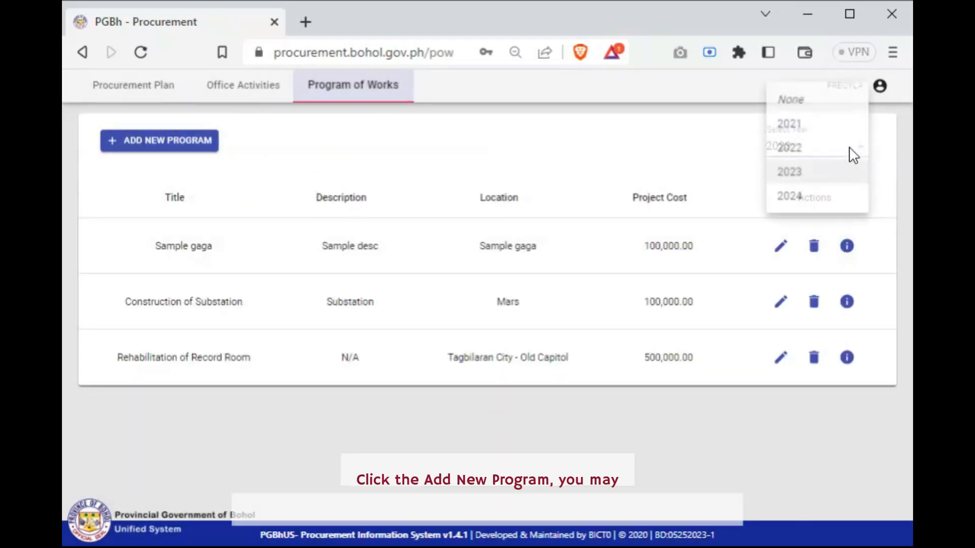
click(810, 174)
click(863, 152)
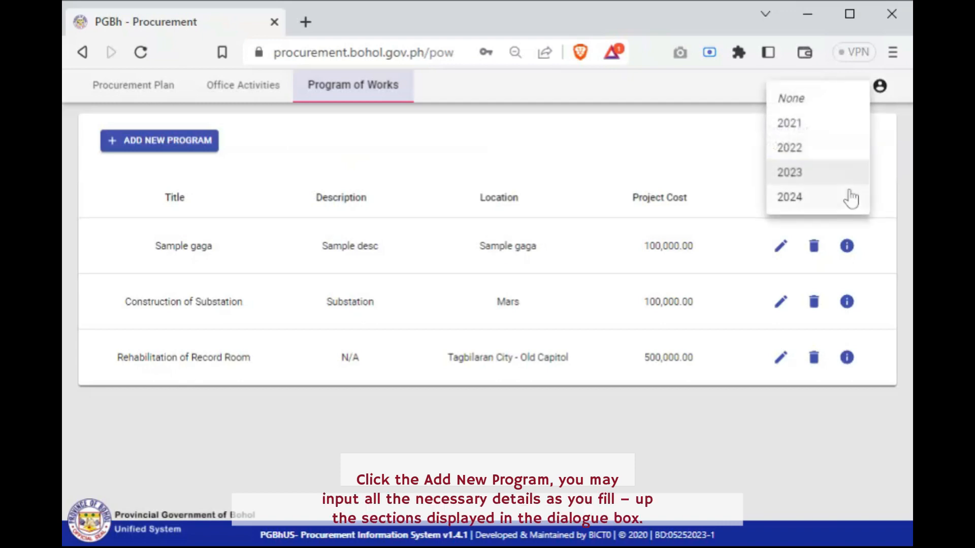
click(790, 197)
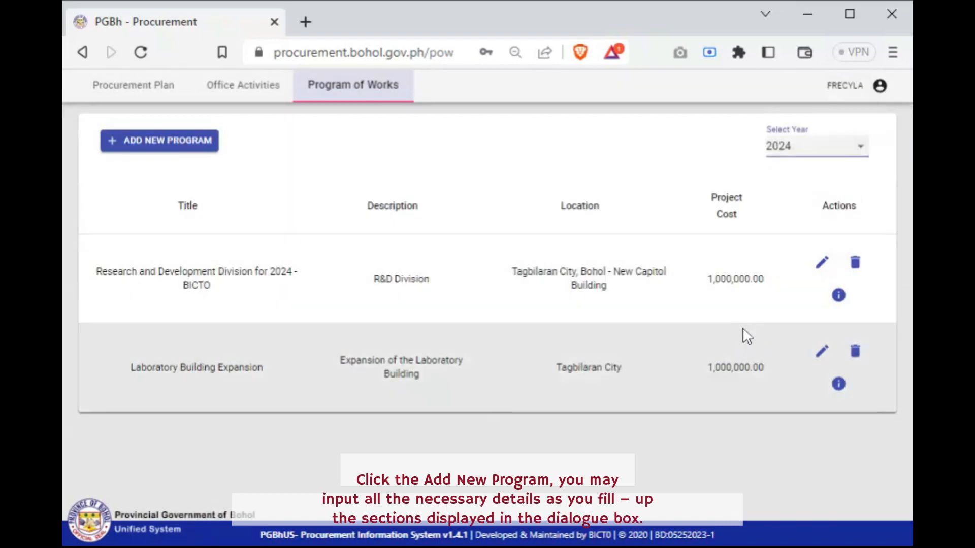
click(857, 157)
click(826, 178)
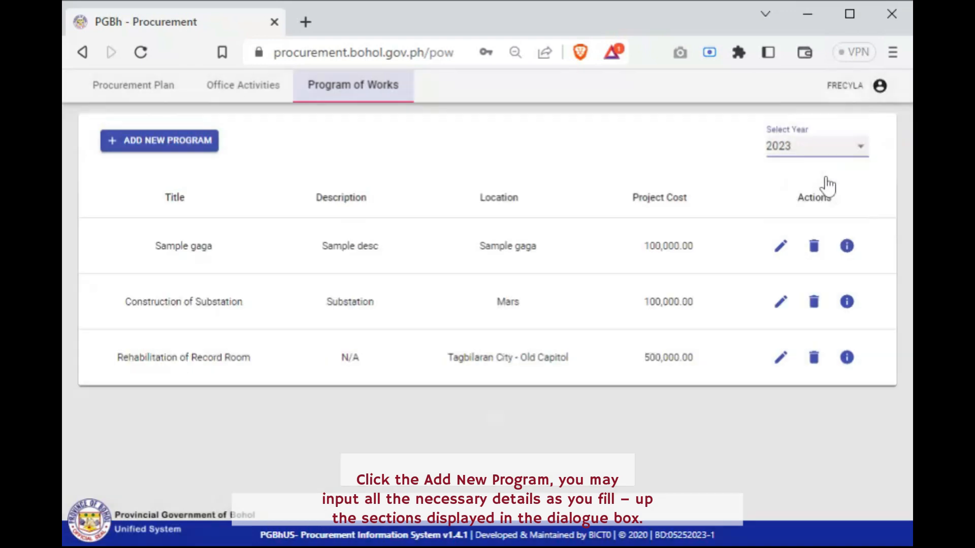
Start a new program of works titled Laboratory Expansion, with the description Expansion of the Laboratory Building
click(171, 141)
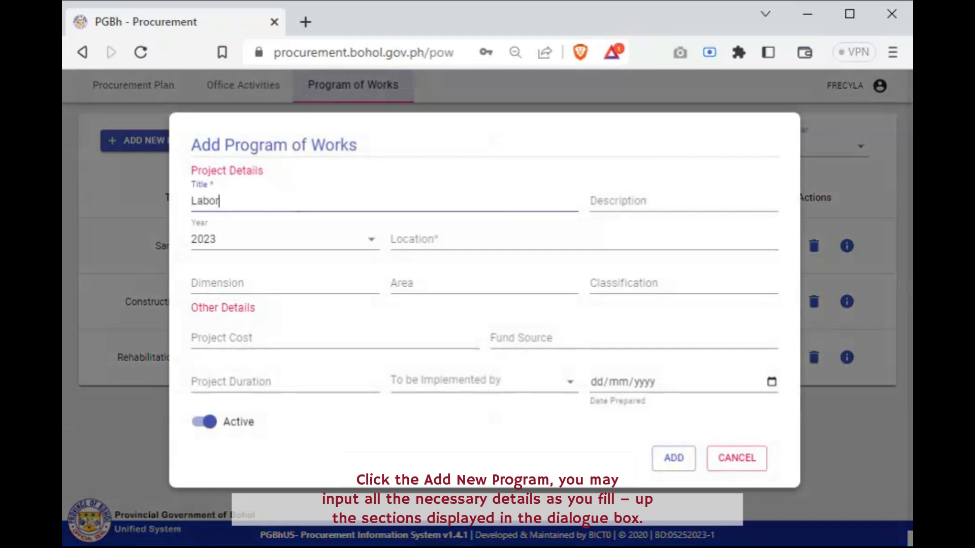
text(Laboratory Expansion)
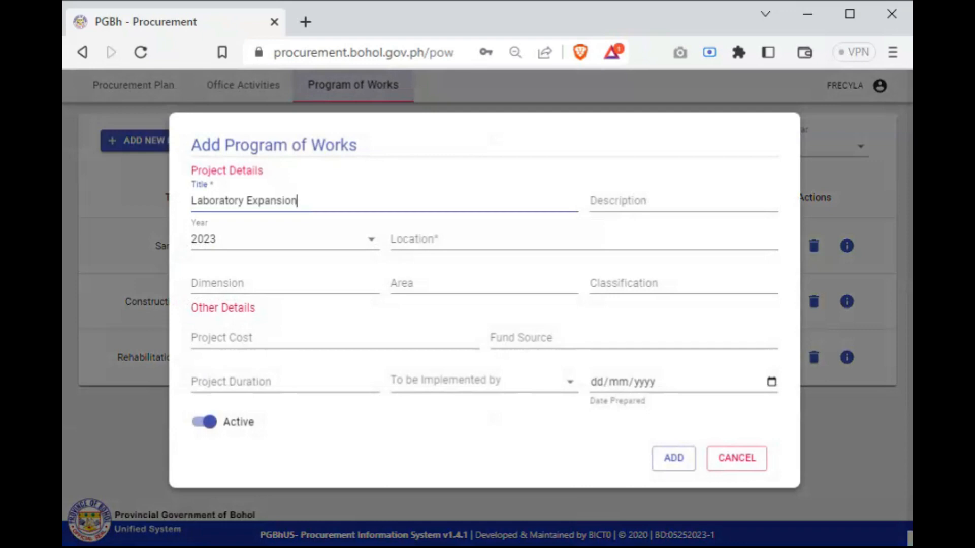
click(638, 198)
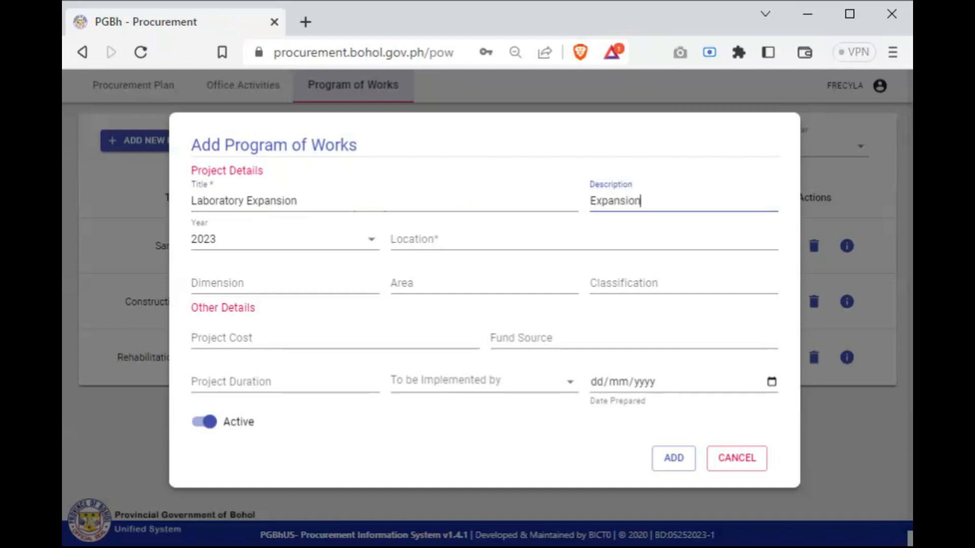
click(724, 267)
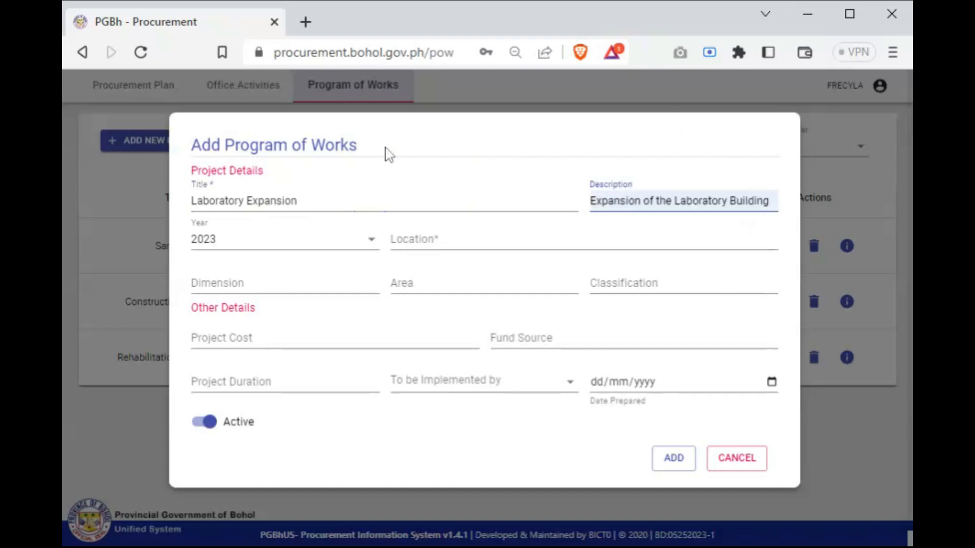
Set the new program's year to 2023 and its location to Tagbilaran City
click(360, 245)
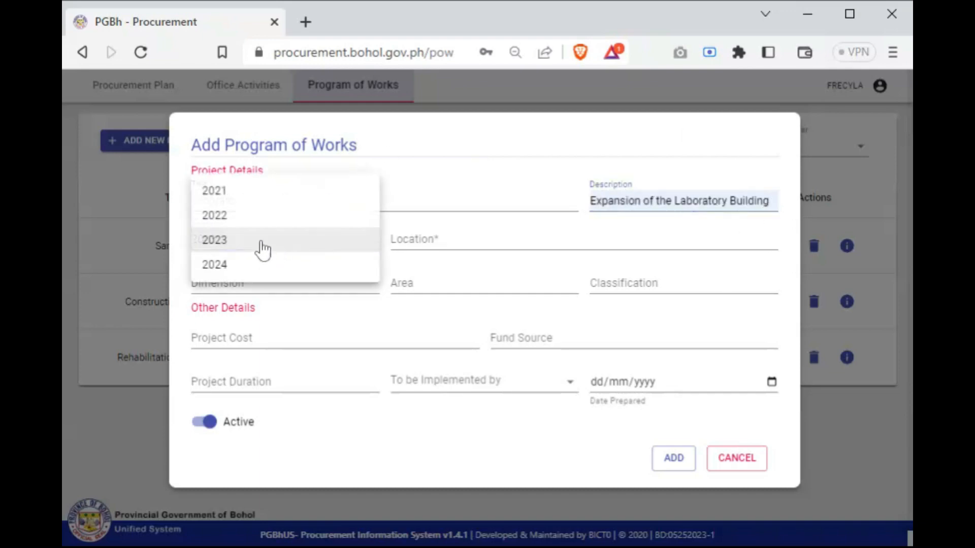
click(269, 252)
click(475, 243)
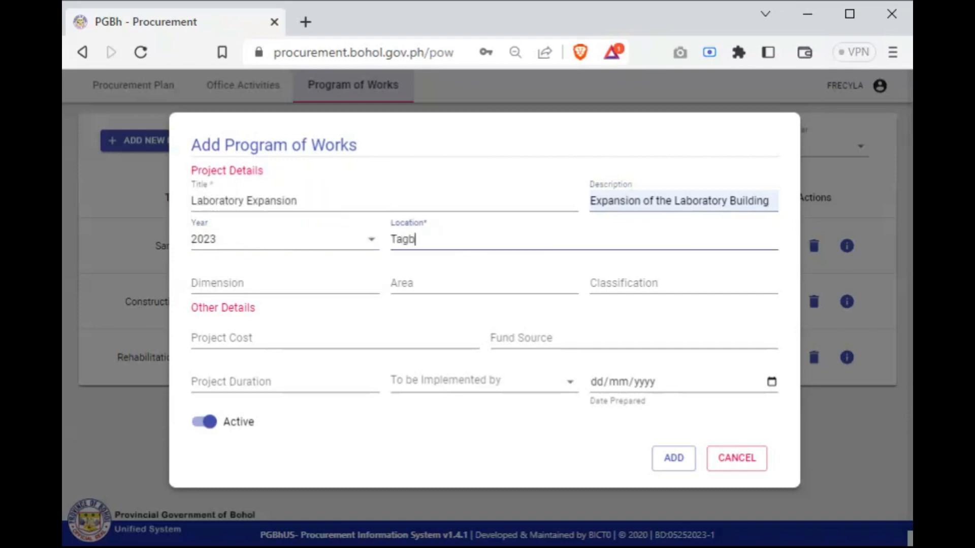
click(594, 295)
Set the program's dimension to 1000x10000x10000, its area to 1 hectare and its classification to Source of Capital
click(312, 280)
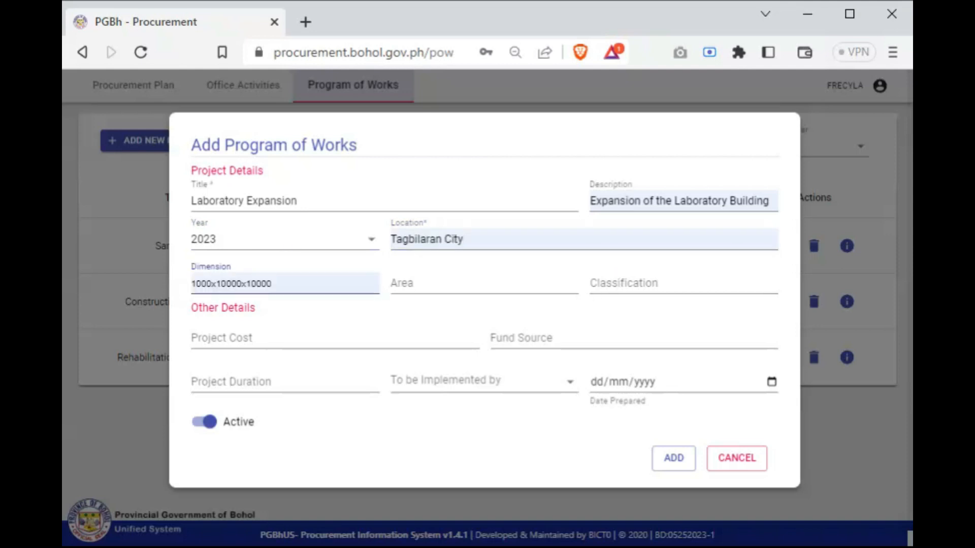
click(325, 304)
click(406, 284)
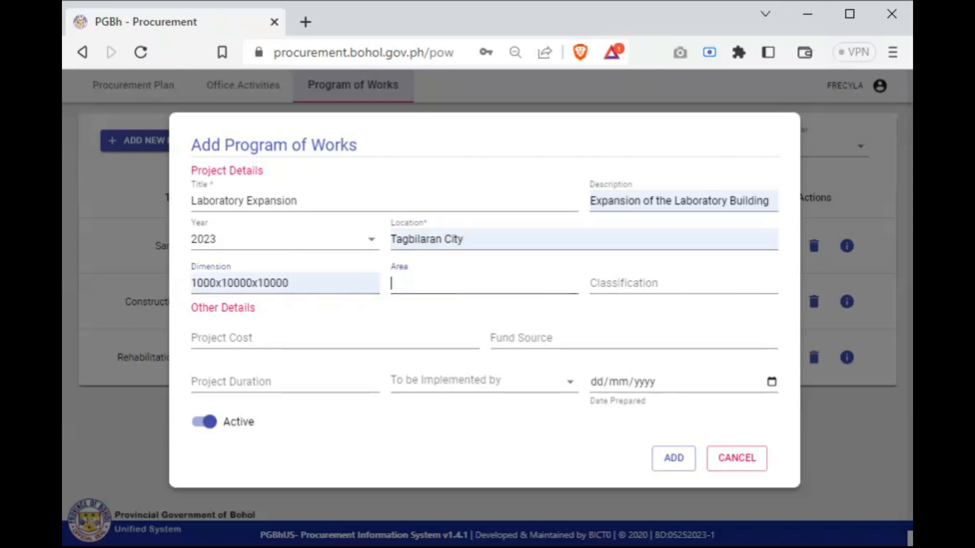
click(471, 301)
click(599, 286)
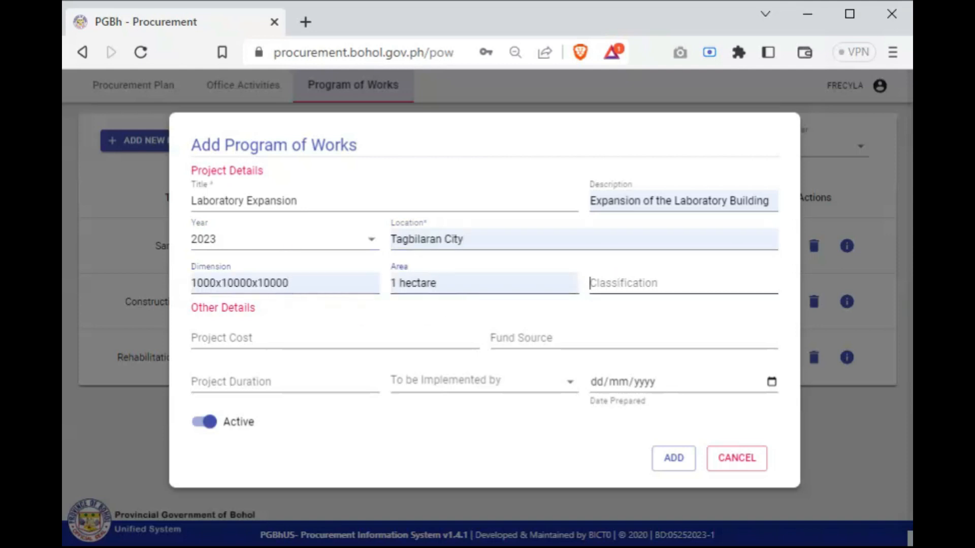
click(671, 319)
Set the project cost to 2000000.00 and the fund source to Construction Budget
click(336, 336)
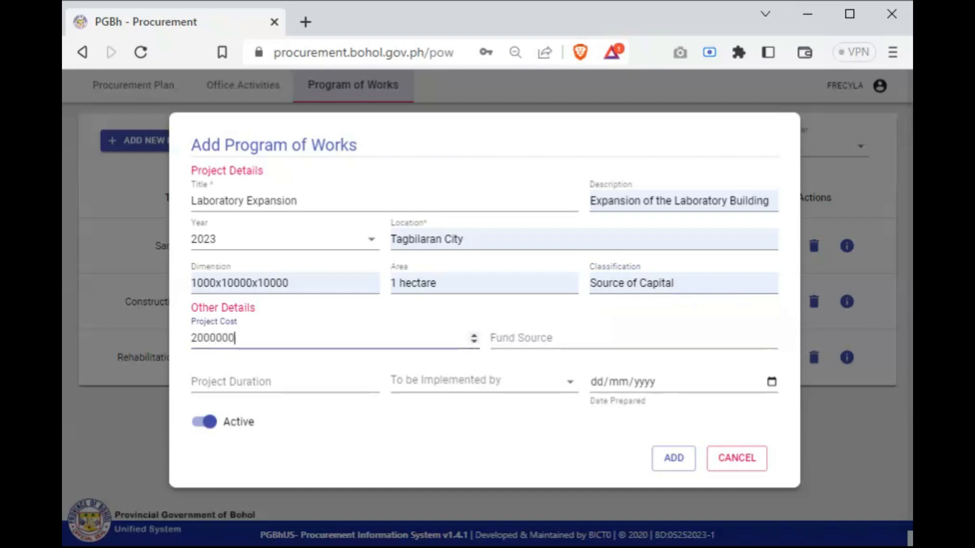
text(2000000.00)
click(559, 338)
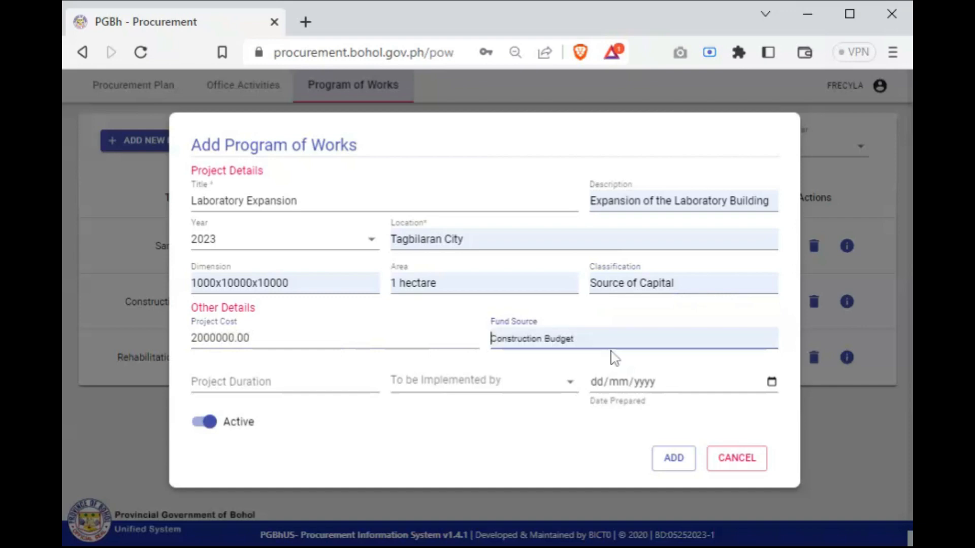
click(611, 355)
Set the project duration to May 25, 2026 and choose implementation by Contract
click(381, 392)
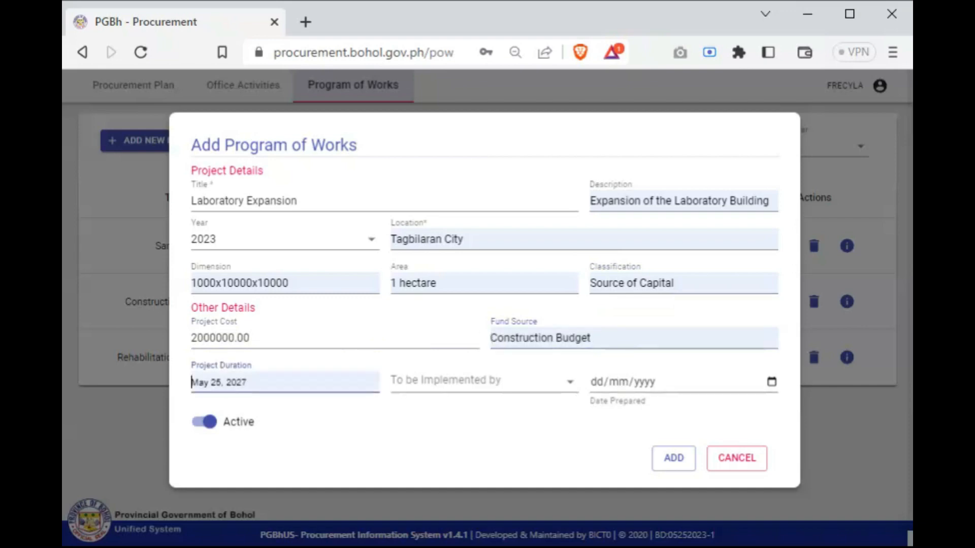
click(351, 422)
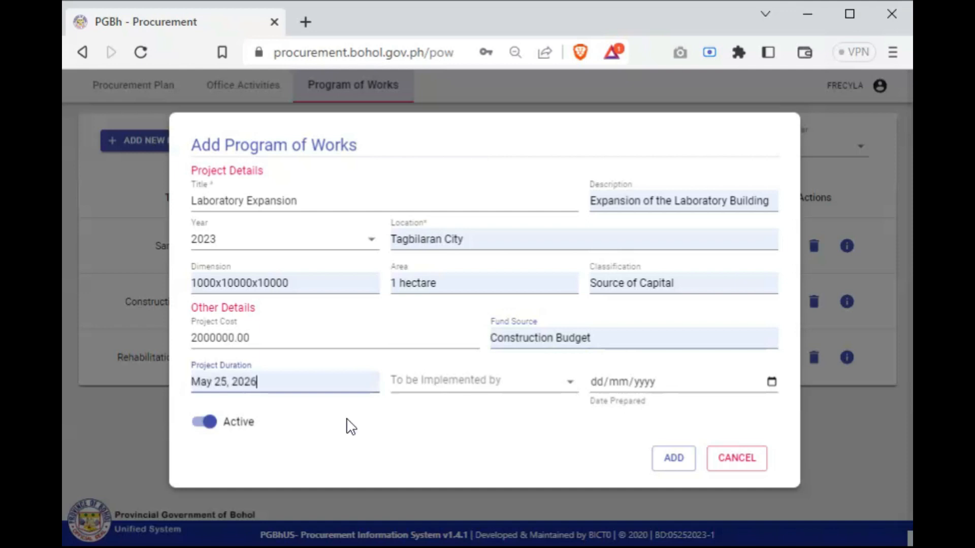
click(425, 390)
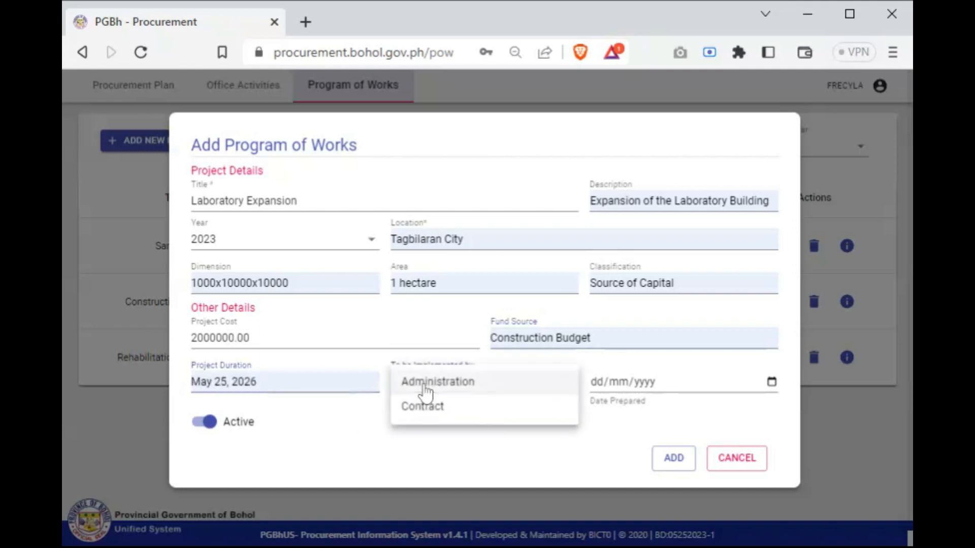
click(425, 409)
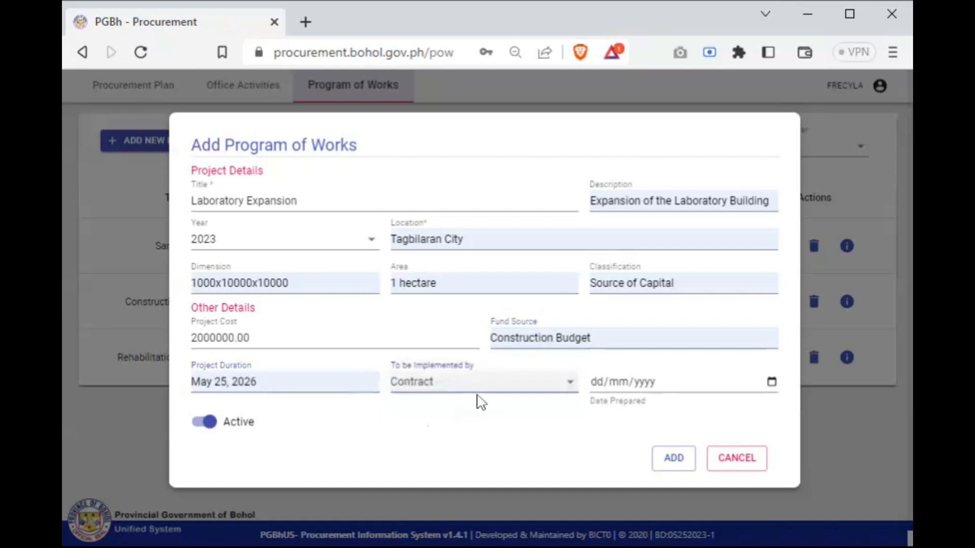
Set the date prepared to 25/05/2023 and add the Laboratory Expansion program to the list
click(772, 383)
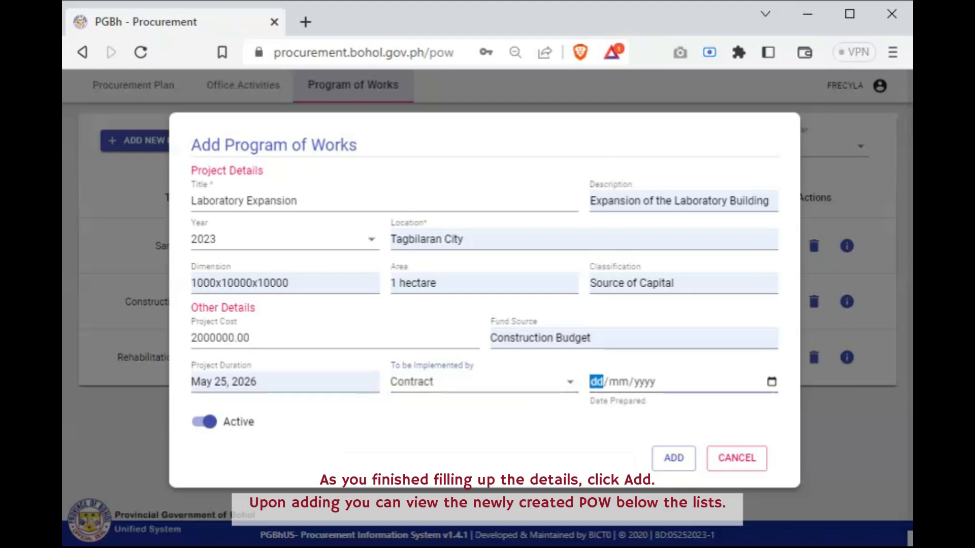
key(Return)
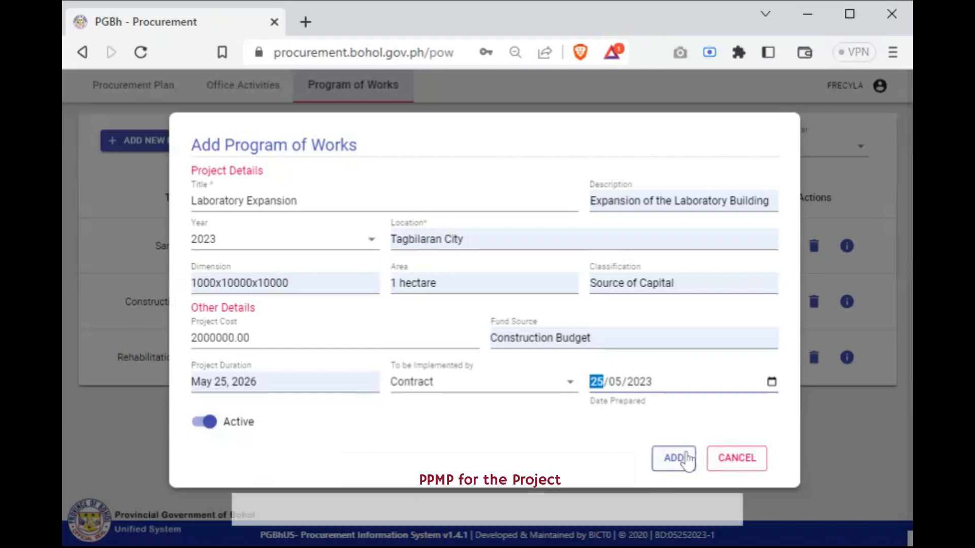
click(672, 459)
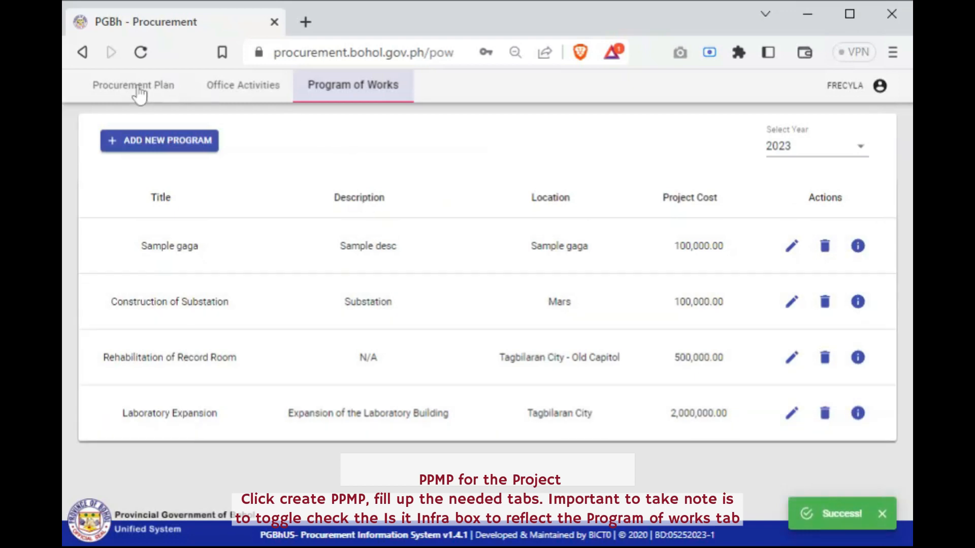
Start creating a new PPMP in the procurement plan and enter a title beginning with "Program of"
click(138, 94)
scroll(238, 325, down, 3)
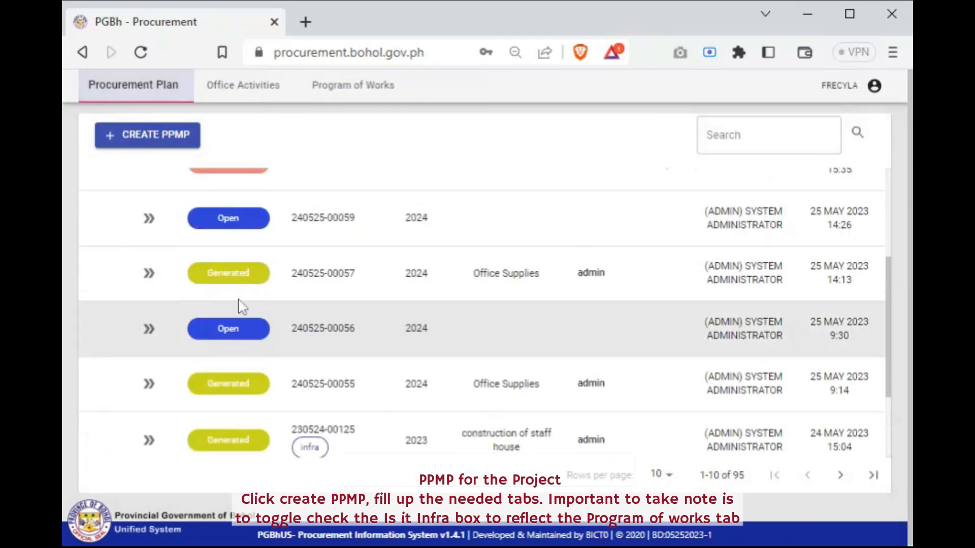
scroll(238, 303, up, 3)
click(178, 134)
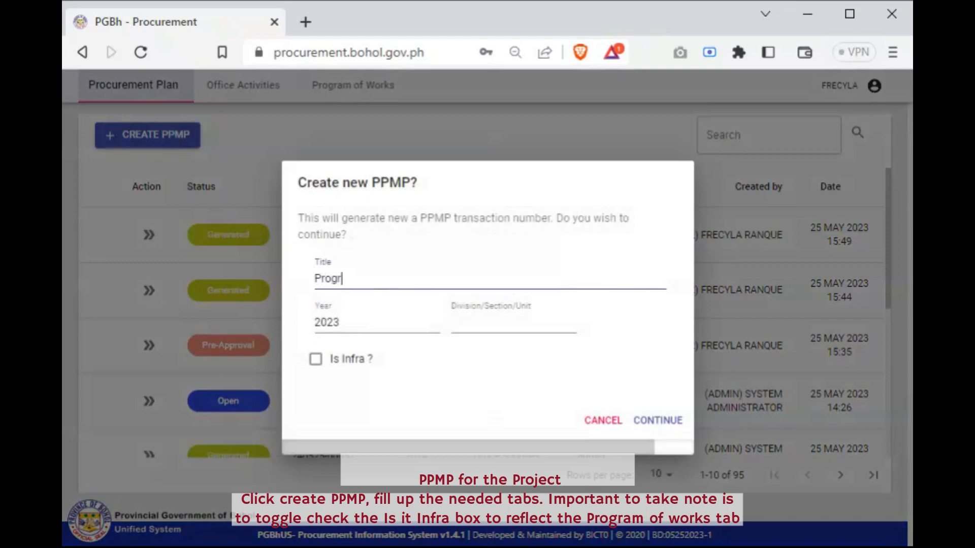
text(Program of Works (Laboratory Expansion)
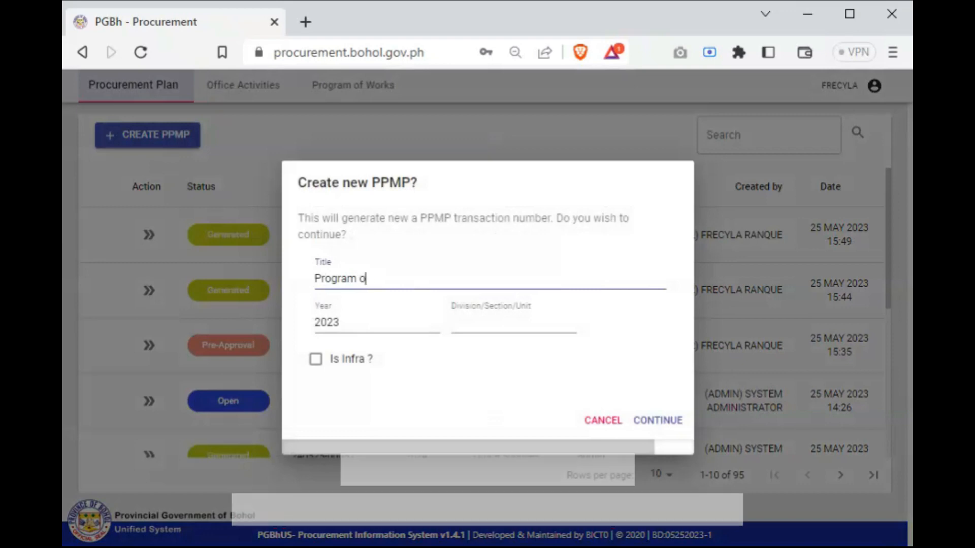
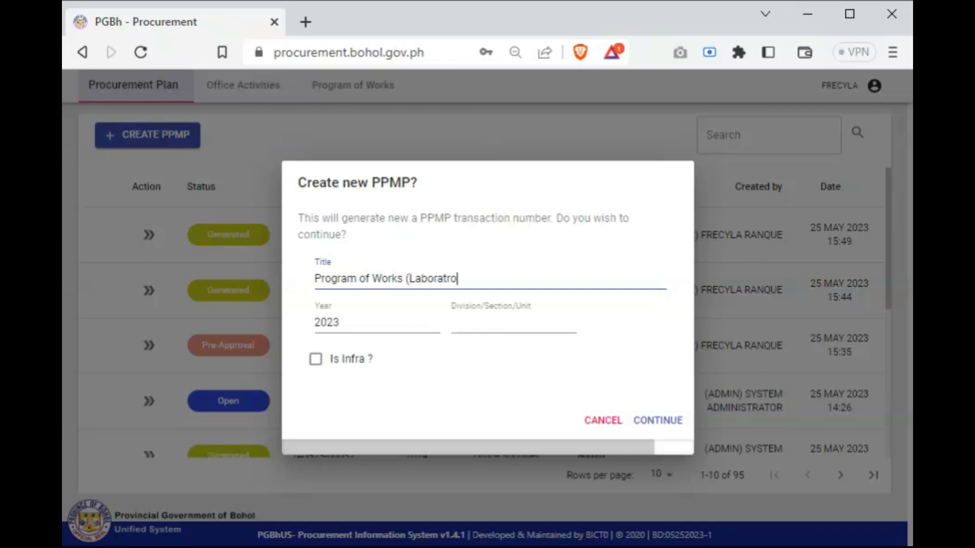
Complete the PPMP title as "Program of Works (Laboratory Expansion)", set the division to Admin, and mark it as infra
text(y Expansion)
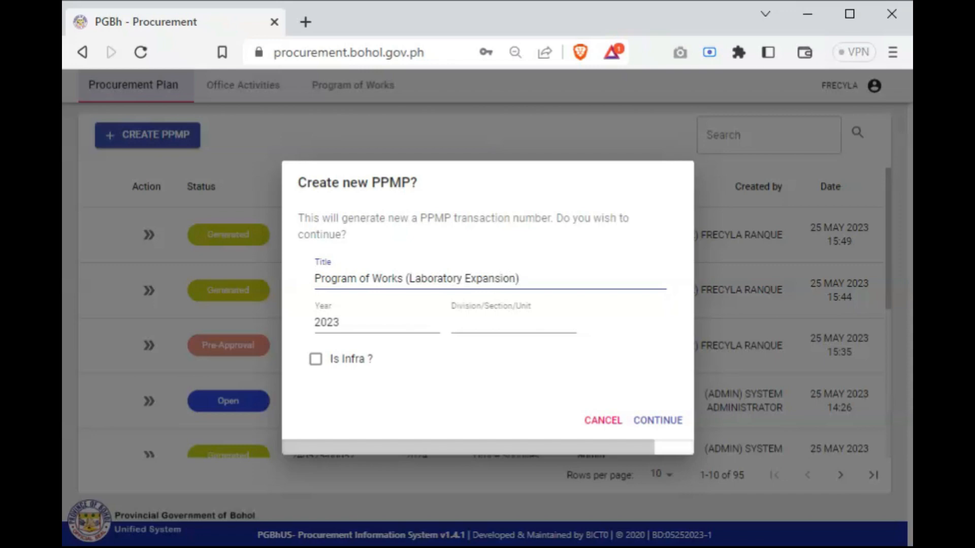
click(477, 323)
text(Admin)
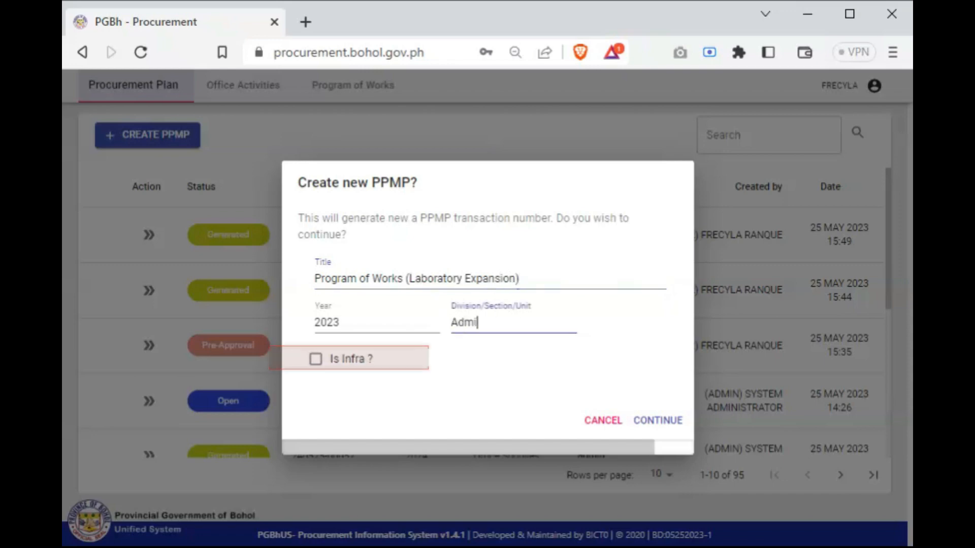
click(321, 365)
click(343, 380)
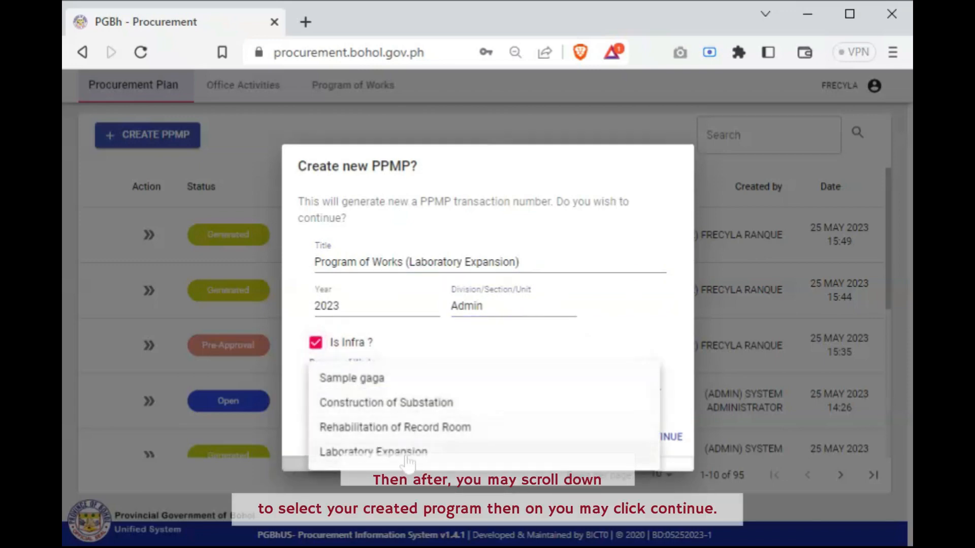
click(405, 309)
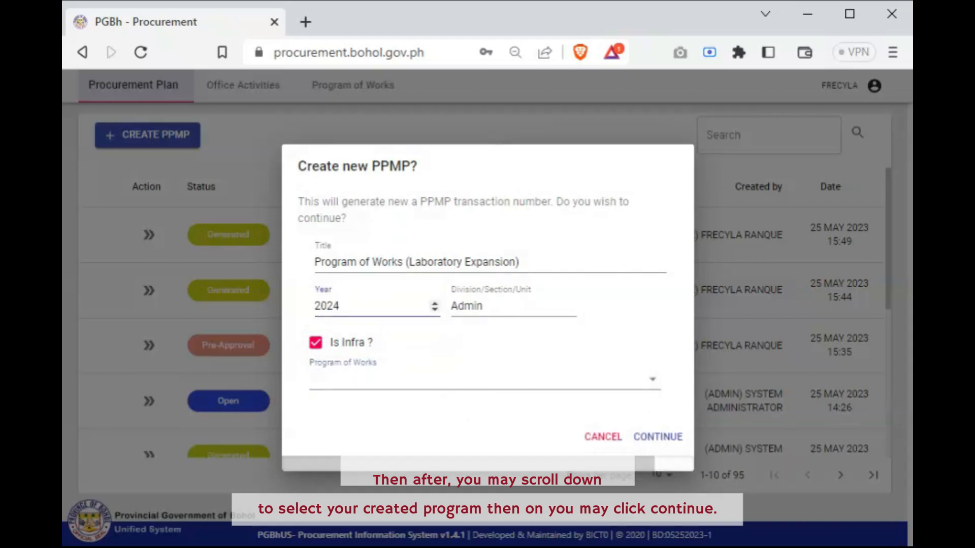
click(414, 381)
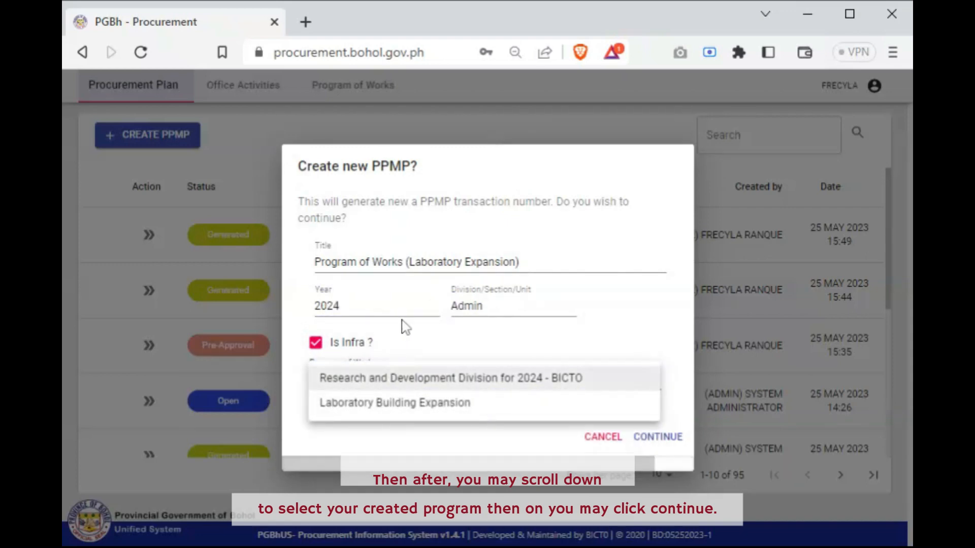
click(417, 308)
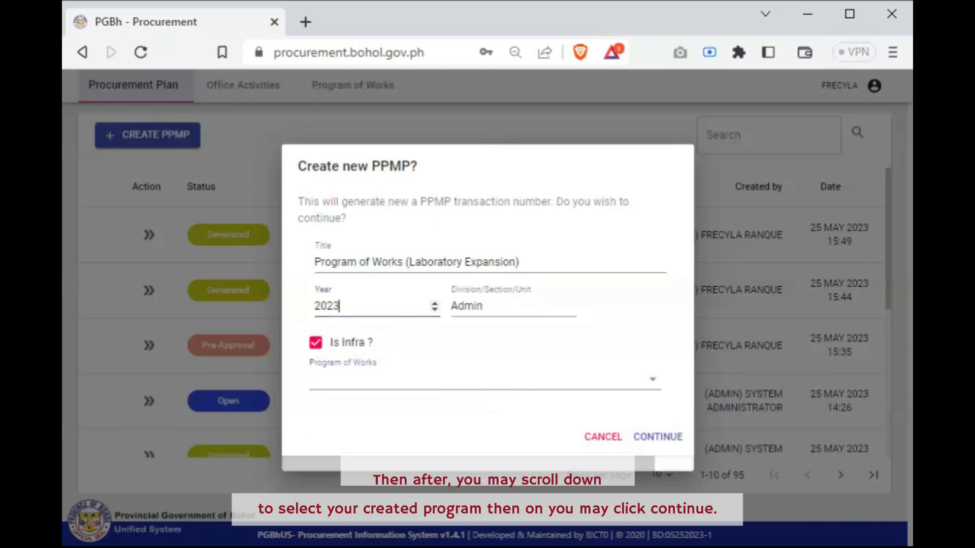
Select Laboratory Expansion as the Program of Works and create the new PPMP
click(392, 388)
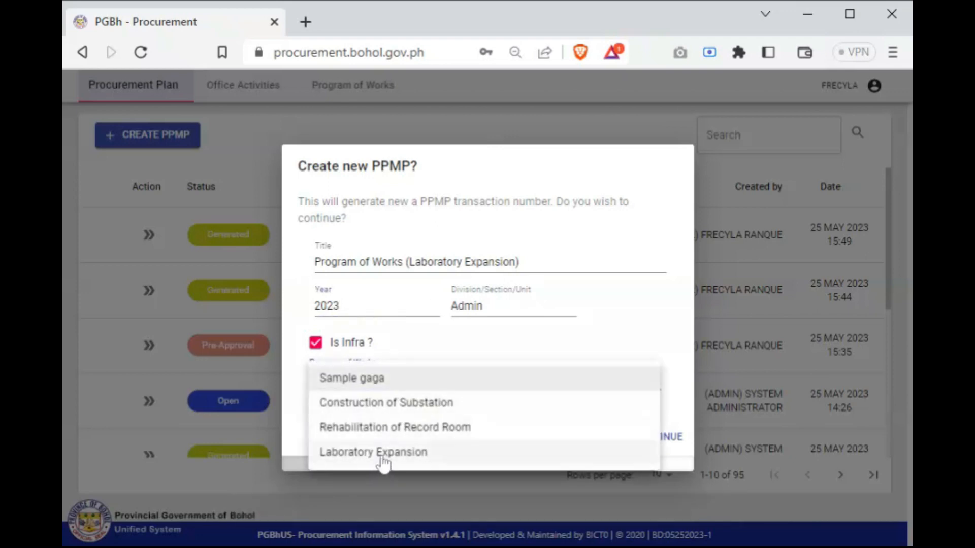
click(383, 463)
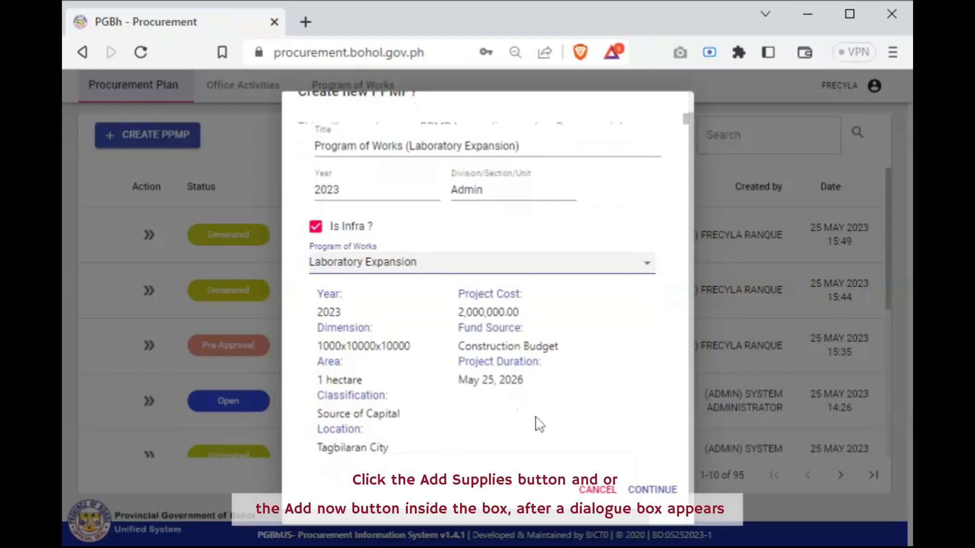
click(658, 490)
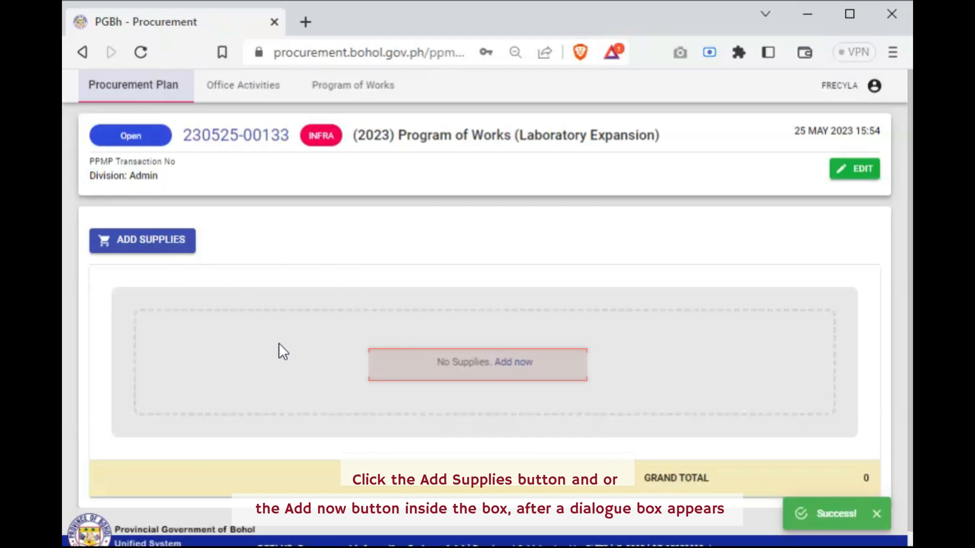
Start adding supplies to the PPMP and fund them from the account code for Other Maintenance and Operating Expenses
click(174, 249)
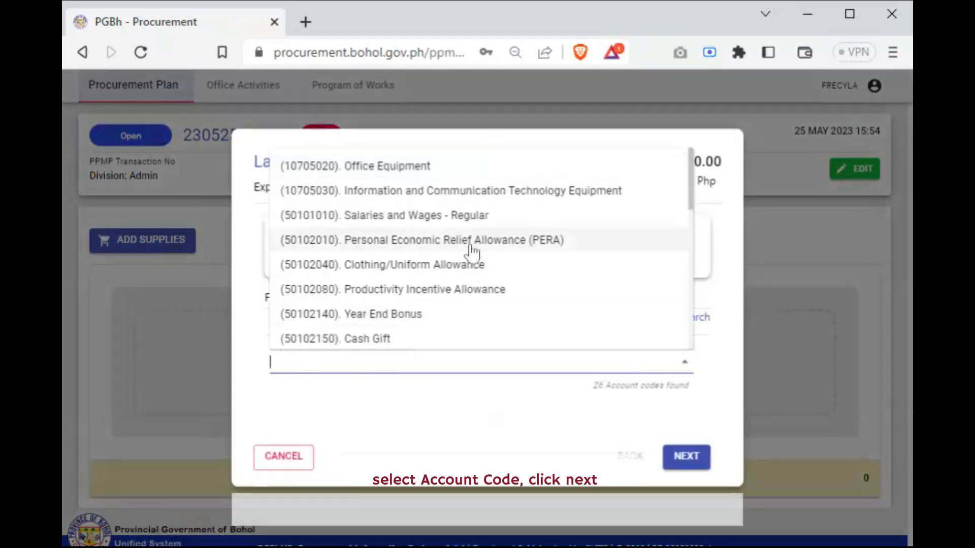
scroll(472, 259, down, 5)
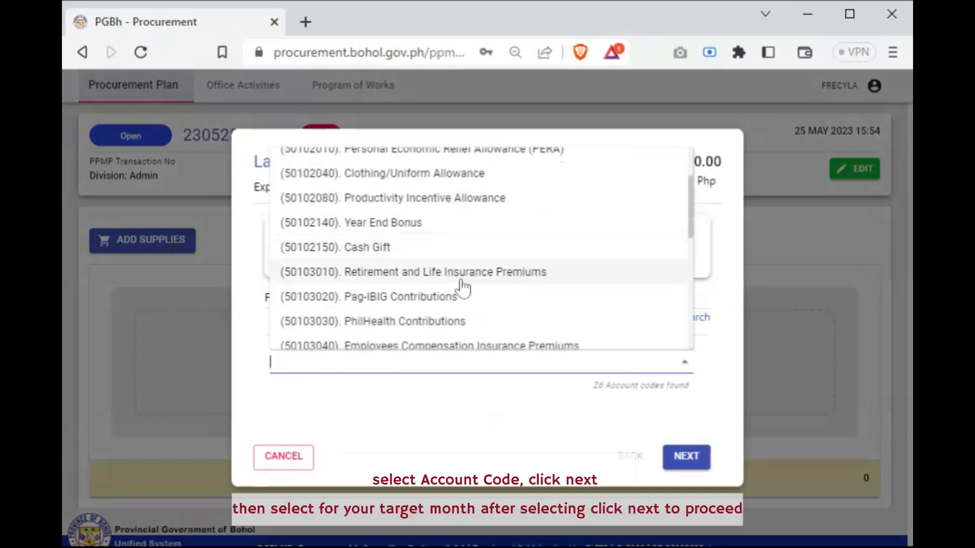
scroll(462, 287, down, 3)
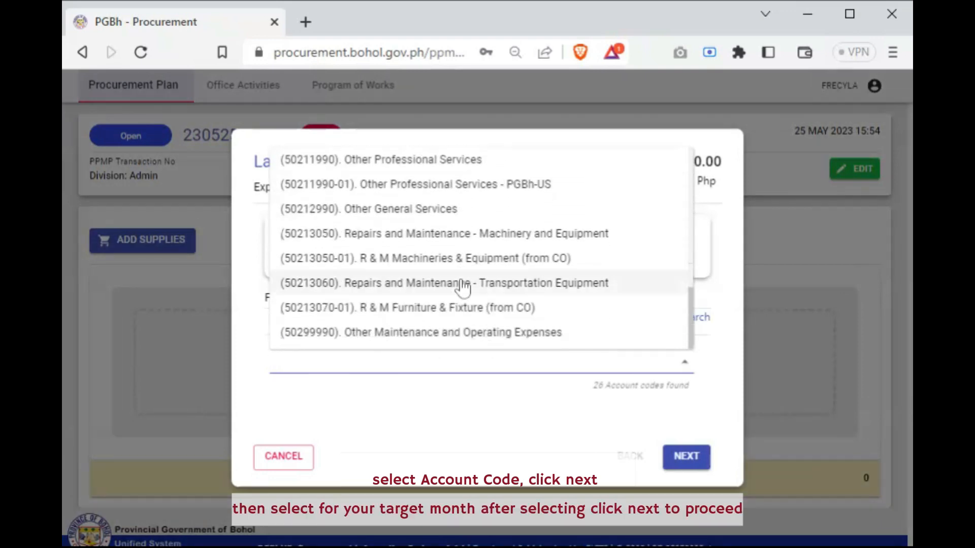
click(421, 341)
scroll(622, 429, down, 1)
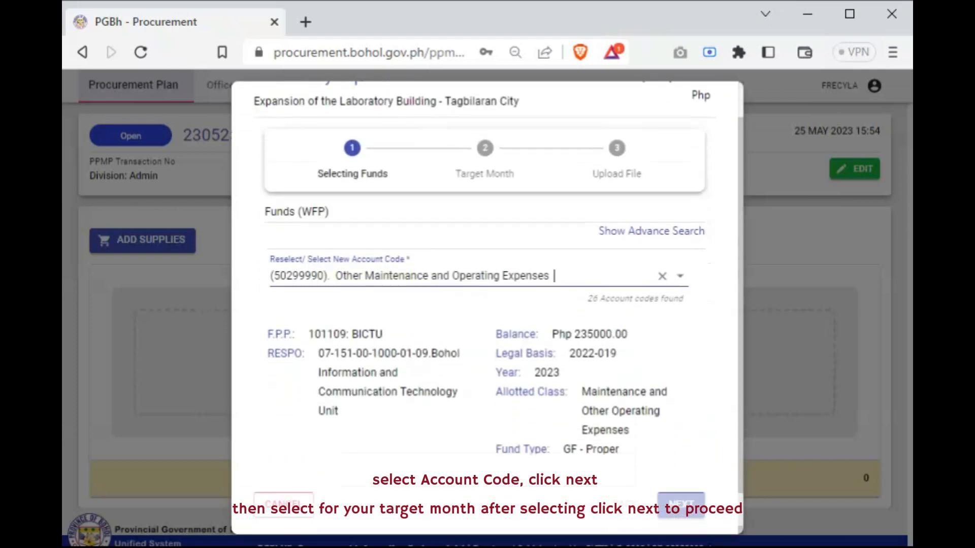
click(681, 505)
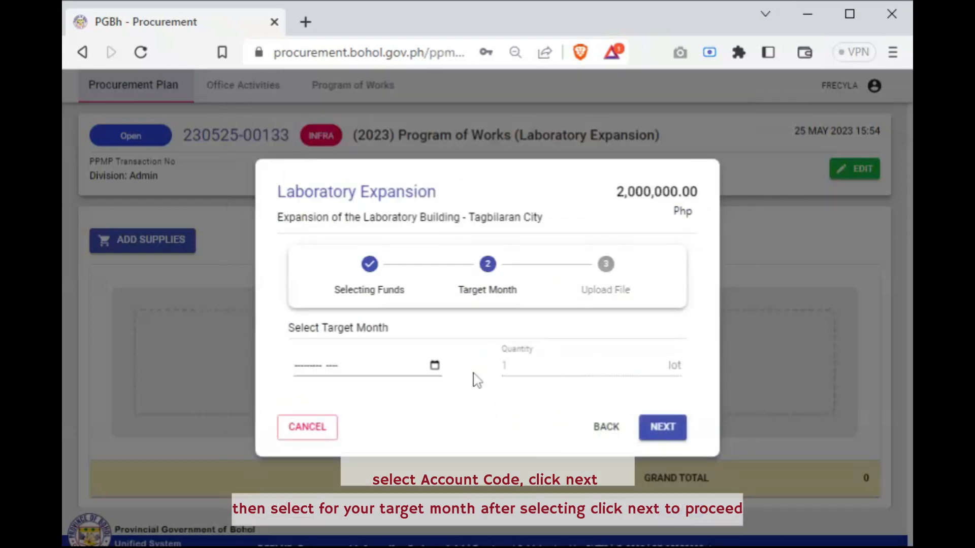
Set the target month to November 2026 and save the entry with the file 646da17da2d17.pdf attached
click(433, 370)
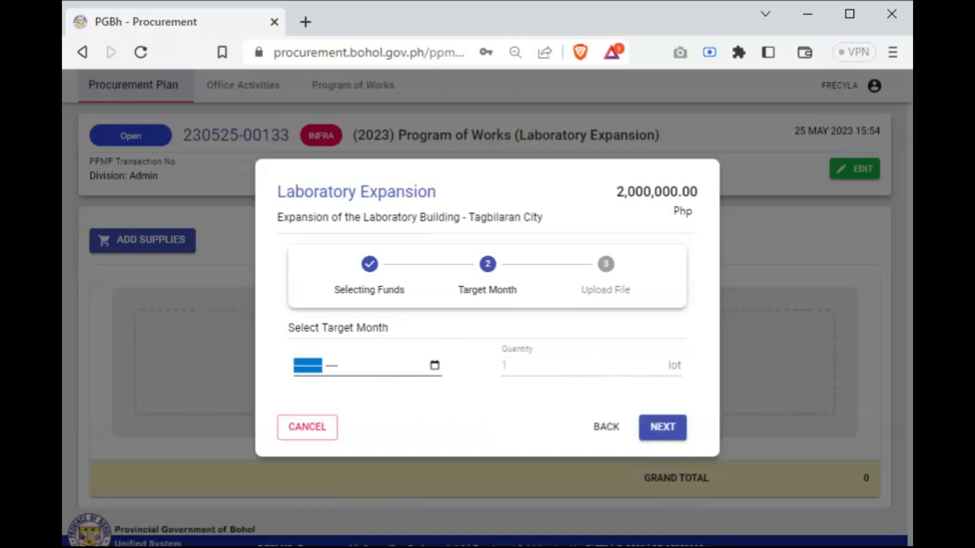
click(384, 457)
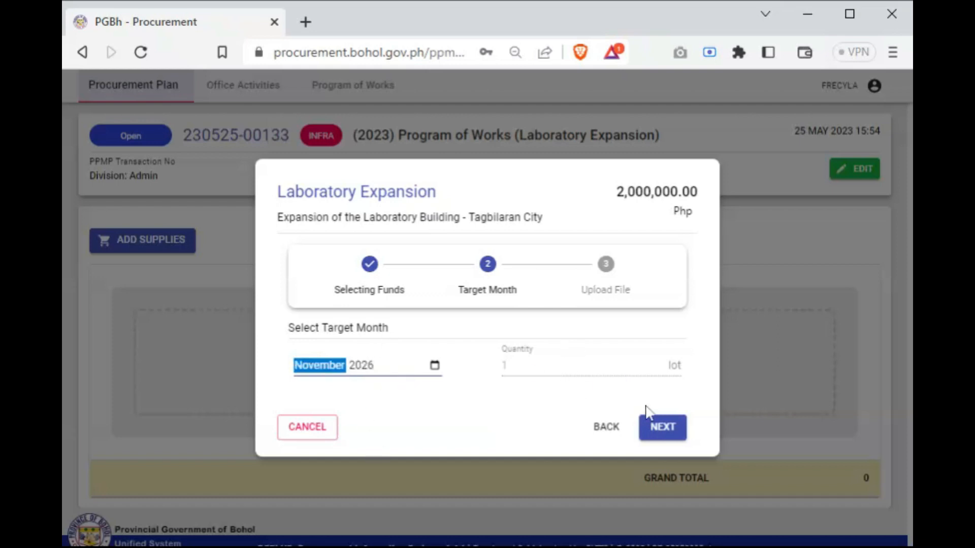
click(653, 431)
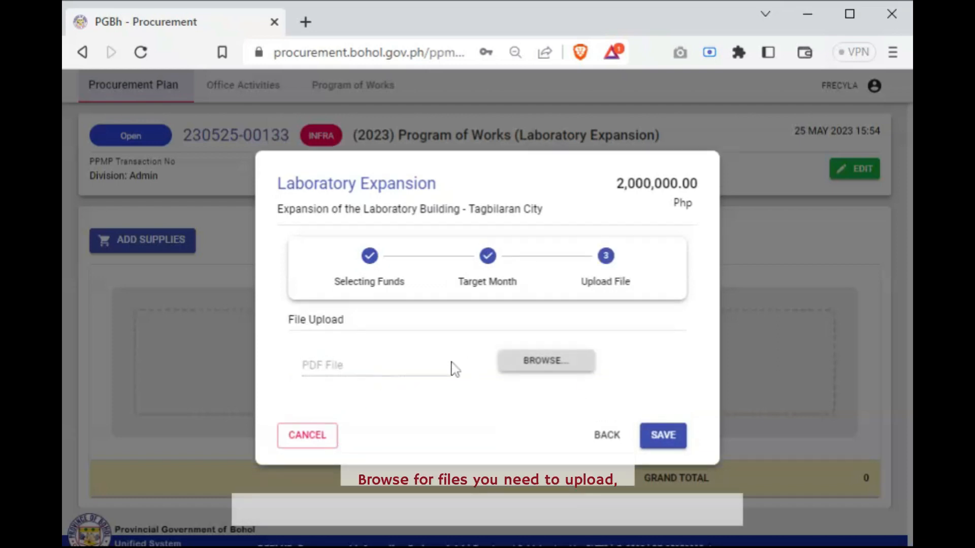
click(544, 372)
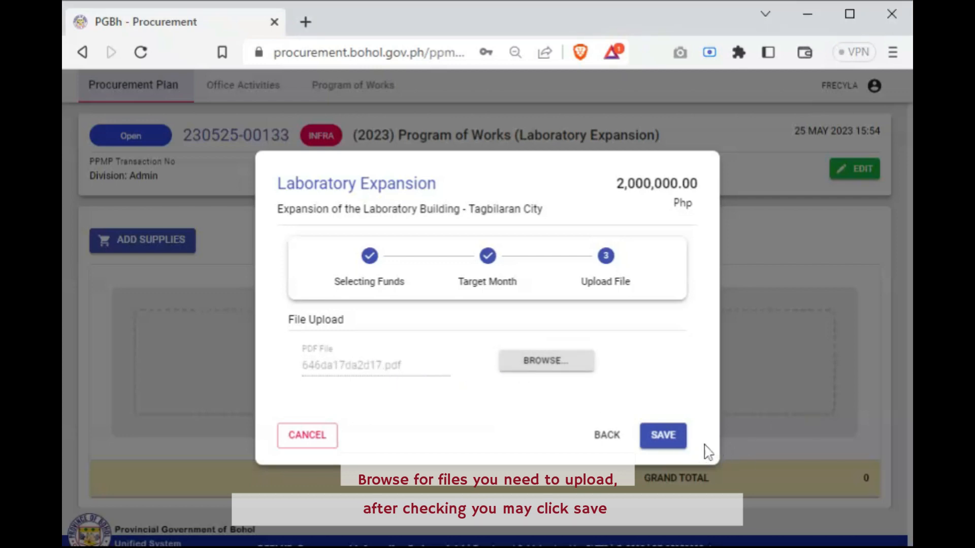
click(666, 441)
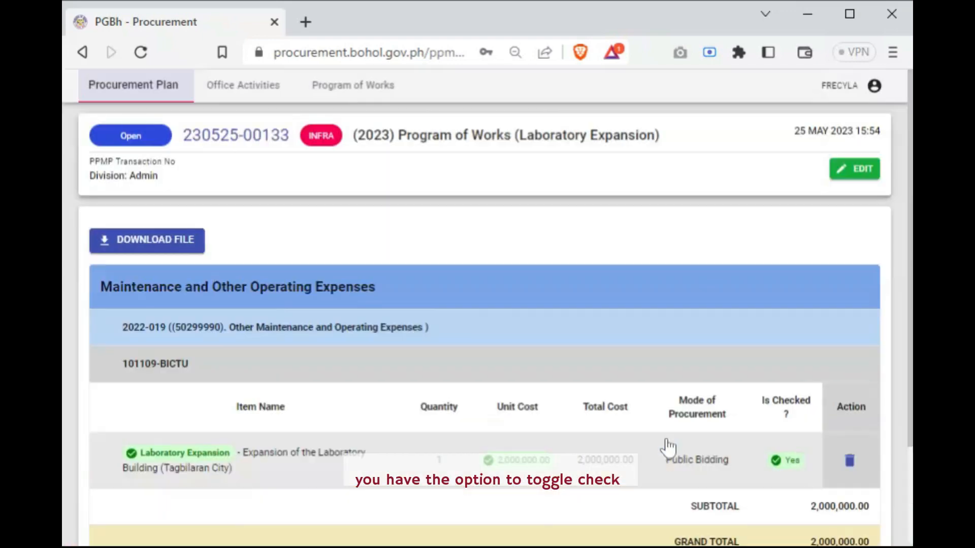
Exclude the 10% Provision for Inflation and the 10% Contingency in the PPMP settings
scroll(668, 448, down, 2)
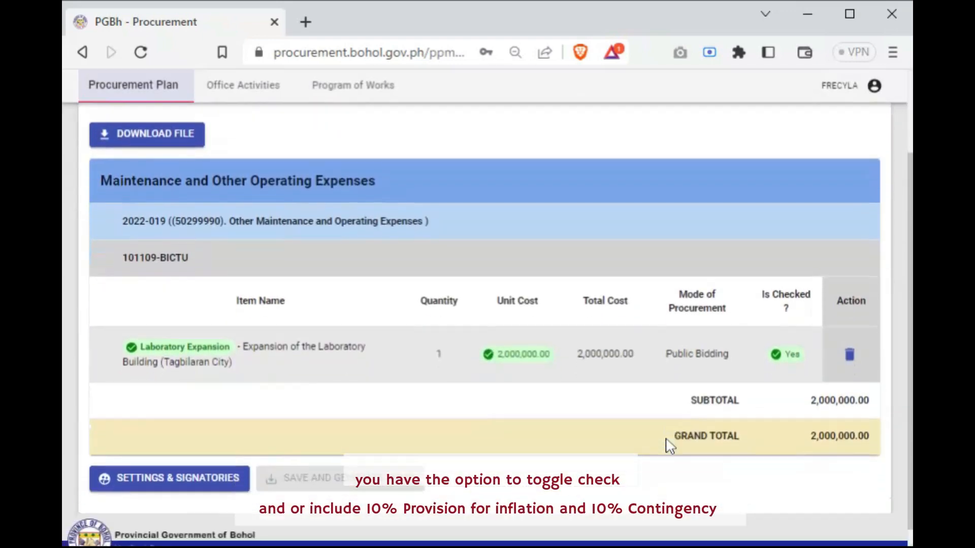
scroll(669, 447, down, 1)
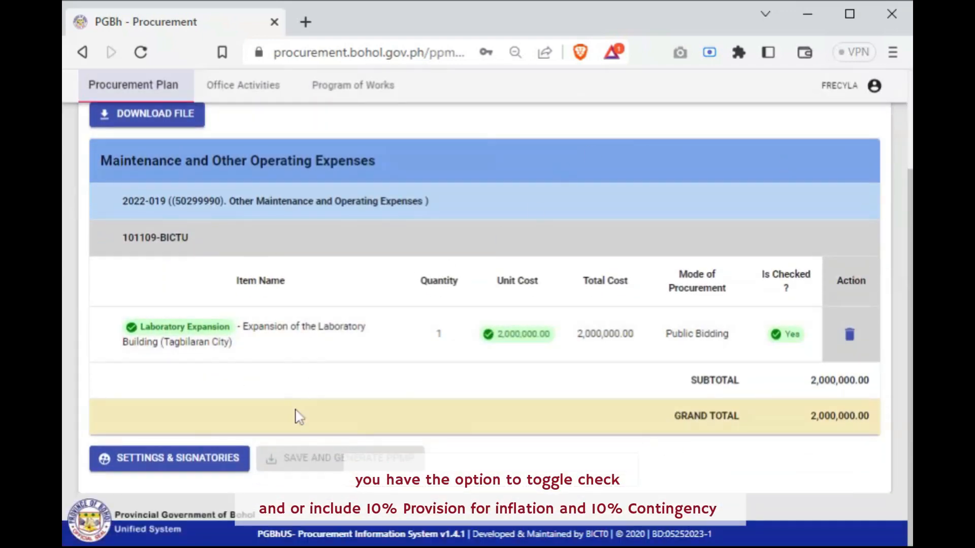
click(189, 462)
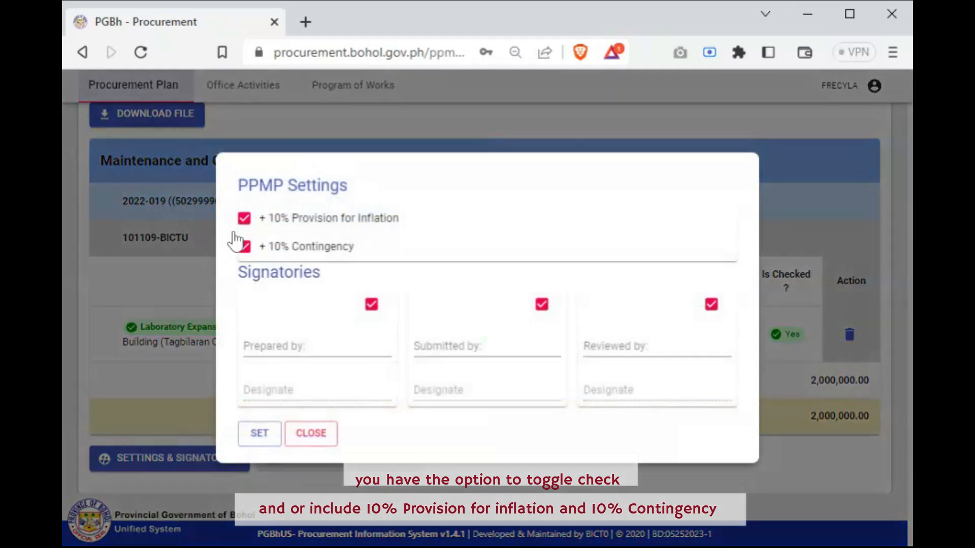
click(244, 247)
click(244, 218)
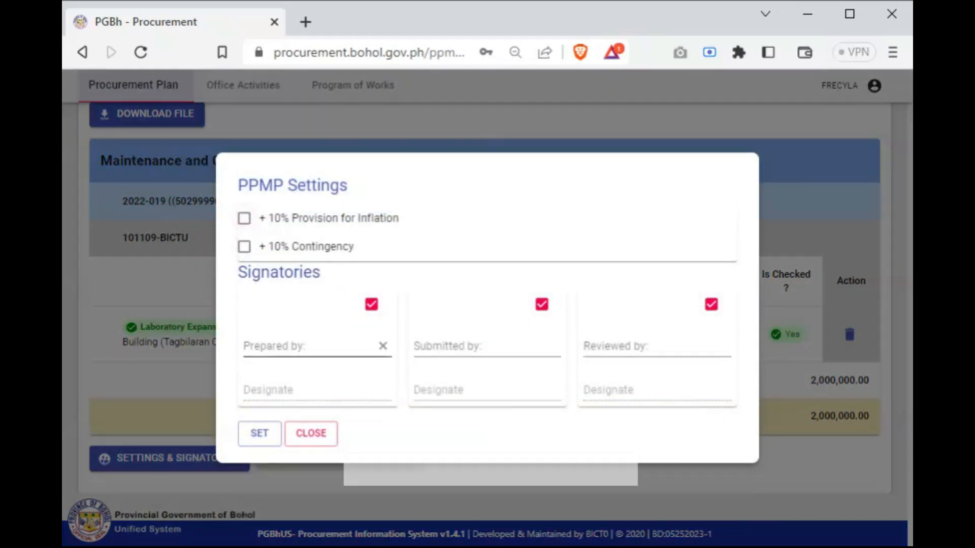
Set the signatories: the Administrative Officer as preparer, the Head of Office as submitter, and the Provincial Budget Officer as reviewer
click(310, 348)
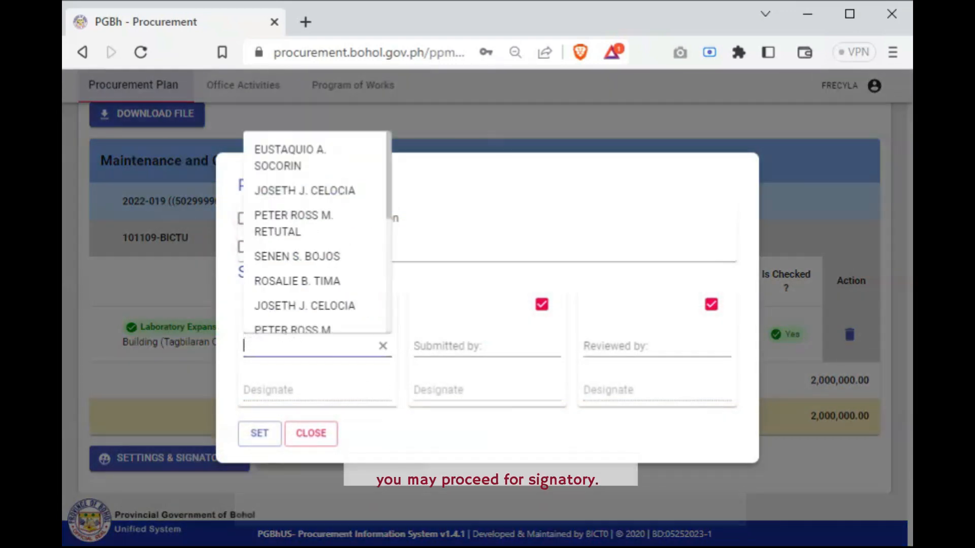
click(297, 282)
click(476, 341)
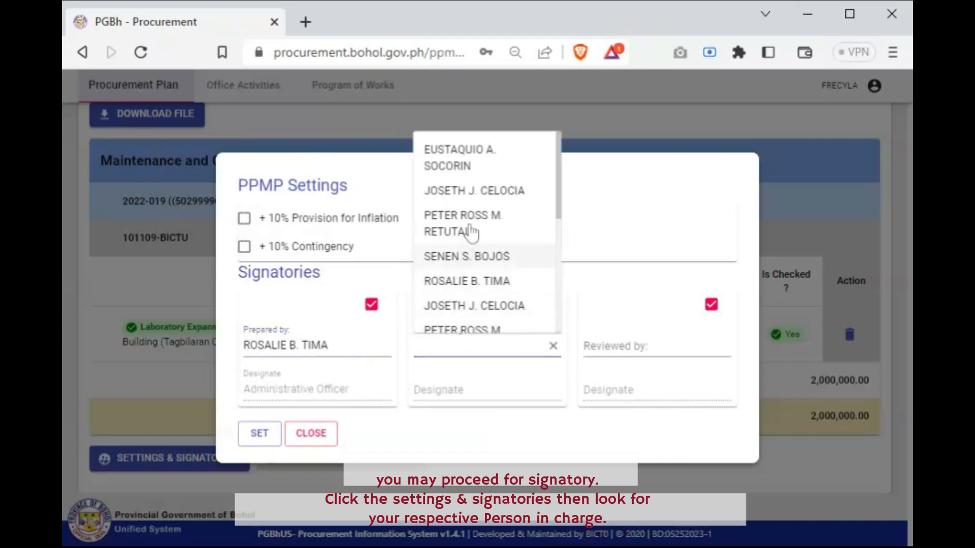
click(468, 257)
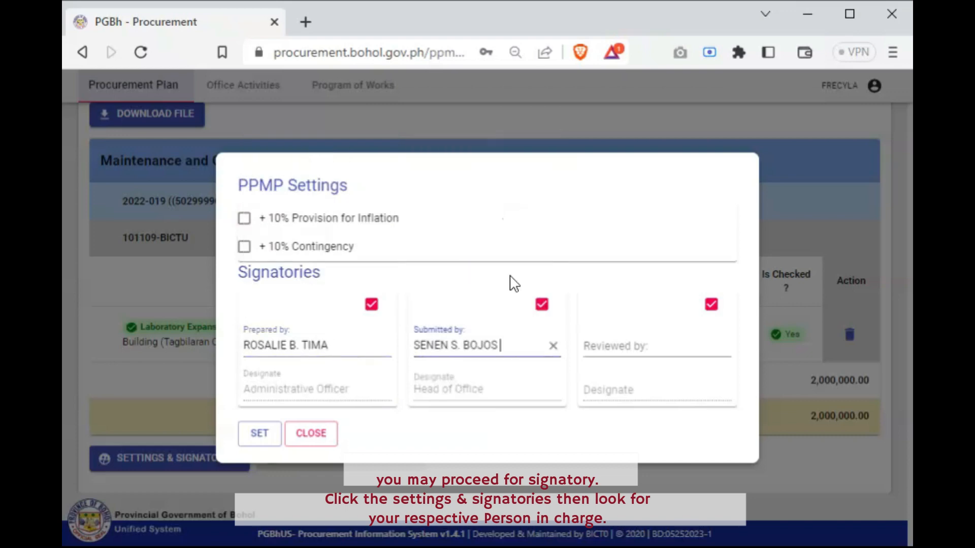
click(630, 347)
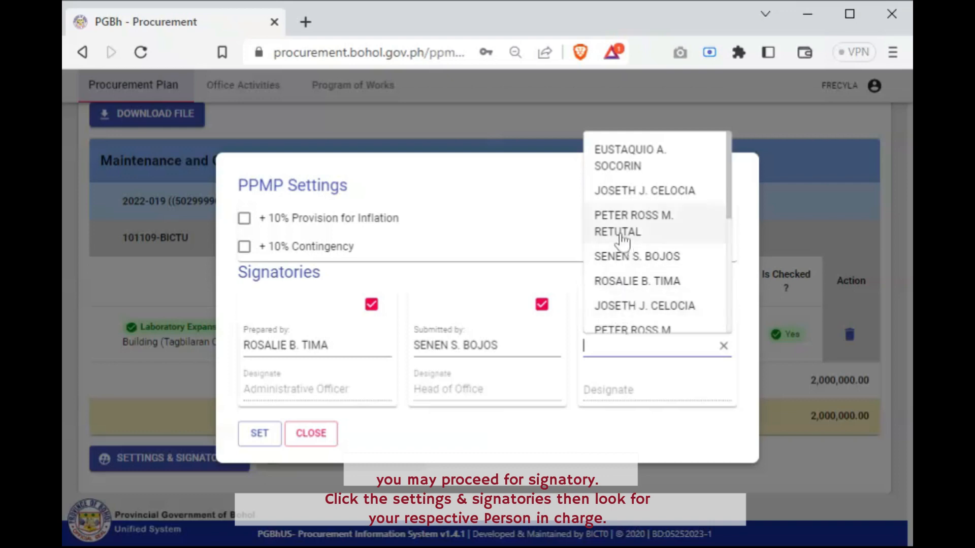
click(621, 238)
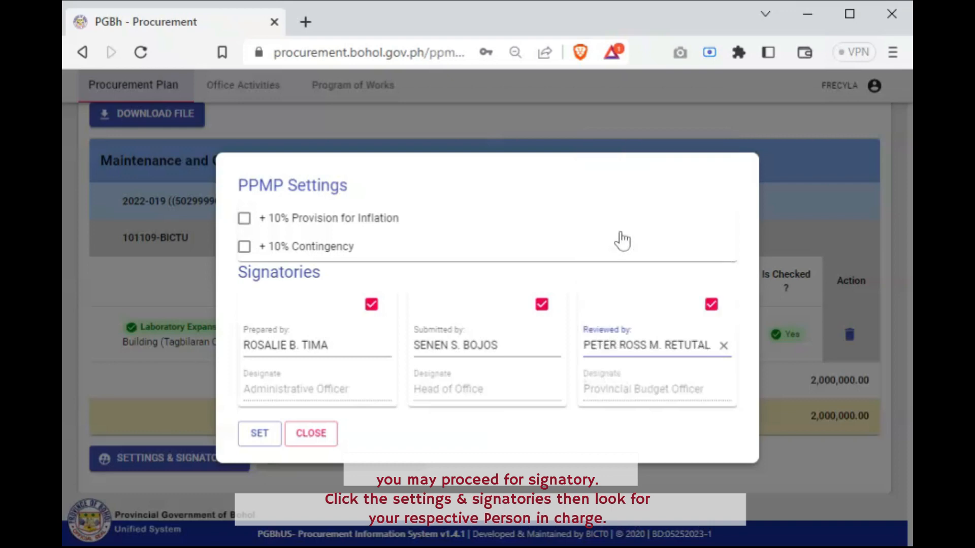
click(259, 434)
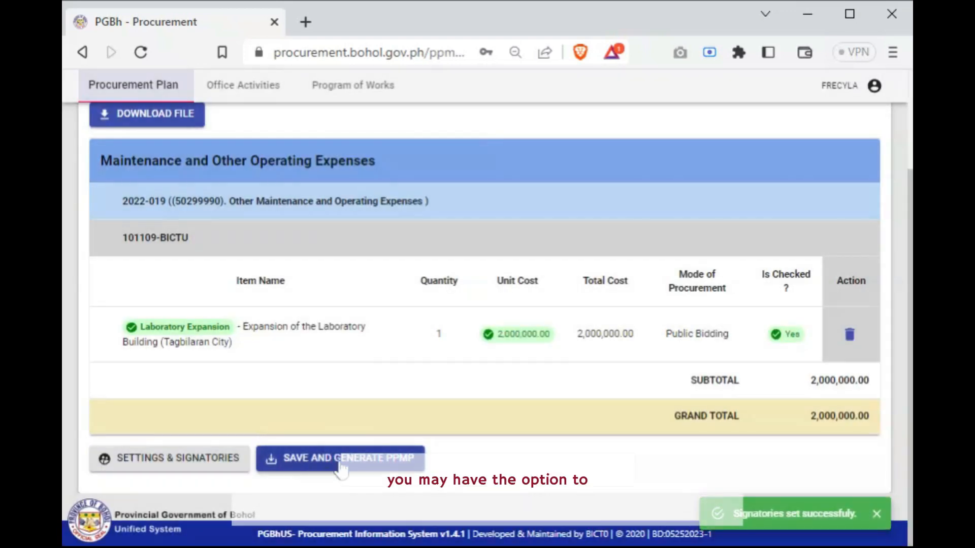
Edit the PPMP details to shorten the title to "Laboratory Expansion" and save the change
scroll(341, 470, up, 3)
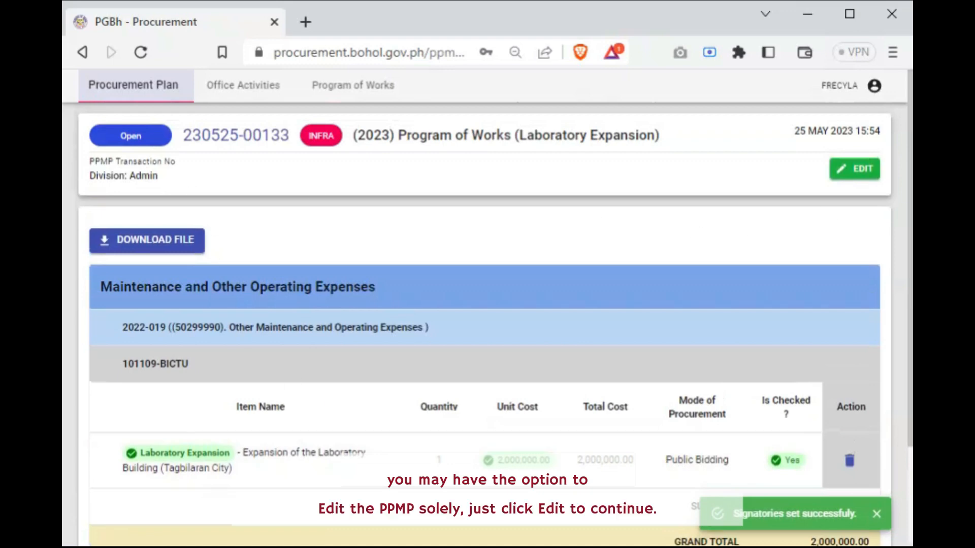
click(856, 172)
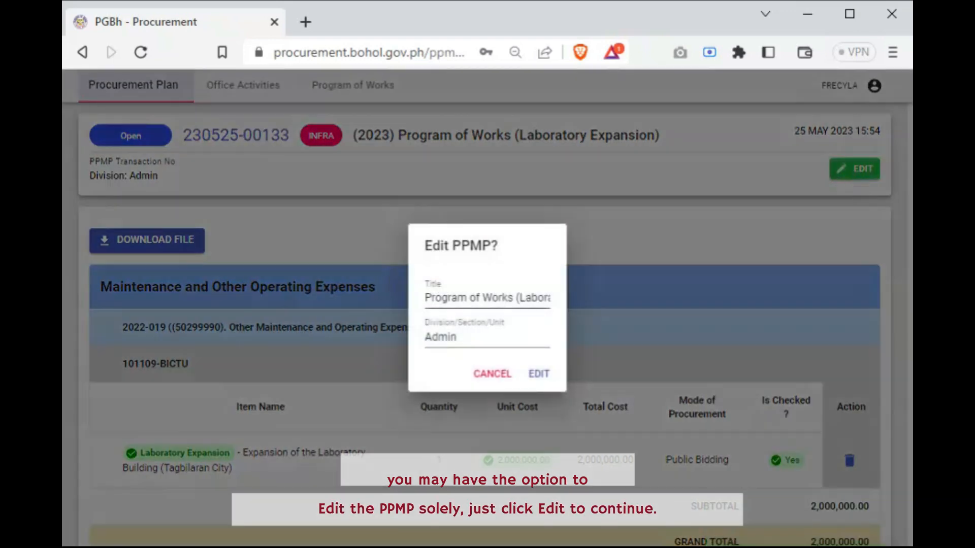
drag(516, 299, 425, 305)
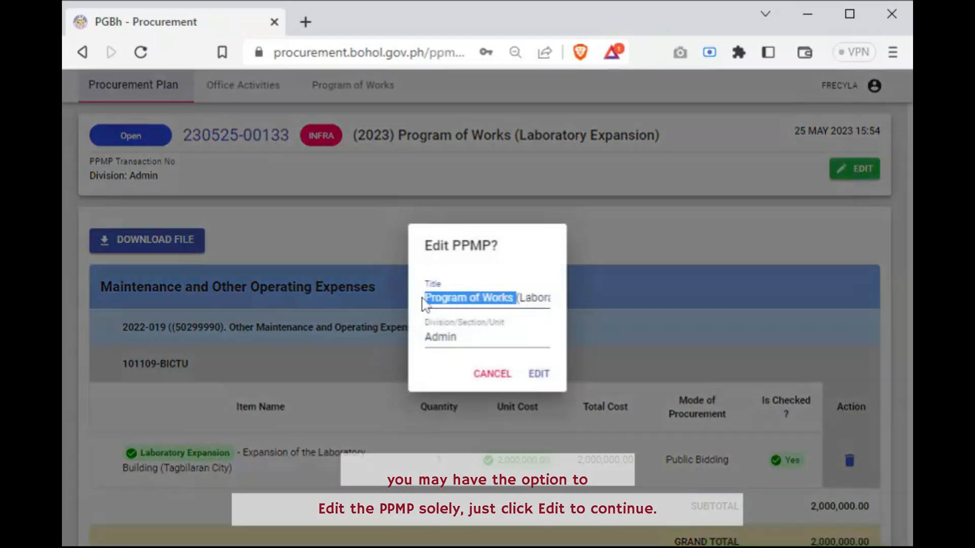
key(BackSpace)
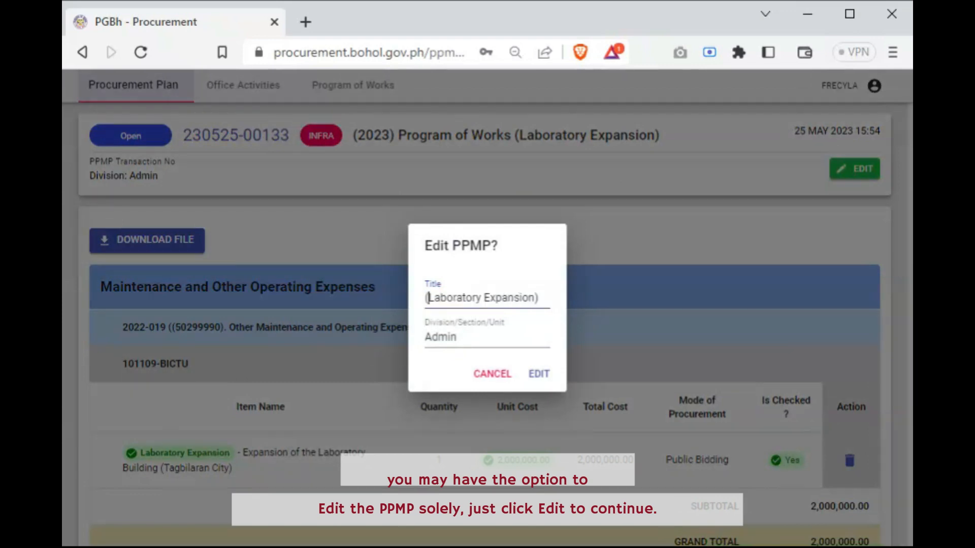
key(BackSpace)
key(BackSpace)
click(537, 375)
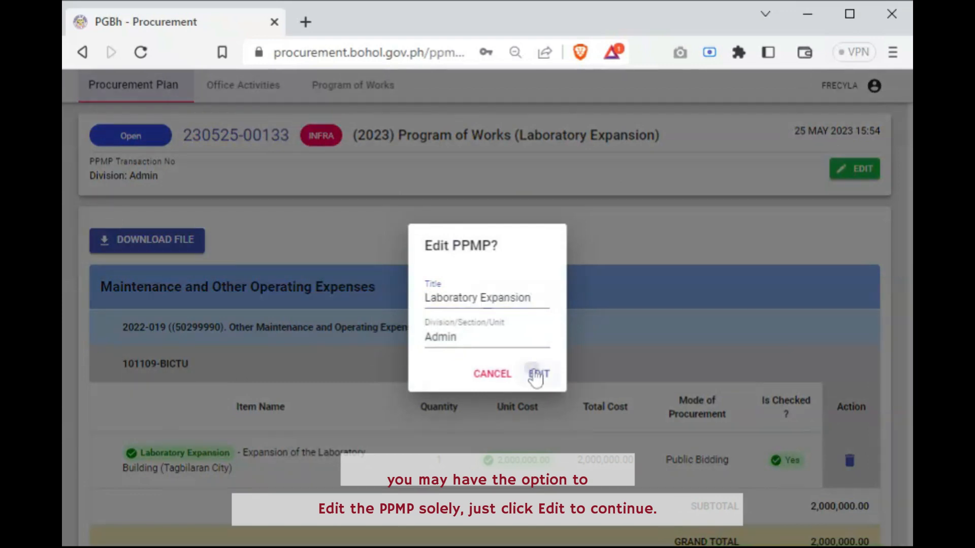
scroll(535, 376, down, 3)
scroll(537, 375, up, 3)
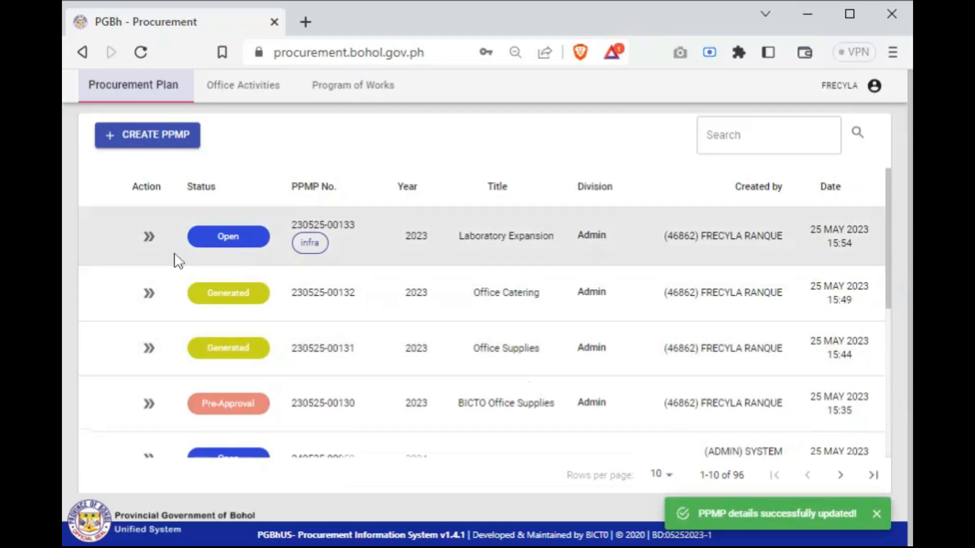
Open the Laboratory Expansion infra PPMP from the list, save it and generate its PPMP form
click(149, 237)
click(150, 237)
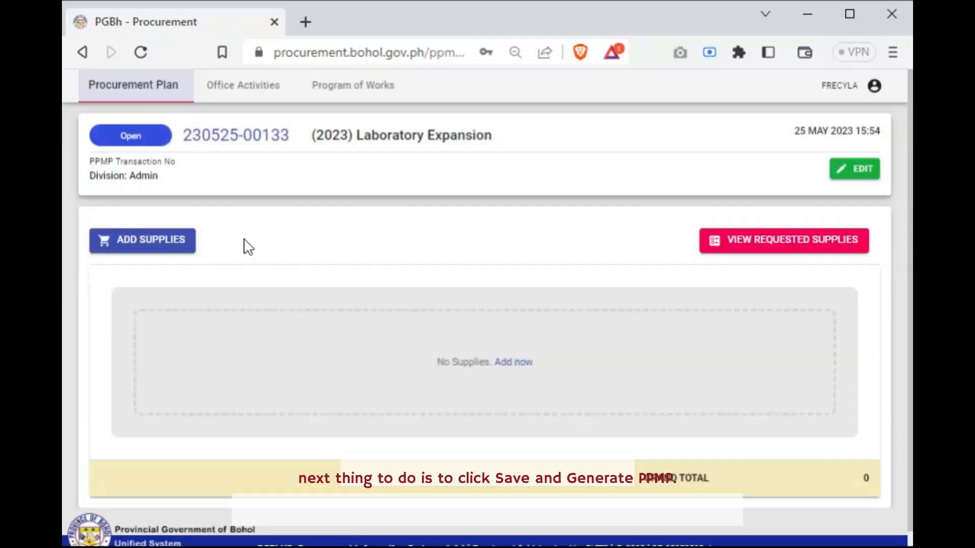
scroll(417, 391, down, 2)
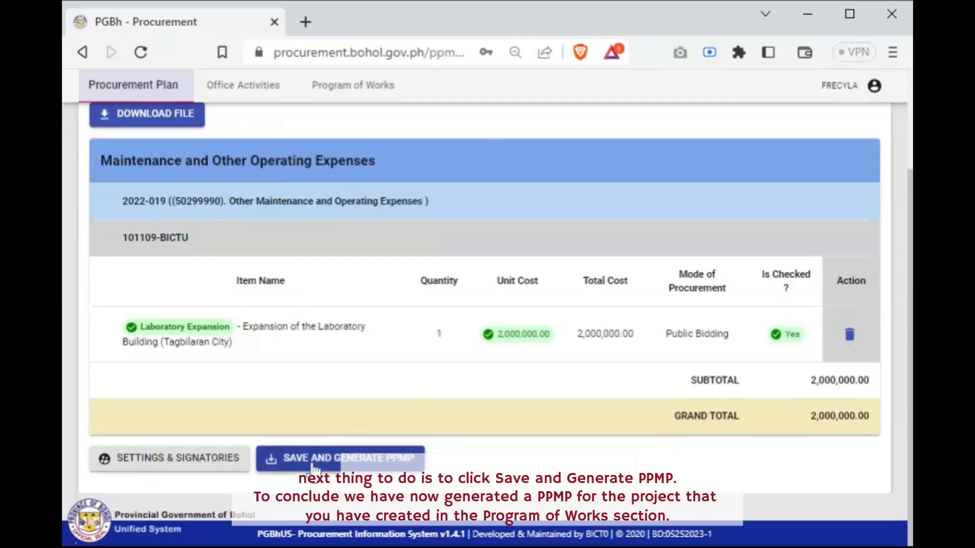
click(313, 468)
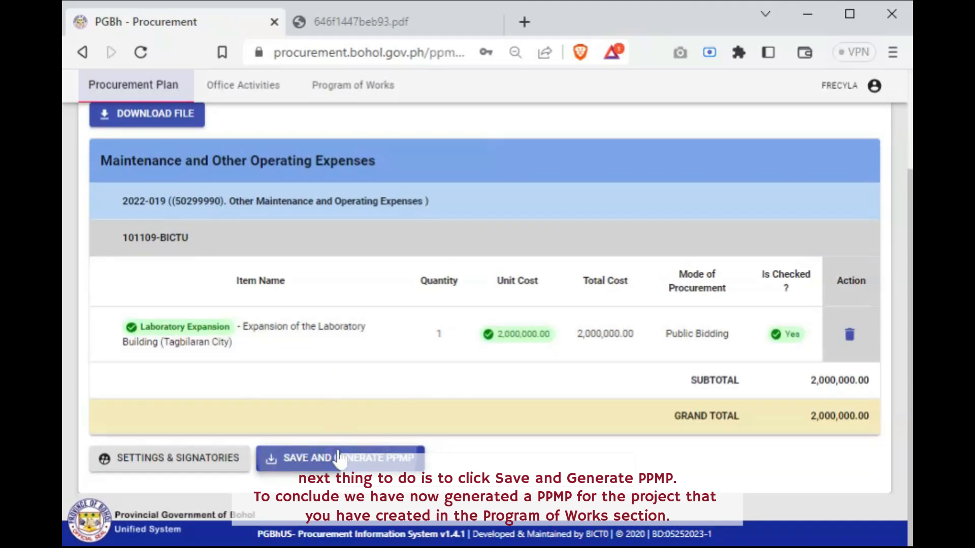
Review the generated Laboratory Expansion form down to its signatories and return to the procurement plan list
scroll(538, 321, up, 2)
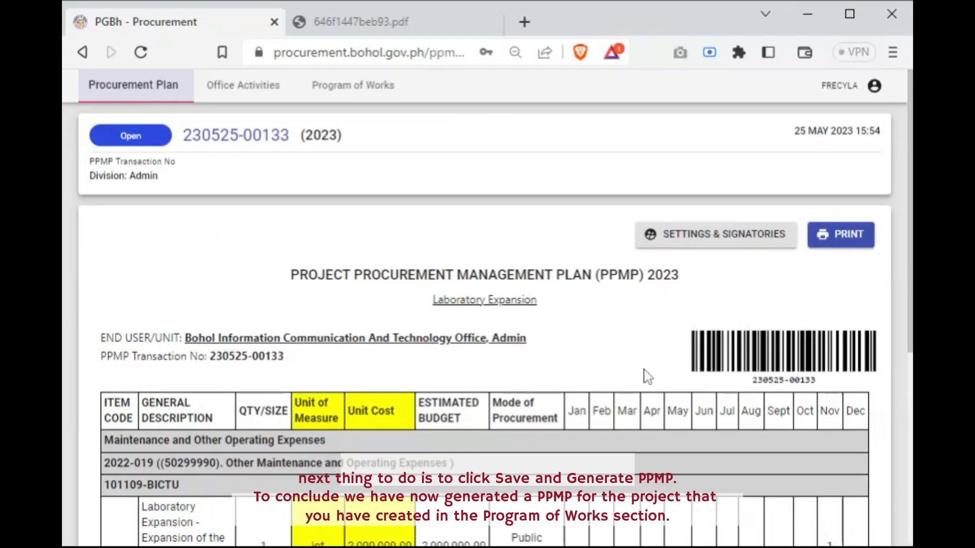
scroll(645, 375, down, 3)
scroll(647, 377, down, 3)
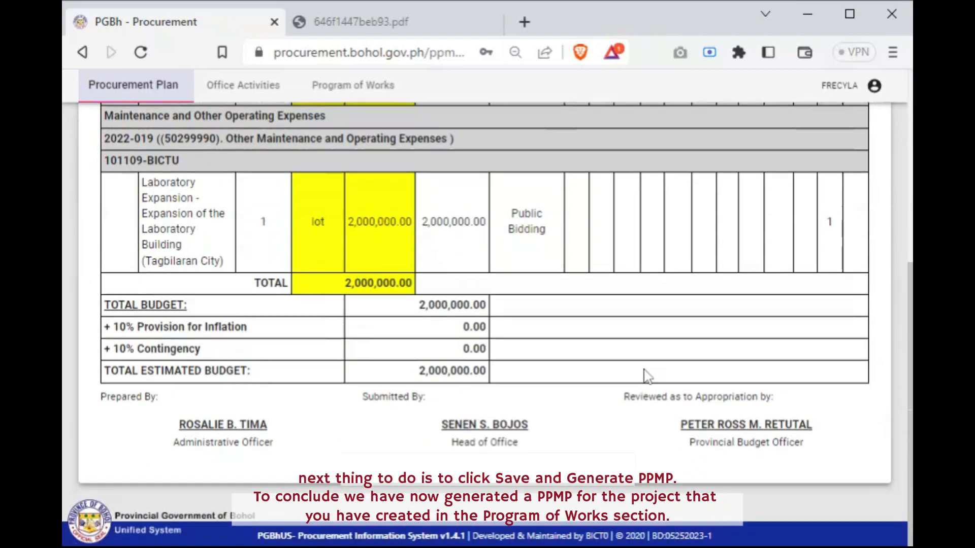
scroll(647, 376, up, 6)
click(172, 91)
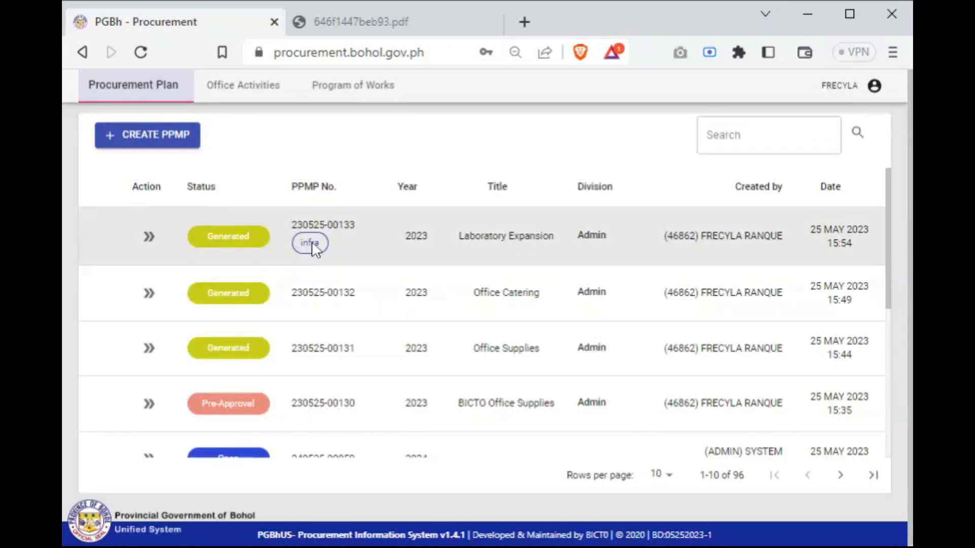
Find the open 2024 PPMP dated 25 May 2023 9:30 in the list and open its list of items
scroll(313, 248, down, 2)
scroll(313, 247, down, 2)
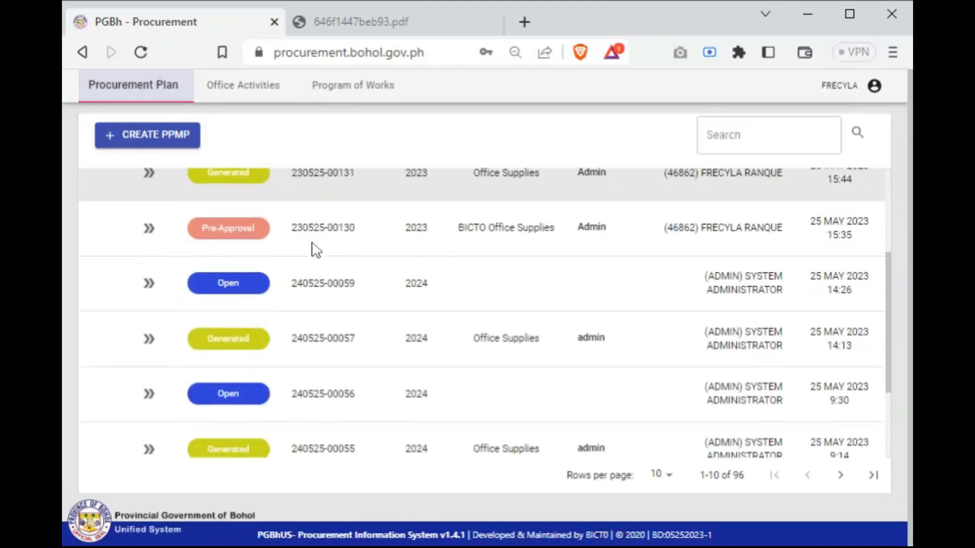
scroll(316, 249, down, 3)
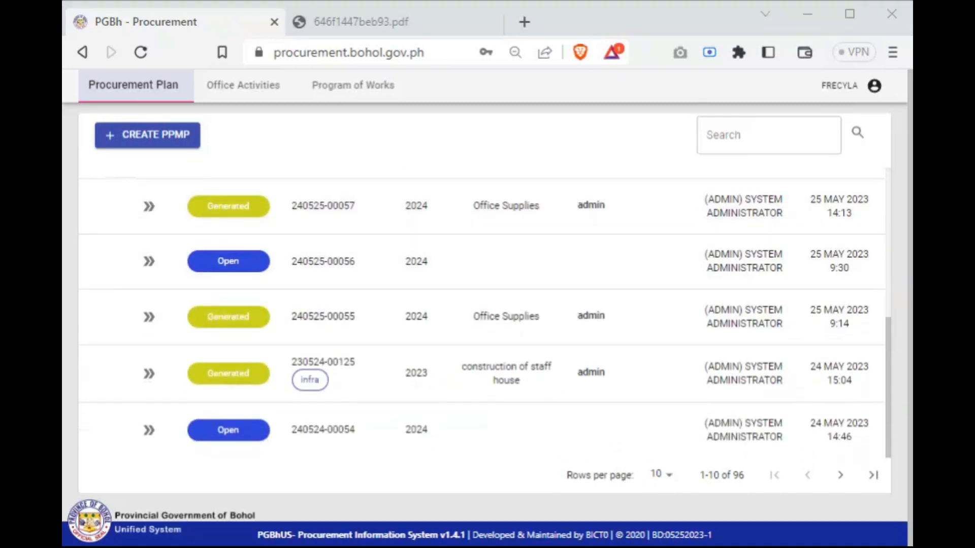
scroll(323, 396, up, 5)
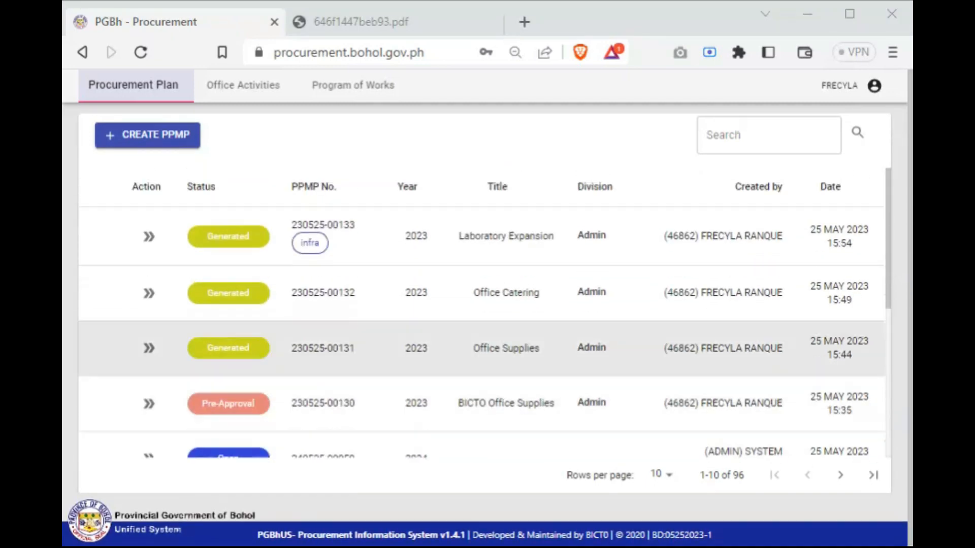
scroll(296, 372, down, 5)
scroll(296, 372, down, 1)
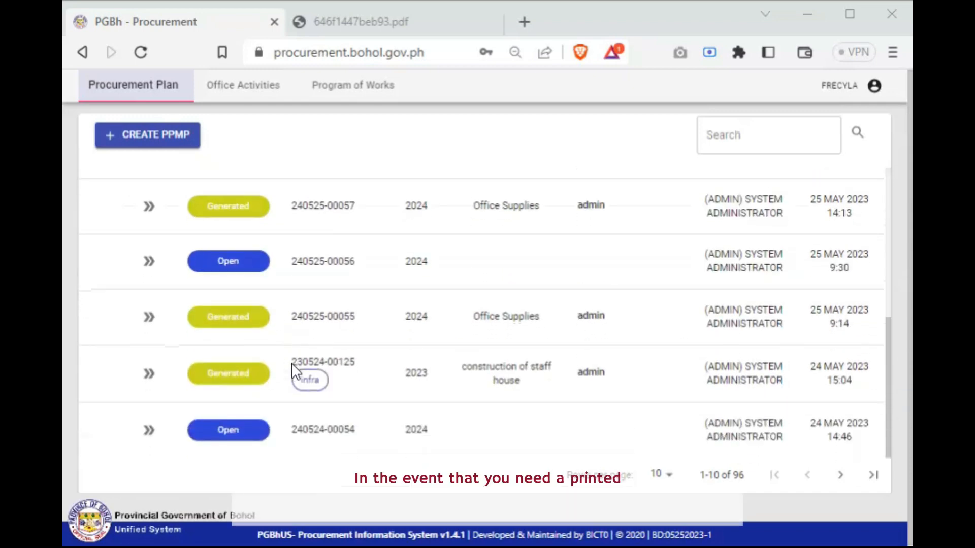
click(148, 261)
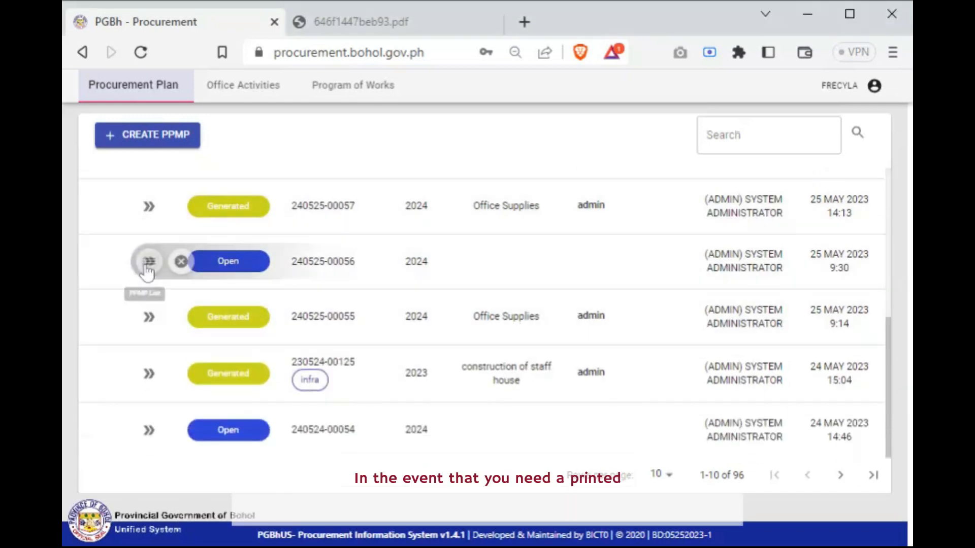
click(150, 267)
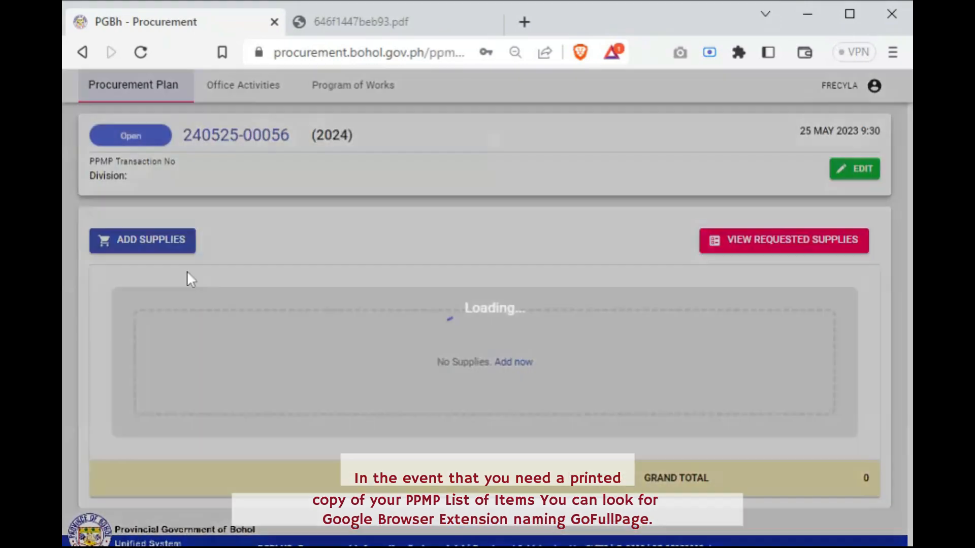
Capture the full page of the PPMP's item list with the GoFullPage extension and download the capture as a PDF
scroll(528, 386, down, 1)
scroll(545, 430, down, 10)
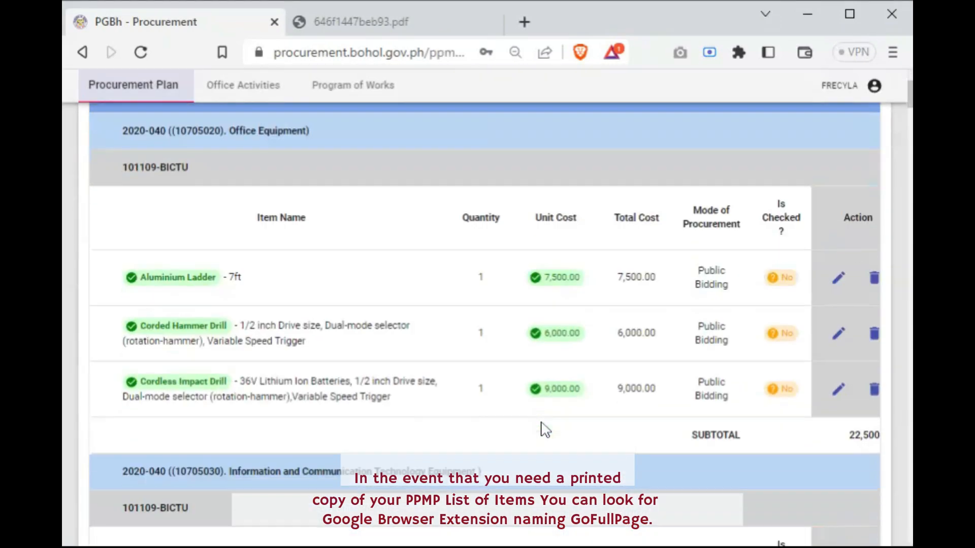
scroll(545, 431, up, 7)
scroll(545, 430, up, 4)
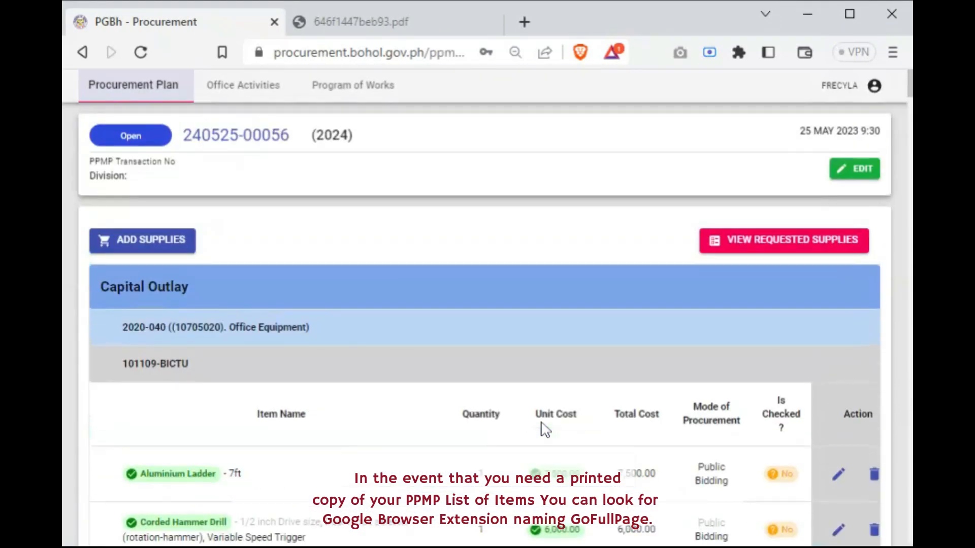
scroll(545, 430, down, 7)
scroll(545, 430, up, 7)
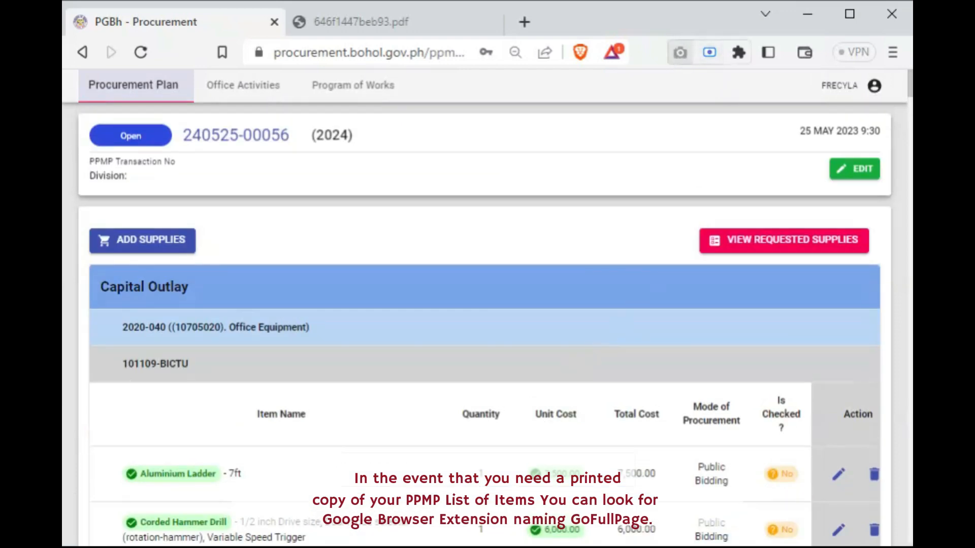
click(680, 53)
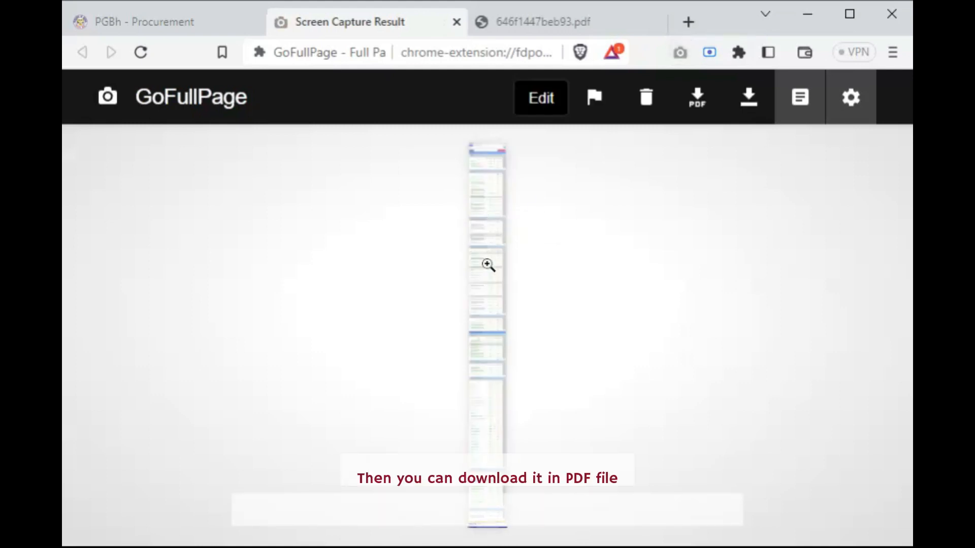
ctrl+scroll(488, 264, down, 7)
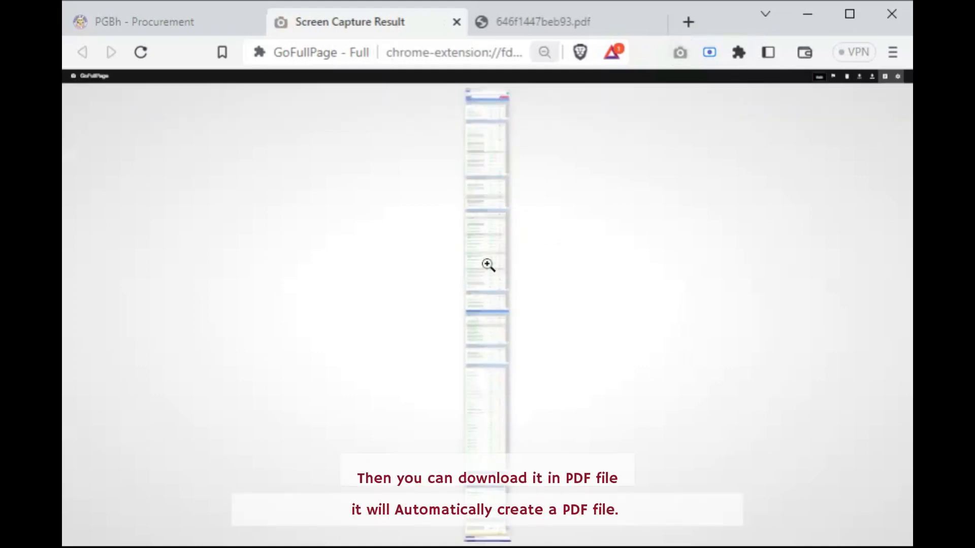
ctrl+scroll(487, 264, up, 7)
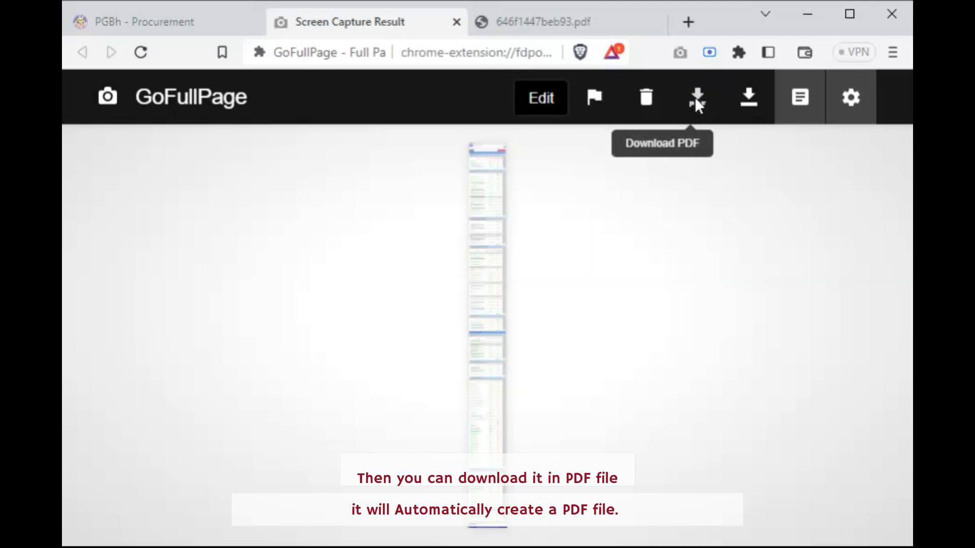
click(696, 104)
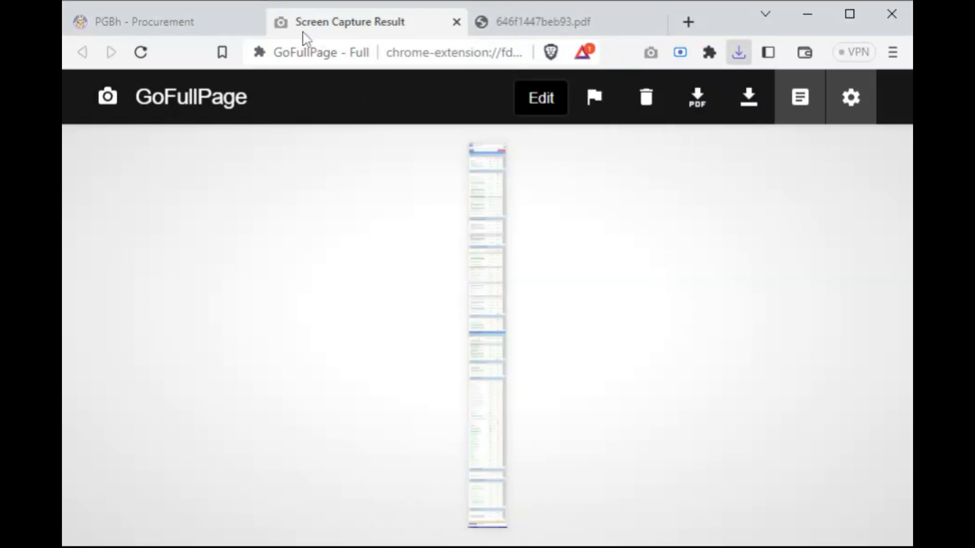
Switch back to the Procurement page, glance over the PPMP's supplies and return to the PPMP list
click(211, 24)
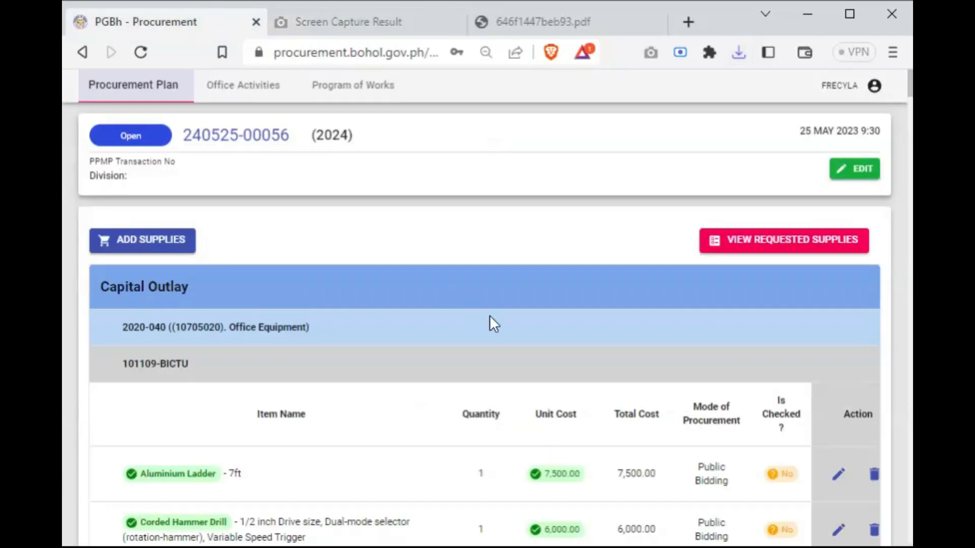
scroll(525, 358, down, 12)
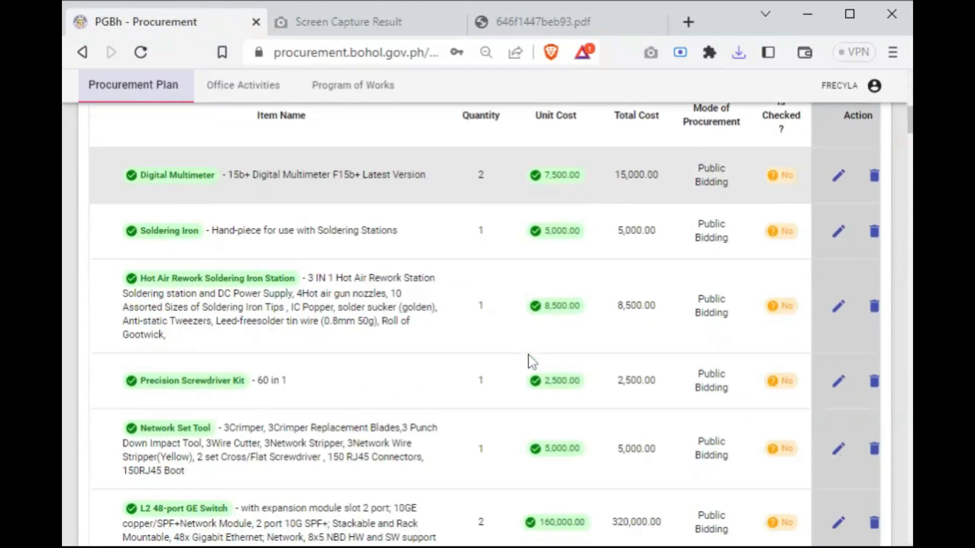
scroll(527, 359, up, 12)
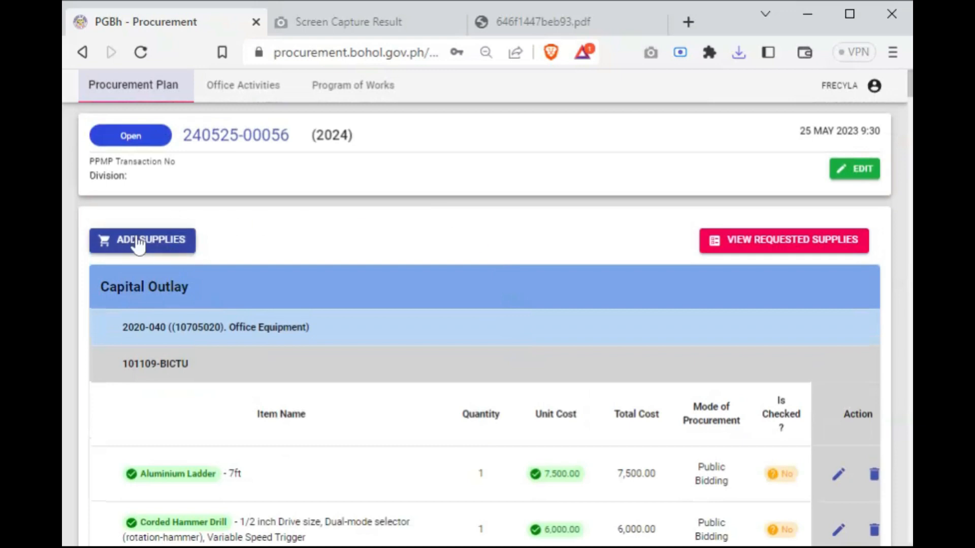
click(82, 52)
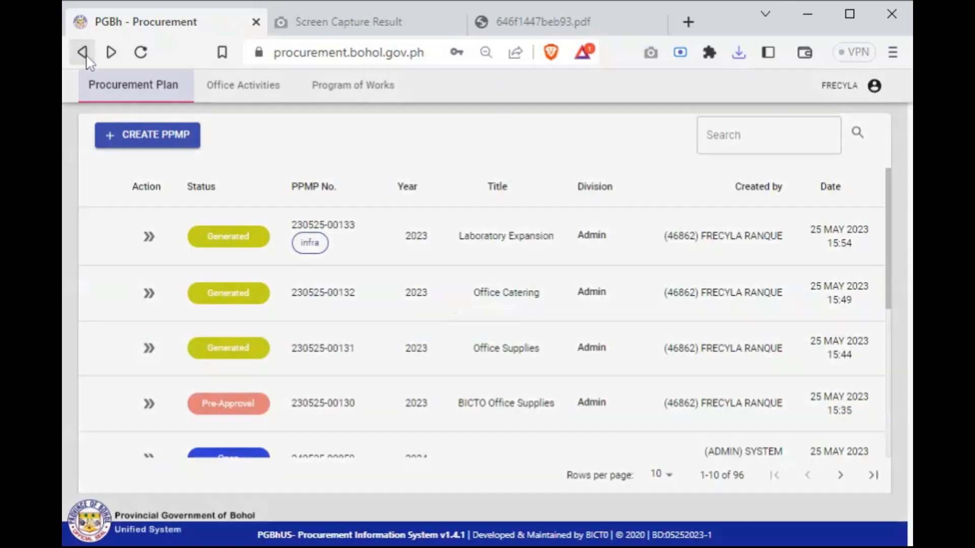
Go to the last page of the PPMP list and show the action options of the approved 2021 PPMP
scroll(270, 351, down, 2)
scroll(270, 370, down, 4)
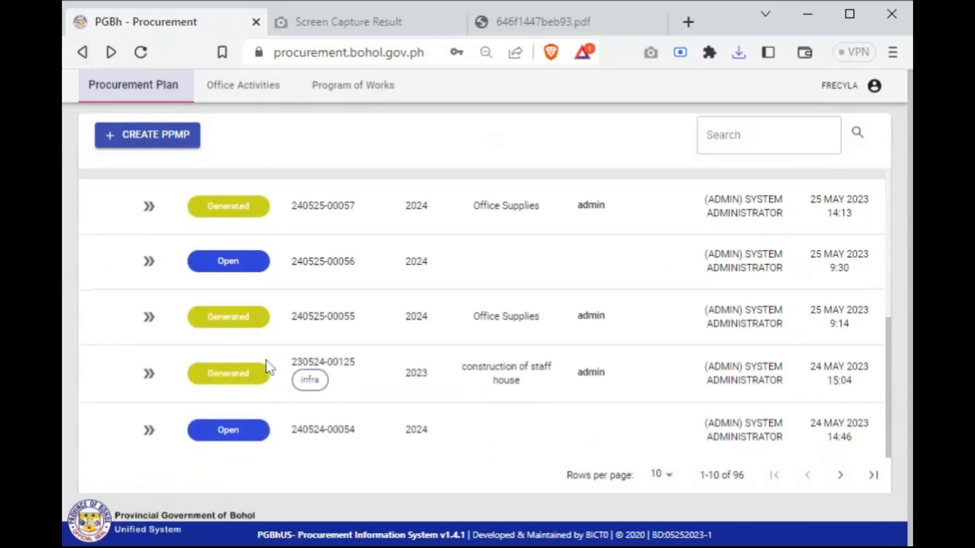
scroll(277, 377, up, 5)
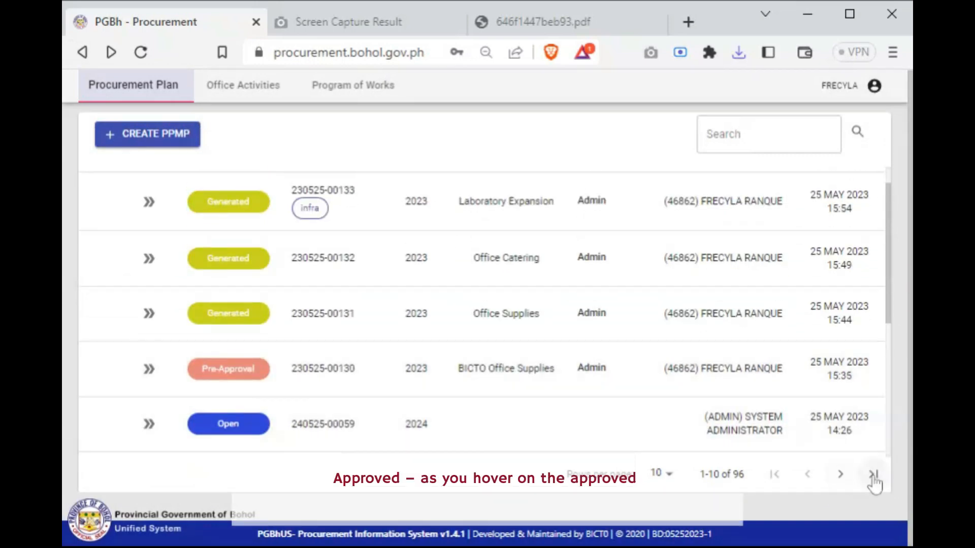
click(873, 477)
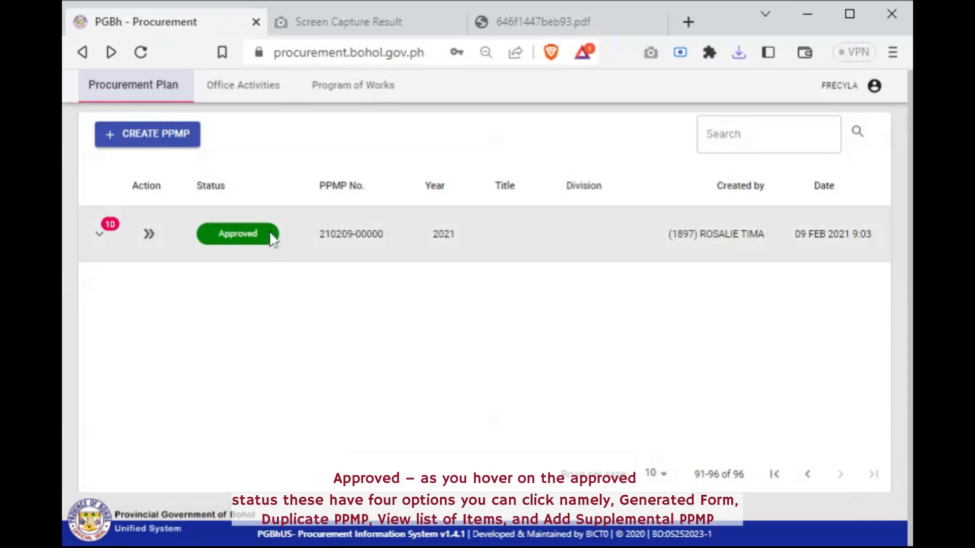
mouse_move(149, 236)
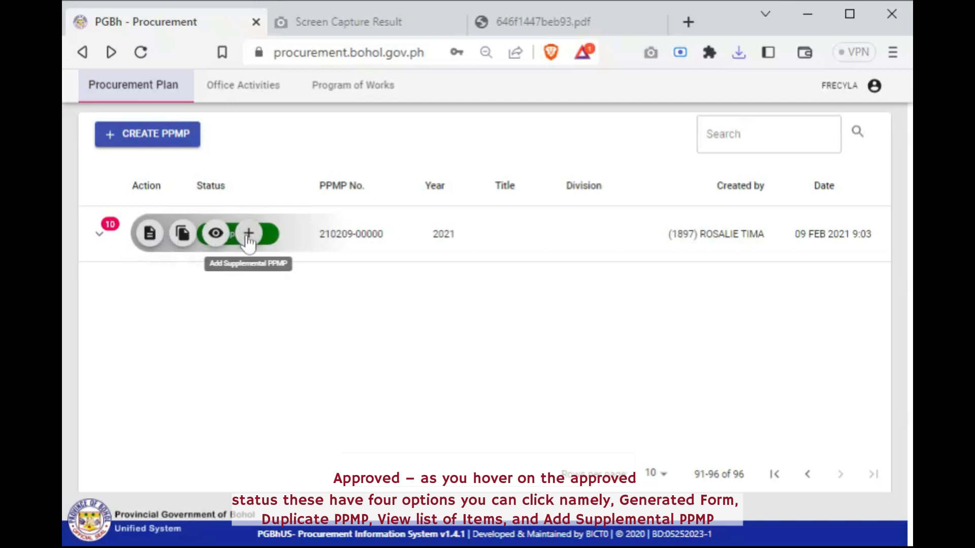
Open the generated form of the approved 2021 PPMP and look through its items down to the total budget
click(151, 234)
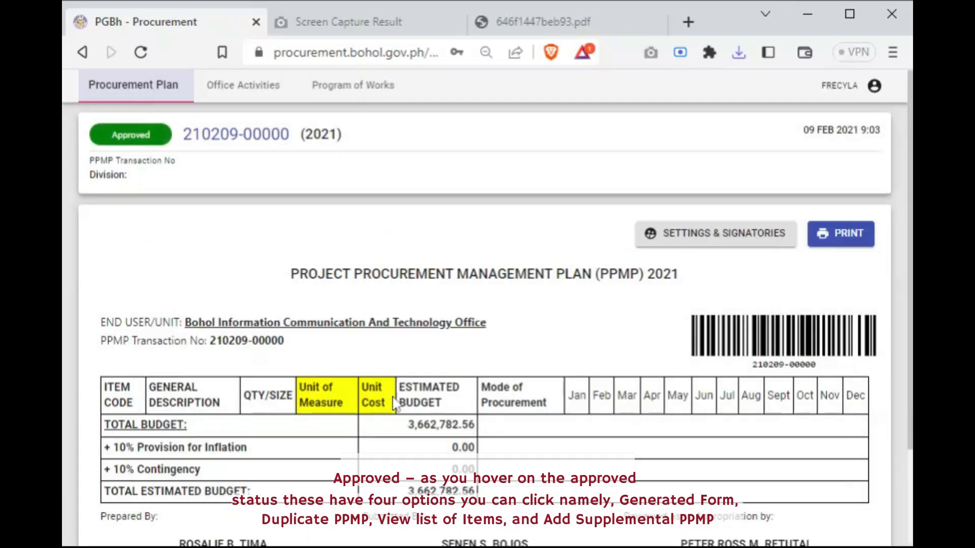
scroll(396, 404, down, 5)
scroll(396, 404, down, 20)
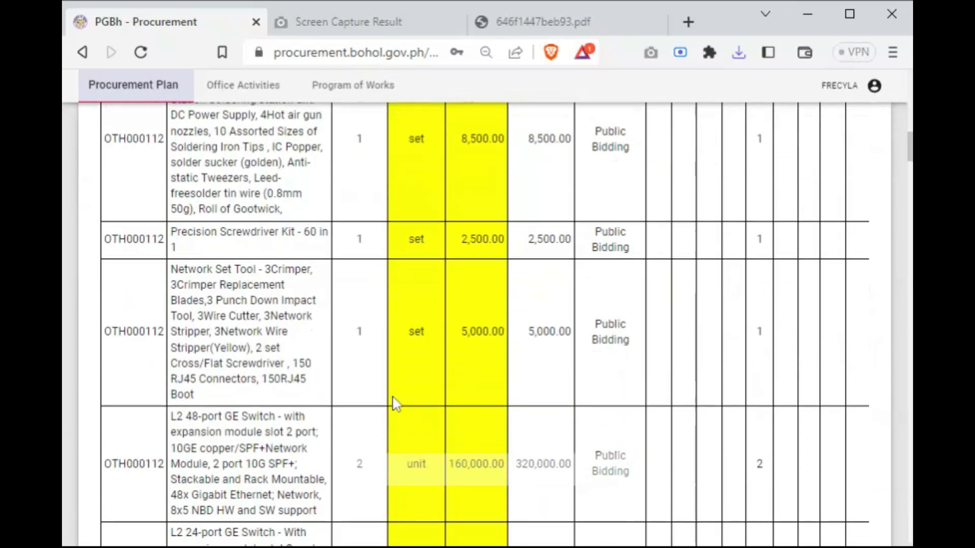
scroll(395, 403, down, 20)
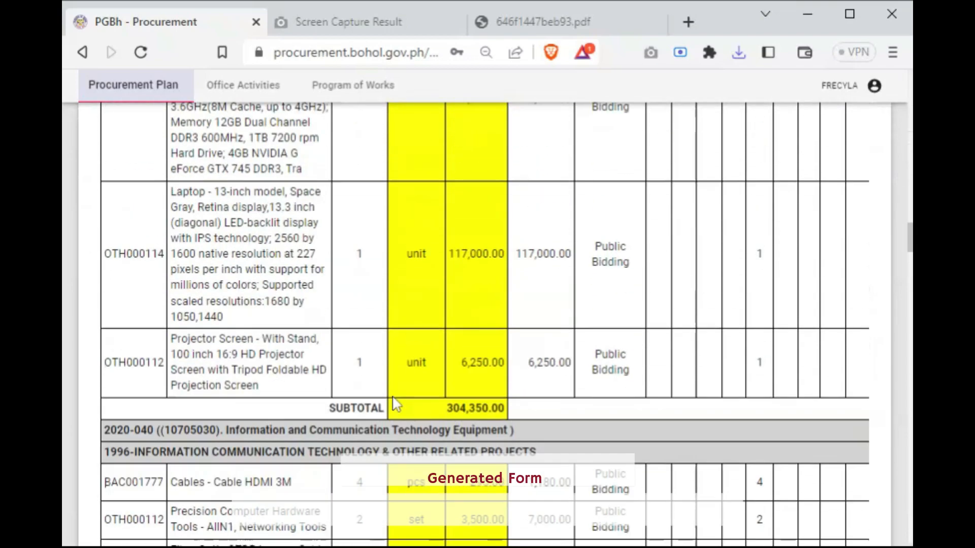
scroll(396, 404, down, 20)
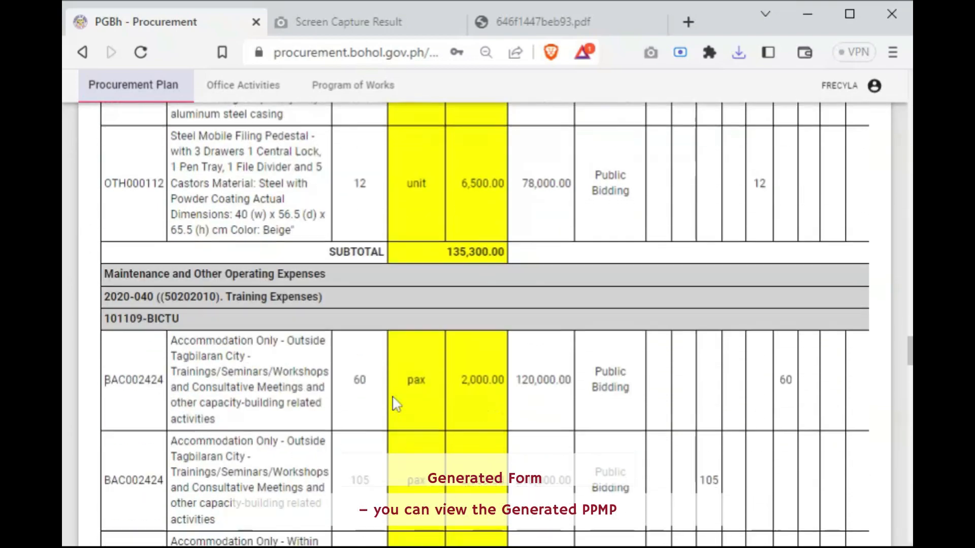
scroll(396, 404, down, 20)
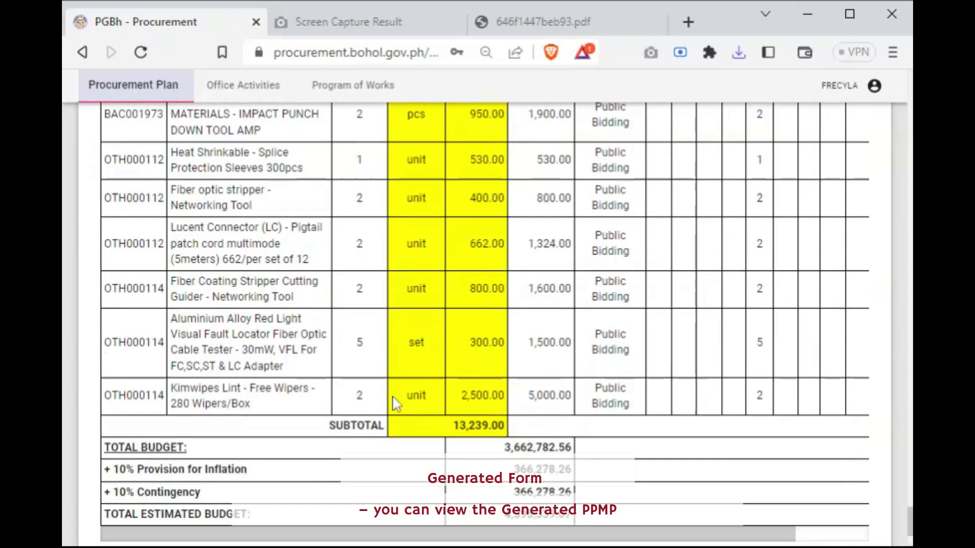
scroll(396, 404, up, 8)
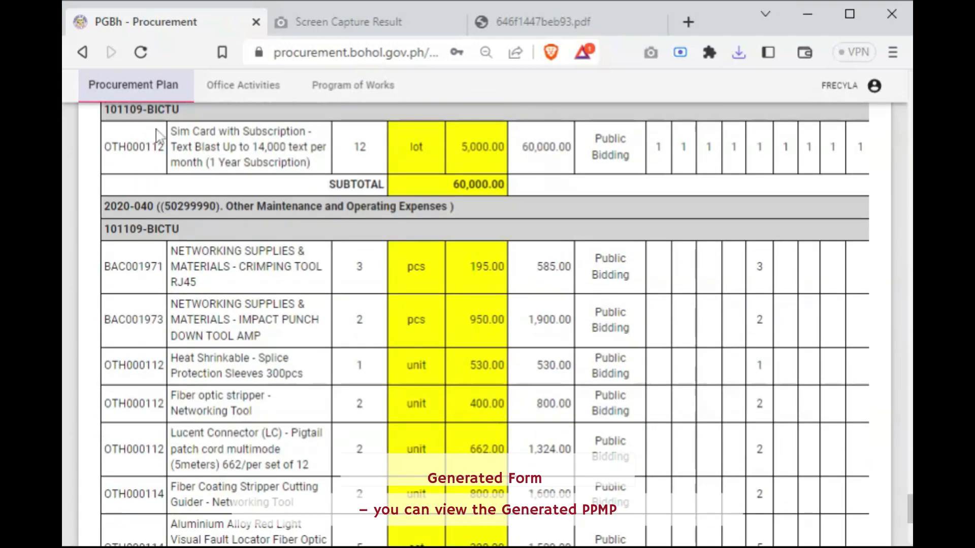
Return to the last page of the PPMP list and duplicate the approved 2021 PPMP for the year 2024
click(154, 92)
click(873, 475)
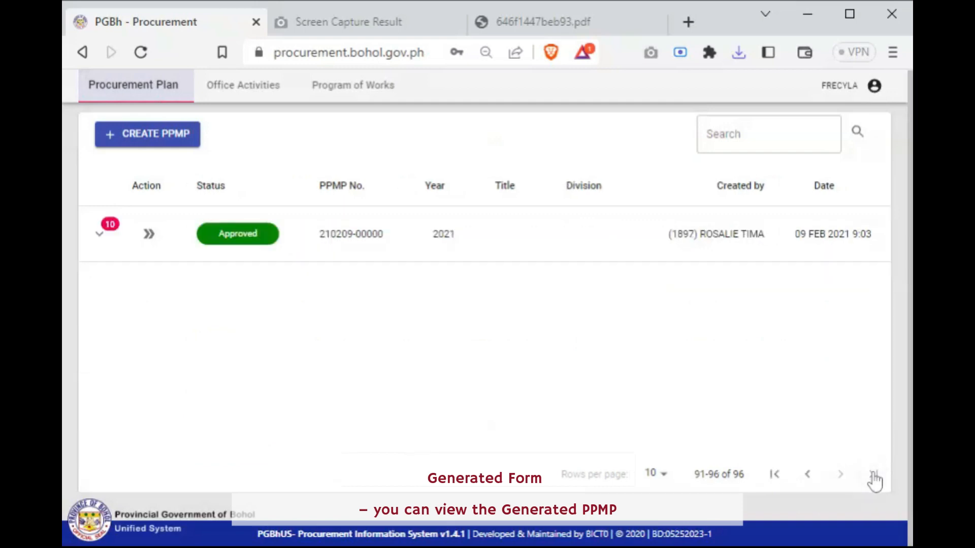
click(152, 236)
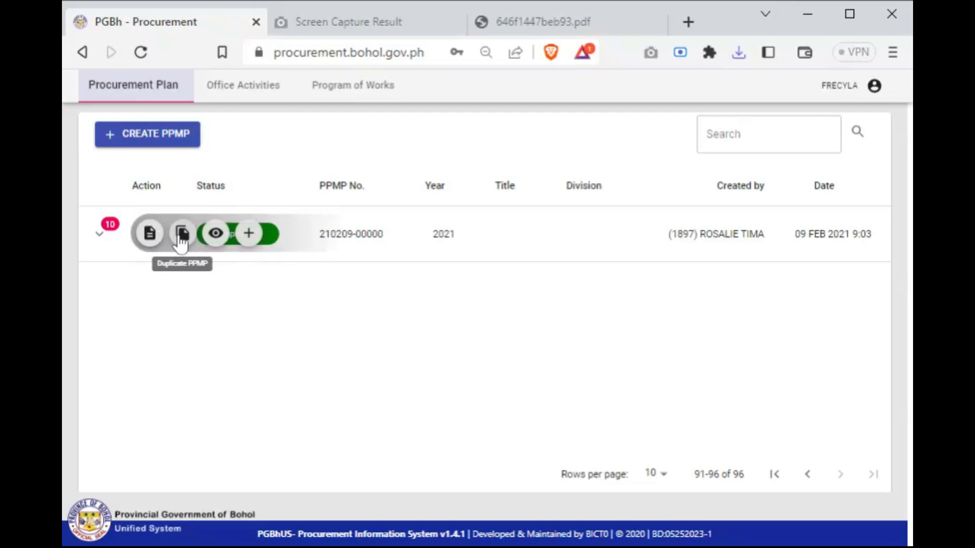
click(182, 235)
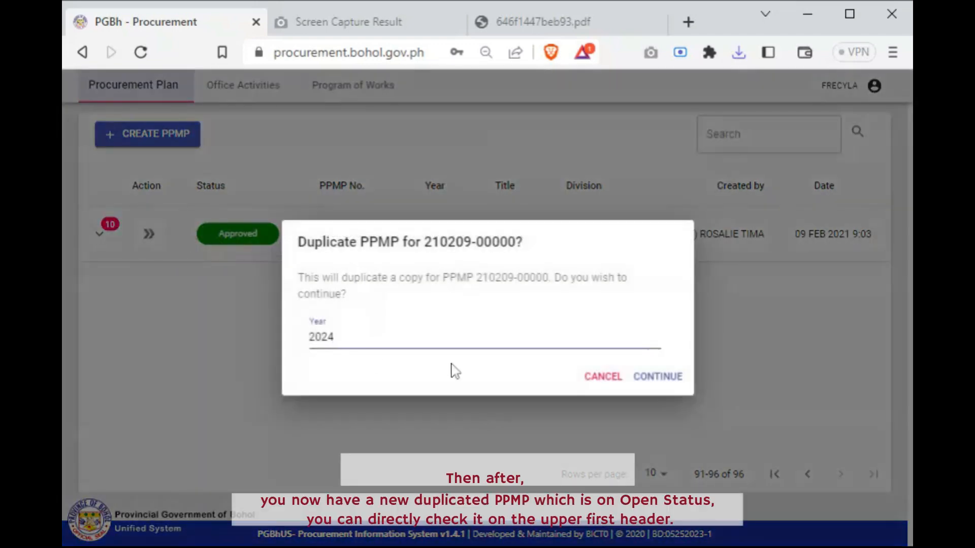
click(659, 376)
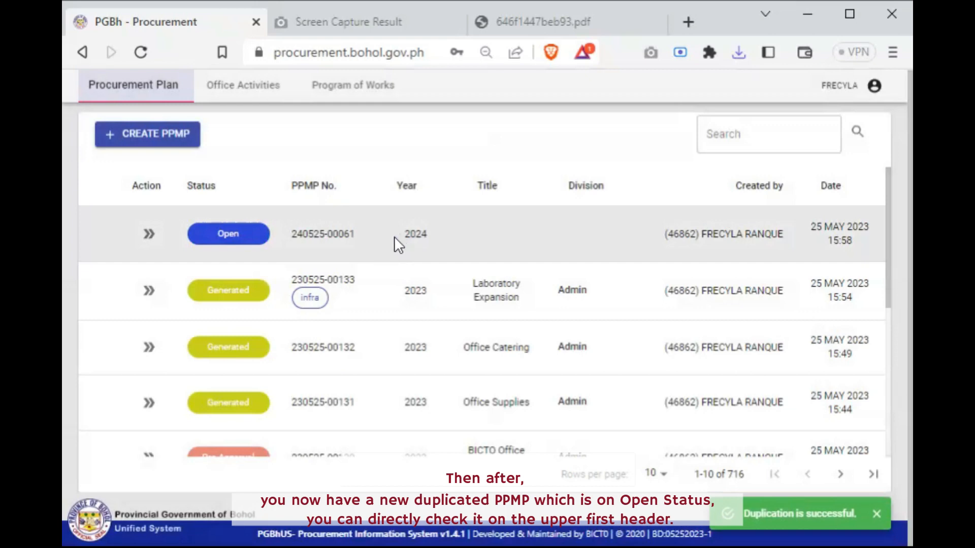
Open the duplicated 2024 PPMP's item list and set the ISP Load Manager and Aggregator's mode of procurement to Public Bidding
click(148, 234)
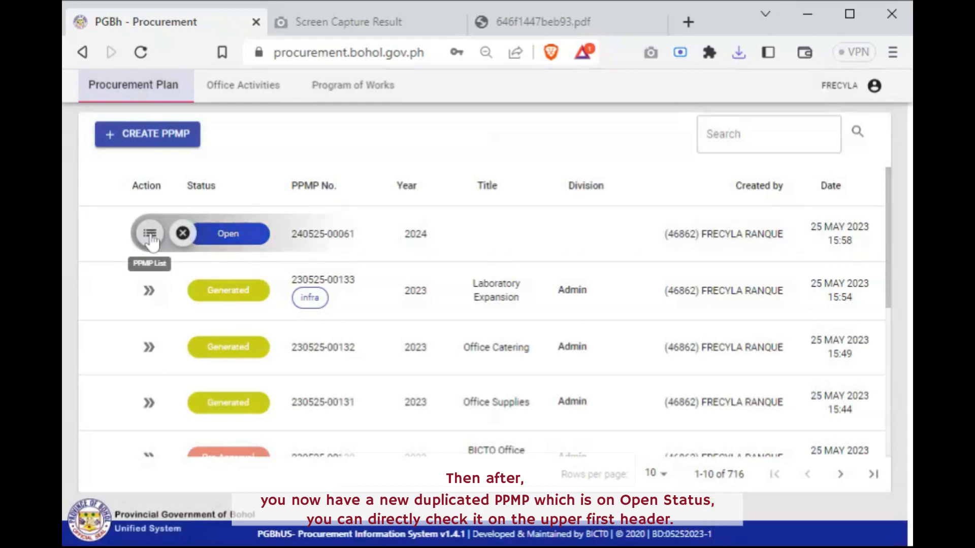
click(150, 234)
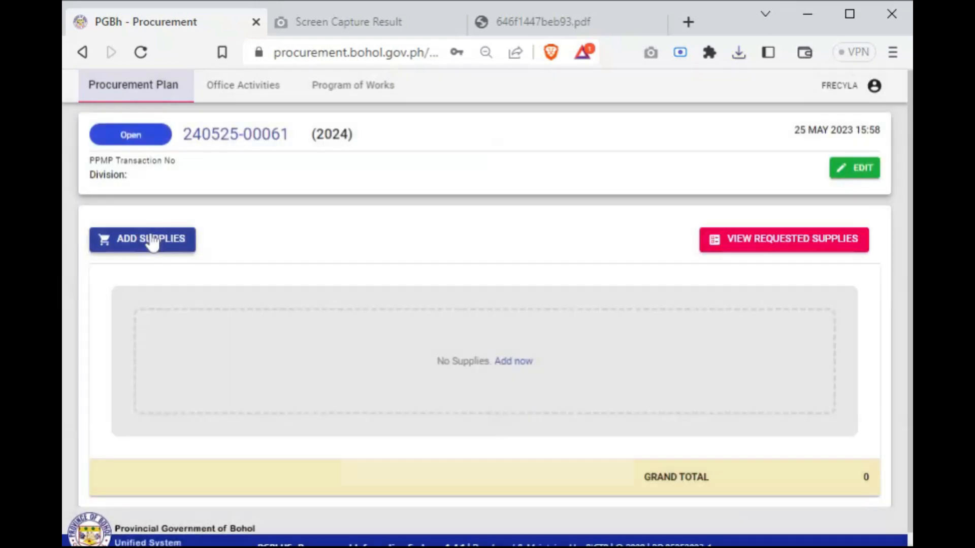
scroll(746, 462, down, 2)
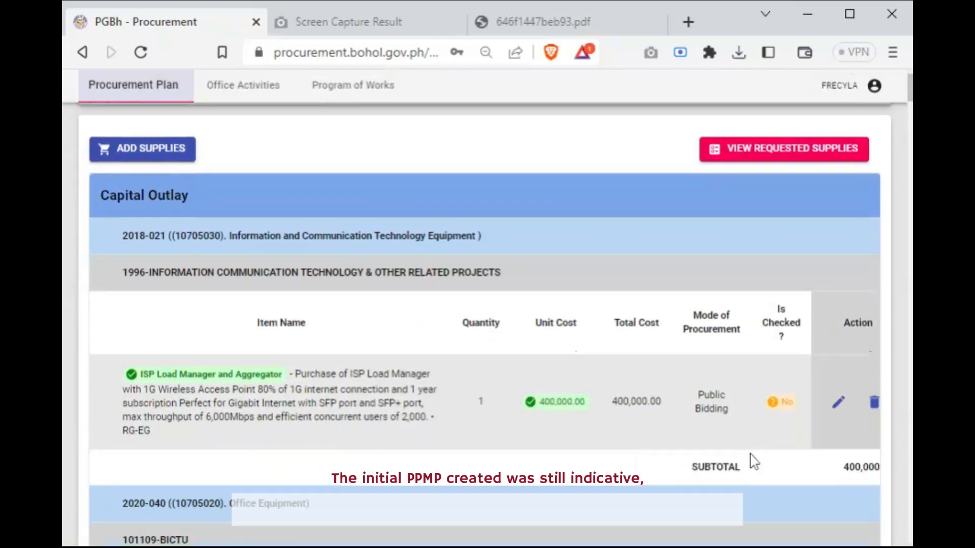
click(837, 402)
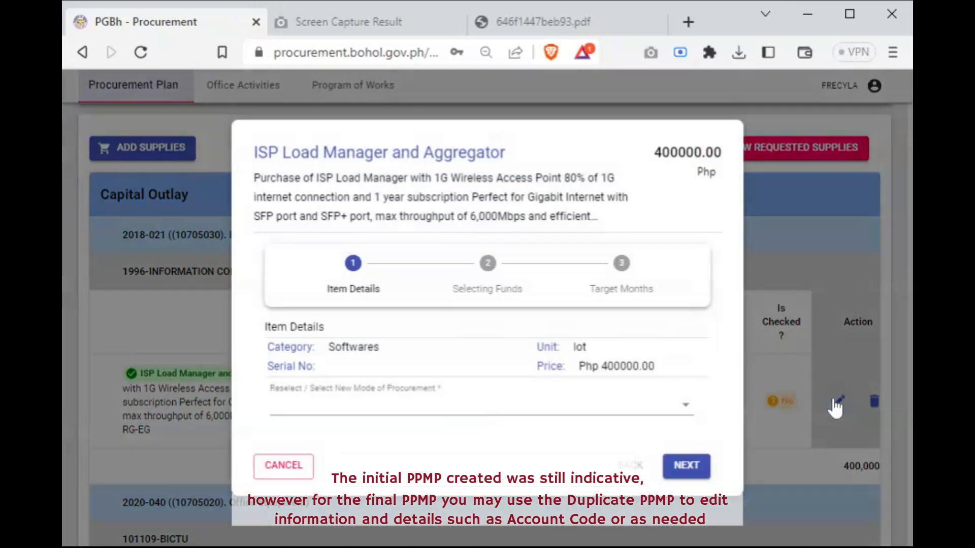
click(533, 408)
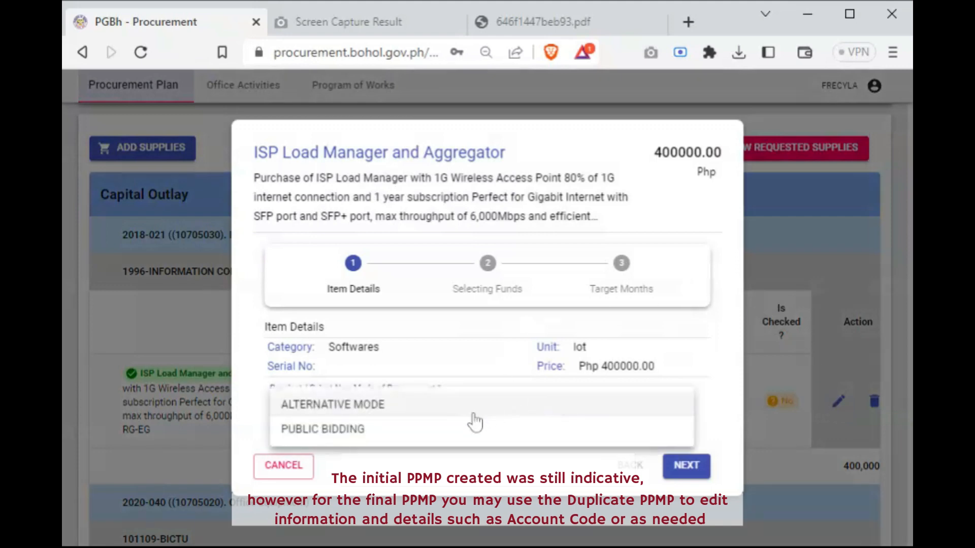
click(449, 430)
click(687, 466)
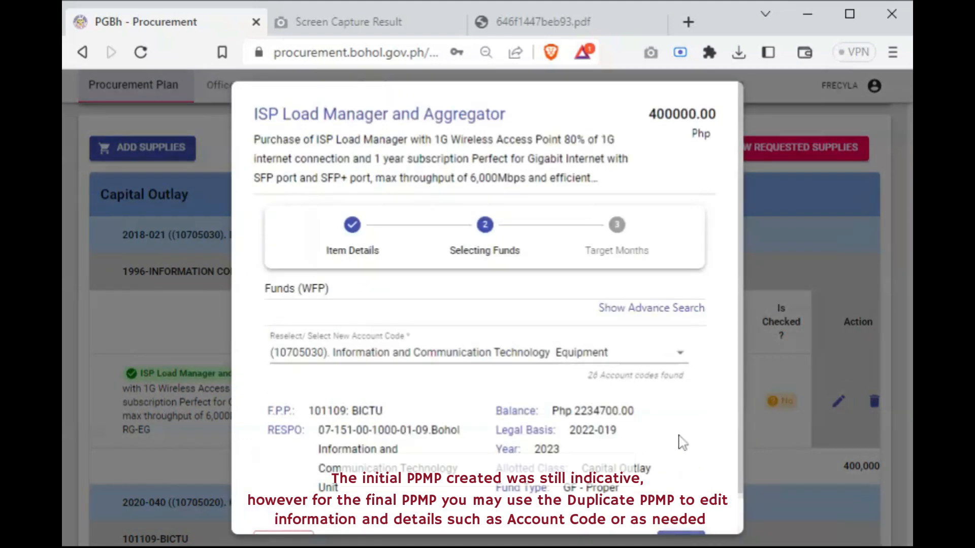
Update the item with account code (10705030) Information and Communication Technology Equipment and targets of 1 lot in March and 2 in May
scroll(621, 434, down, 2)
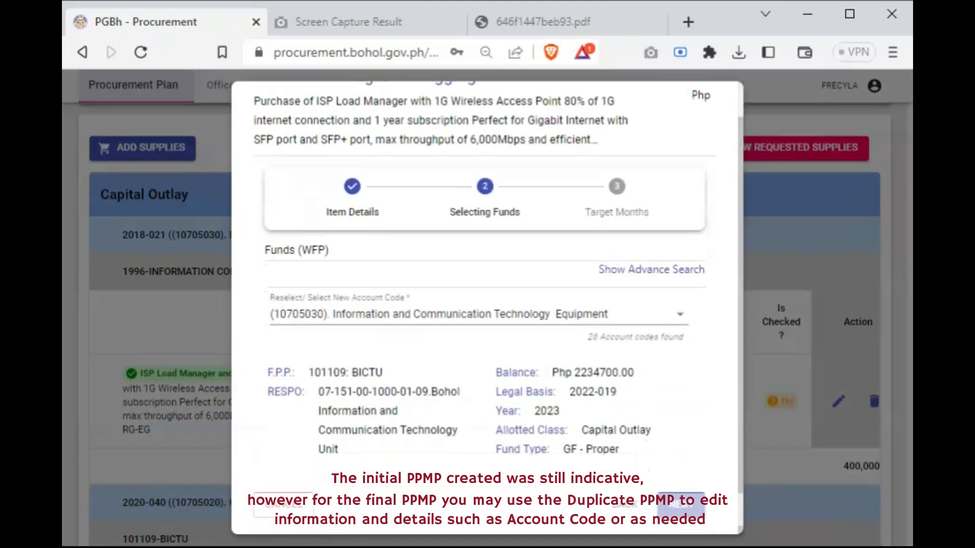
click(678, 506)
scroll(514, 465, down, 2)
click(428, 275)
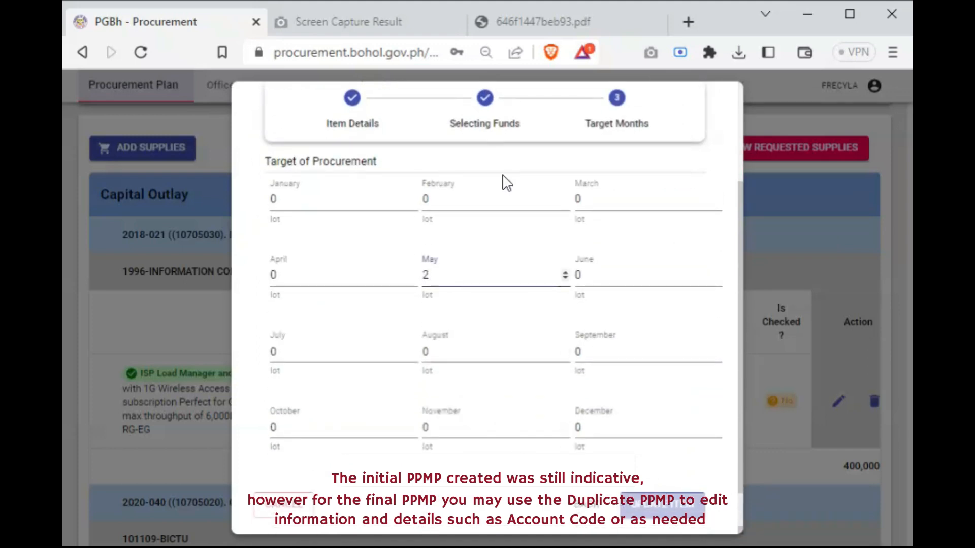
click(579, 199)
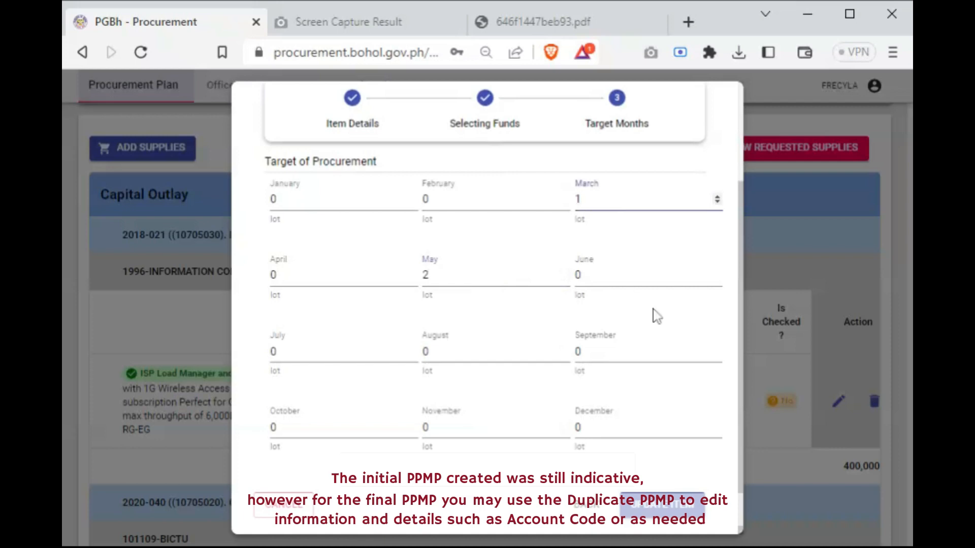
click(687, 509)
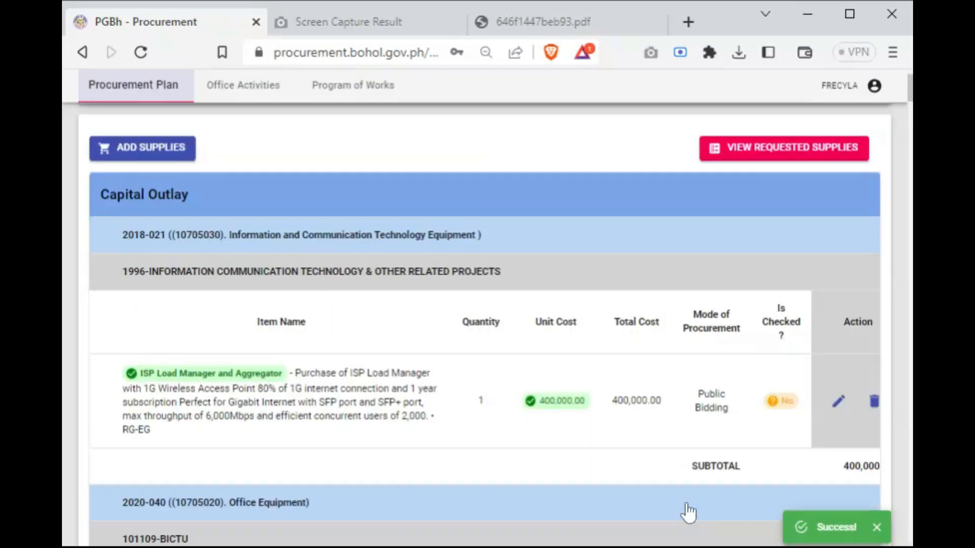
Look through the duplicated PPMP's items down to the grand total, comparing the checked status of the edited item with the others
scroll(686, 490, down, 3)
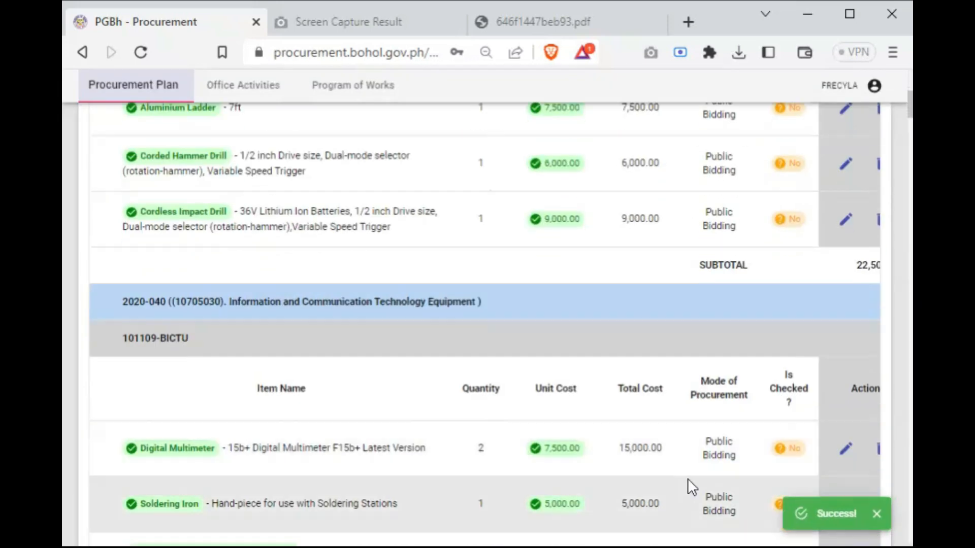
scroll(686, 361, up, 4)
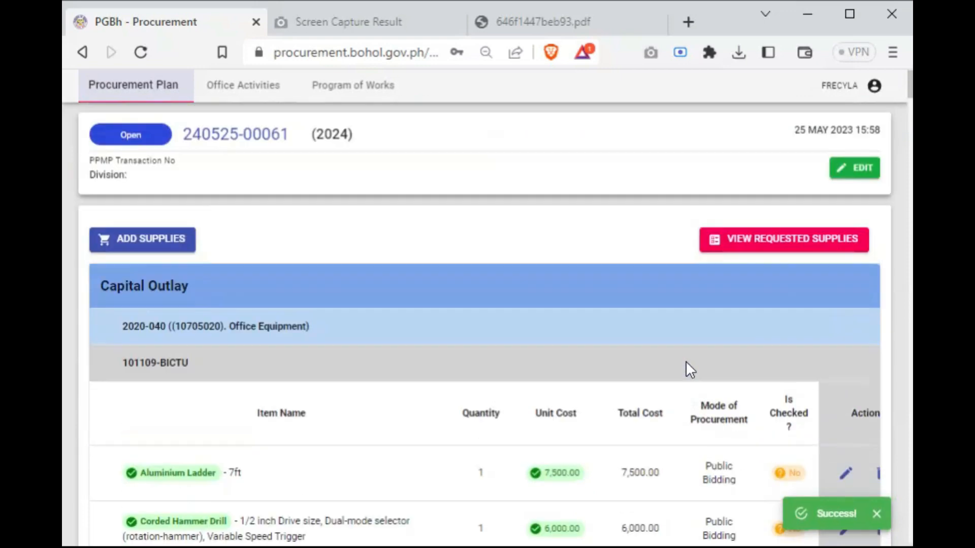
key(ctrl+plus)
scroll(686, 361, down, 5)
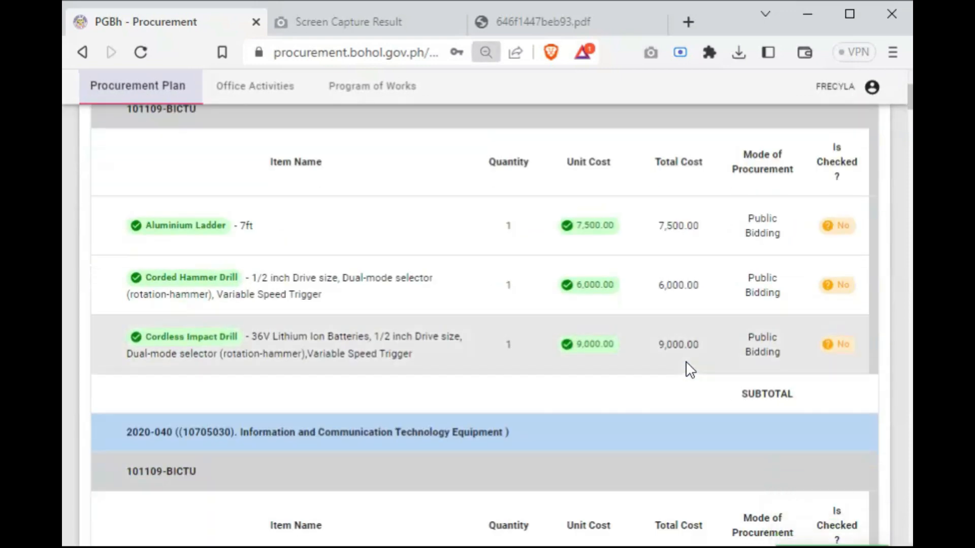
key(ctrl+minus)
key(ctrl+minus)
key(ctrl+minus)
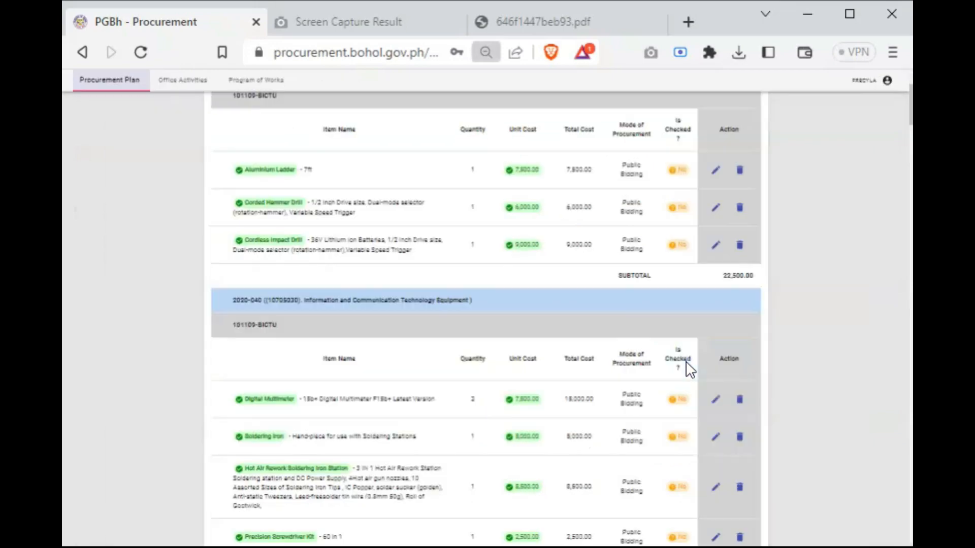
key(ctrl+plus)
key(ctrl+plus)
key(ctrl+plus)
scroll(691, 369, up, 5)
scroll(688, 366, down, 7)
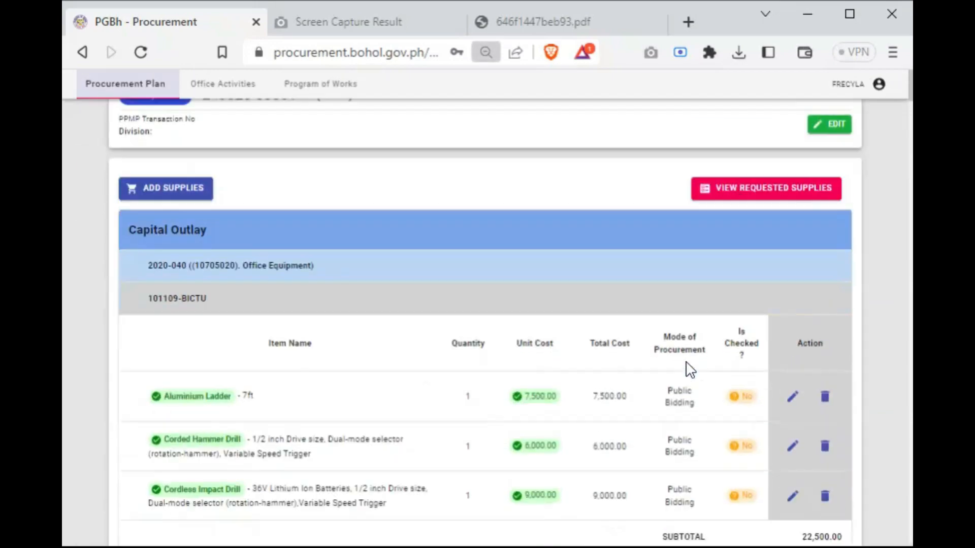
scroll(688, 367, down, 20)
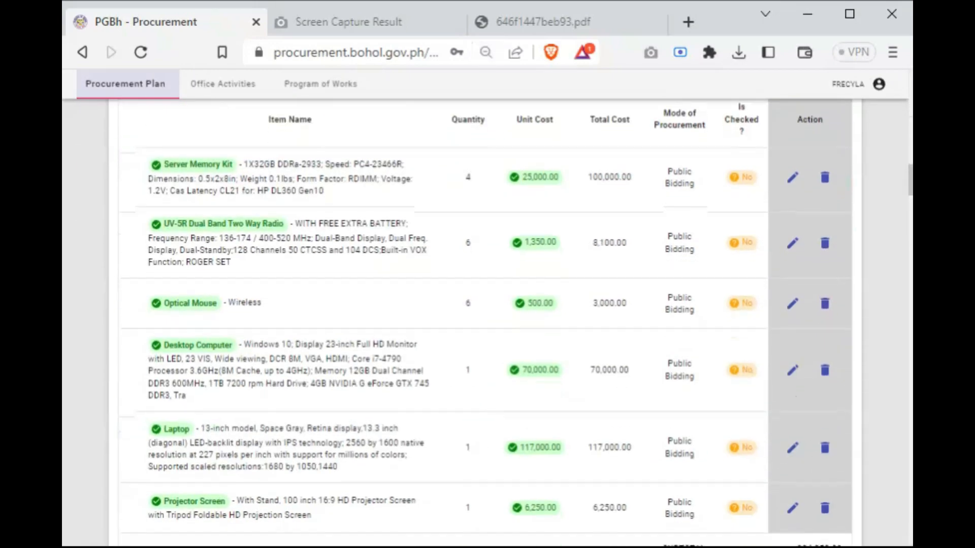
scroll(703, 372, down, 15)
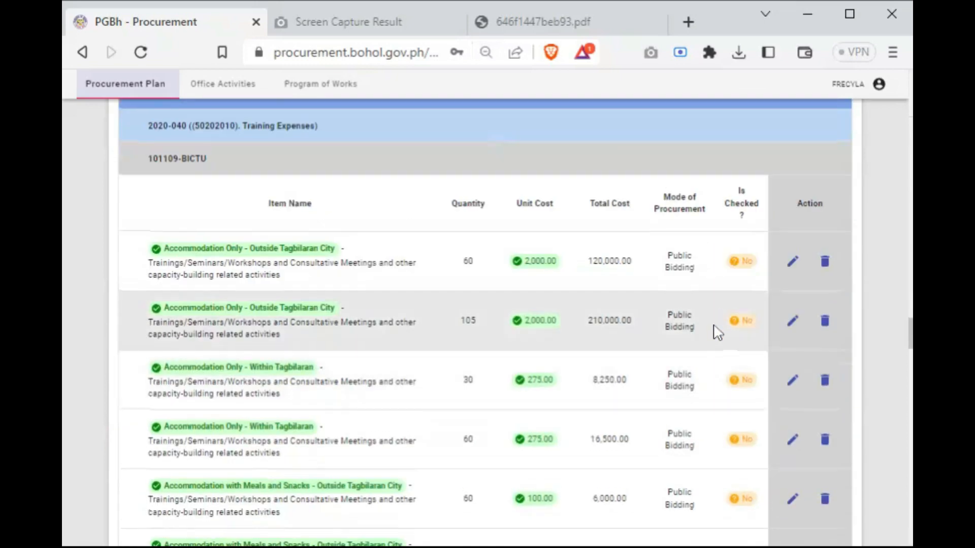
scroll(757, 282, up, 5)
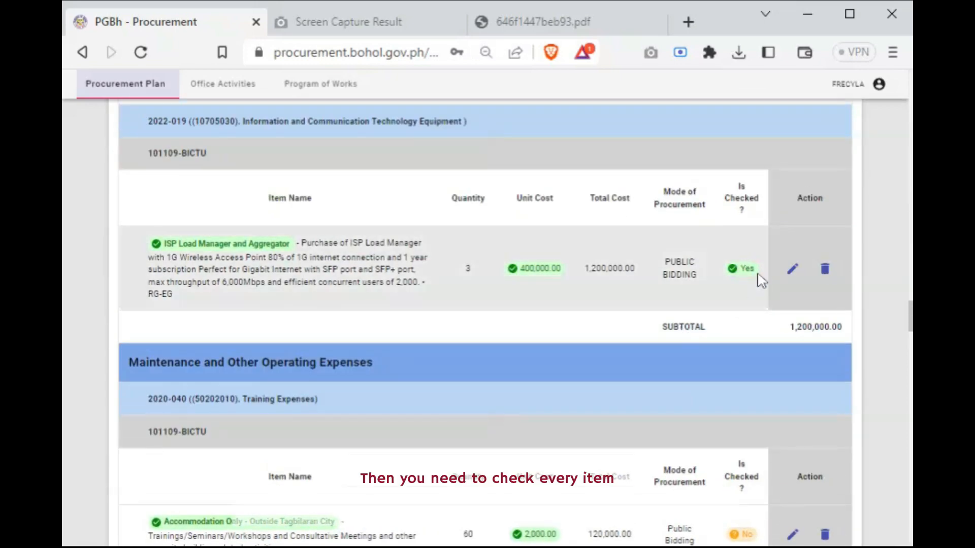
scroll(735, 348, down, 7)
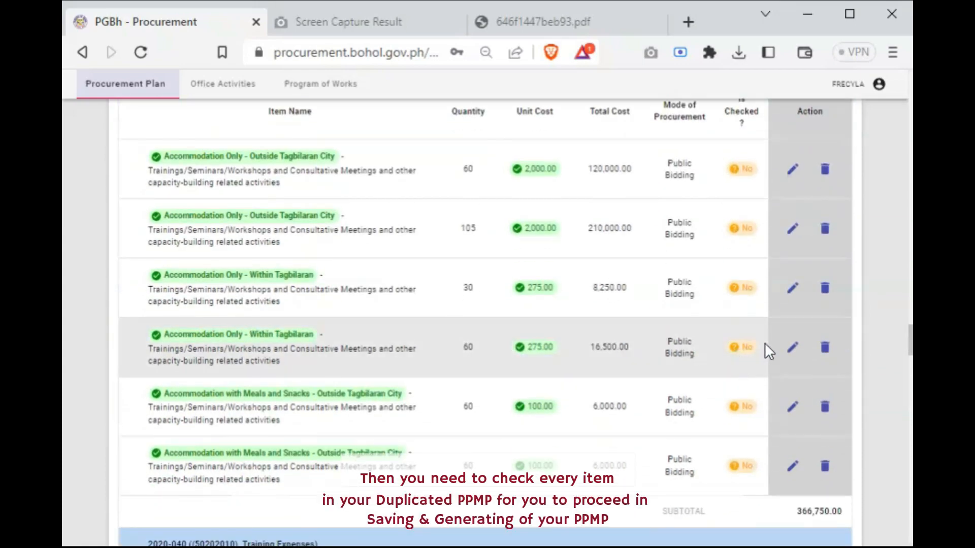
scroll(766, 395, down, 20)
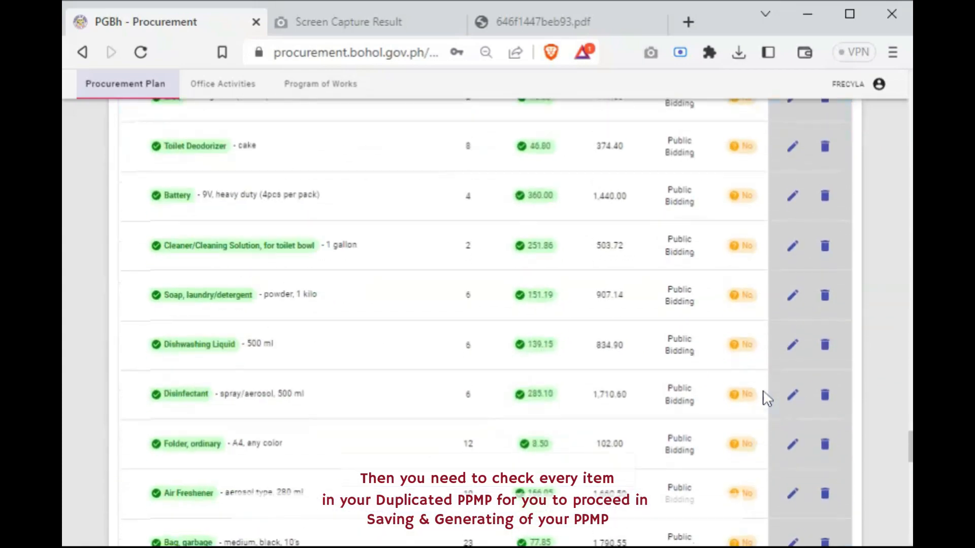
scroll(762, 403, down, 15)
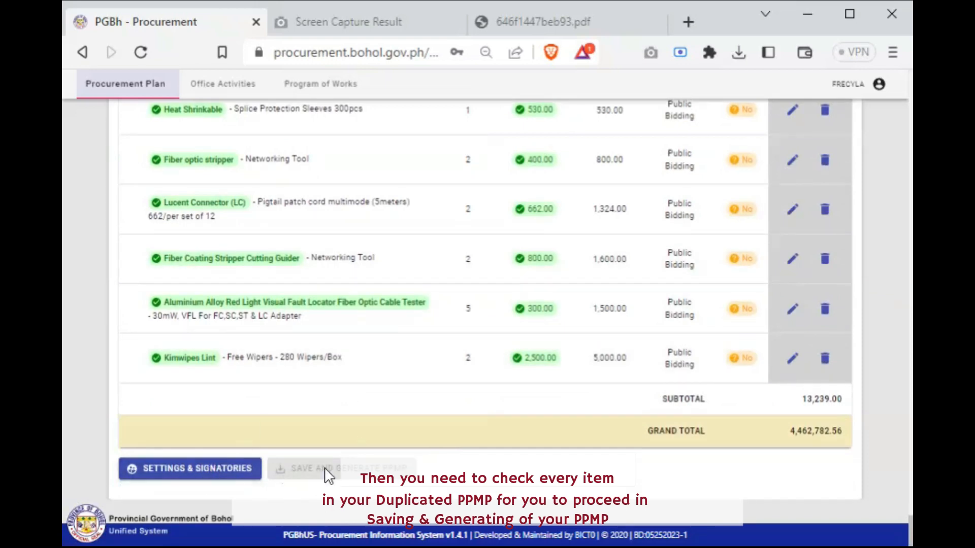
Set the PPMP's signatories: the Administrative Officer as preparer, the Head of Office as submitter and the Provincial Budget Officer as reviewer
click(192, 467)
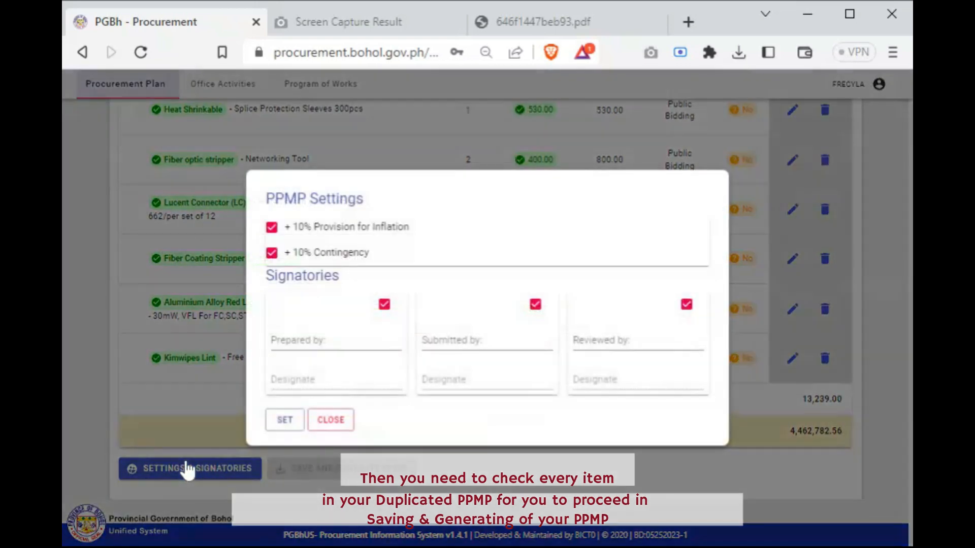
click(307, 338)
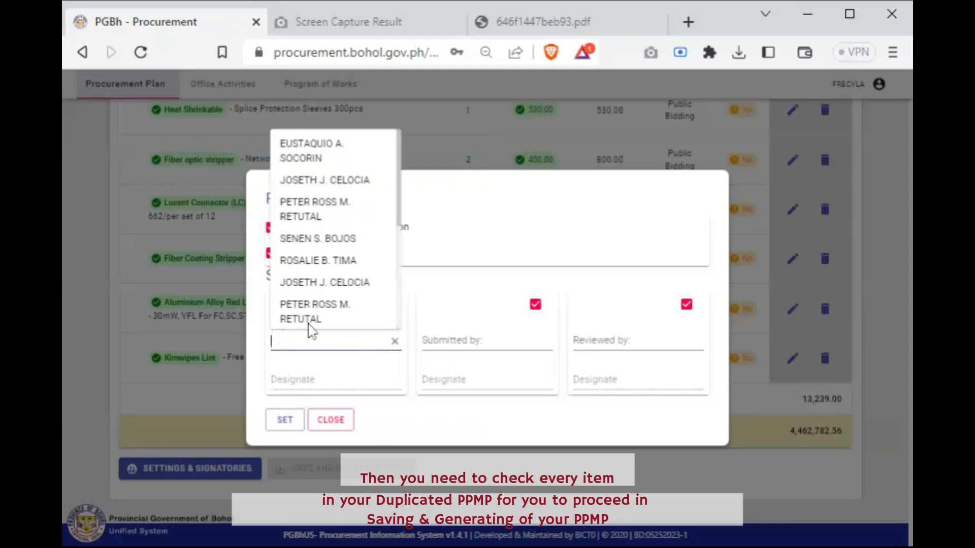
click(313, 264)
click(446, 341)
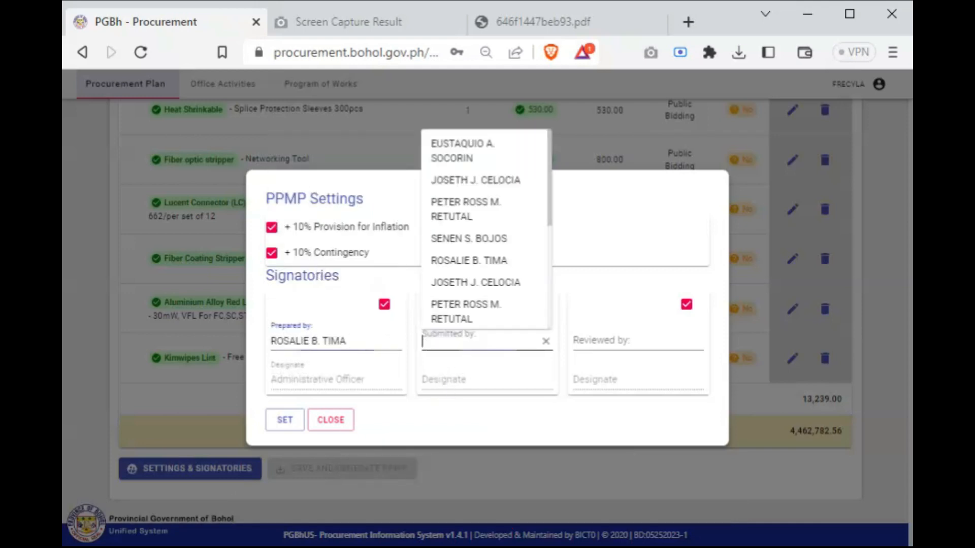
click(463, 238)
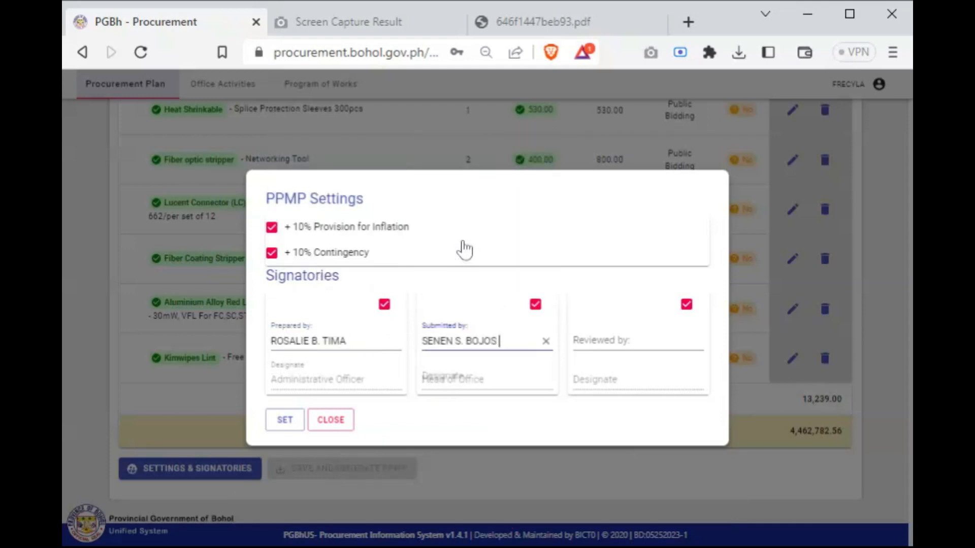
click(602, 339)
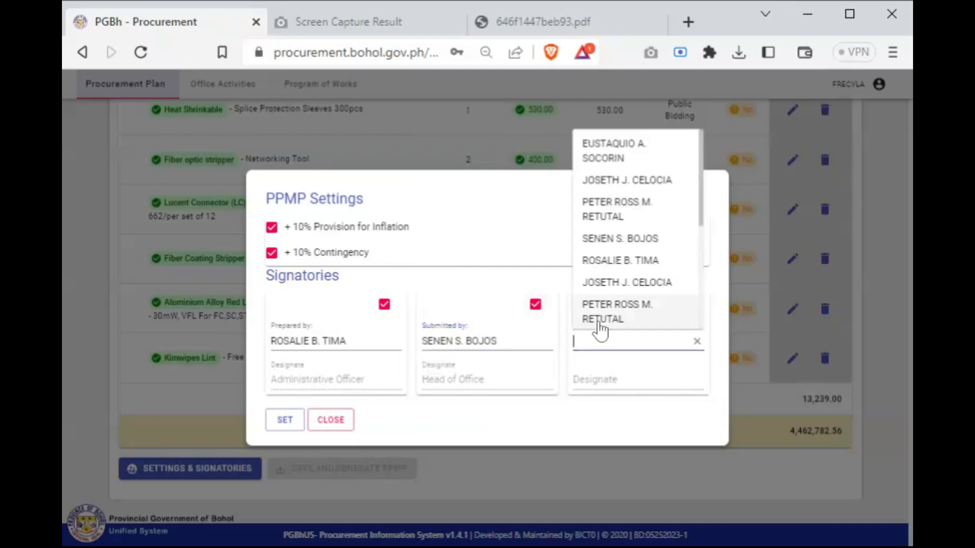
click(626, 205)
click(286, 425)
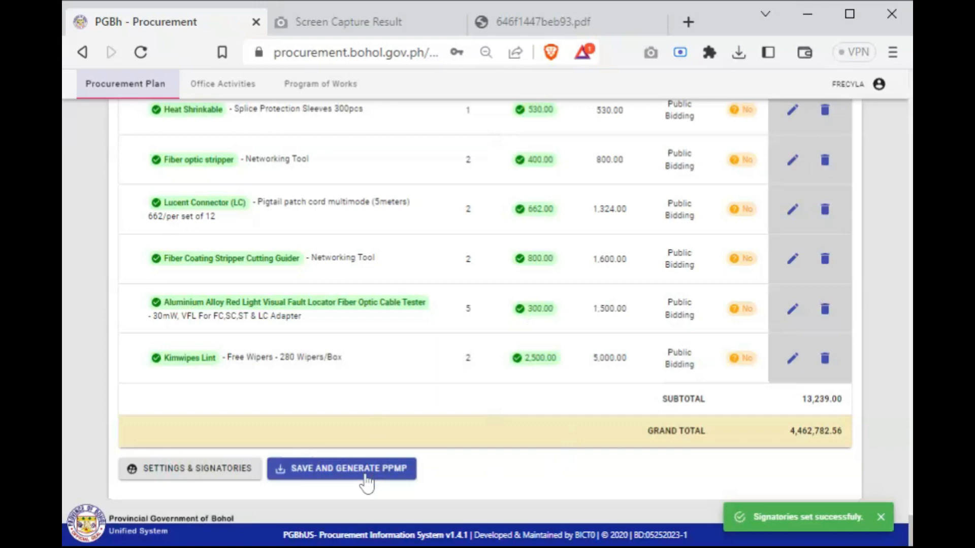
Try to save and generate the duplicated PPMP, reviewing its settings and signatories between attempts
click(366, 483)
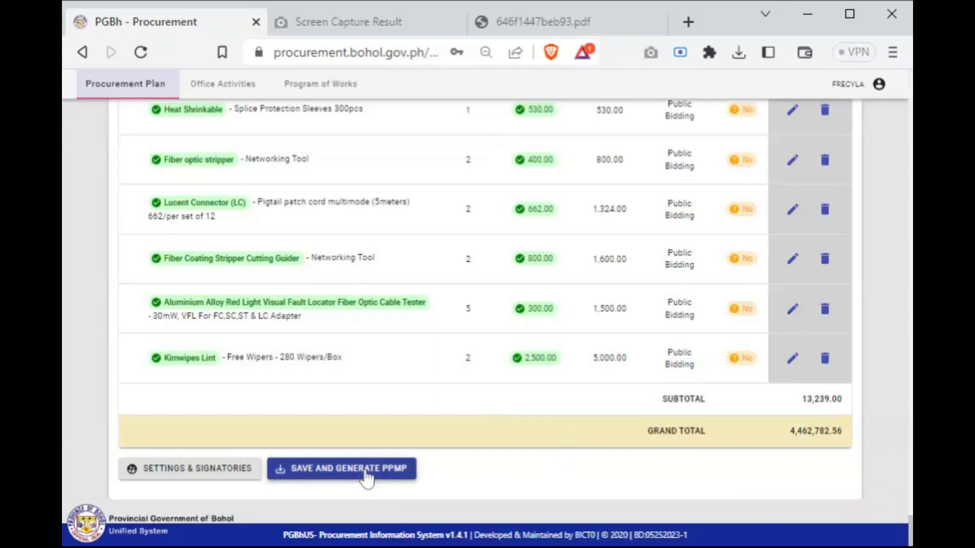
click(365, 473)
click(367, 473)
click(199, 474)
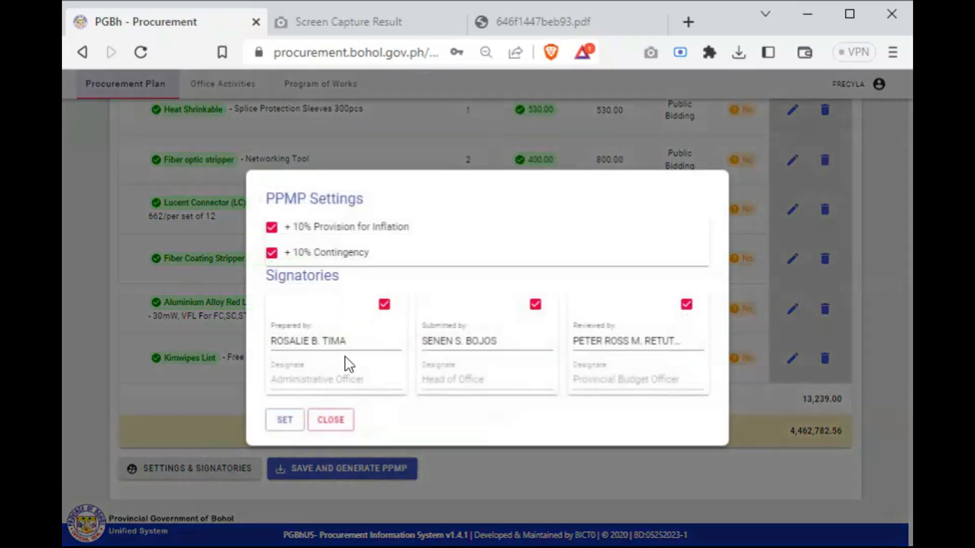
click(330, 421)
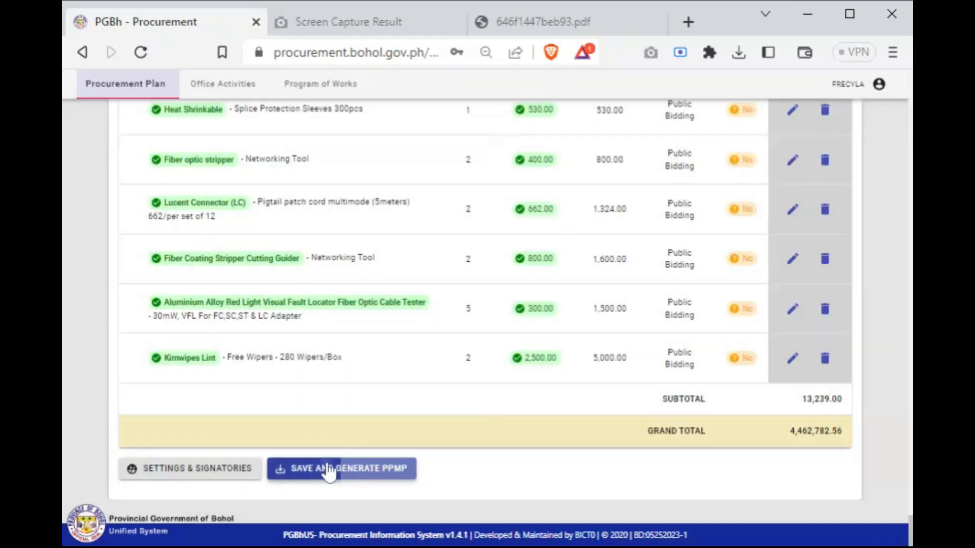
click(327, 466)
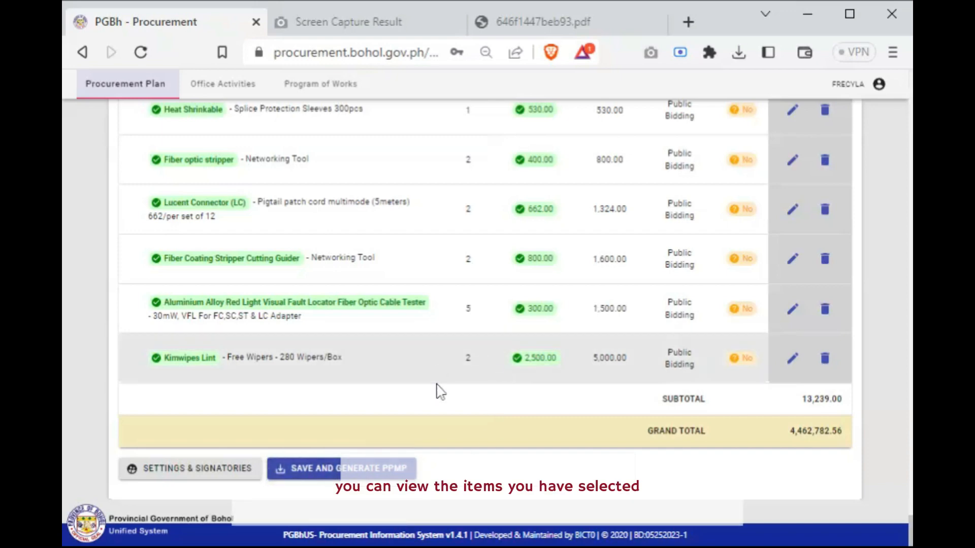
Open the list of items of the approved 2021 PPMP, the last entry in the procurement plan list
scroll(439, 392, up, 15)
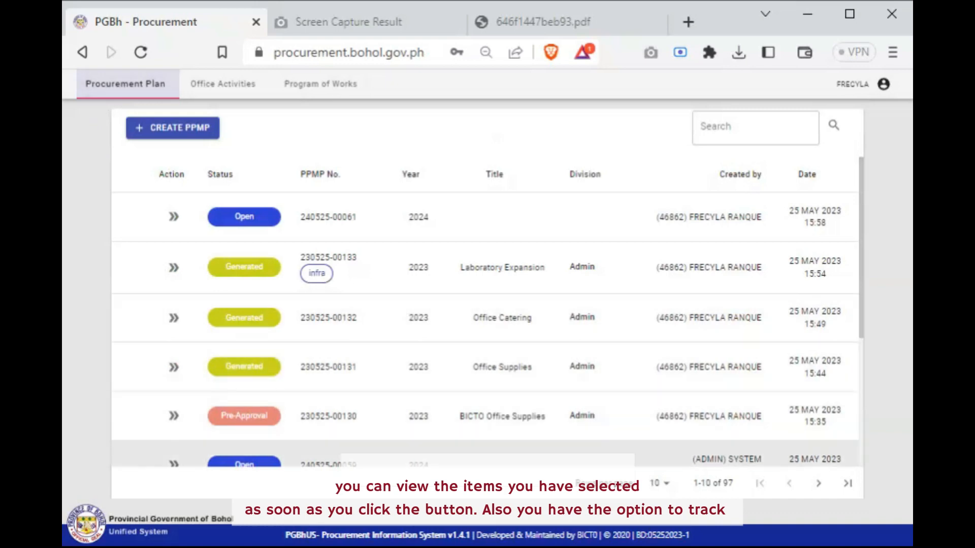
click(848, 483)
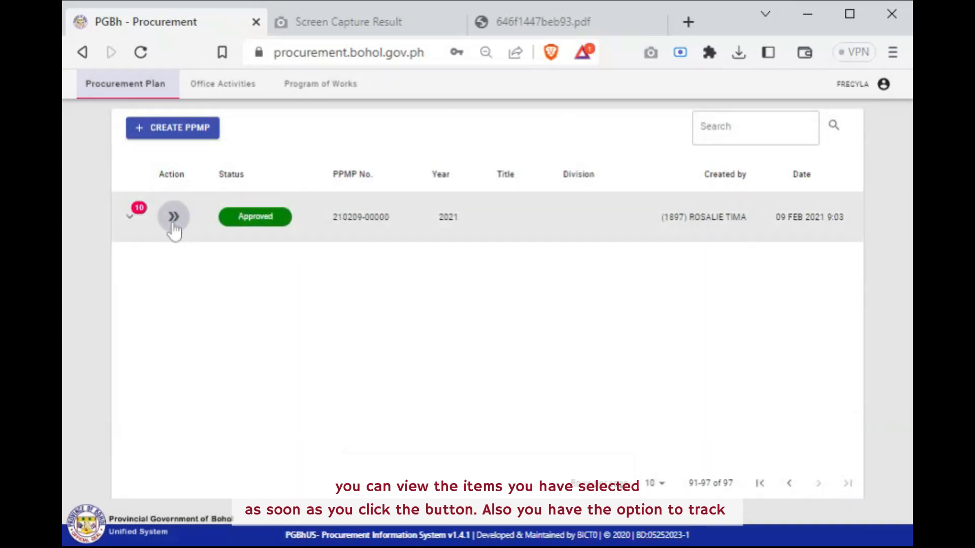
click(173, 219)
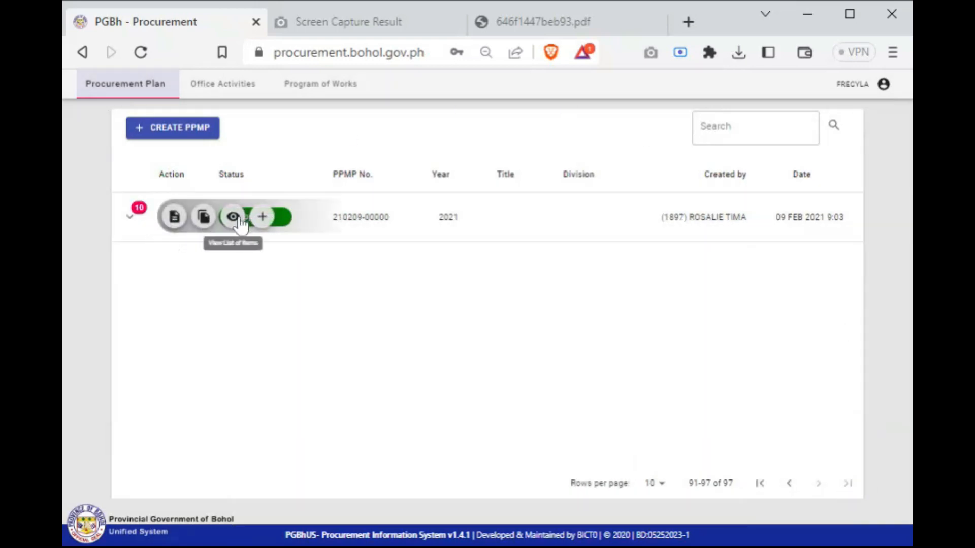
click(234, 218)
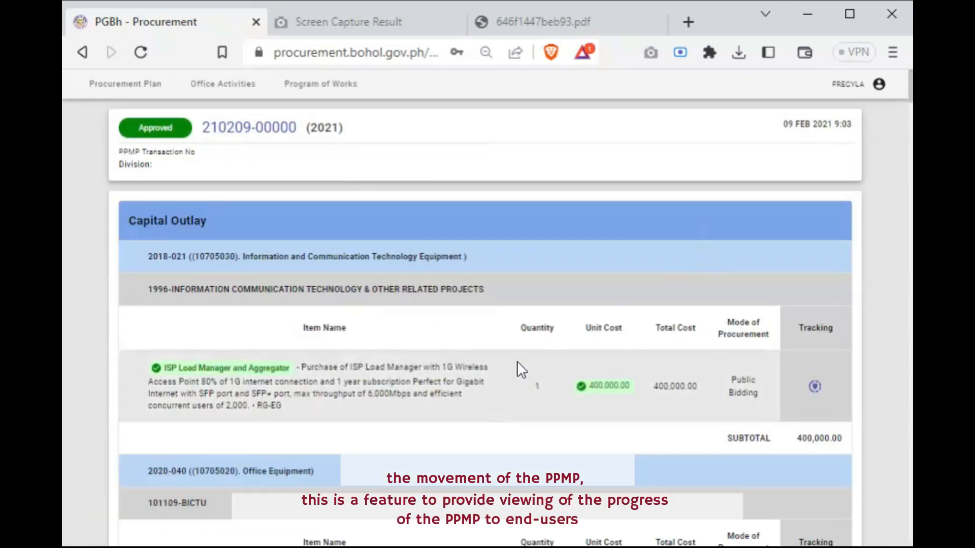
Check the tracking of the ISP Load Manager and Aggregator item for the 2nd, 3rd and 4th quarters, closing the details when done
scroll(517, 363, down, 5)
scroll(541, 386, up, 5)
click(813, 389)
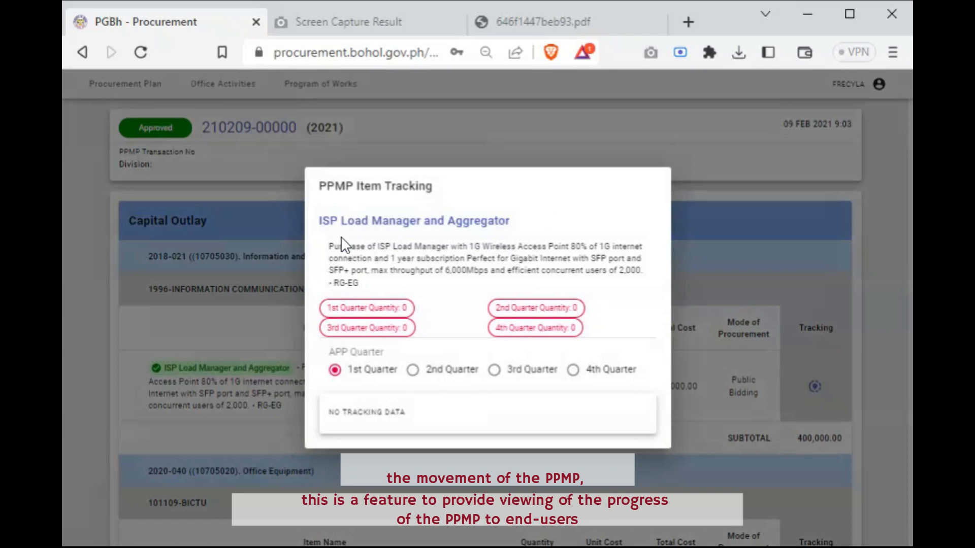
click(413, 370)
click(494, 370)
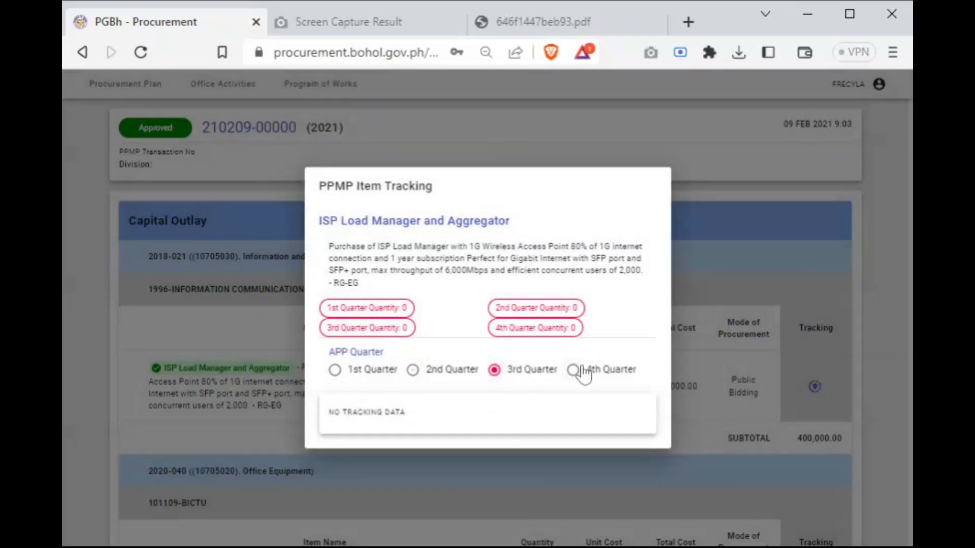
click(573, 370)
double_click(435, 414)
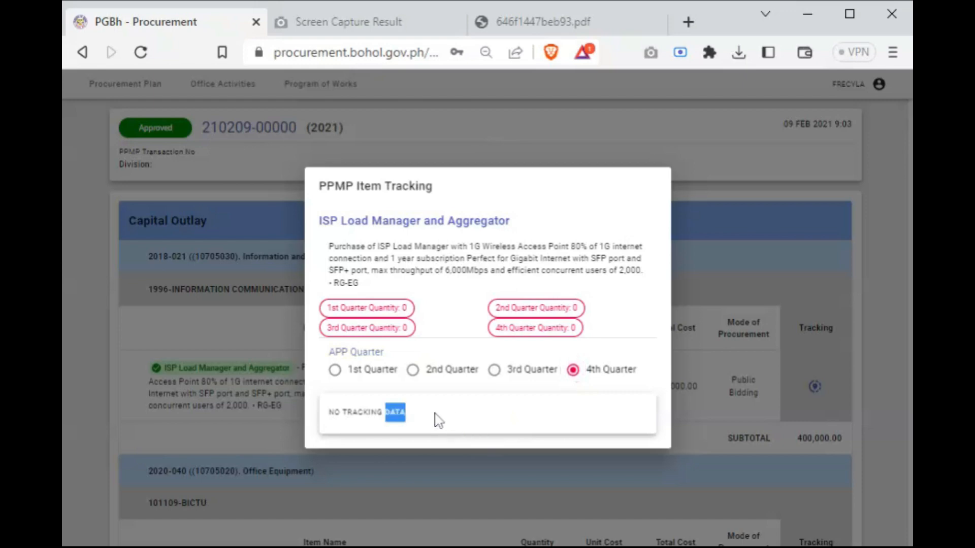
triple_click(435, 414)
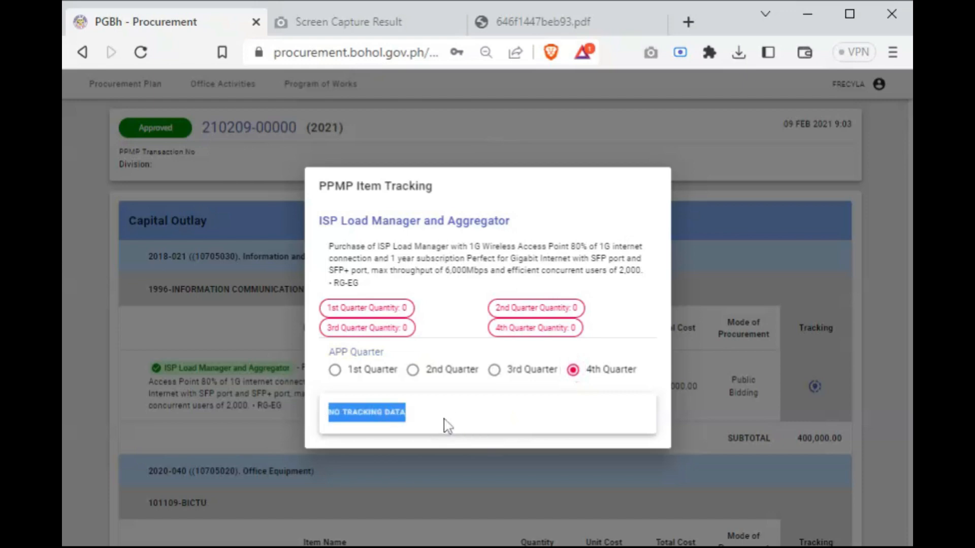
click(439, 420)
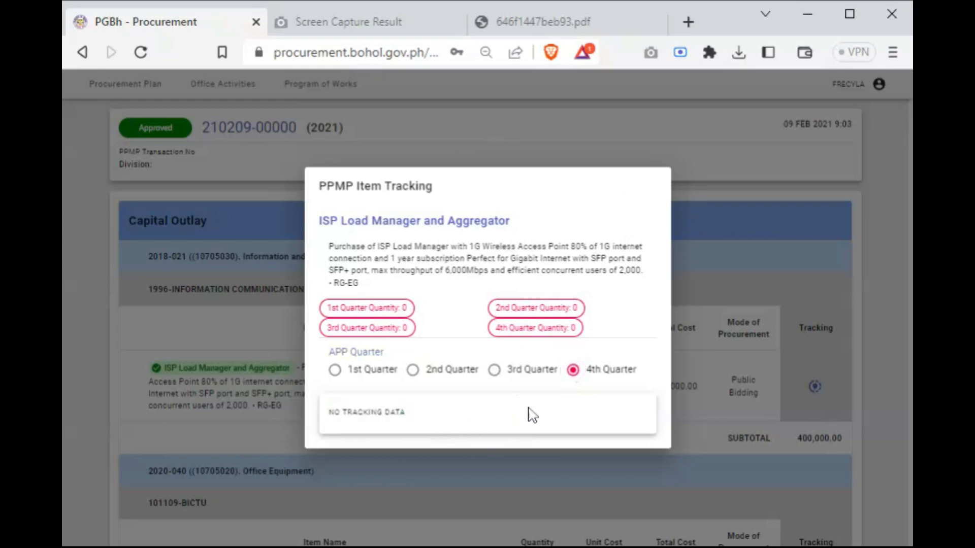
click(321, 127)
Look through the approved PPMP's remaining items, including equipment and furniture, and the tracking option offered for each one
scroll(559, 360, down, 3)
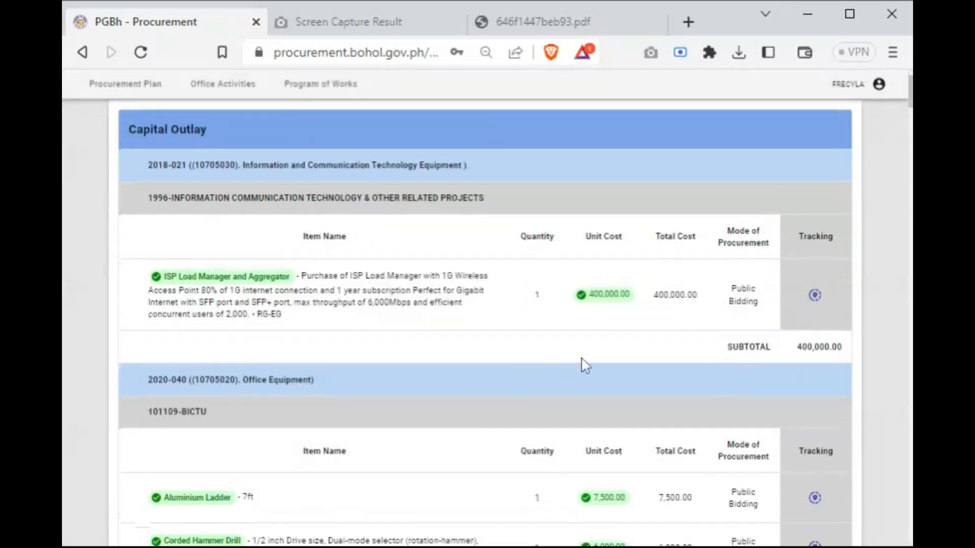
scroll(584, 365, down, 10)
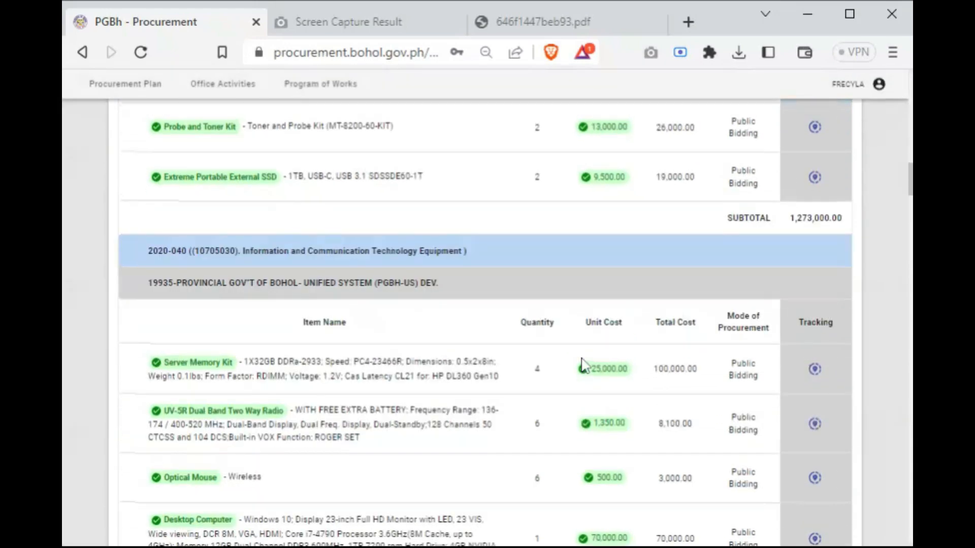
scroll(584, 365, up, 5)
scroll(586, 367, down, 5)
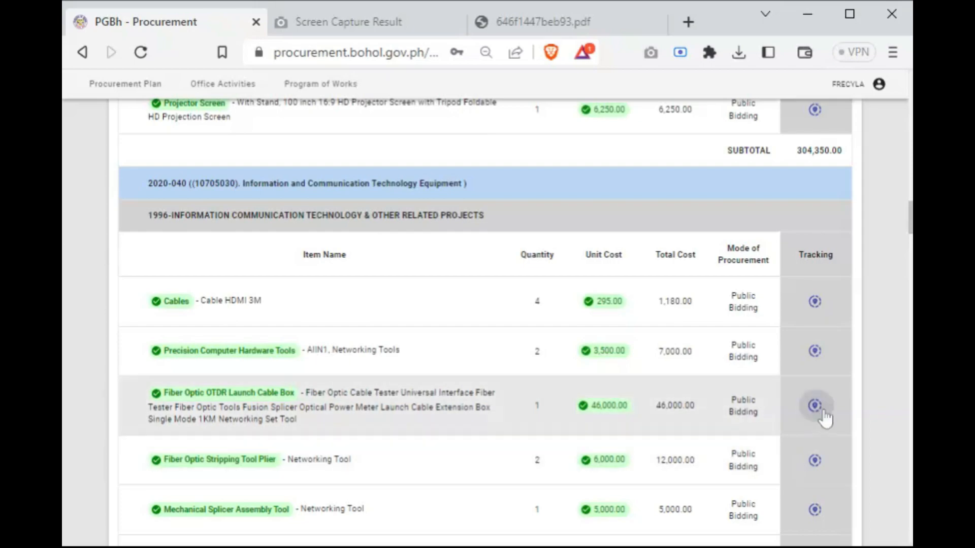
scroll(817, 437, down, 5)
scroll(809, 460, down, 12)
scroll(809, 460, up, 10)
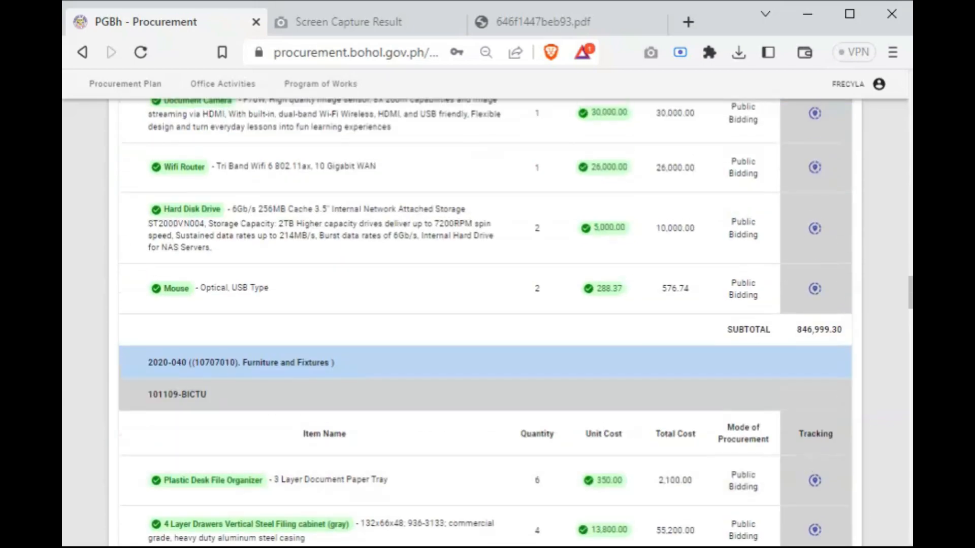
scroll(298, 330, up, 20)
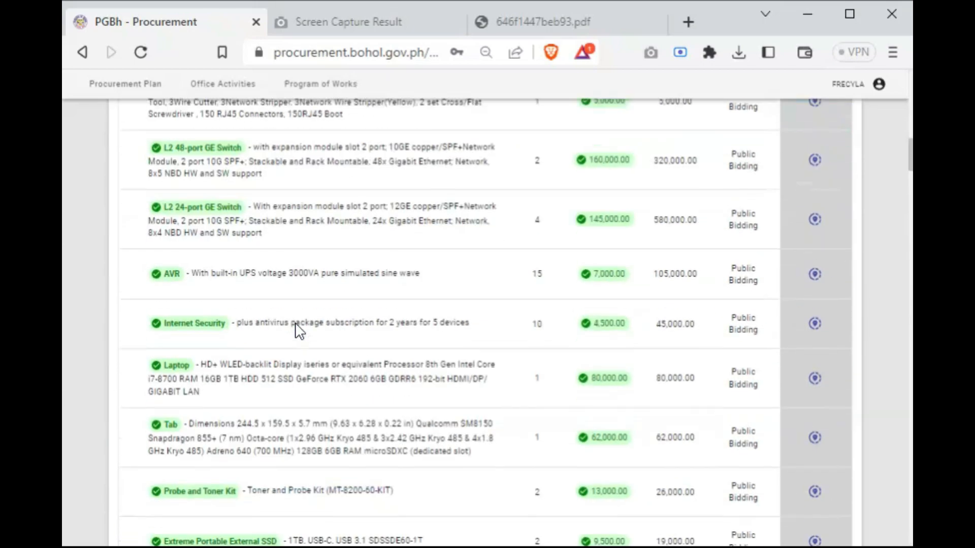
scroll(300, 330, up, 5)
Return to the approved 2021 PPMP in the plan list and review its supplementary PPMP creation prompt, leaving without continuing
click(84, 52)
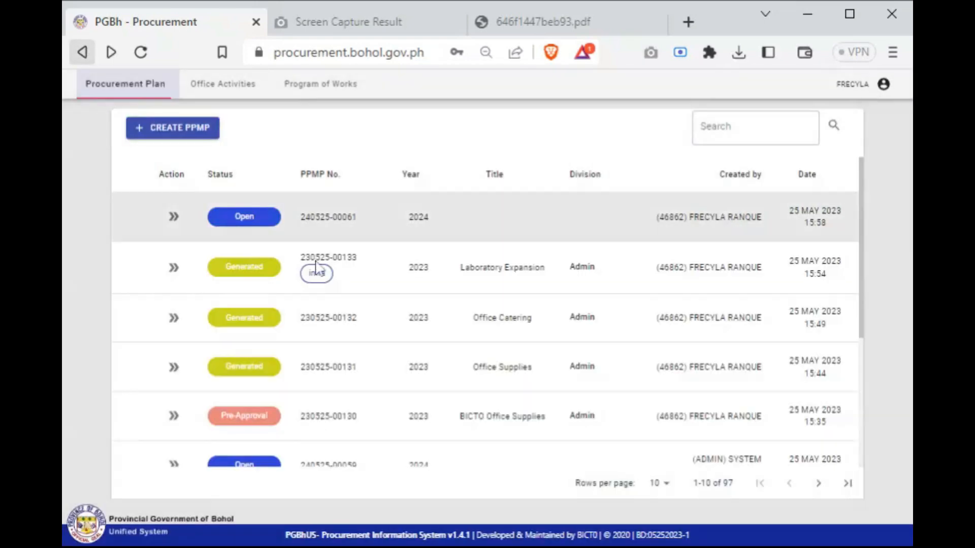
click(848, 483)
click(179, 224)
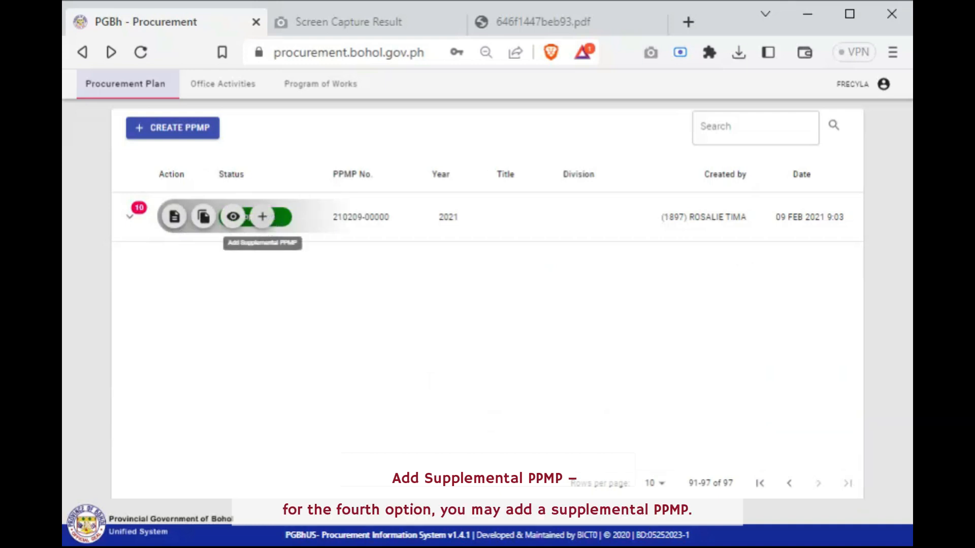
key(ctrl+plus)
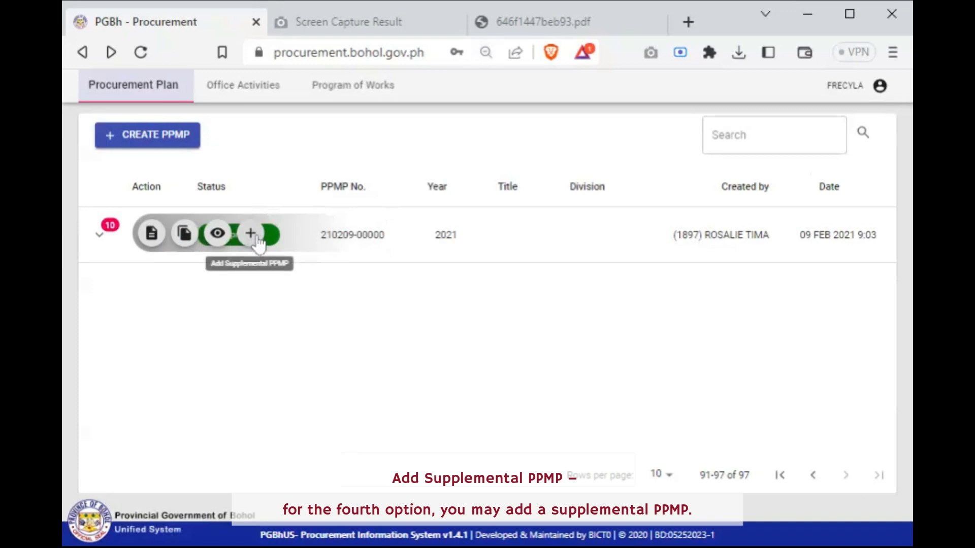
click(250, 234)
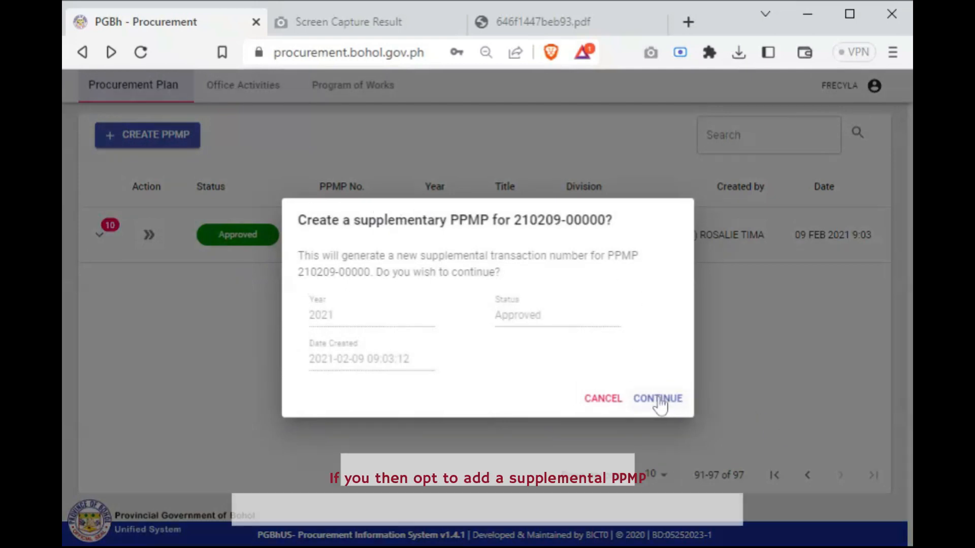
click(652, 424)
Expand the approved 2021 PPMP's supplemental PPMPs and look through their statuses and dates
click(100, 235)
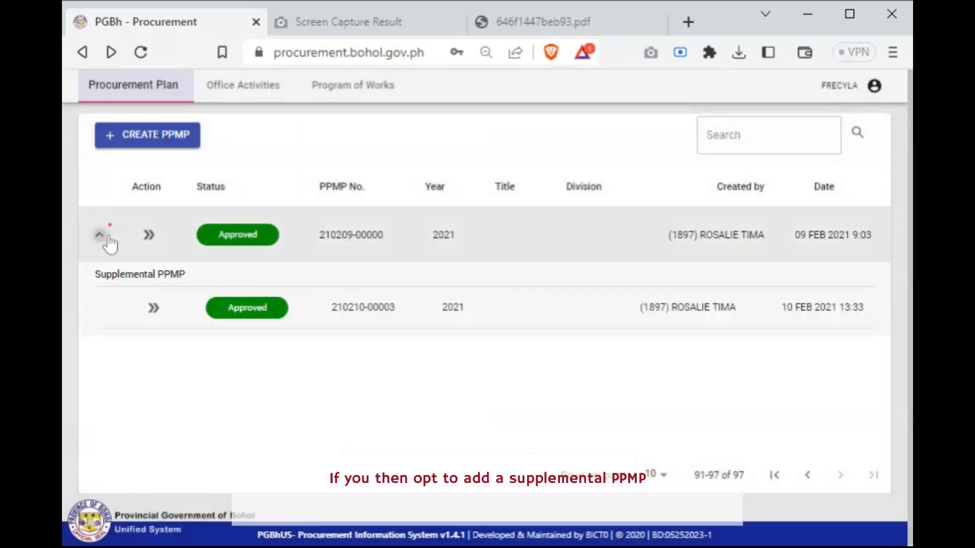
scroll(244, 402, down, 4)
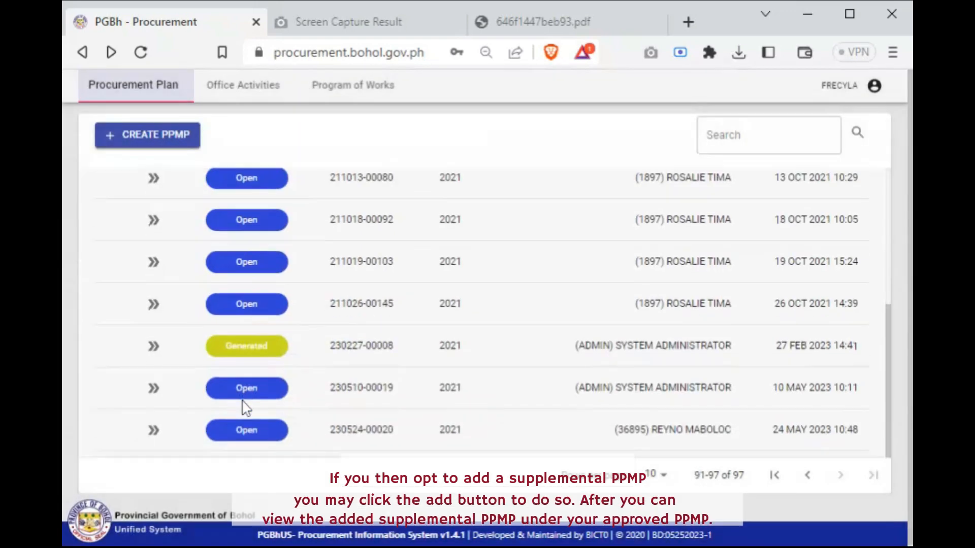
scroll(243, 402, up, 4)
scroll(219, 350, down, 5)
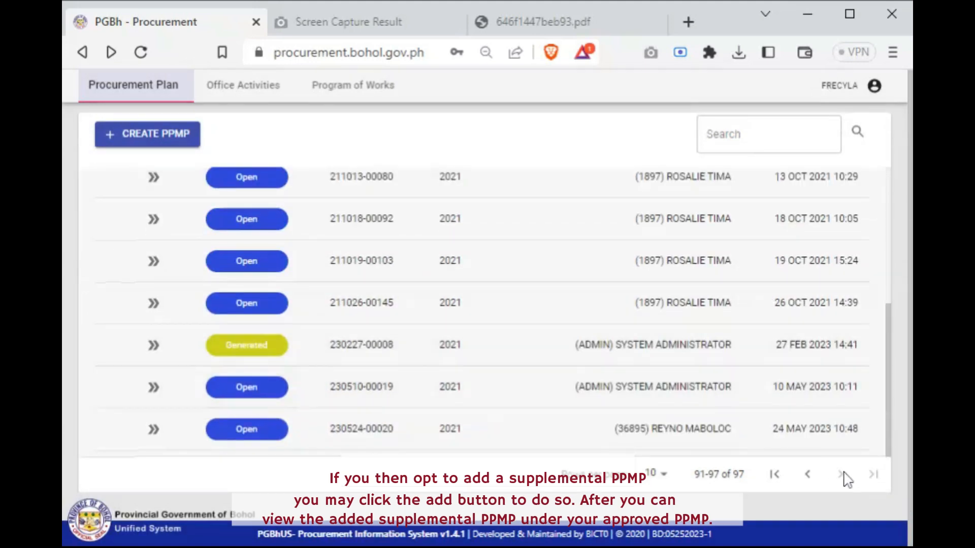
scroll(319, 261, up, 5)
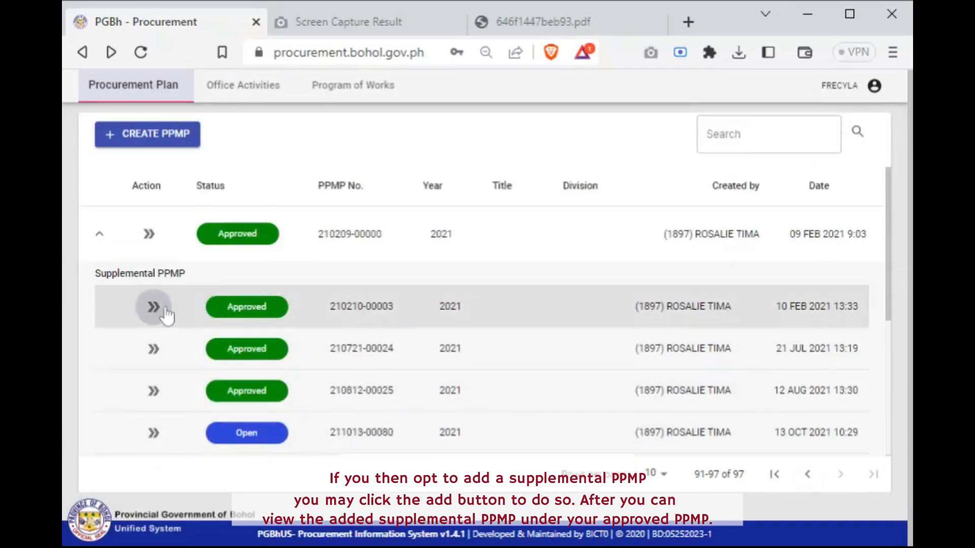
View the generated document of the approved supplemental PPMP dated 10 Feb 2021
click(155, 309)
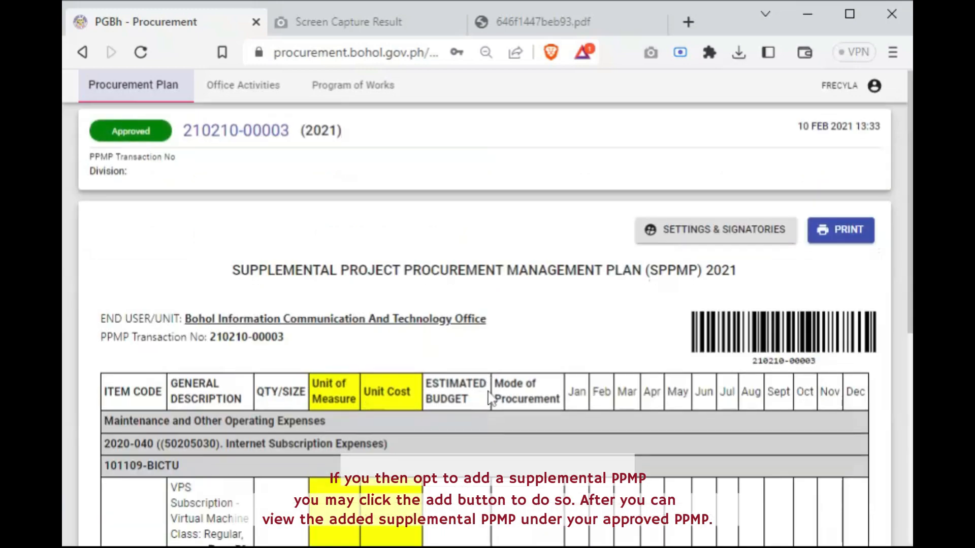
scroll(490, 399, down, 10)
scroll(660, 330, up, 10)
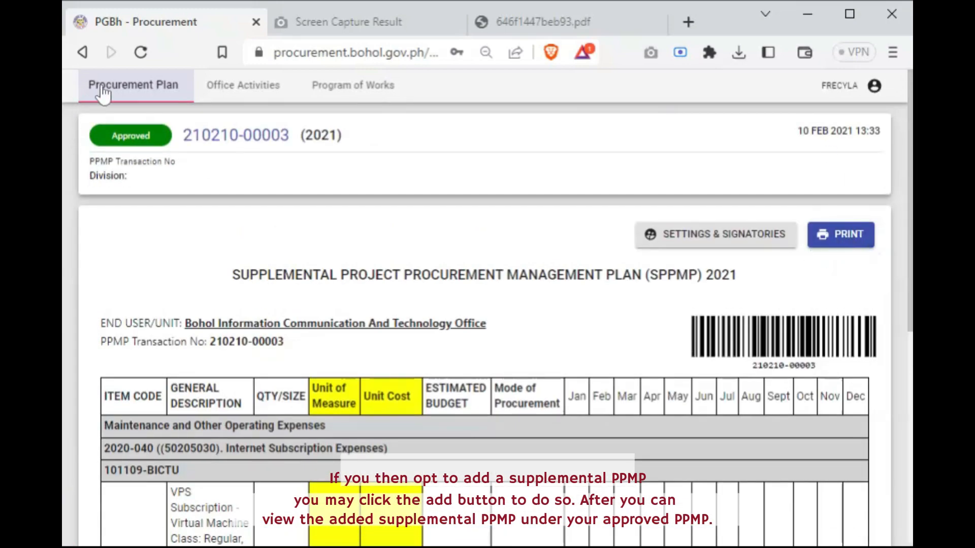
Return to the plan list and briefly view the approved 2021 PPMP's own generated document before leaving it
click(83, 52)
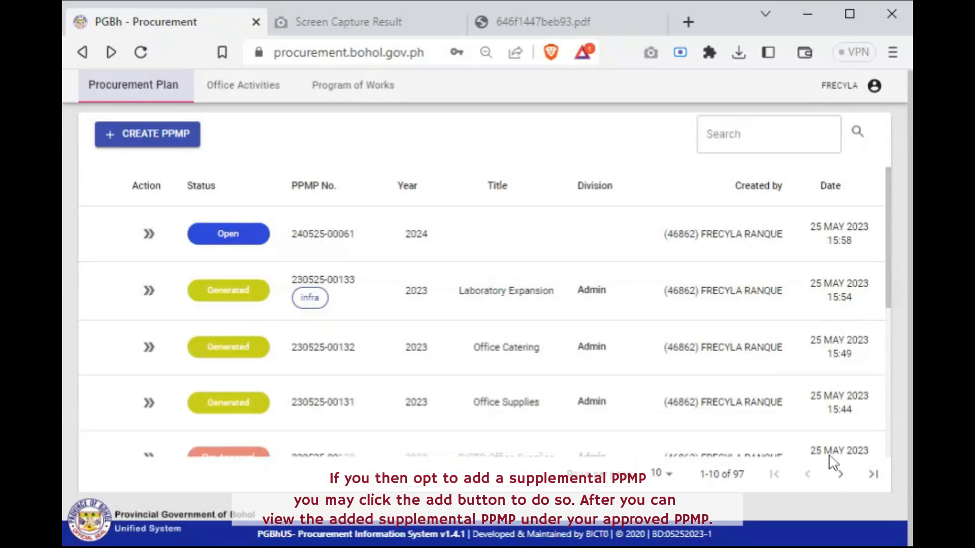
click(874, 480)
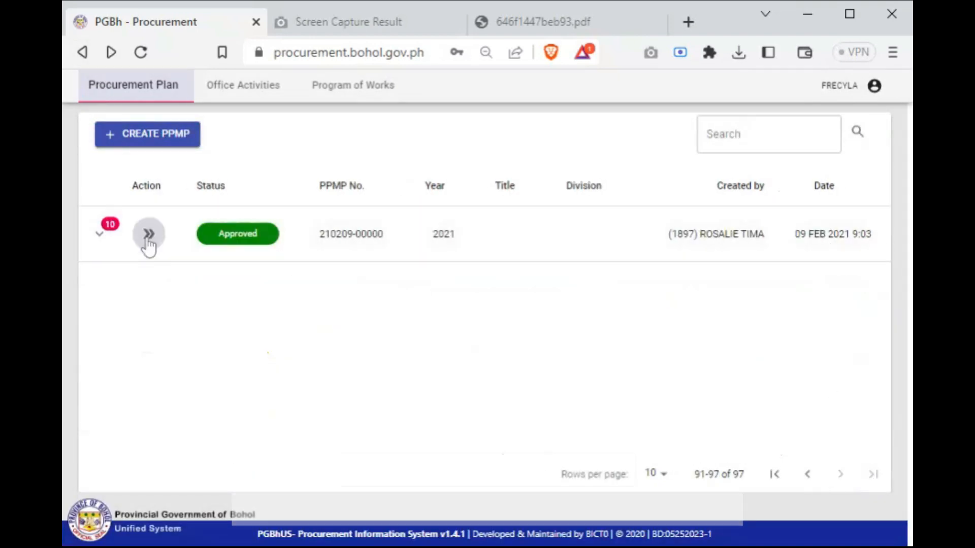
click(147, 242)
click(149, 238)
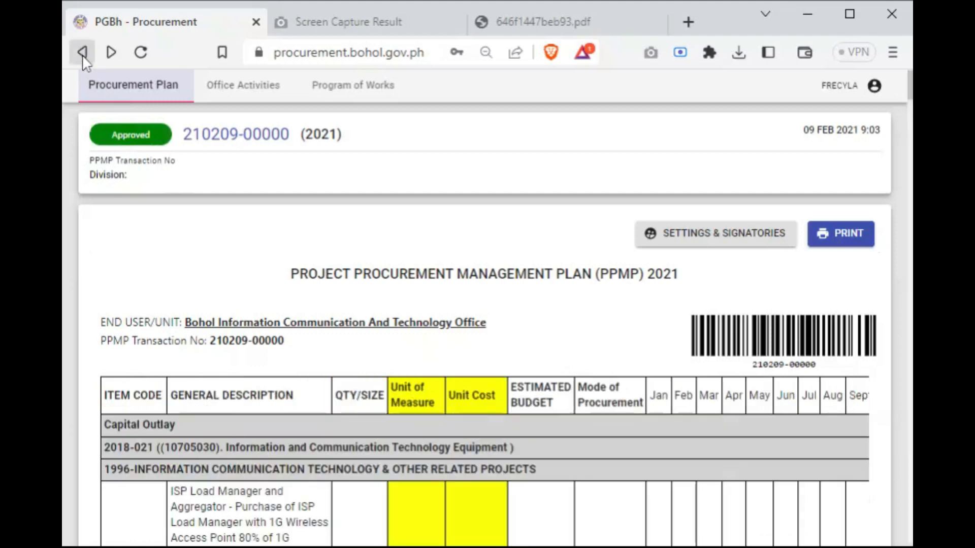
click(82, 52)
Expand the approved 2021 PPMP's supplementals again and open the supply list of the open one dated 13 Oct 2021
click(869, 479)
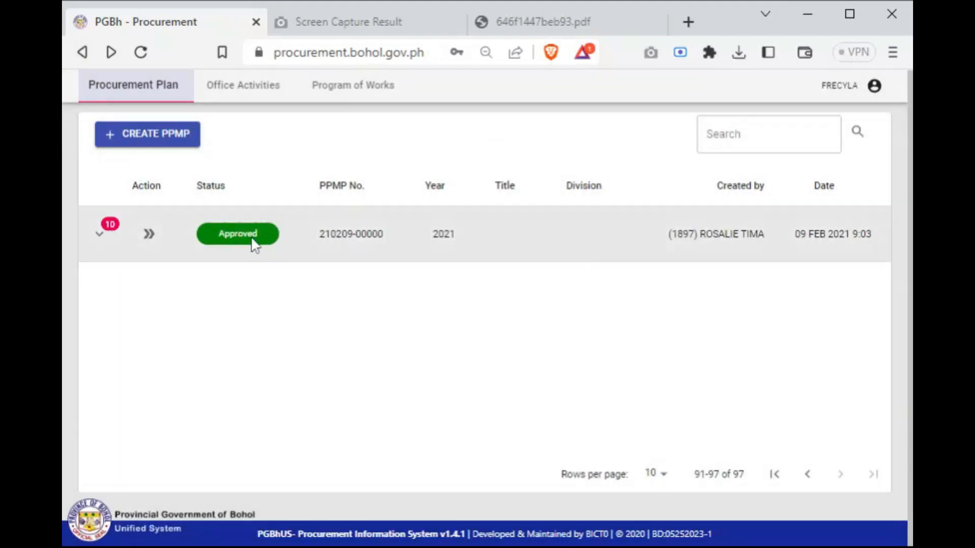
click(100, 238)
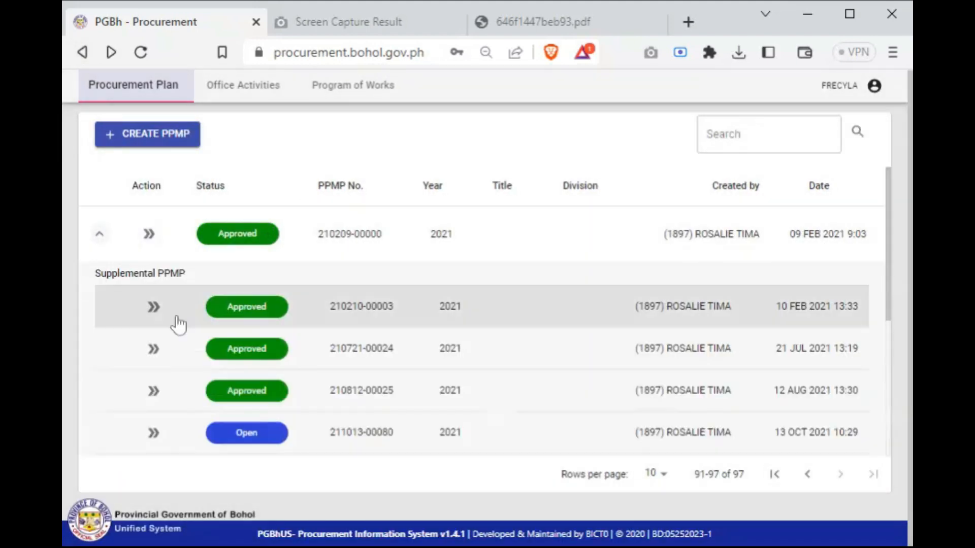
scroll(198, 350, down, 3)
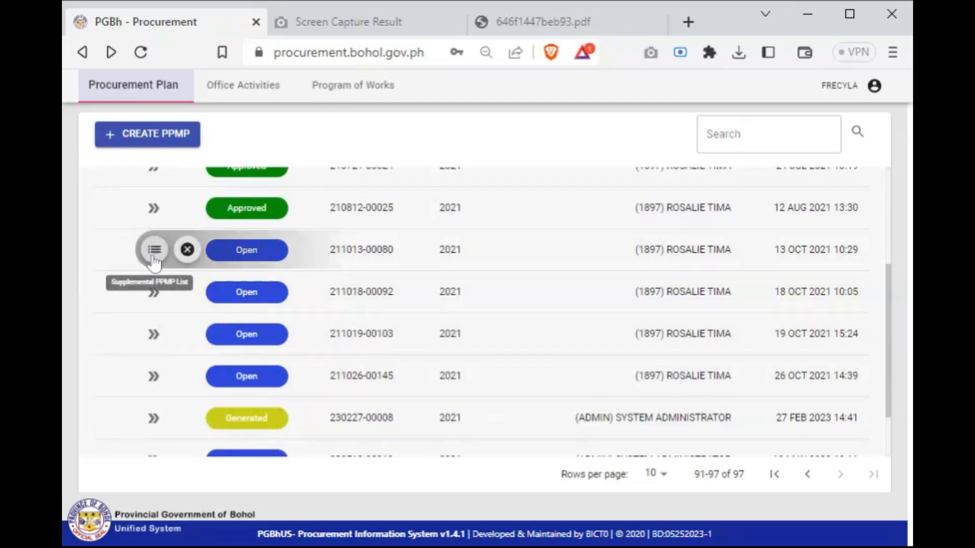
click(153, 250)
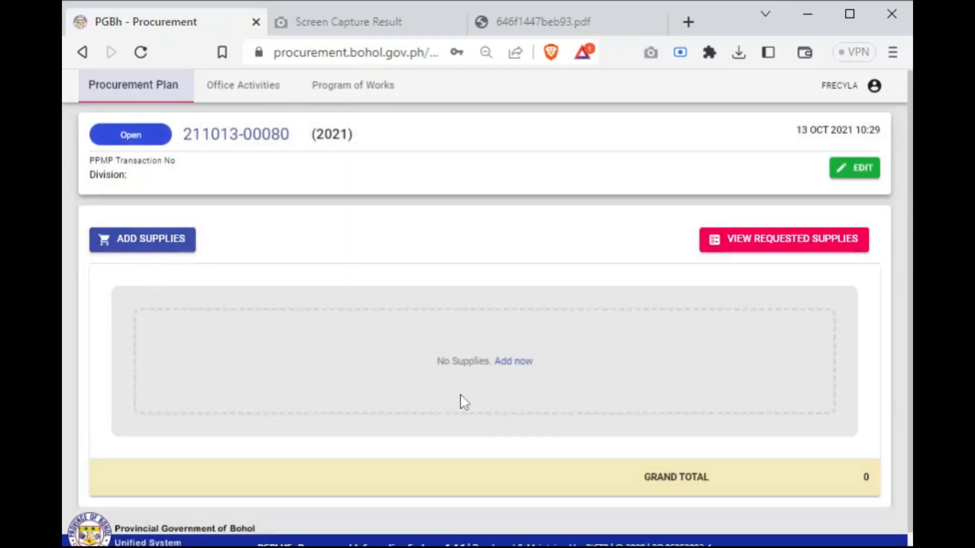
scroll(464, 403, down, 1)
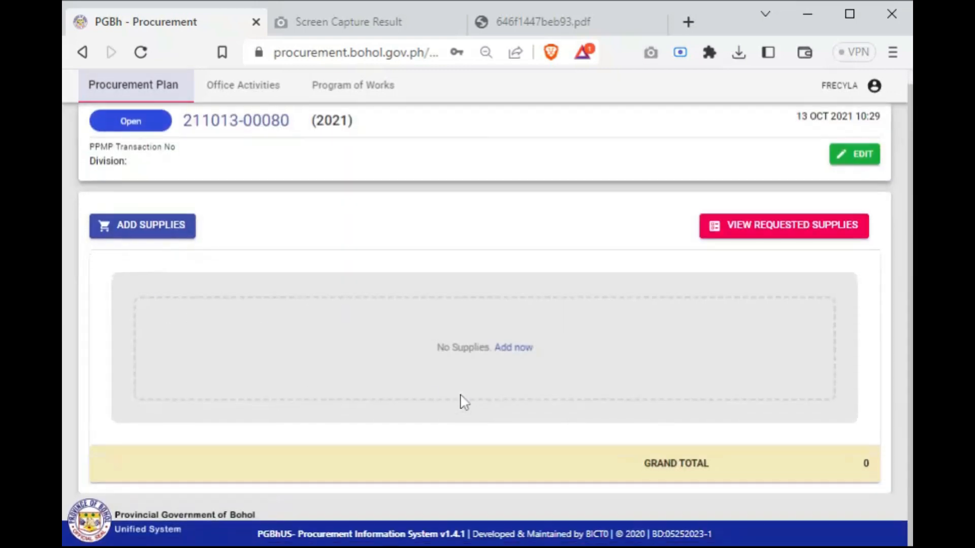
Open the supplies catalogue for this supplemental PPMP and browse the accommodation and catering items available to add
click(514, 348)
scroll(584, 446, down, 1)
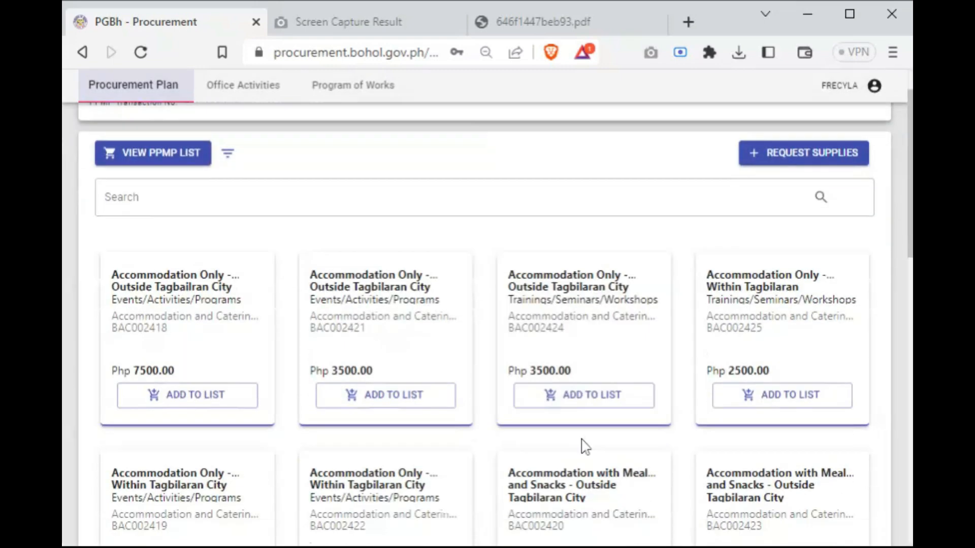
scroll(584, 445, down, 1)
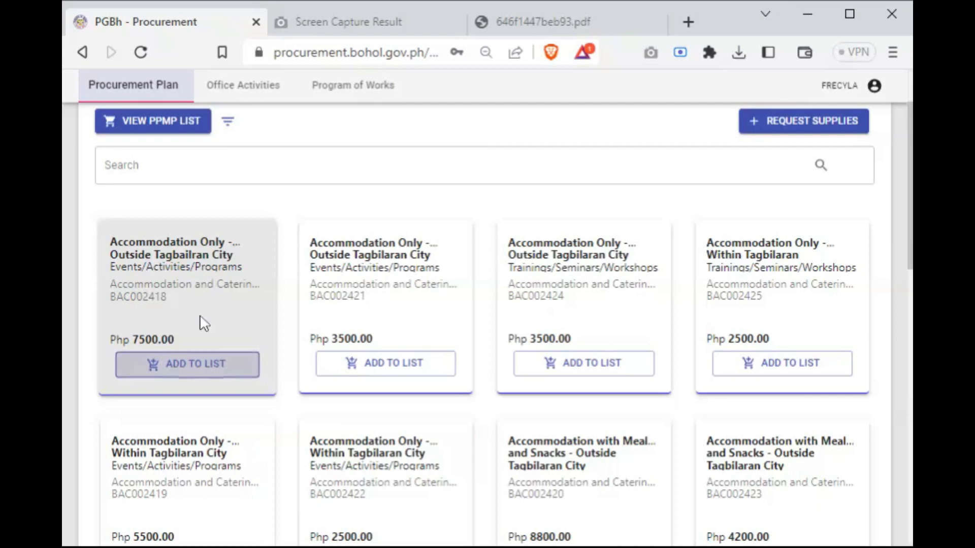
scroll(788, 394, down, 5)
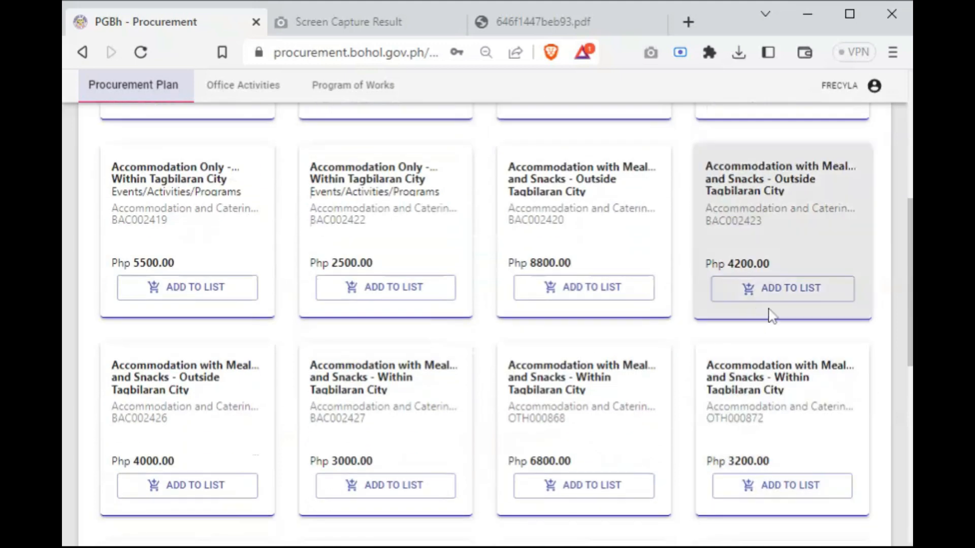
scroll(722, 294, up, 6)
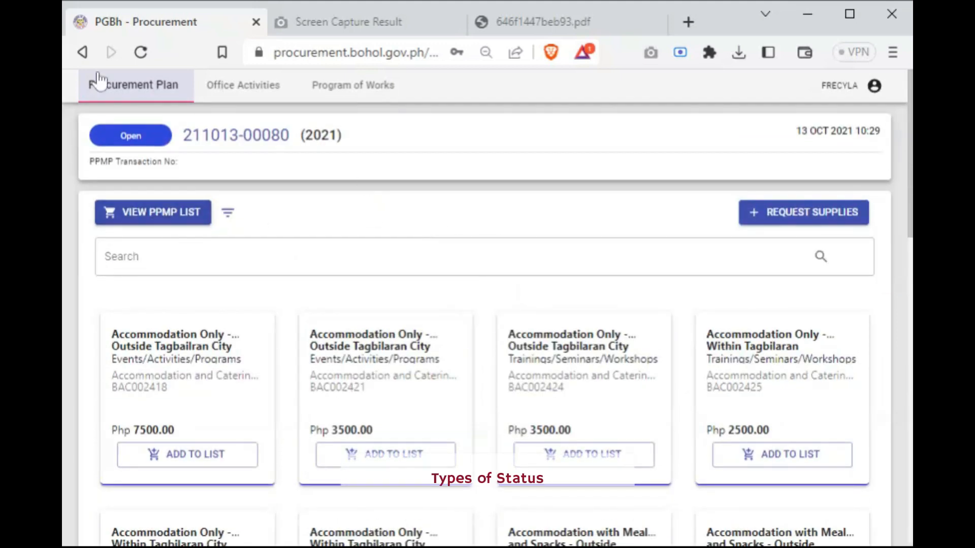
From the last page of the plan list, open and examine the approved 2021 PPMP's generated supplemental dated 27 Feb 2023
click(134, 99)
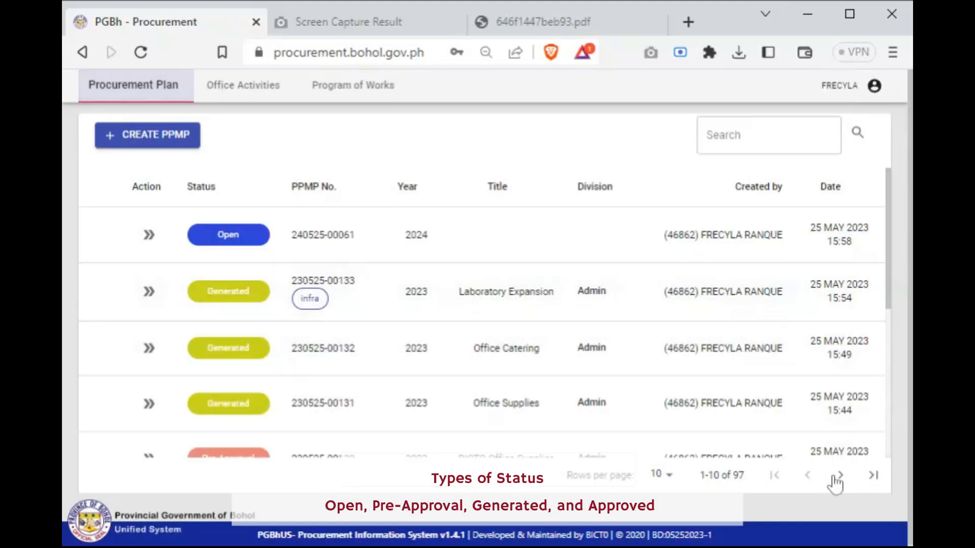
click(873, 475)
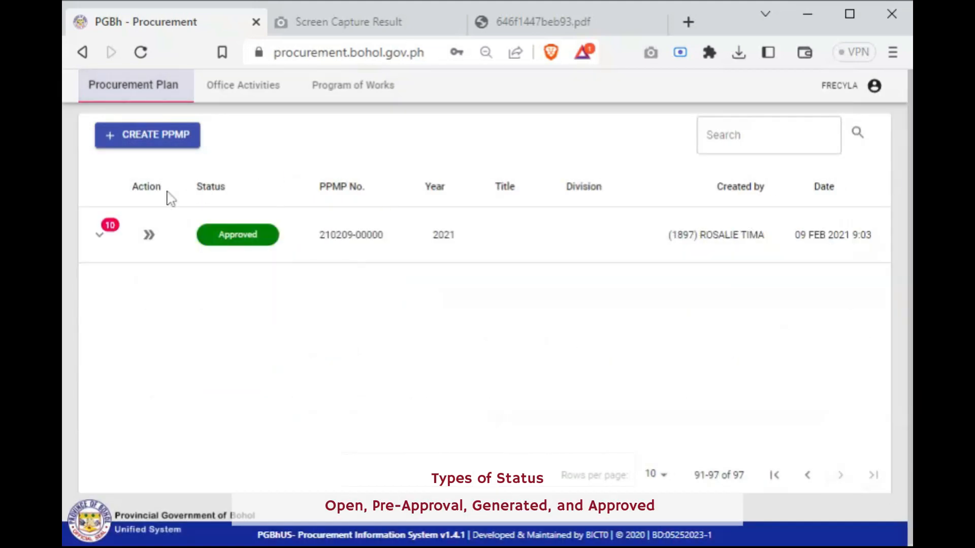
click(97, 238)
scroll(184, 381, down, 5)
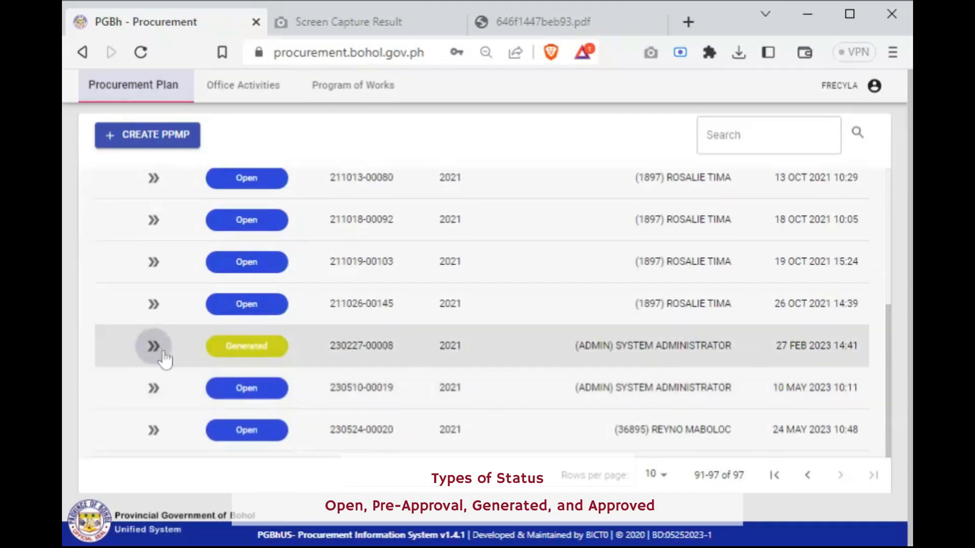
click(153, 347)
click(155, 347)
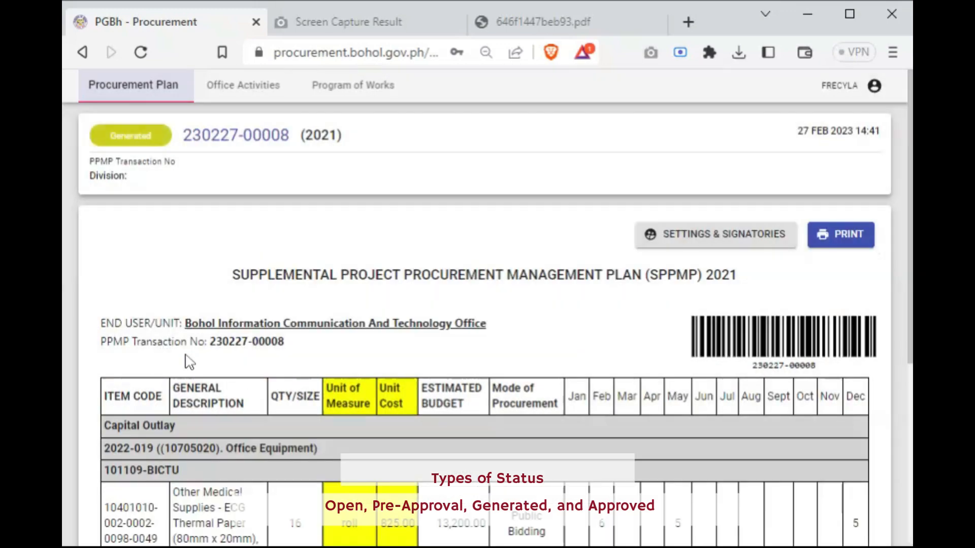
scroll(453, 408, down, 5)
scroll(453, 409, up, 5)
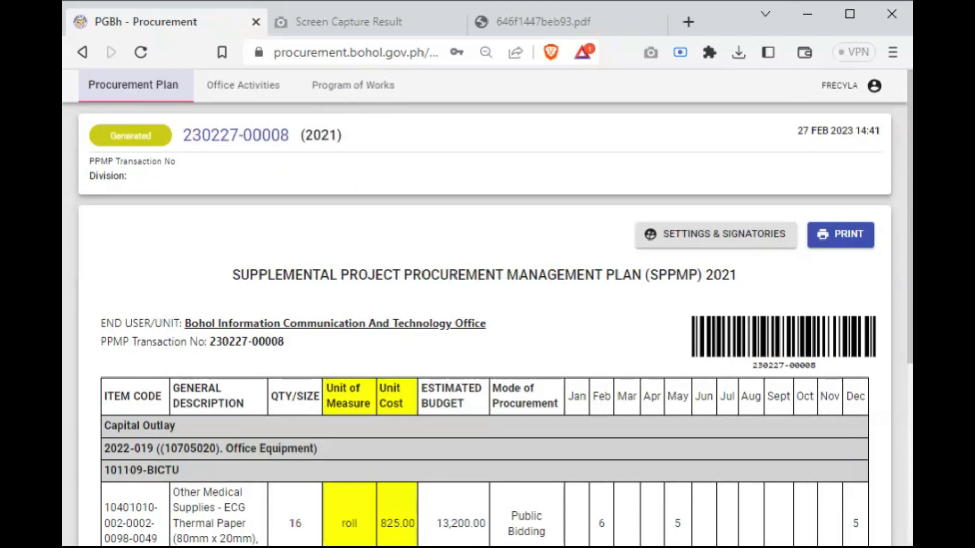
Return to the first page of the procurement plan list and look over the plans' different statuses
click(82, 53)
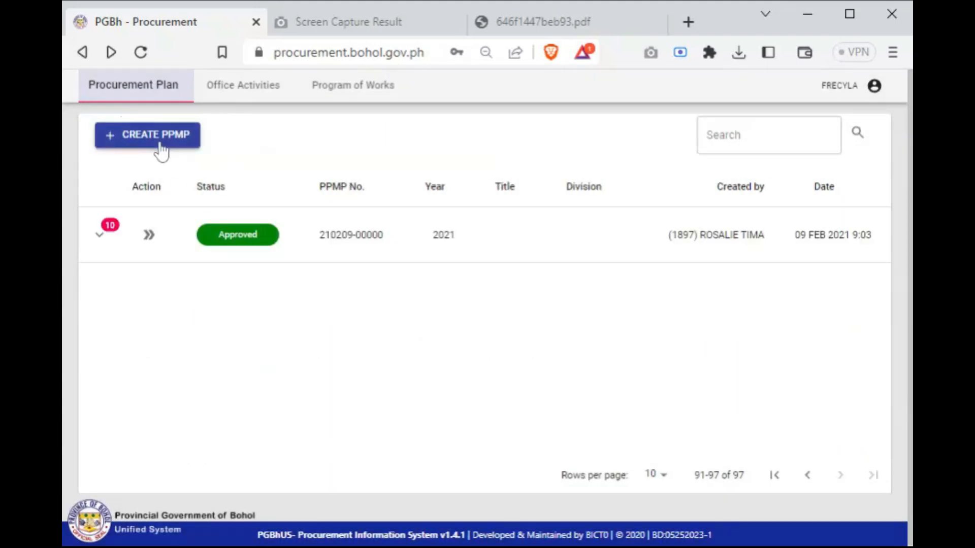
click(143, 92)
click(141, 89)
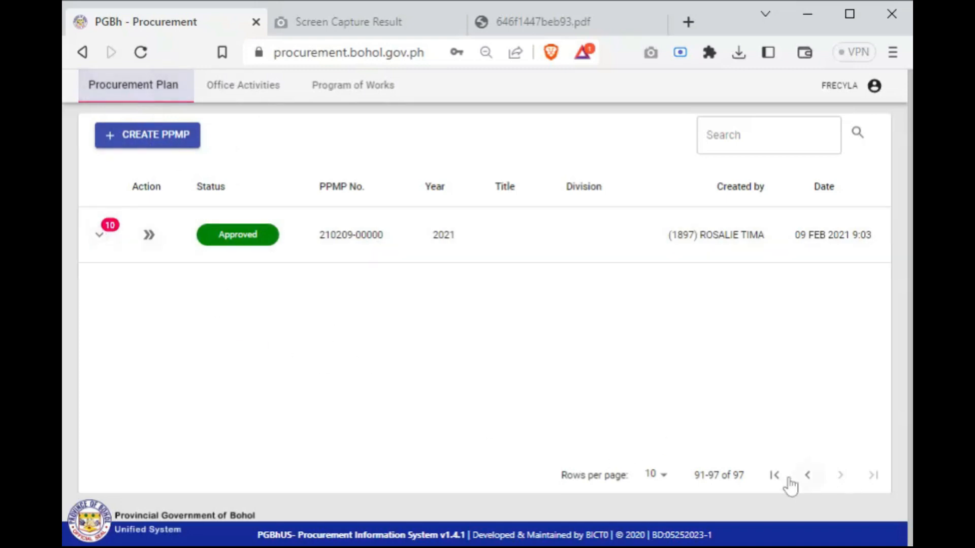
click(772, 477)
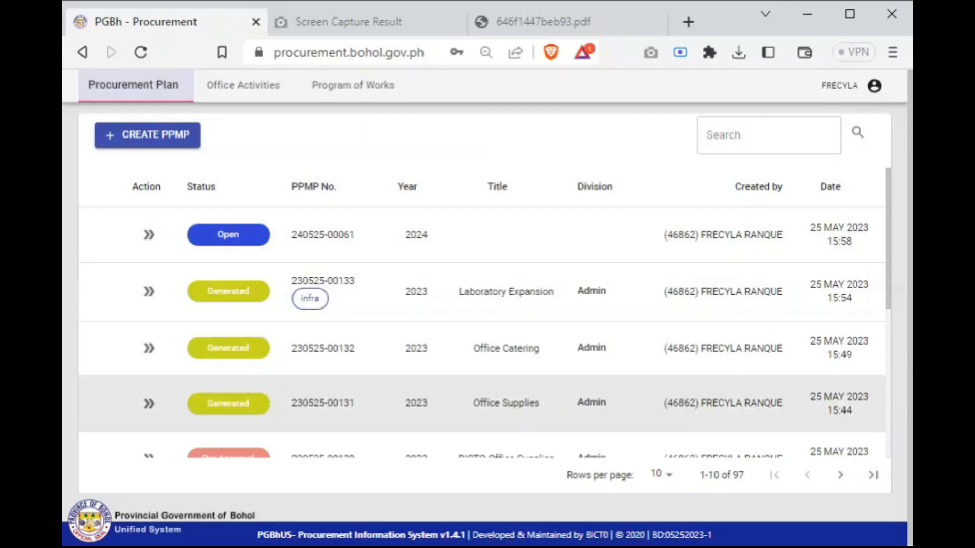
scroll(485, 314, down, 5)
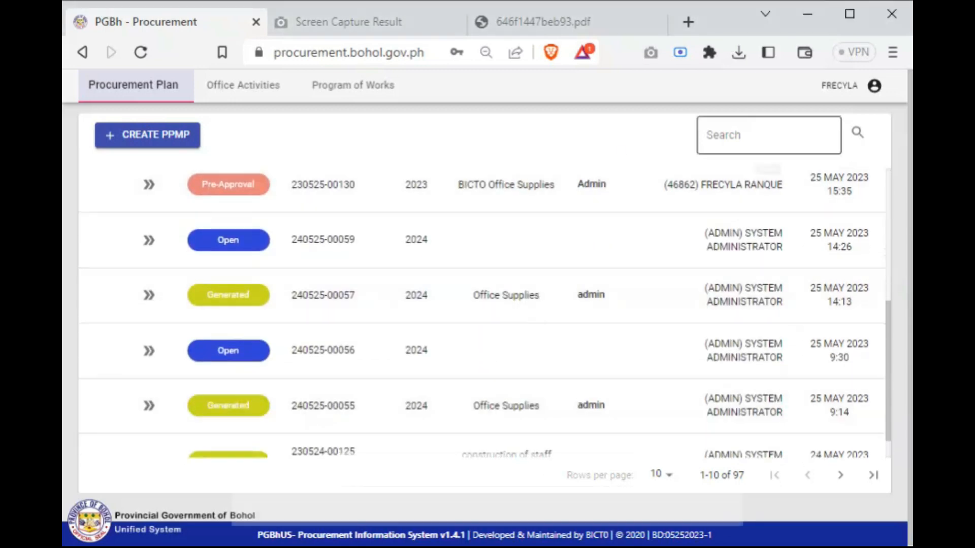
Search the plan list by the partial PPMP number 250 and examine the matching plans' numbers
click(768, 136)
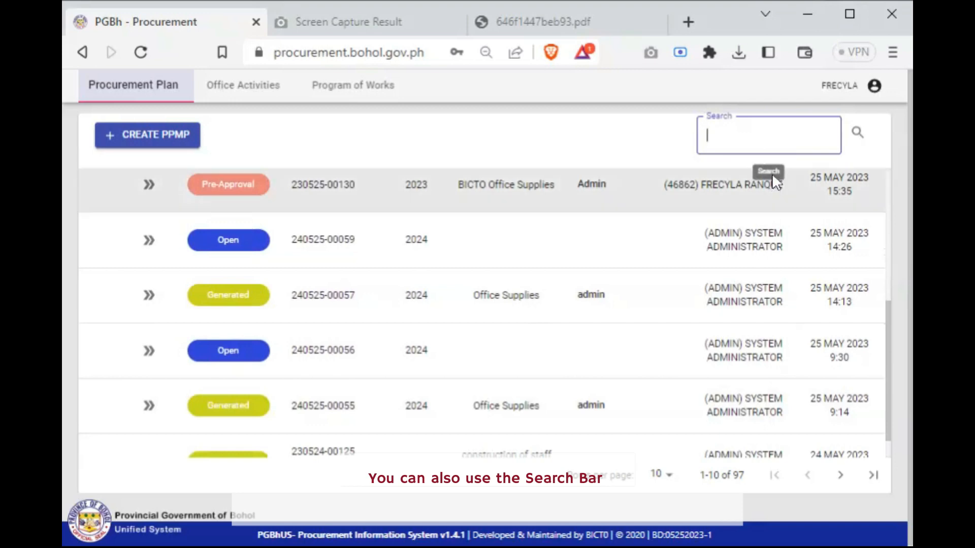
text(ad)
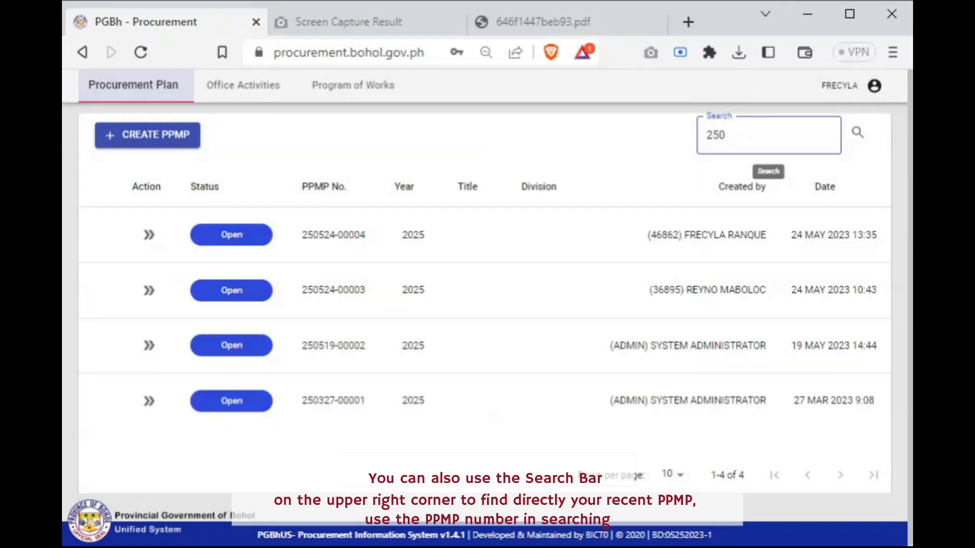
click(284, 173)
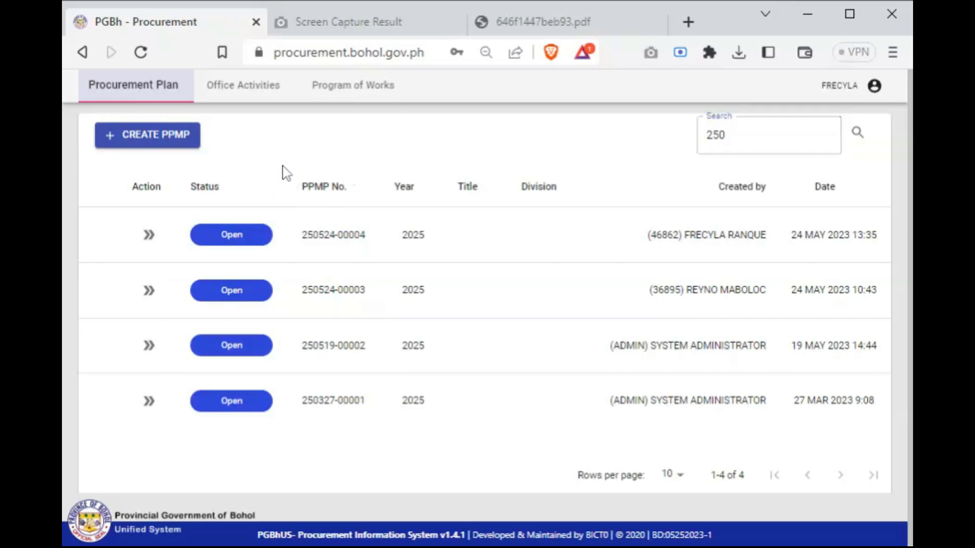
drag(284, 173, 375, 246)
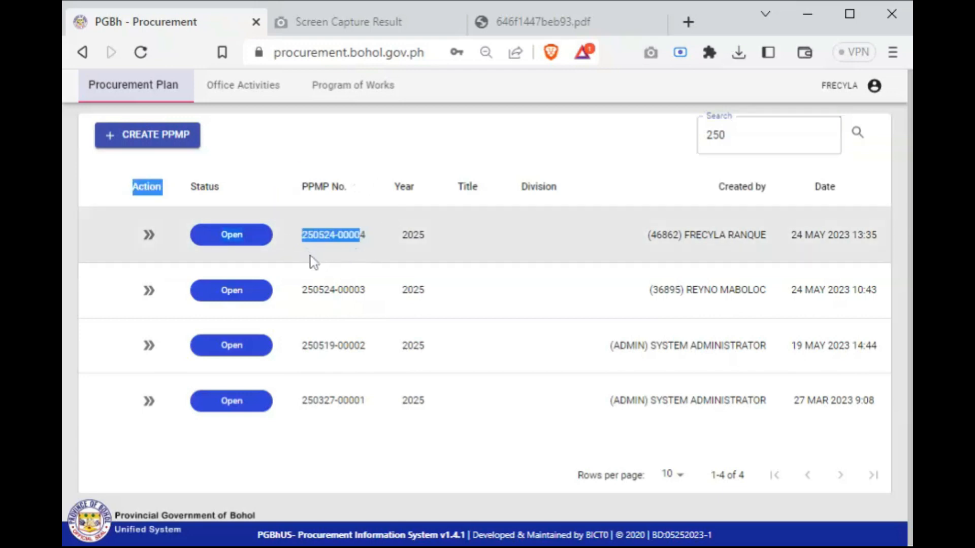
click(314, 262)
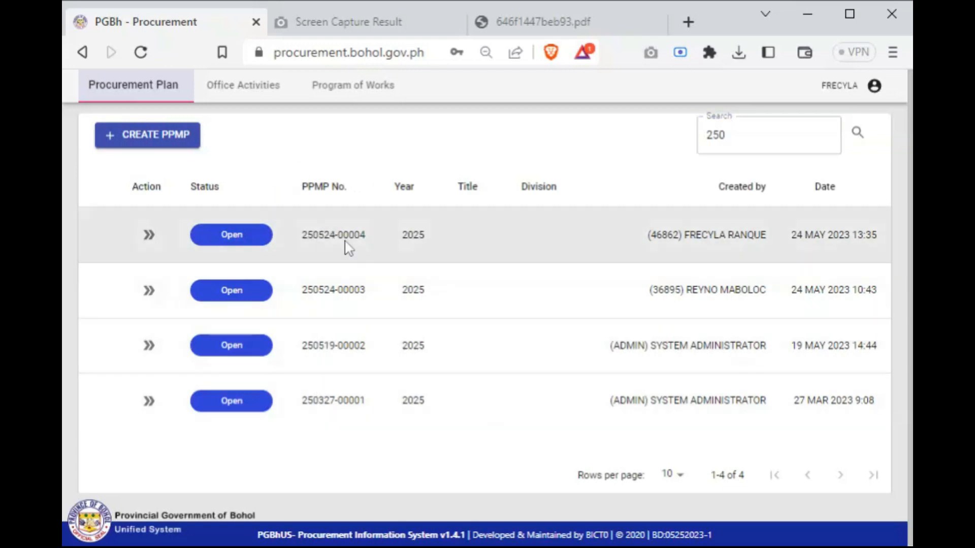
drag(302, 235, 367, 235)
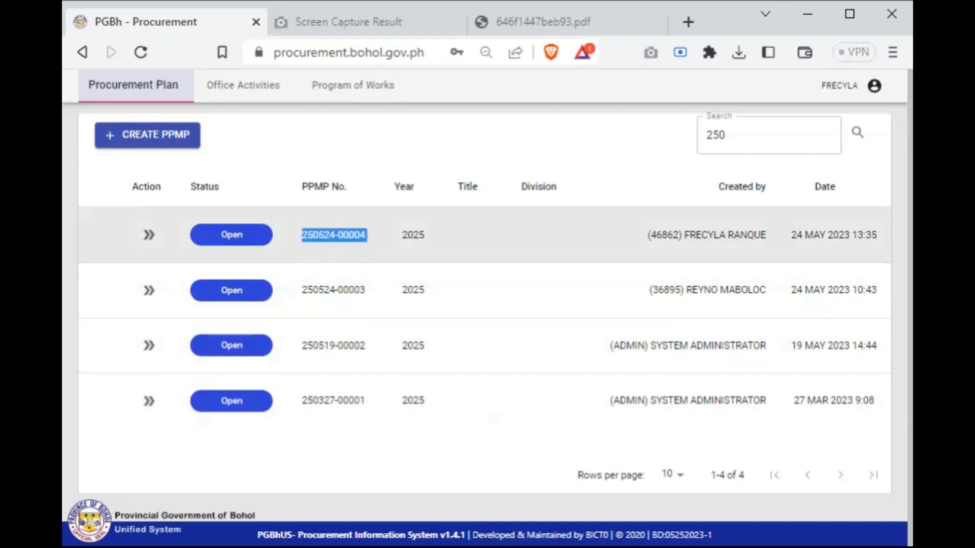
drag(301, 289, 367, 289)
double_click(319, 345)
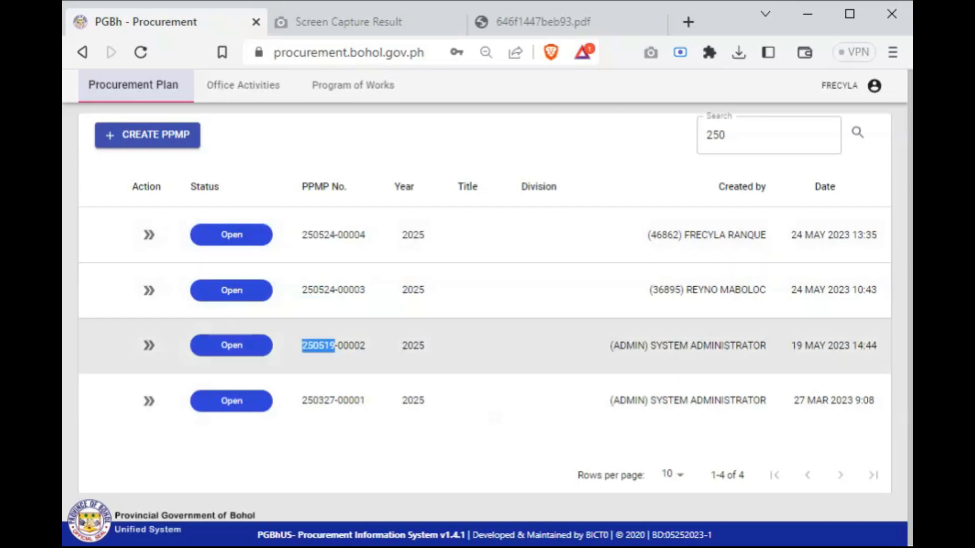
Clear the plan search and look through the first page of the full PPMP list
double_click(717, 135)
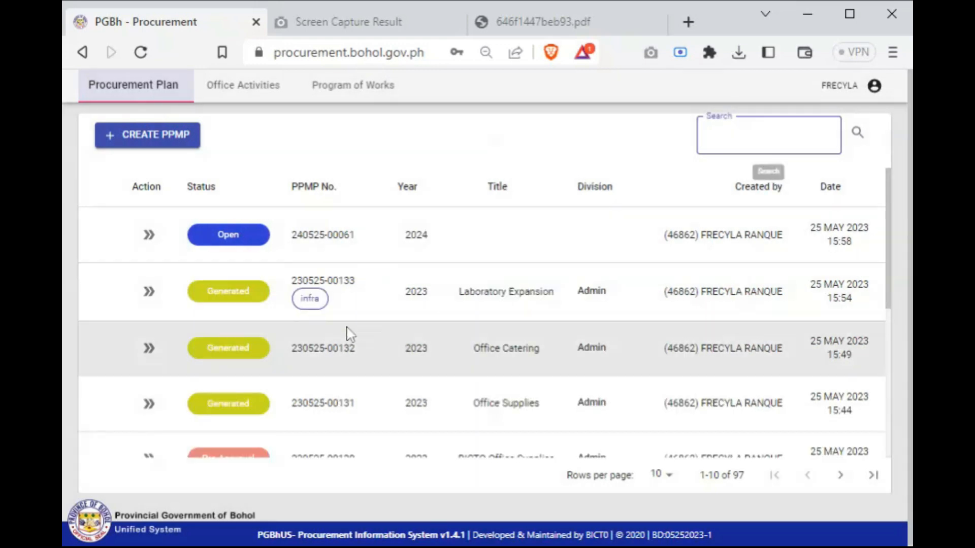
scroll(387, 349, down, 5)
scroll(390, 350, up, 4)
scroll(389, 351, up, 2)
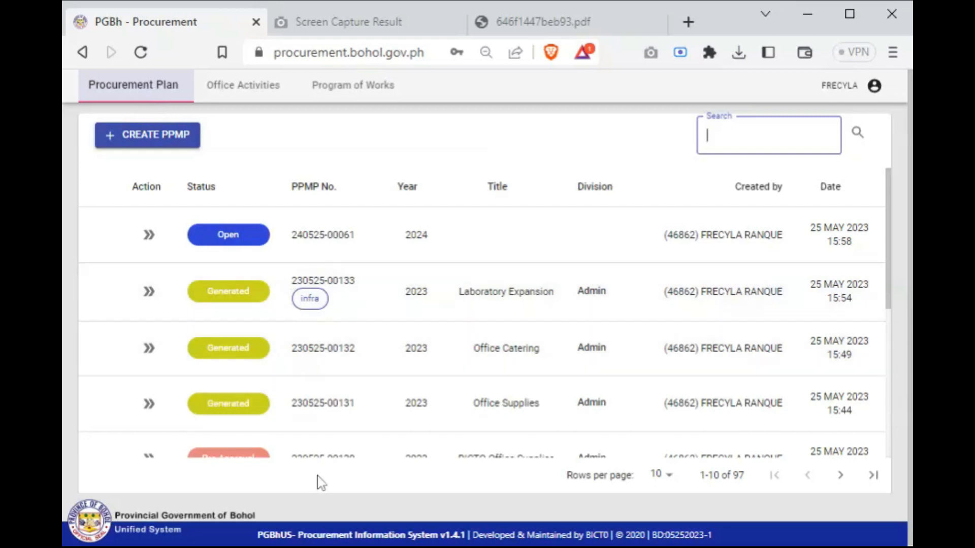
scroll(304, 342, down, 5)
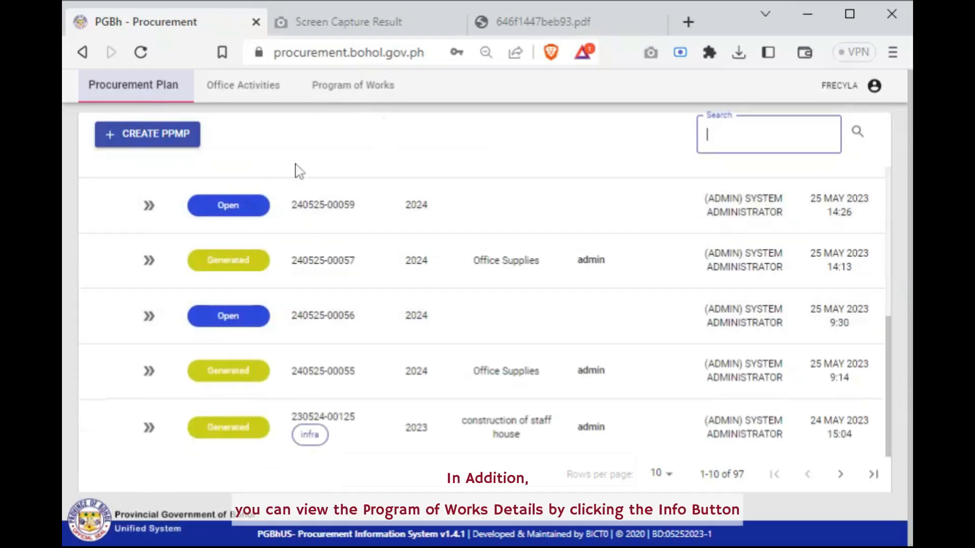
Go to the 2023 Program of Works list and view the details of Construction of Substation and Sample gaga
scroll(279, 275, up, 5)
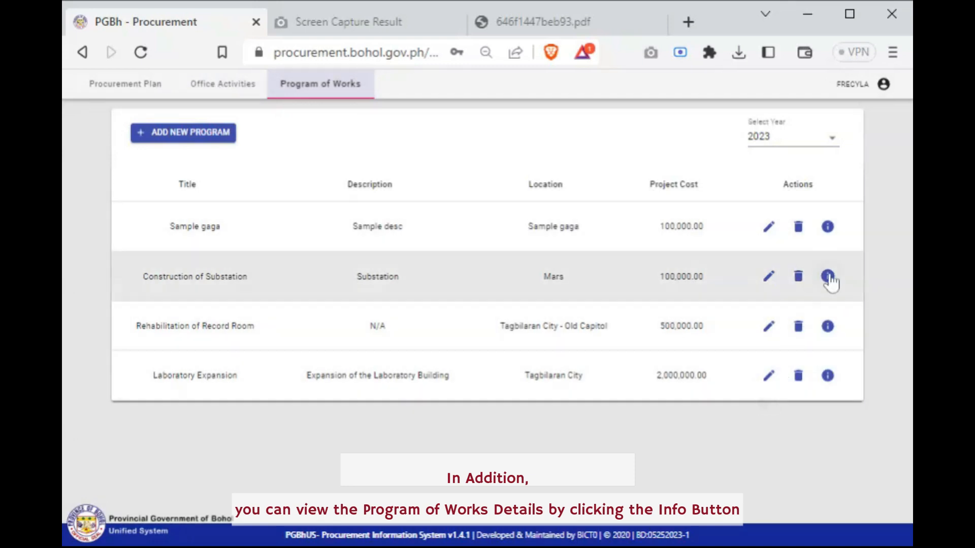
click(828, 277)
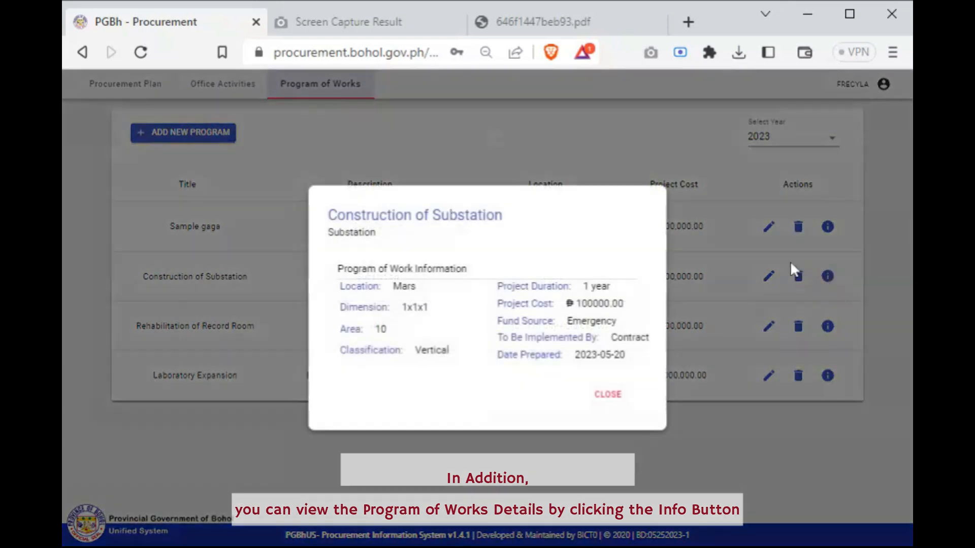
drag(317, 221, 638, 381)
click(638, 380)
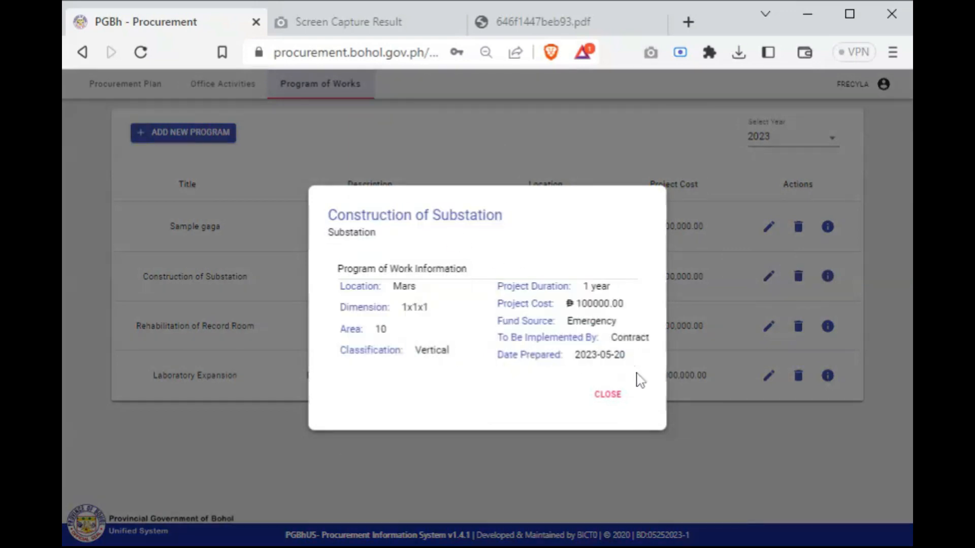
click(608, 395)
click(818, 236)
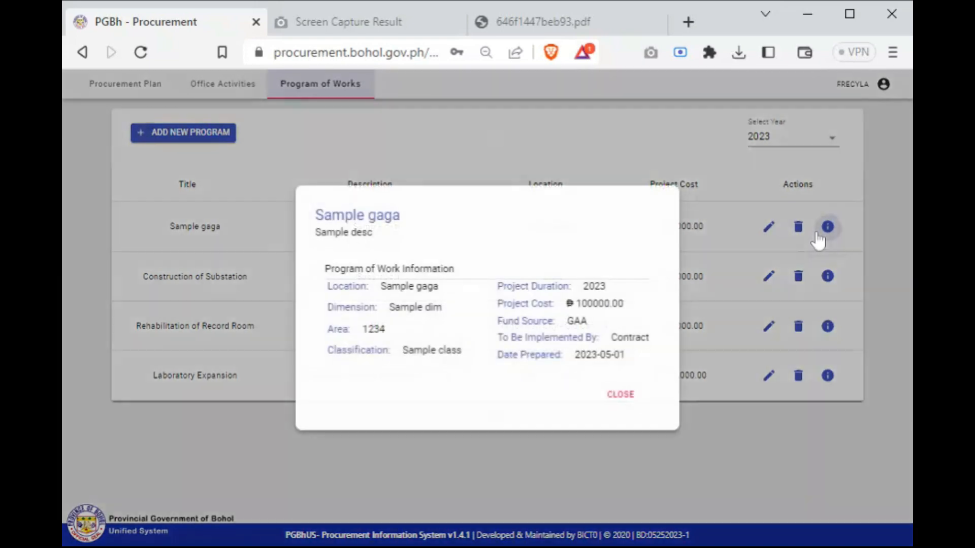
click(621, 396)
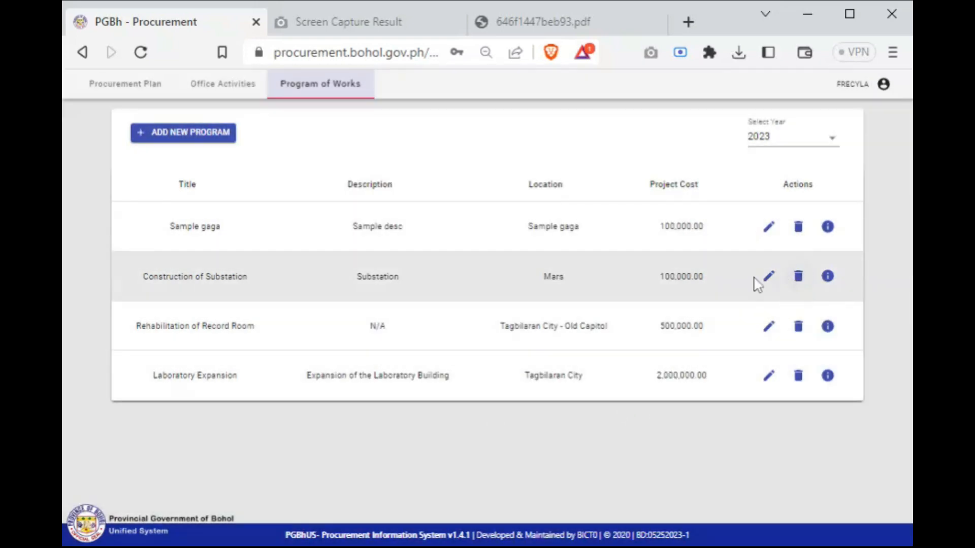
Change the location of the Construction of Substation program to Tagbilaran City and save the edit
click(767, 277)
click(440, 245)
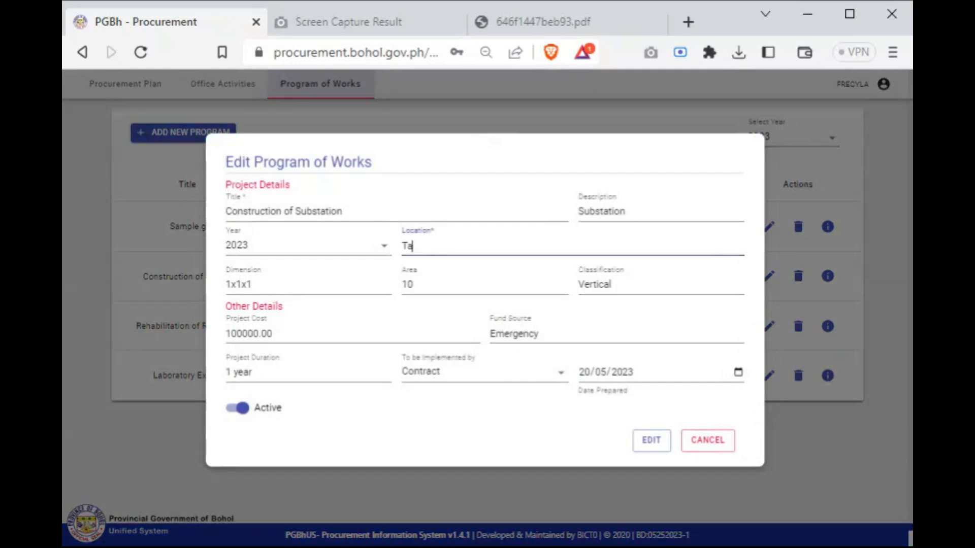
click(492, 303)
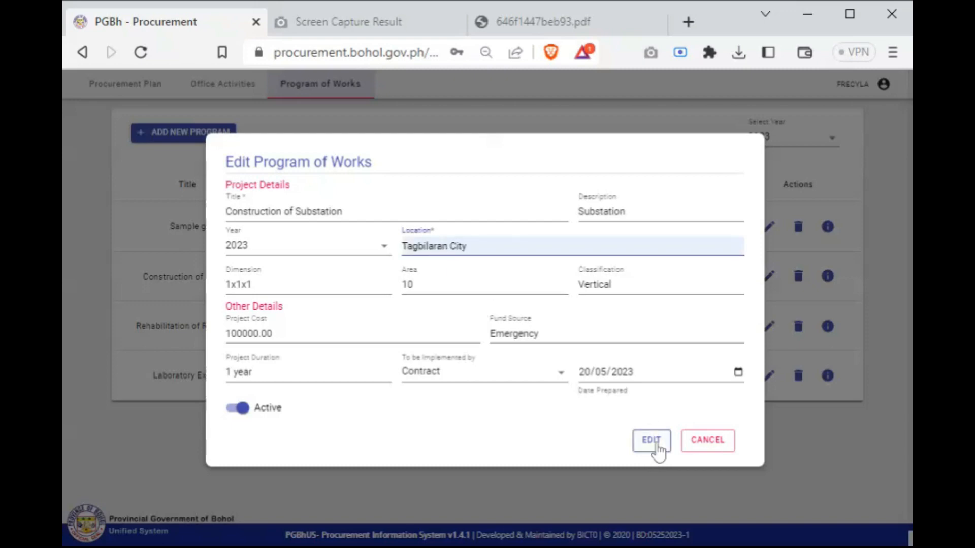
click(656, 446)
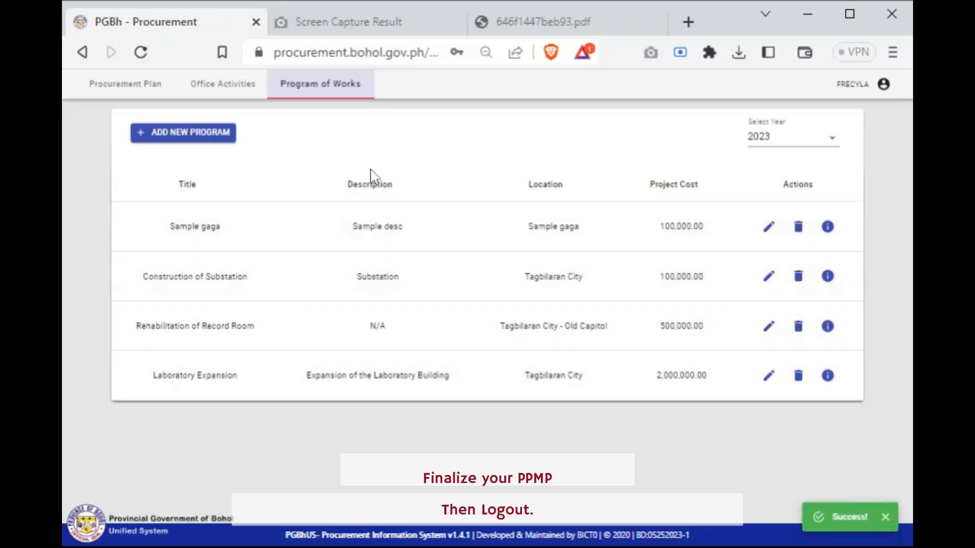
Return to the procurement plan list and log out of the account
click(144, 90)
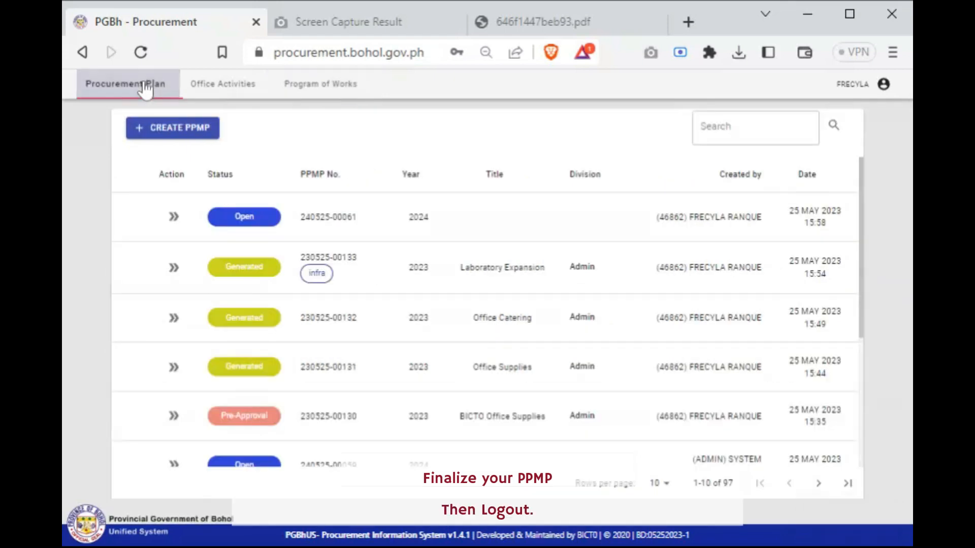
click(886, 87)
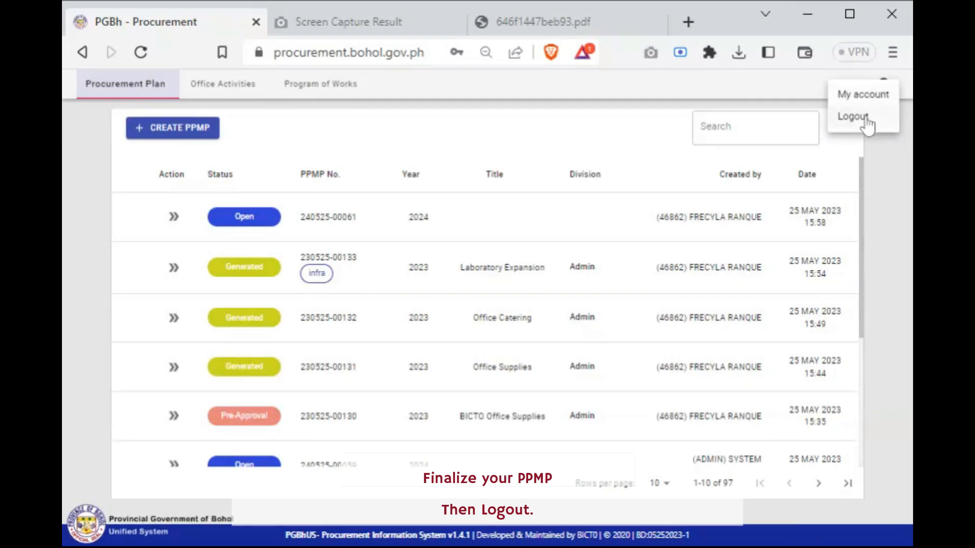
click(853, 117)
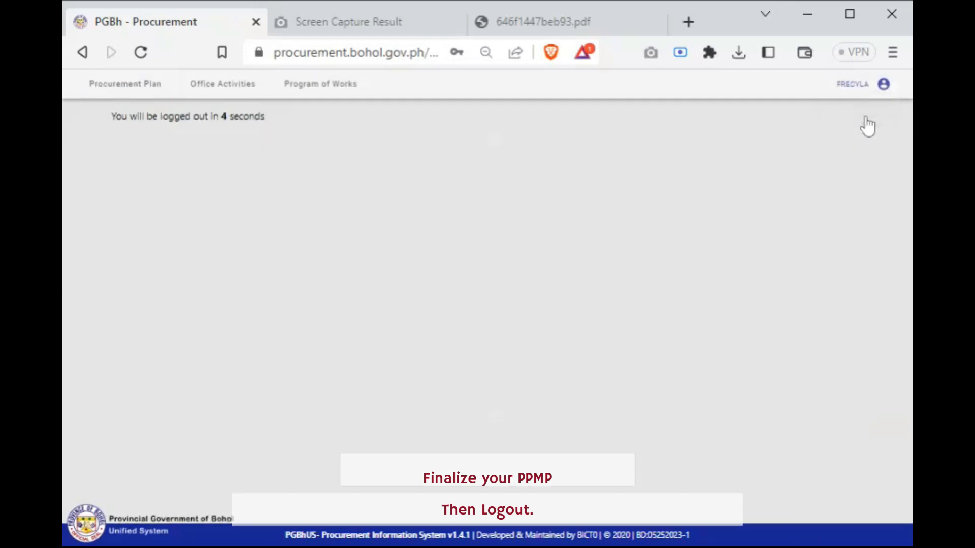